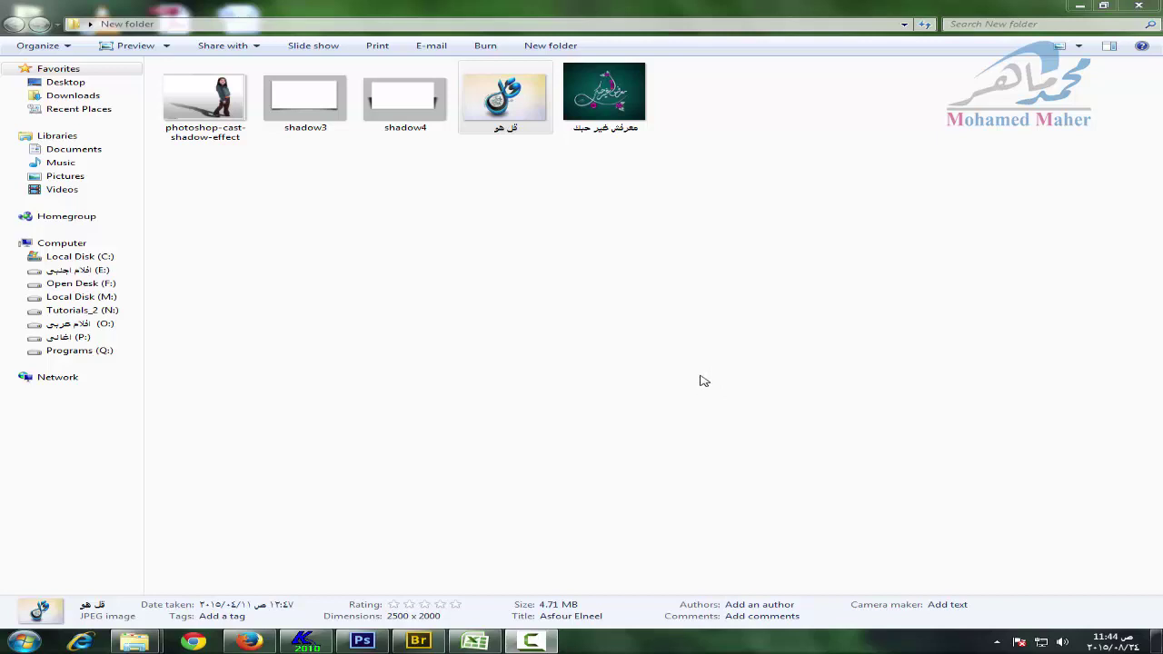
# Browse the green and blue calligraphy and cast-shadow reference images in the image viewer.
pyautogui.doubleClick(616, 132)
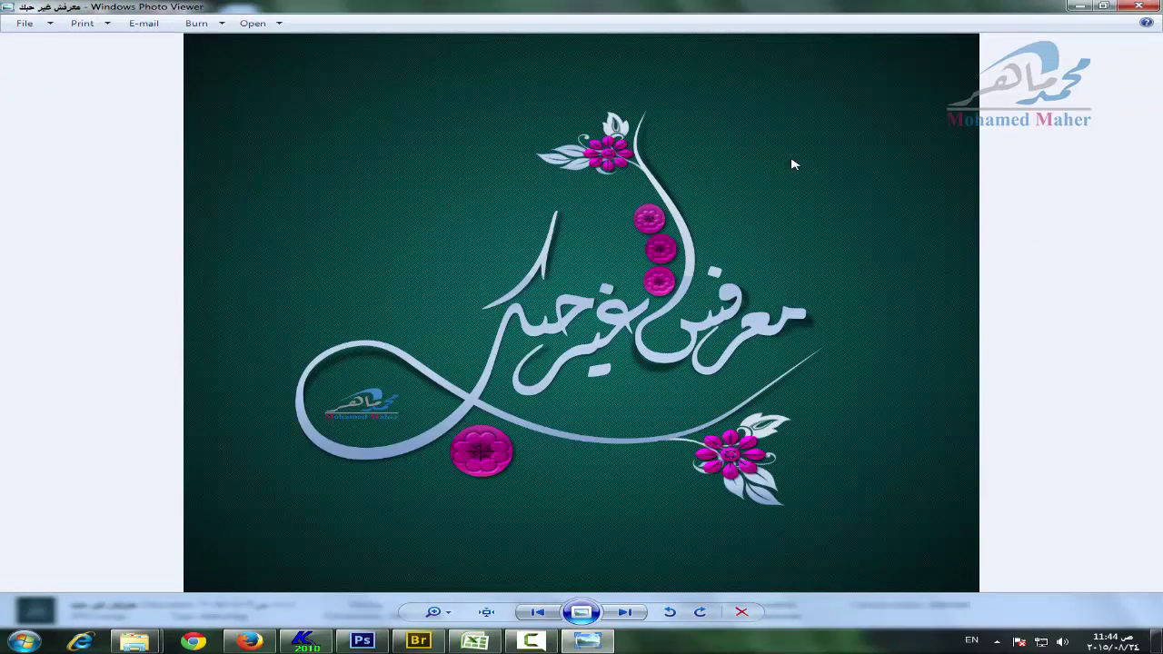
pyautogui.press('Right')
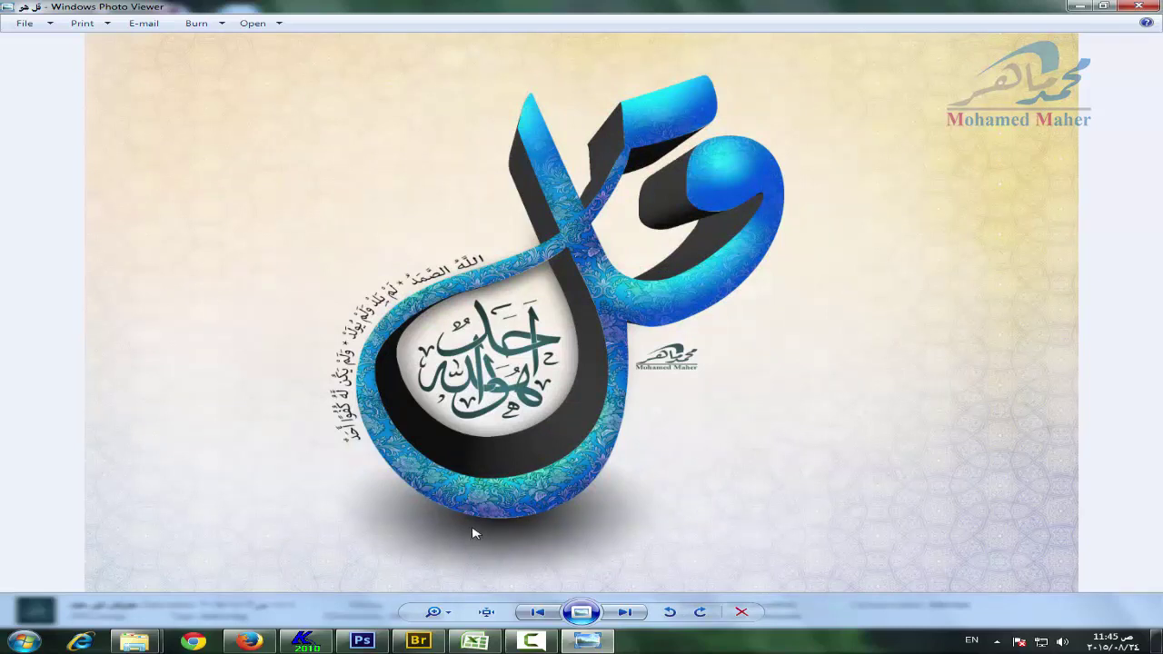
pyautogui.press('Right')
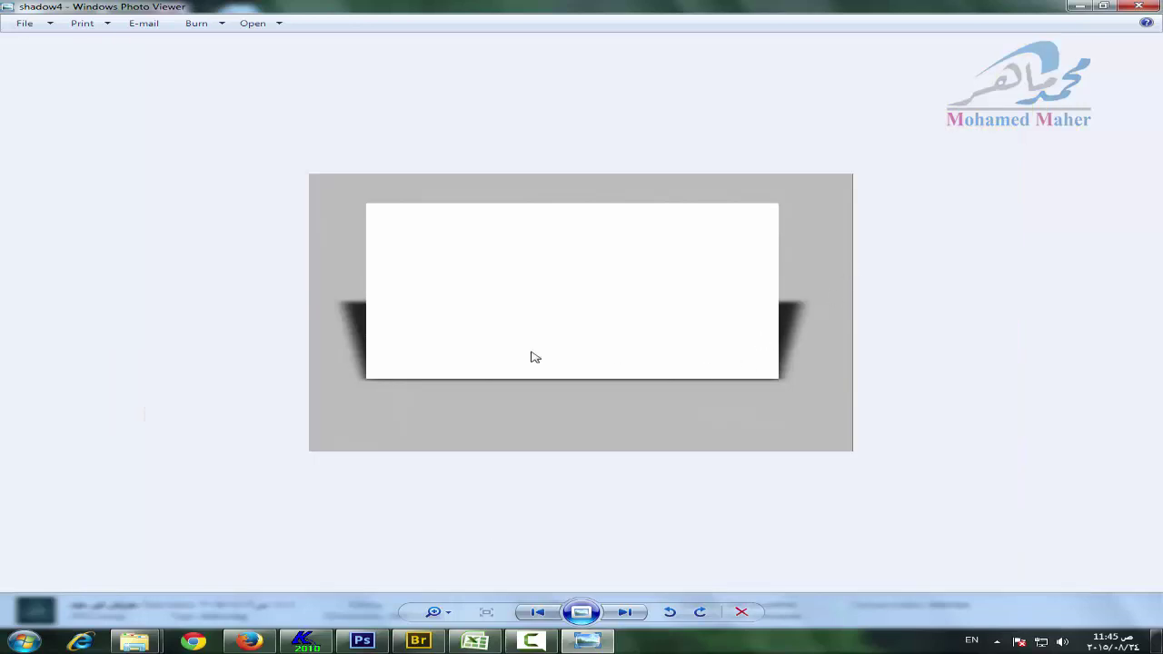
pyautogui.press('Left')
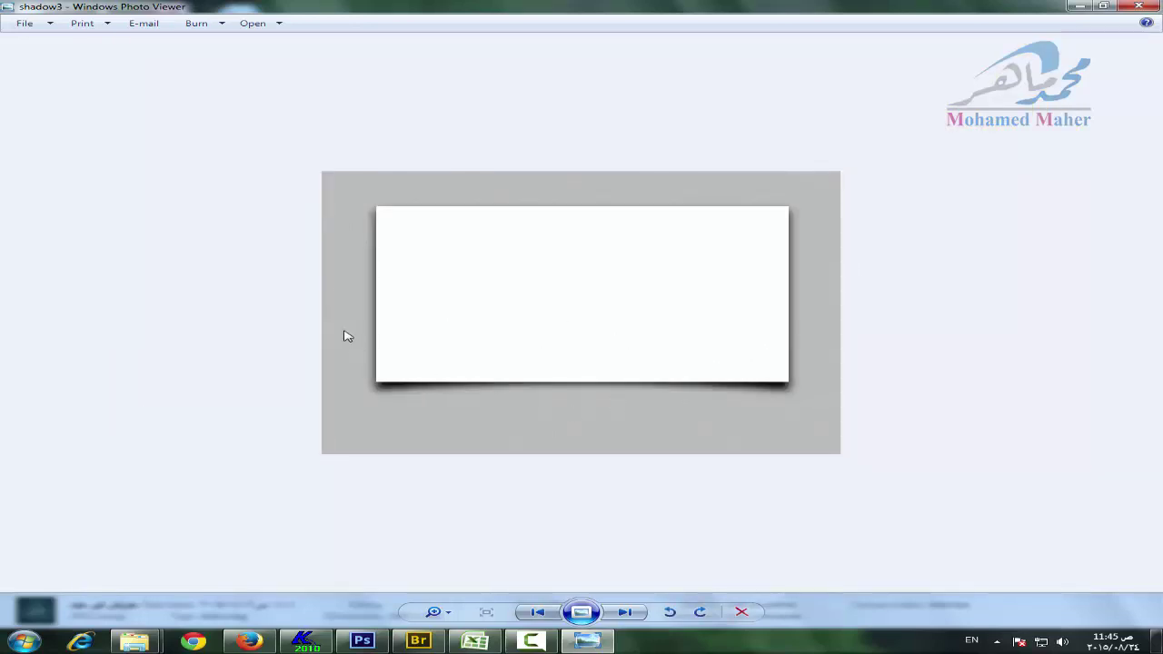
pyautogui.press('Left')
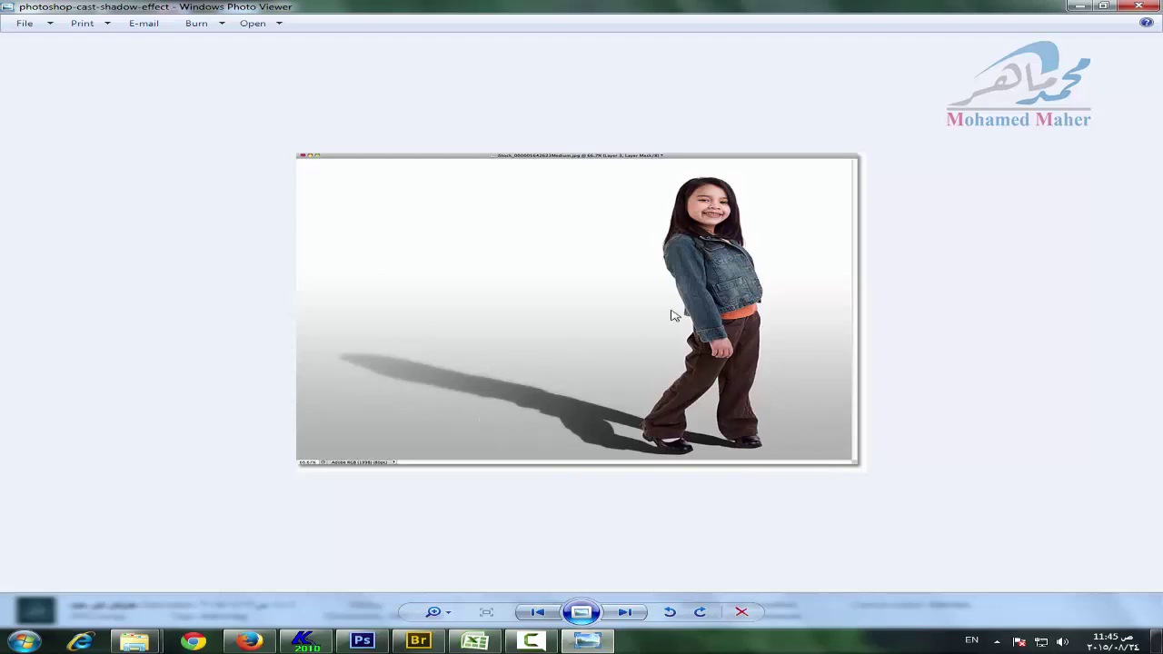
pyautogui.click(1154, 5)
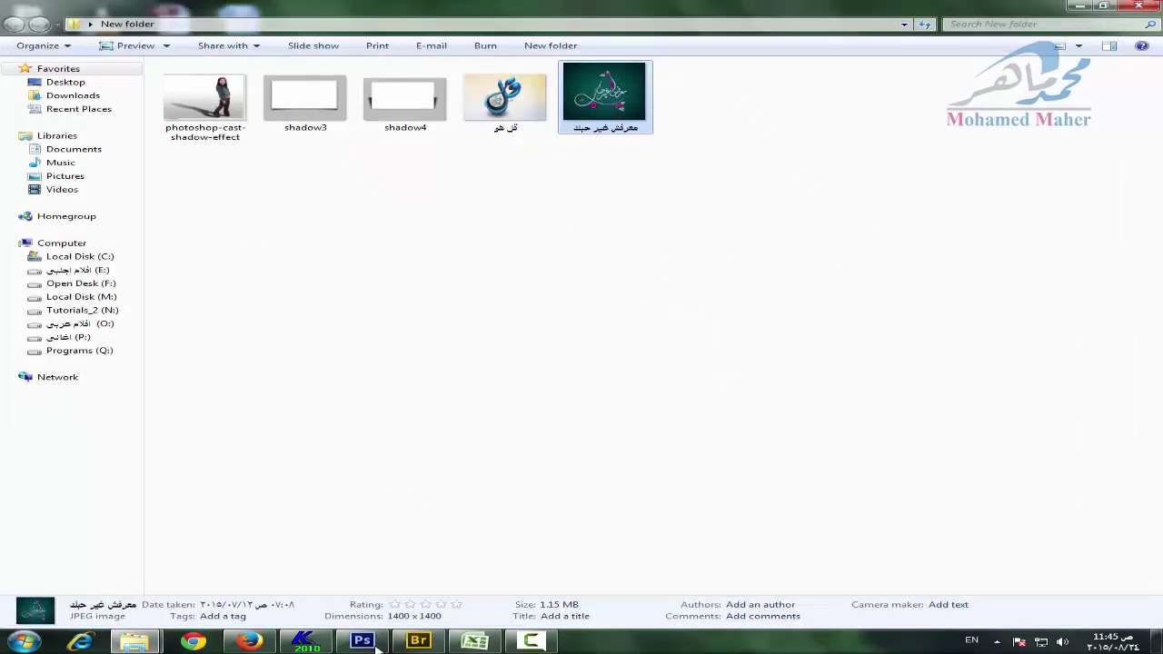
# Draw a wide peach rectangle right of centre, rasterize it, and view it at 100%.
pyautogui.click(385, 635)
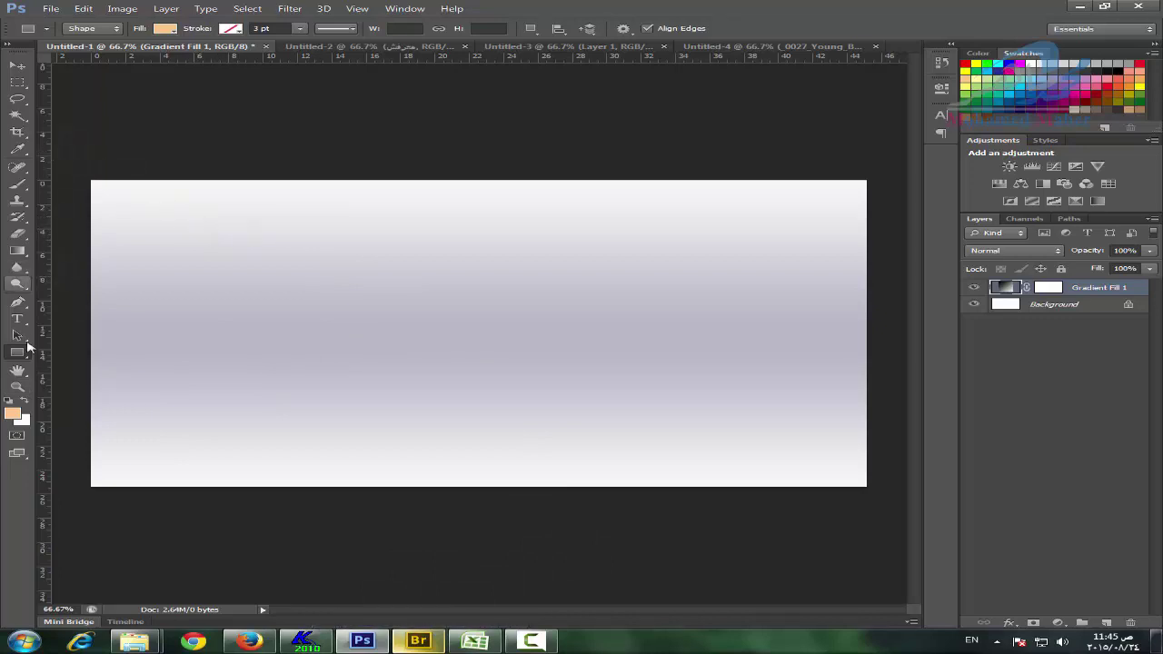
pyautogui.moveTo(608, 325)
pyautogui.mouseDown()
pyautogui.moveTo(835, 387)
pyautogui.moveTo(735, 364)
pyautogui.moveTo(808, 368)
pyautogui.mouseUp()
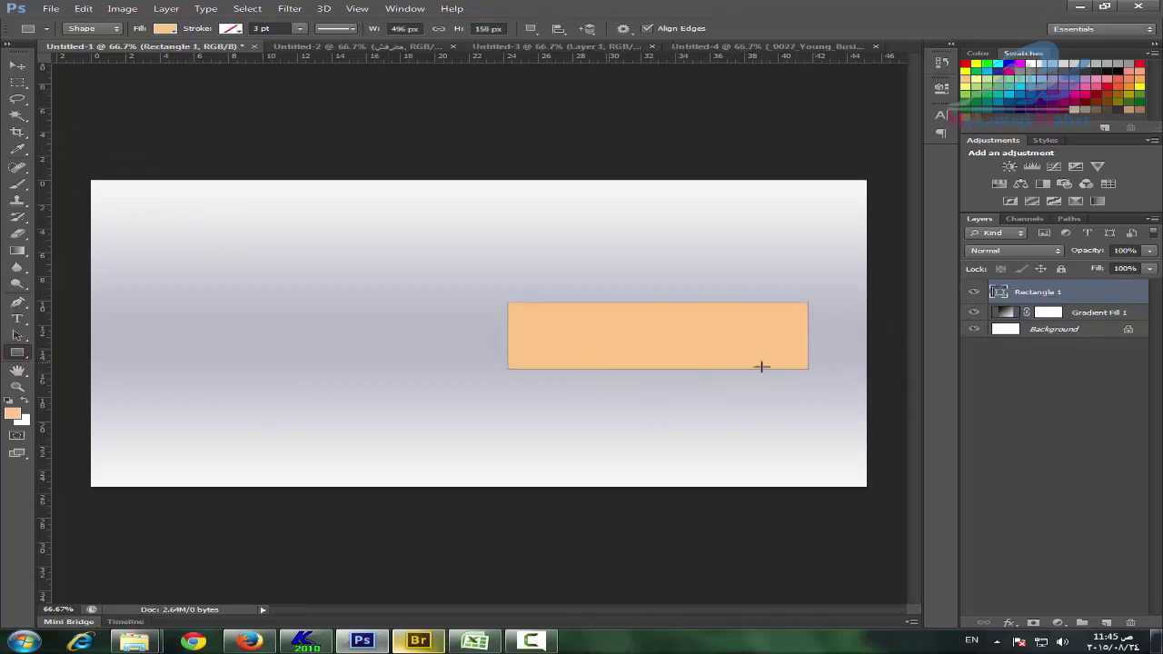
pyautogui.click(18, 386)
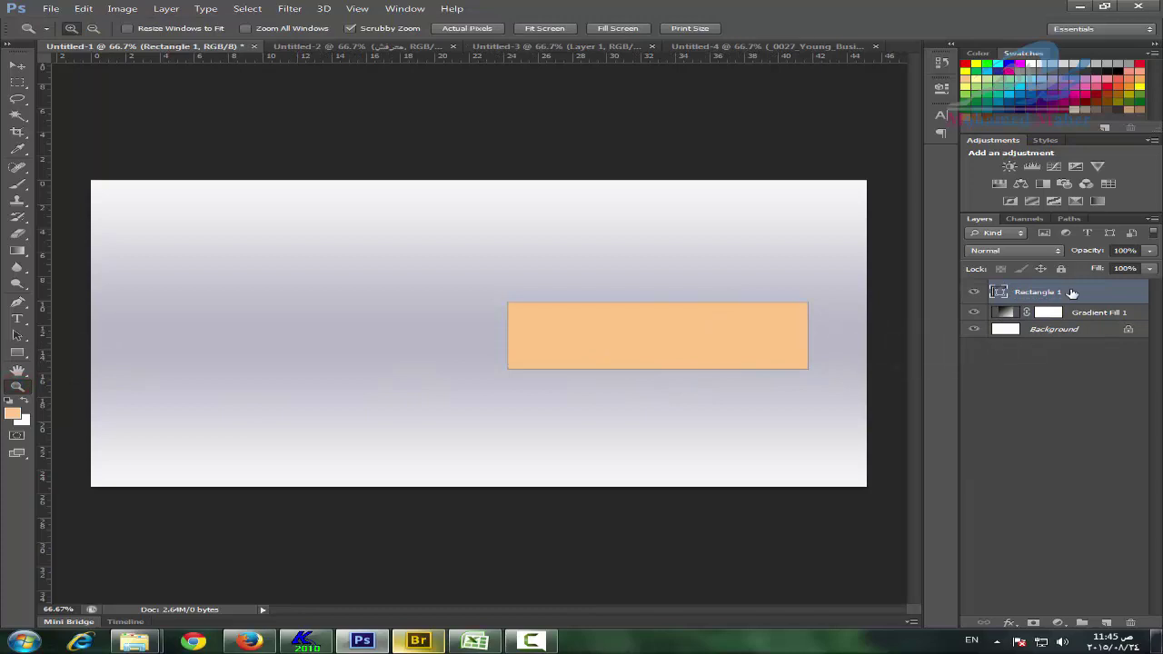
pyautogui.rightClick(1068, 291)
pyautogui.click(863, 232)
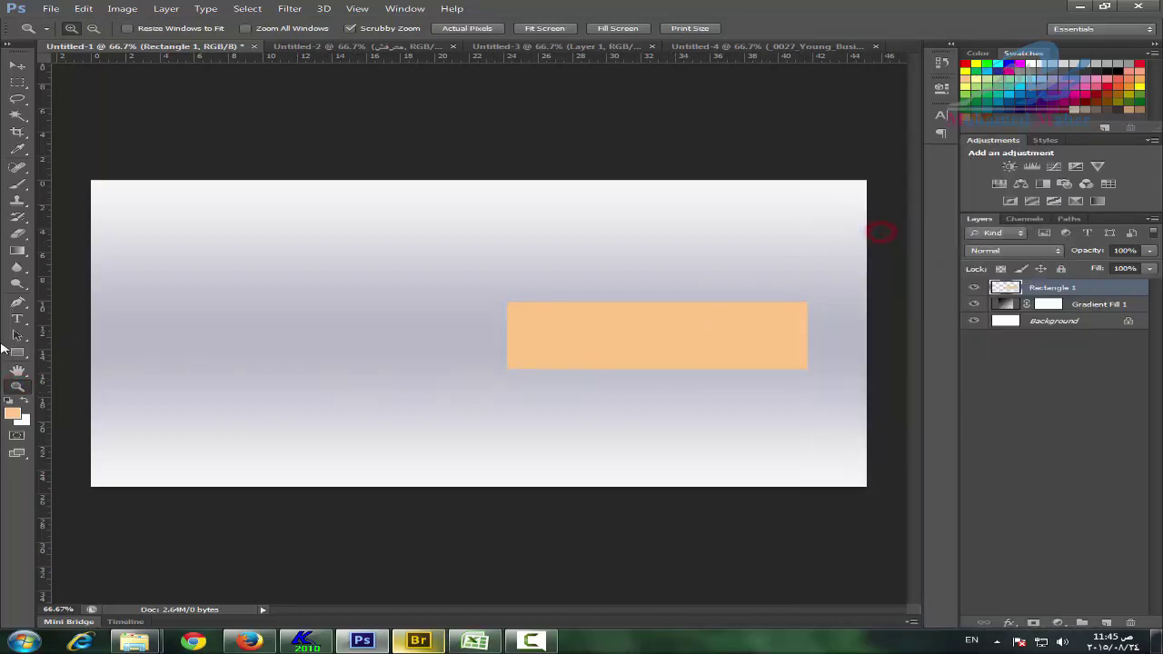
pyautogui.click(740, 379)
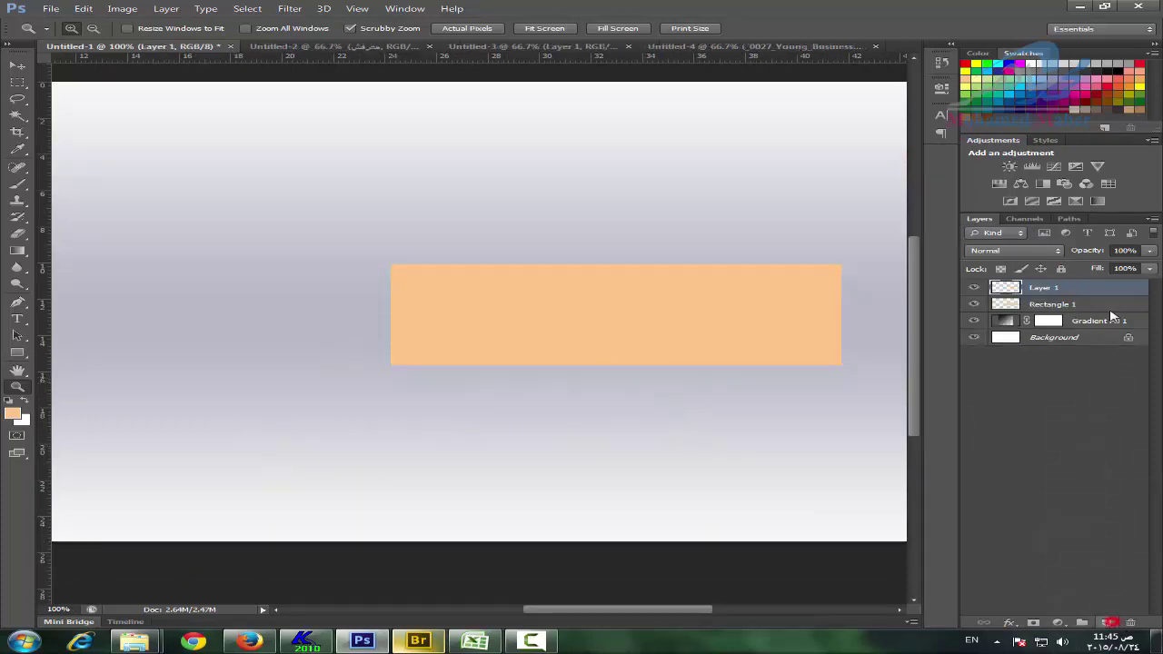
# Add a new layer below Rectangle 1 and set the foreground colour to near-black 070707.
pyautogui.click(1107, 623)
pyautogui.moveTo(1111, 288)
pyautogui.mouseDown()
pyautogui.moveTo(1101, 322)
pyautogui.moveTo(1022, 338)
pyautogui.mouseUp()
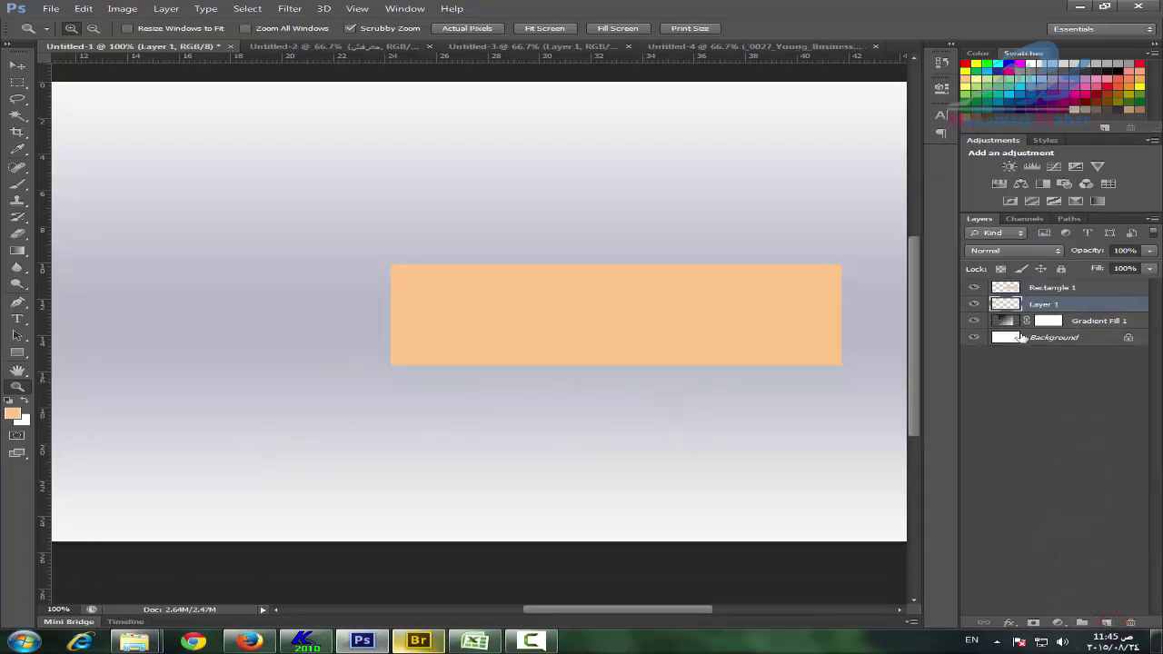
pyautogui.click(14, 415)
pyautogui.click(565, 341)
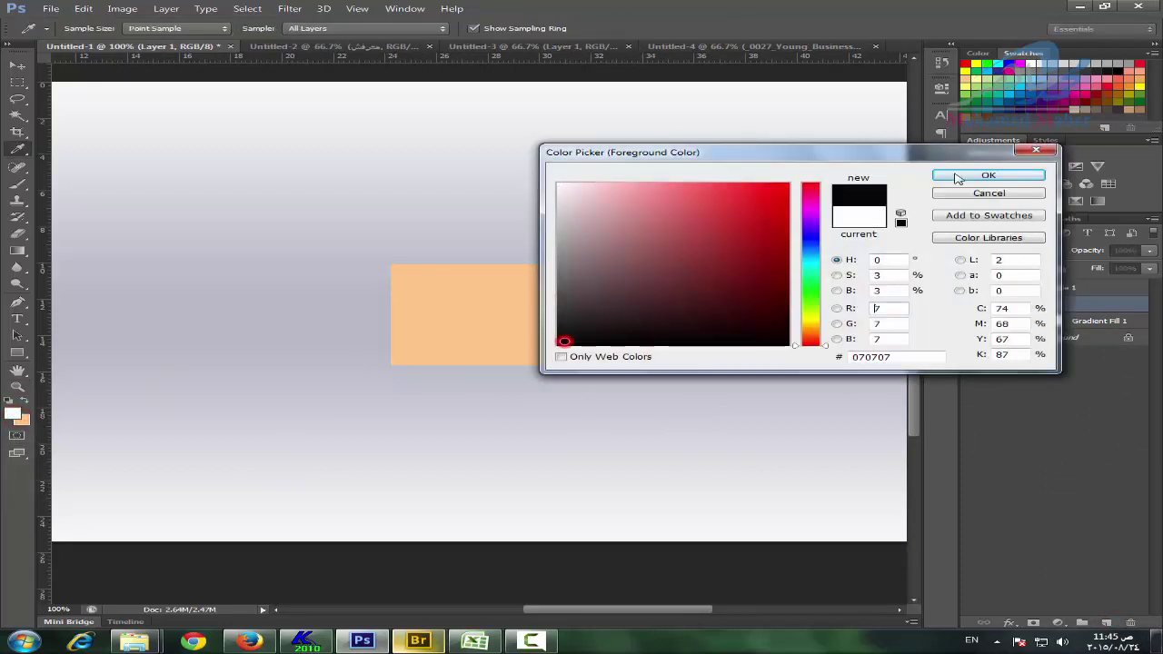
pyautogui.click(991, 177)
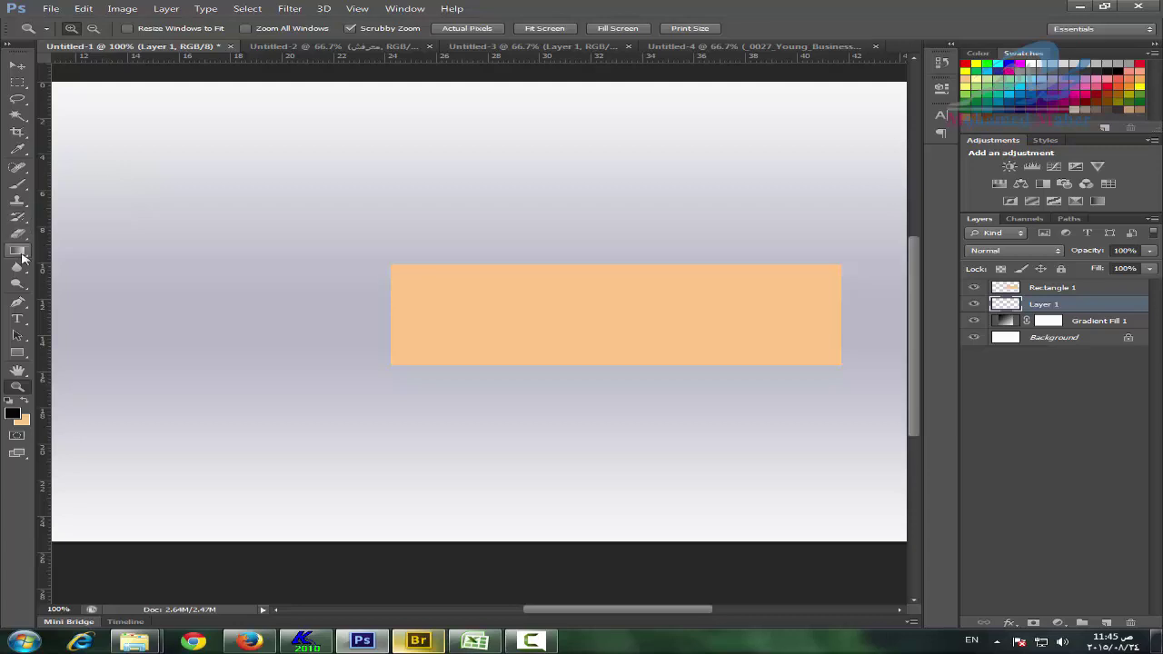
# Draw a thin triangular wedge from the rectangle's bottom-right corner and fill it black.
pyautogui.click(18, 306)
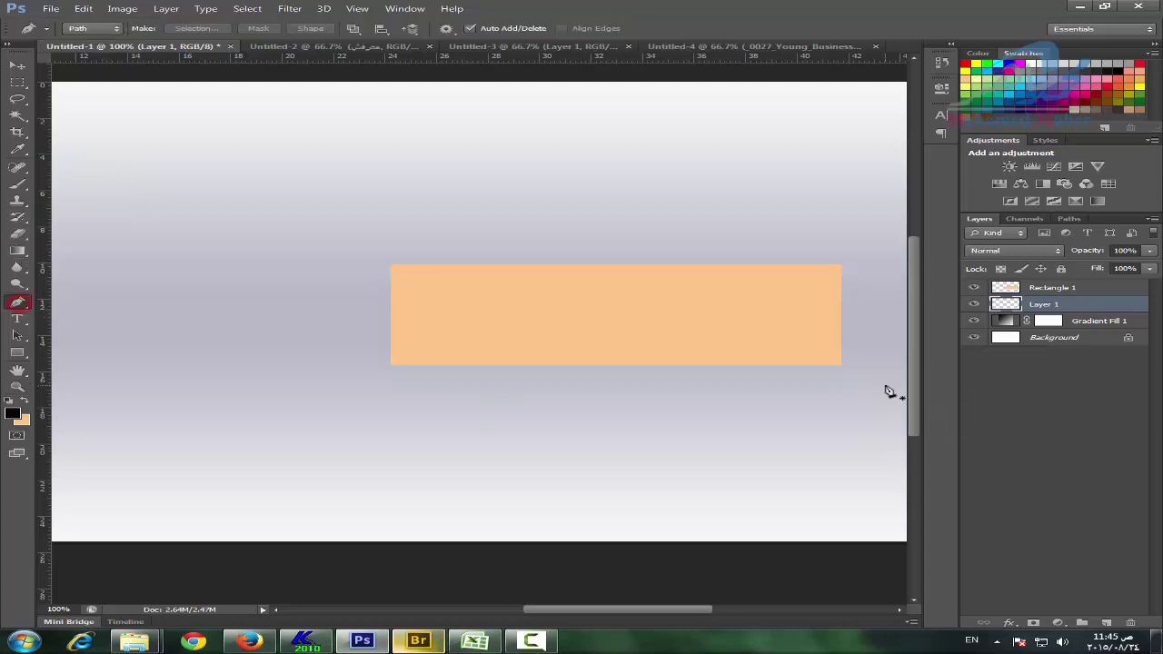
pyautogui.click(842, 367)
pyautogui.click(841, 380)
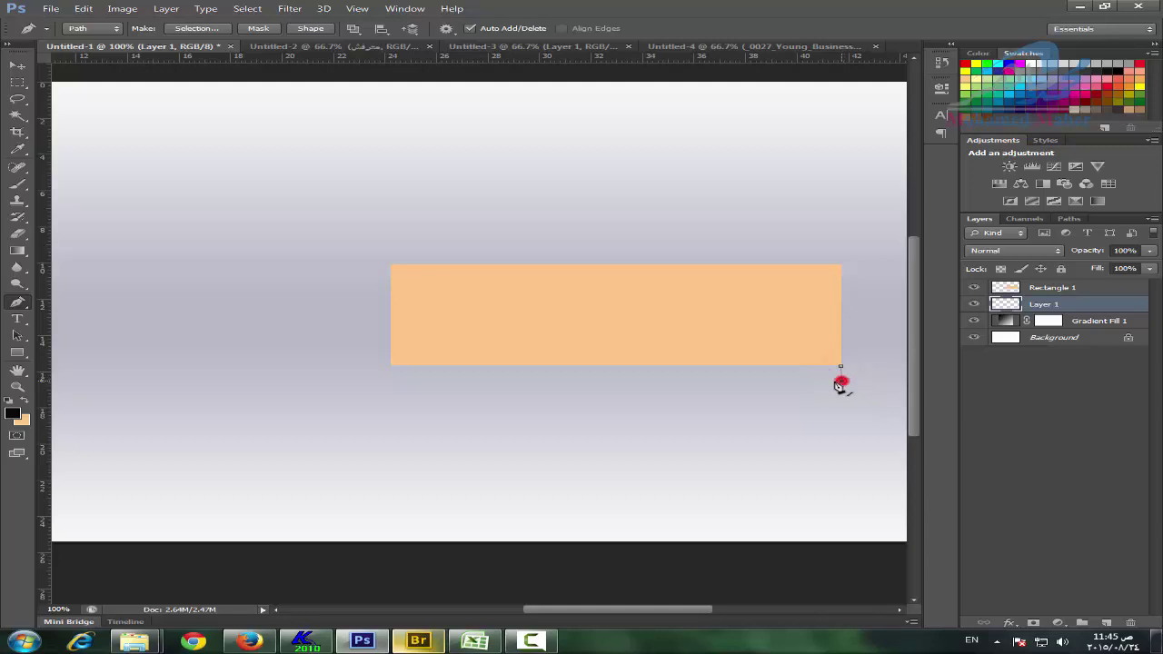
pyautogui.click(710, 368)
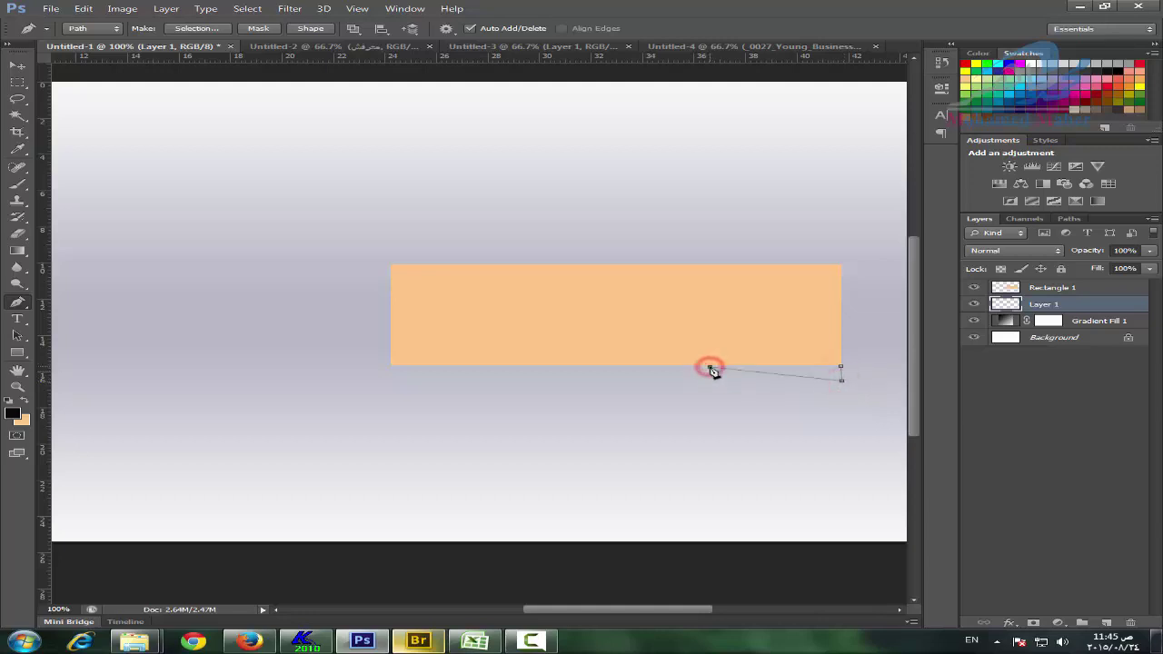
pyautogui.click(840, 367)
pyautogui.hotkey('ctrl', 'Return')
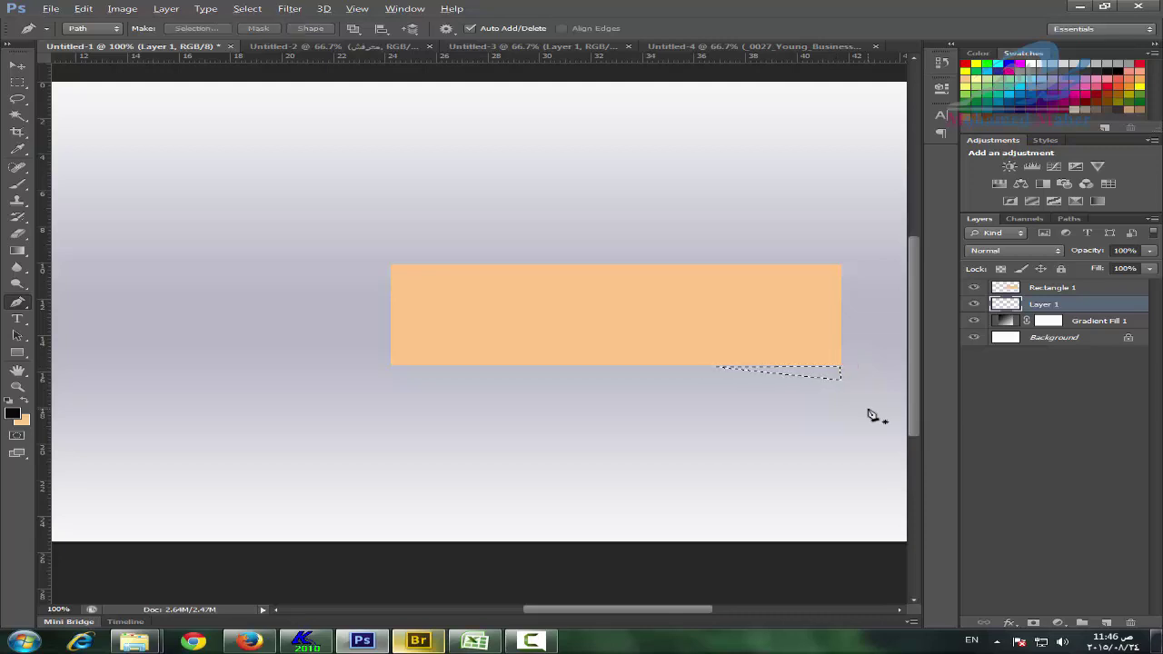
pyautogui.hotkey('alt', 'BackSpace')
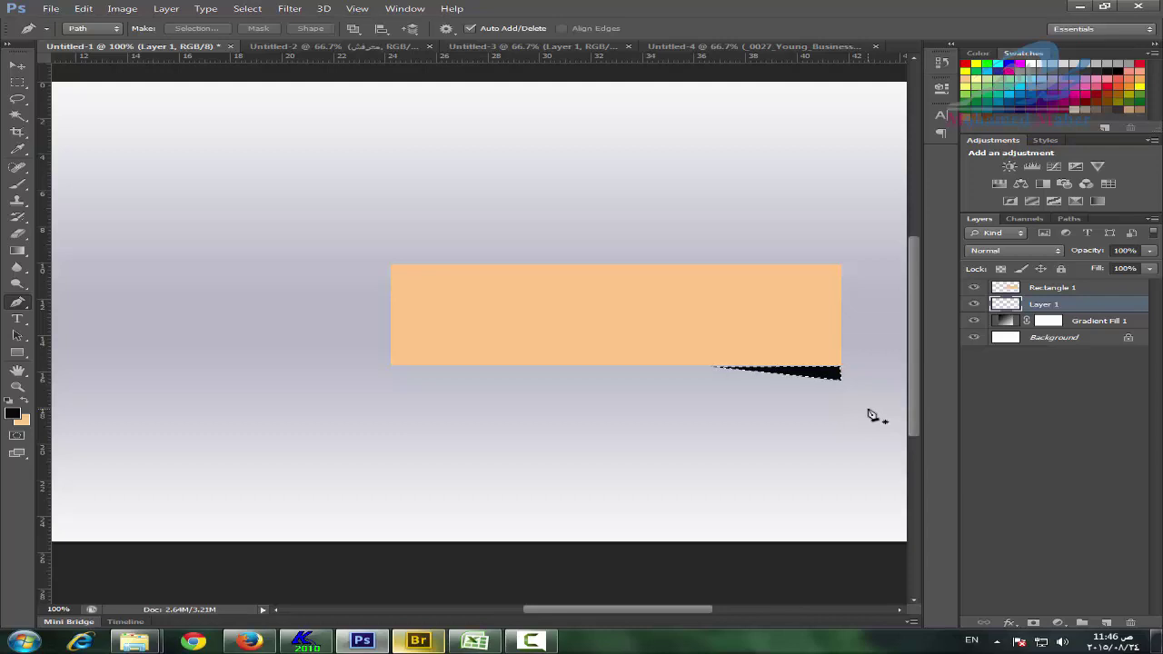
pyautogui.hotkey('ctrl', 'd')
# Zoom to 300% on the black triangle and show its transform bounds.
pyautogui.click(18, 386)
pyautogui.click(859, 365)
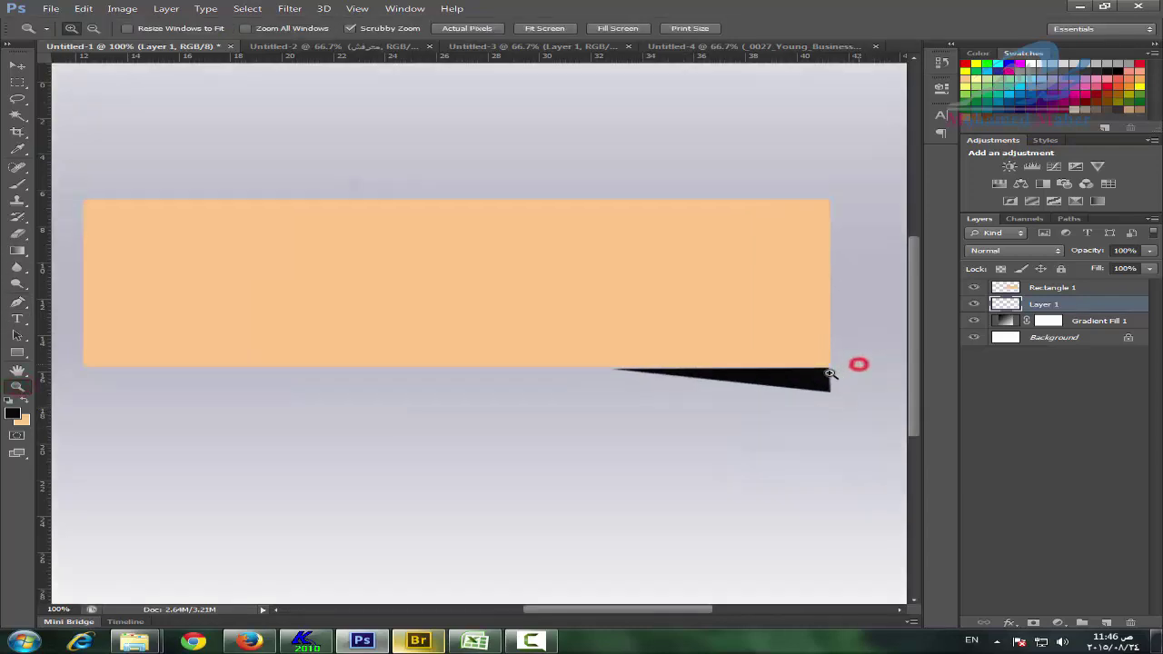
pyautogui.click(831, 376)
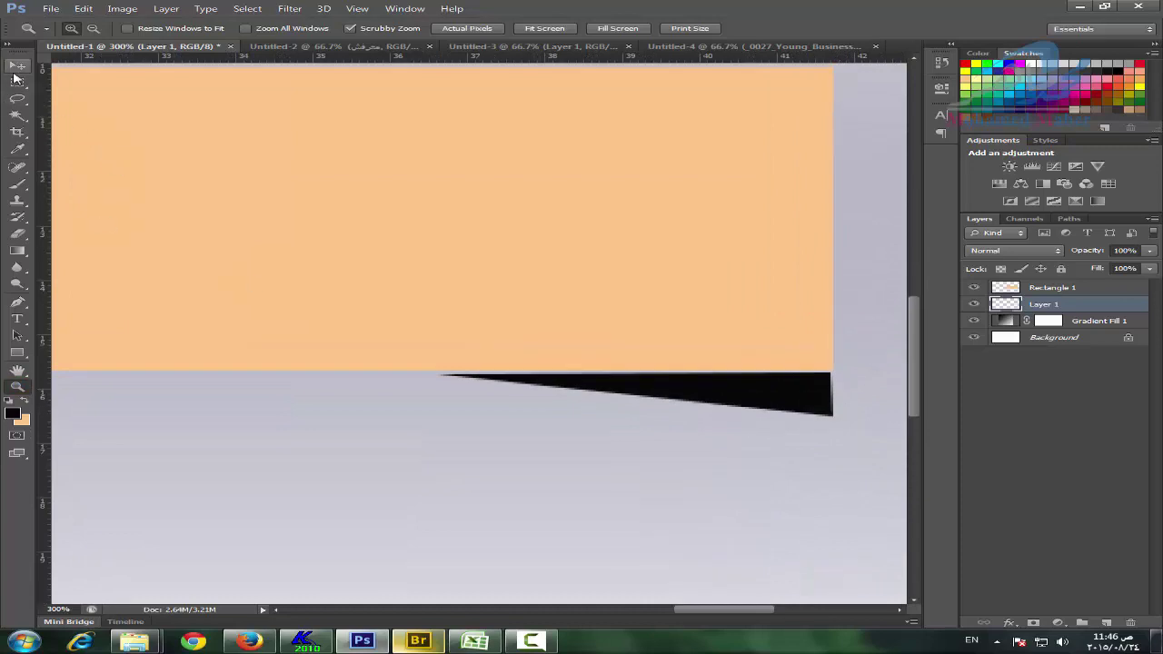
pyautogui.click(16, 73)
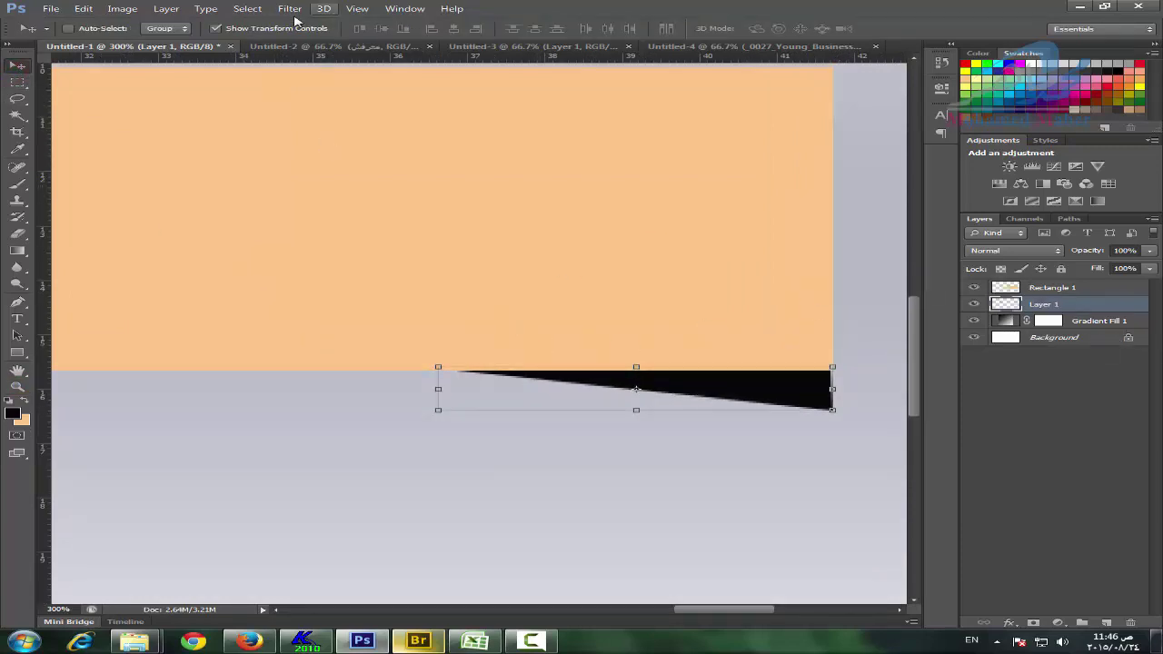
pyautogui.click(16, 386)
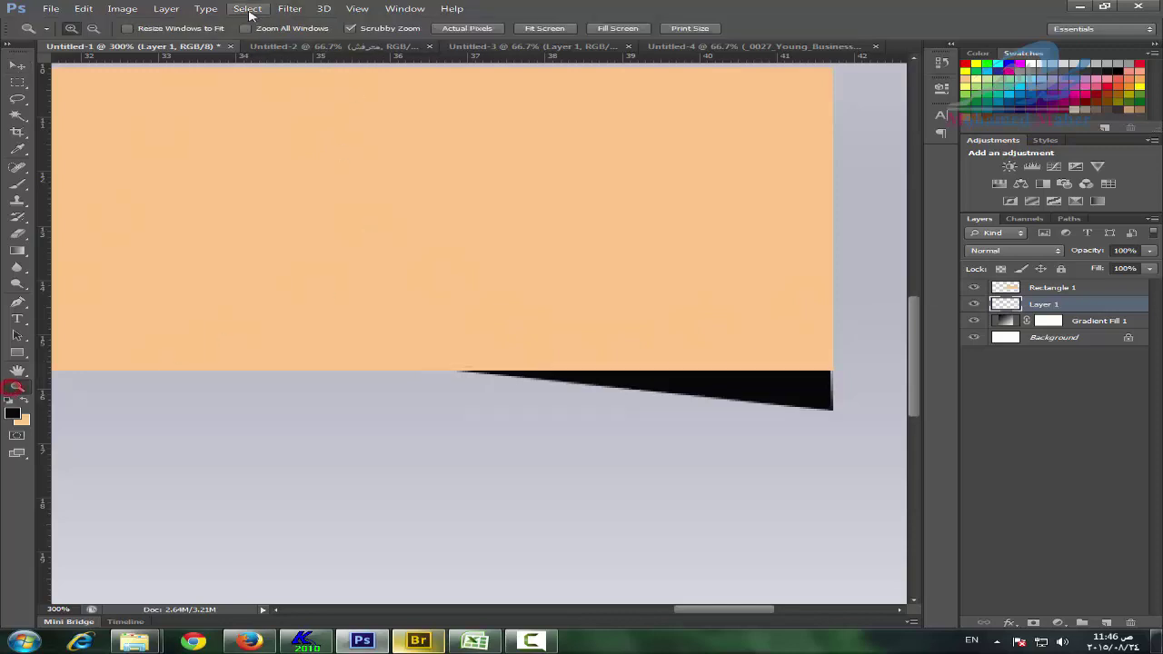
# Apply a 2.4-pixel Gaussian Blur to the wedge and lower the layer's opacity.
pyautogui.click(289, 8)
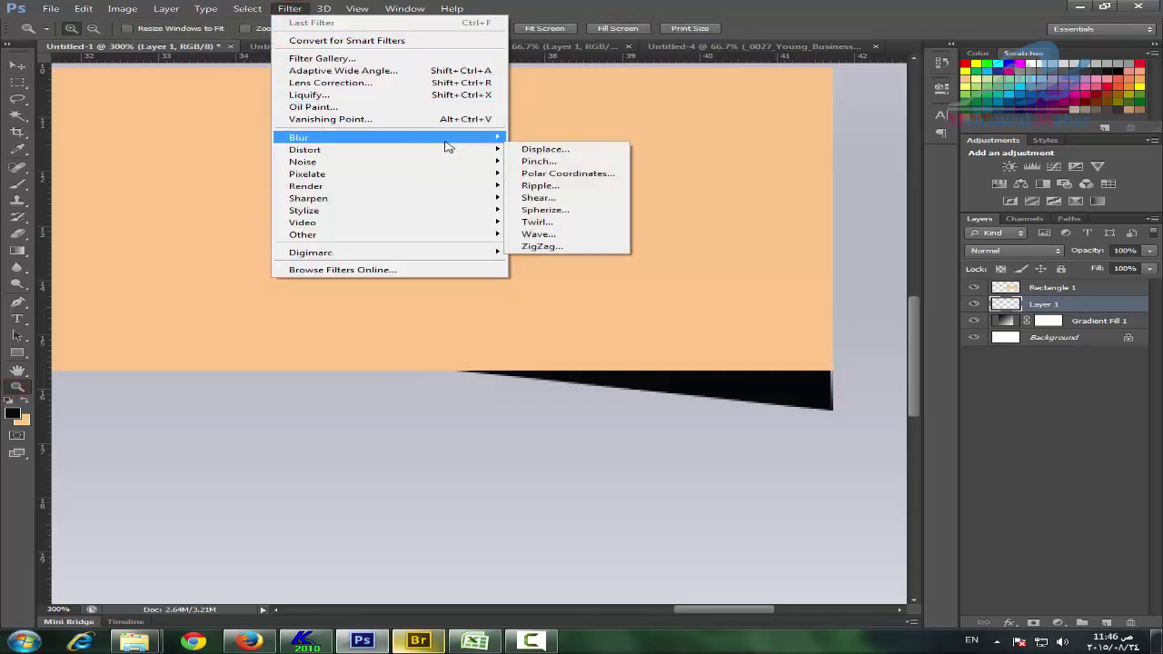
pyautogui.moveTo(299, 137)
pyautogui.click(571, 227)
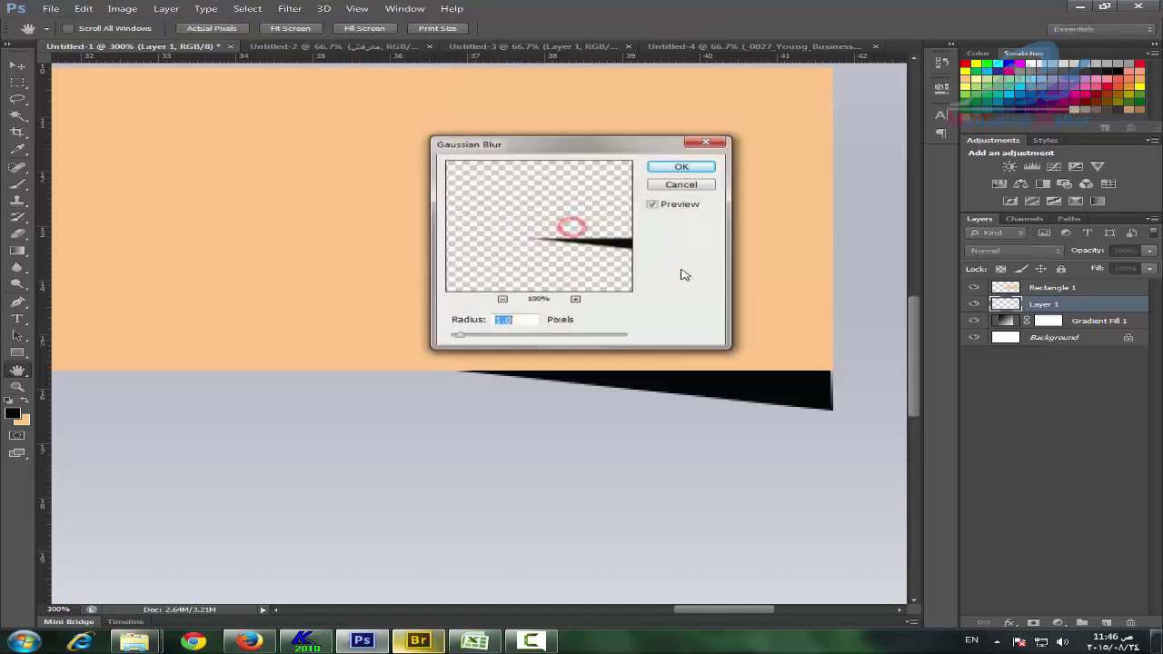
pyautogui.moveTo(462, 338); pyautogui.dragTo(473, 338)
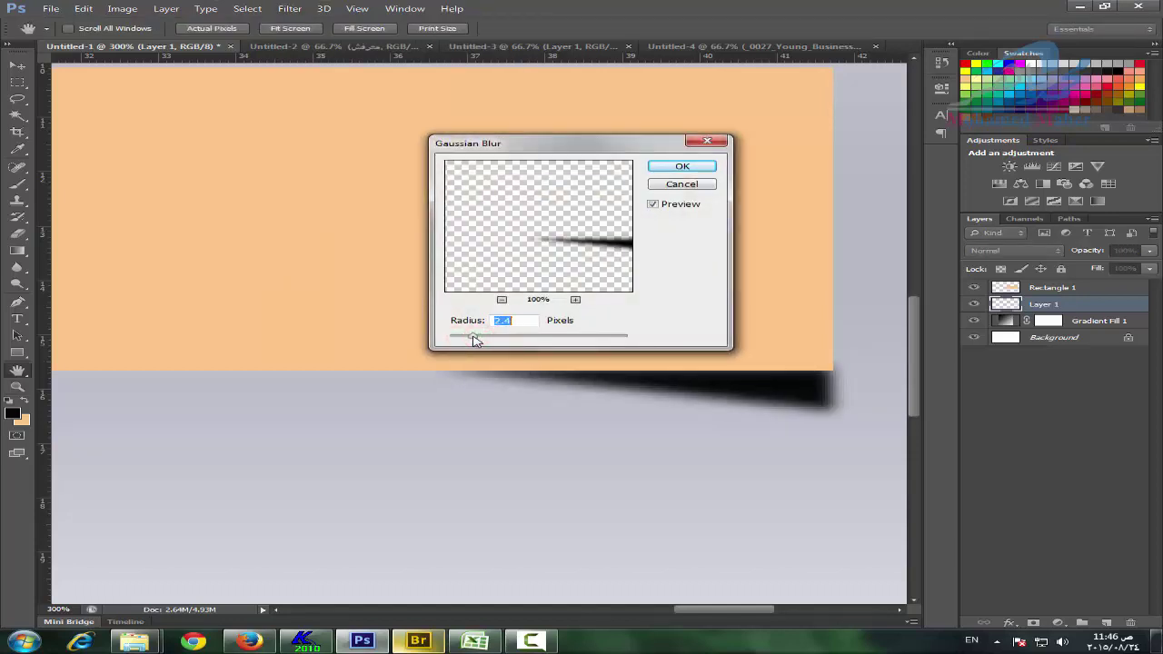
pyautogui.click(664, 172)
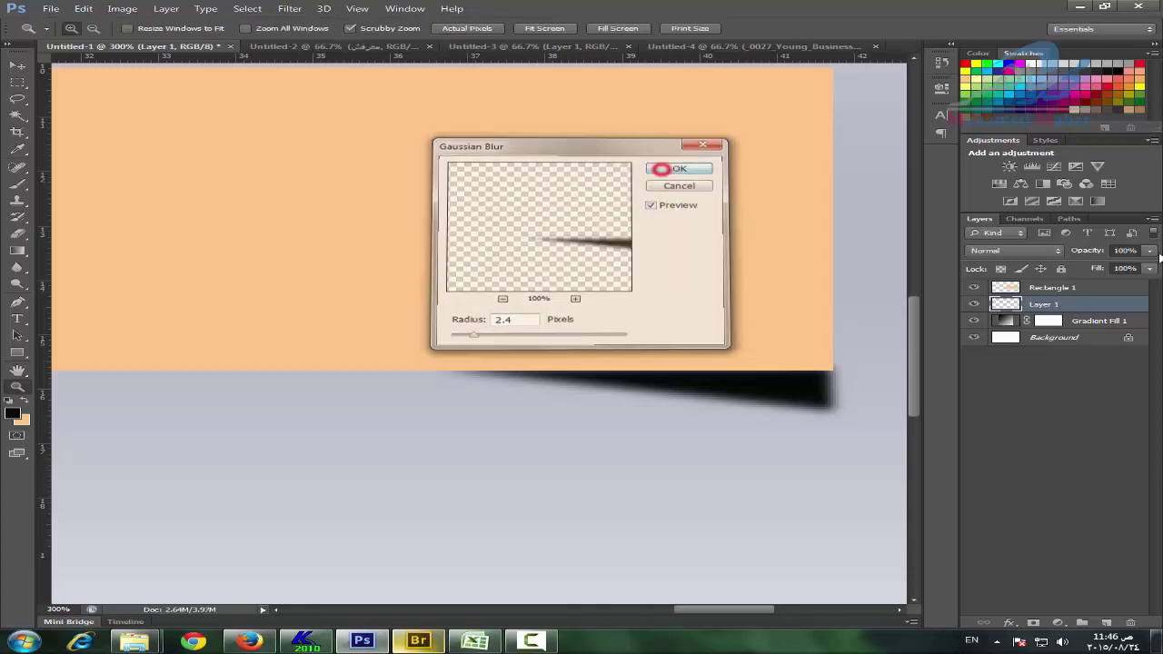
pyautogui.moveTo(1090, 251)
pyautogui.mouseDown()
pyautogui.moveTo(1030, 252)
pyautogui.moveTo(1045, 253)
pyautogui.mouseUp()
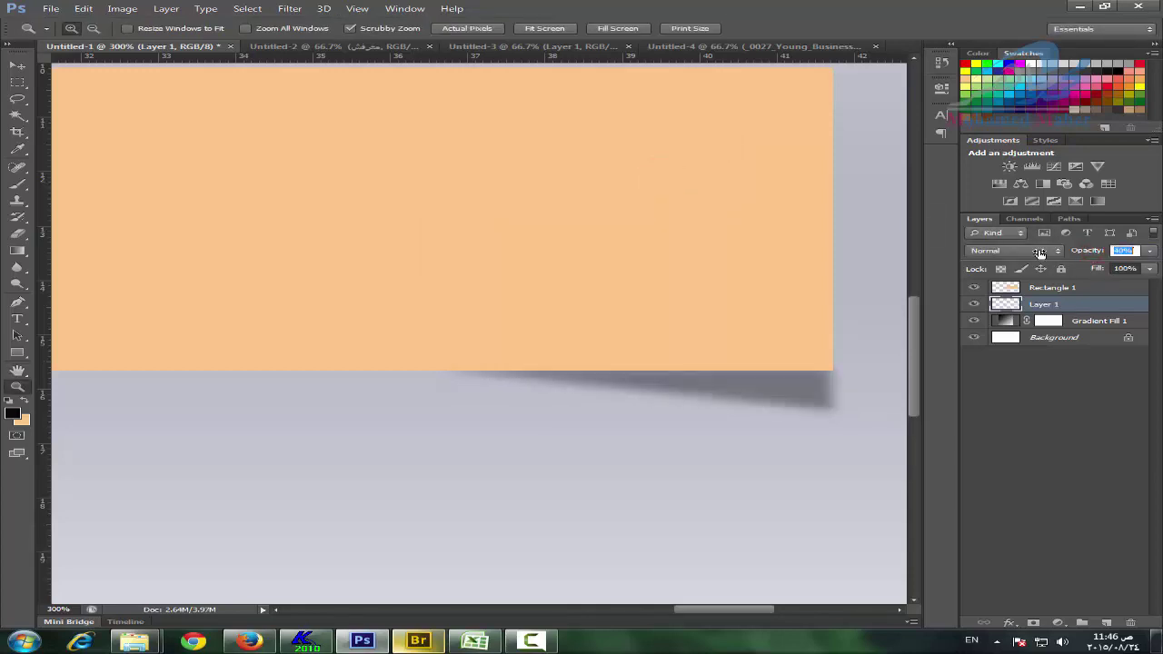
# Set Layer 1's opacity to 64% and attach a layer mask, viewing the corner at 200%.
pyautogui.hotkey('ctrl', '1')
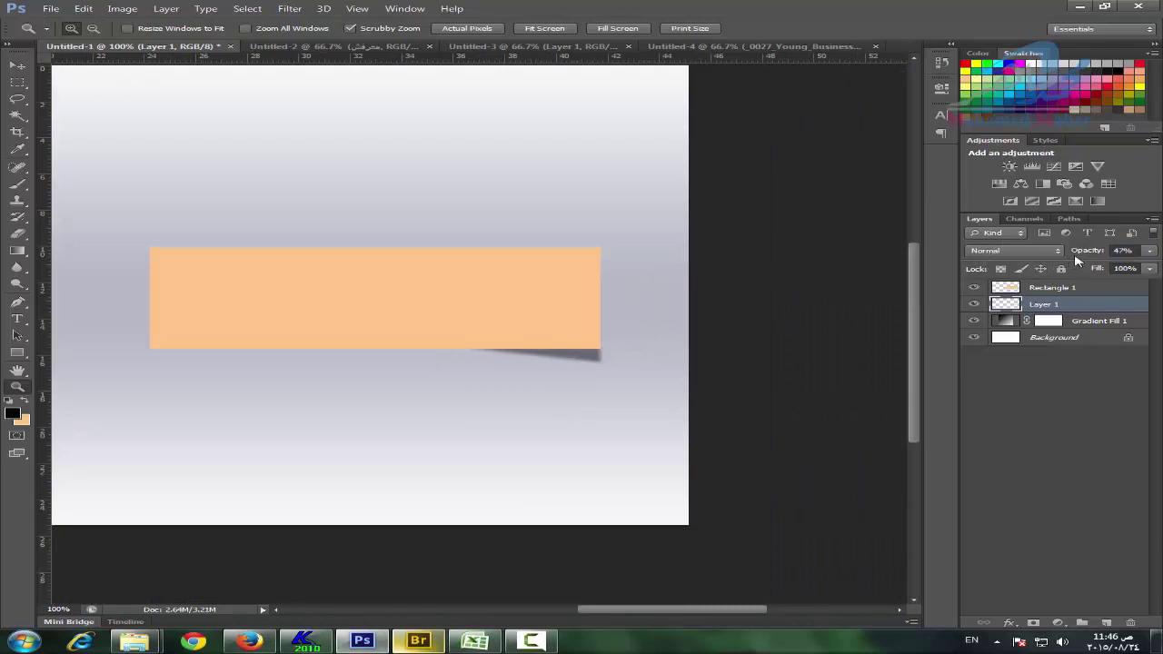
pyautogui.moveTo(1081, 252); pyautogui.dragTo(1094, 253)
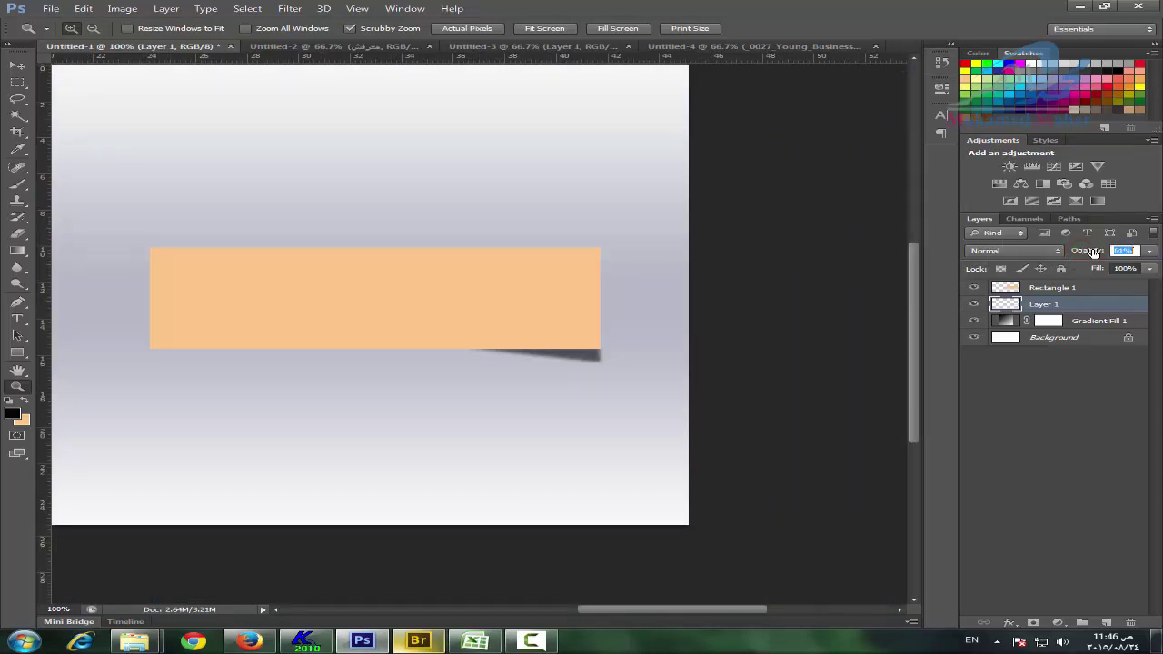
pyautogui.press('Return')
pyautogui.click(579, 366)
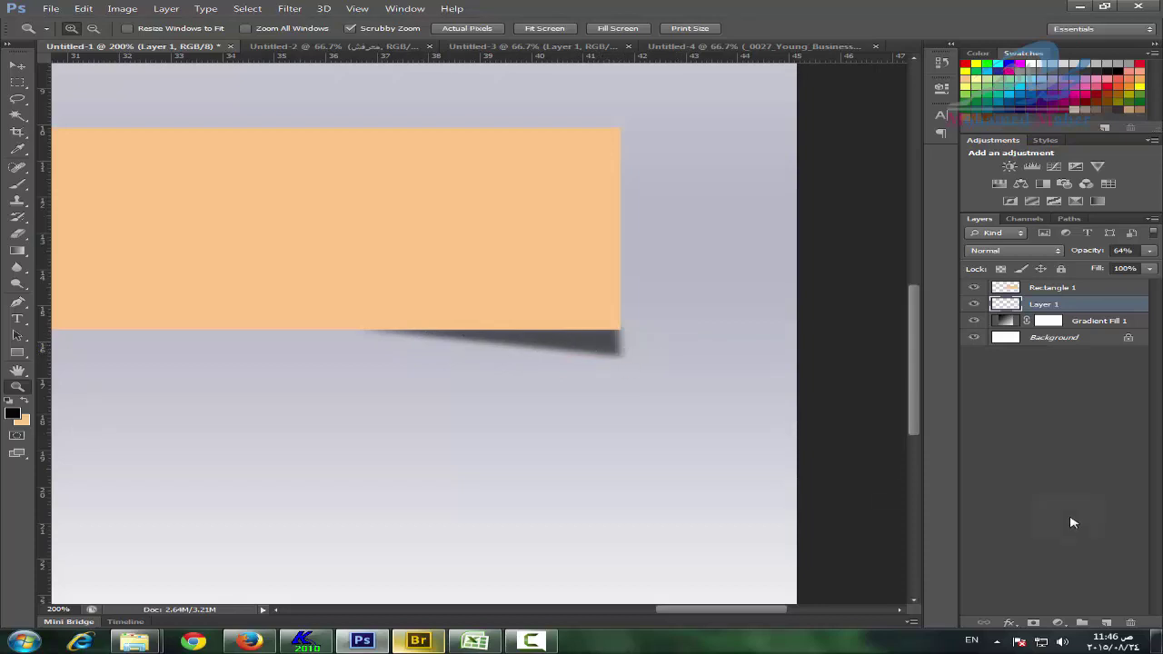
pyautogui.click(1036, 623)
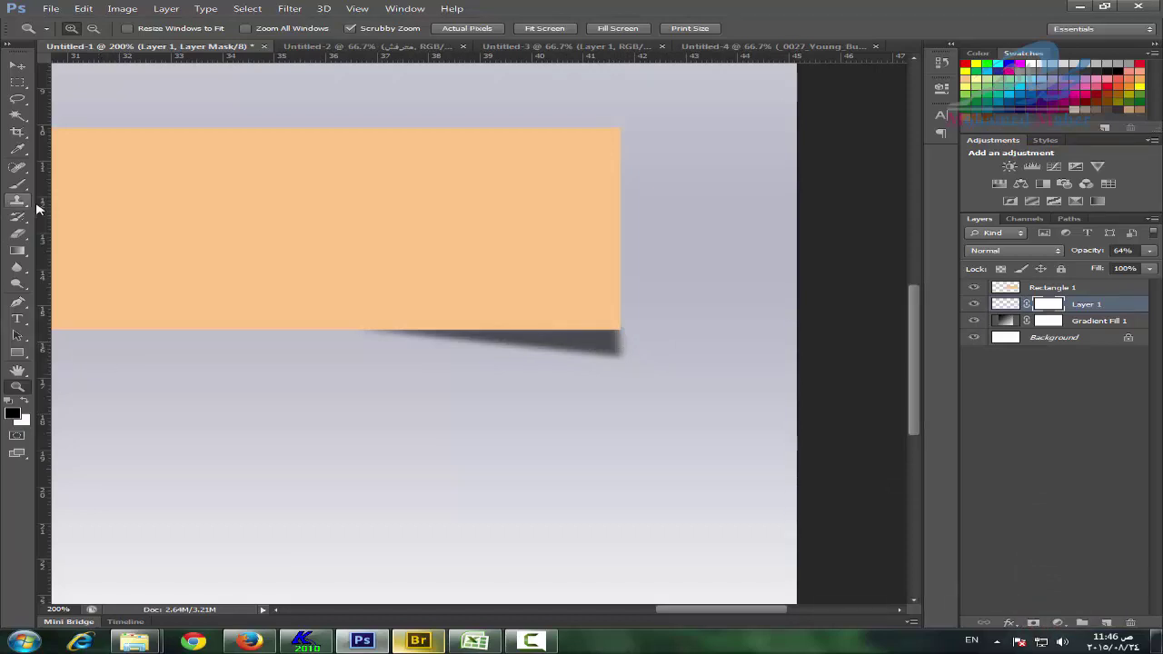
# Paint a black-to-white gradient on Layer 1's mask so the wedge fades toward its left tip.
pyautogui.click(15, 253)
pyautogui.rightClick(15, 253)
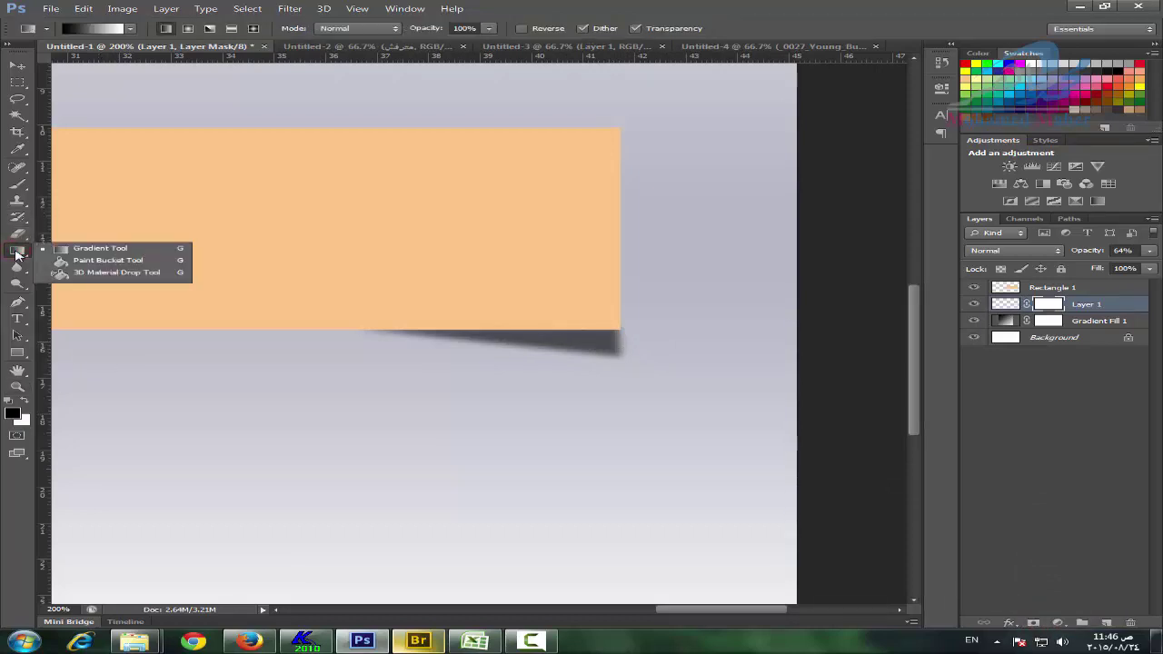
pyautogui.click(77, 249)
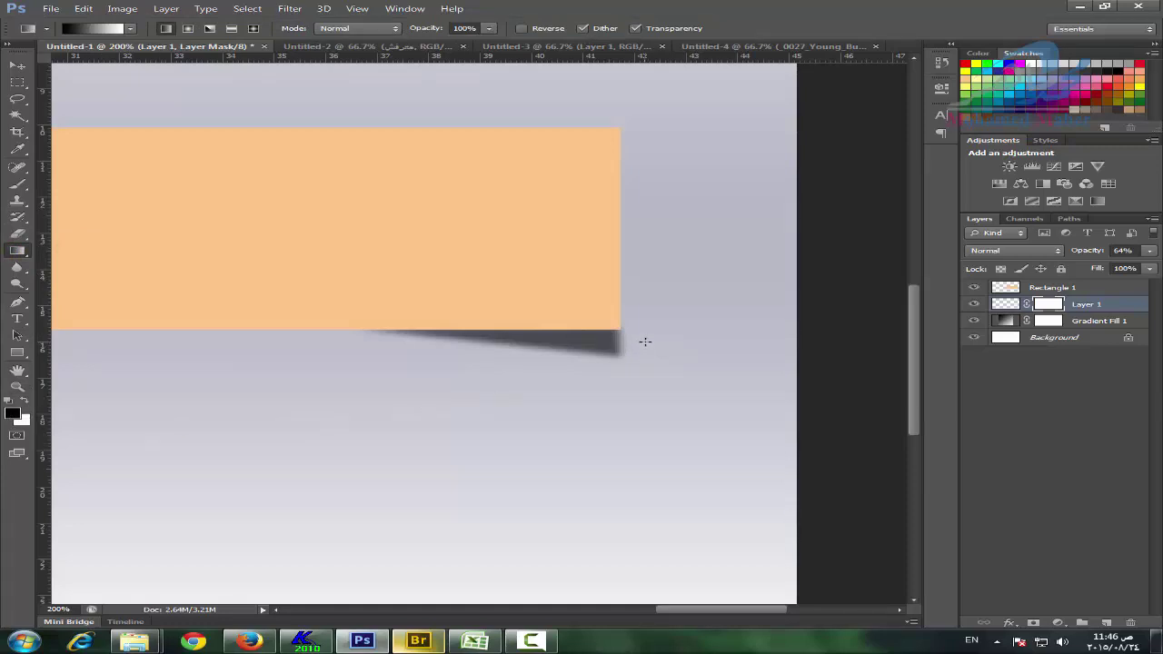
pyautogui.moveTo(656, 341); pyautogui.dragTo(337, 332)
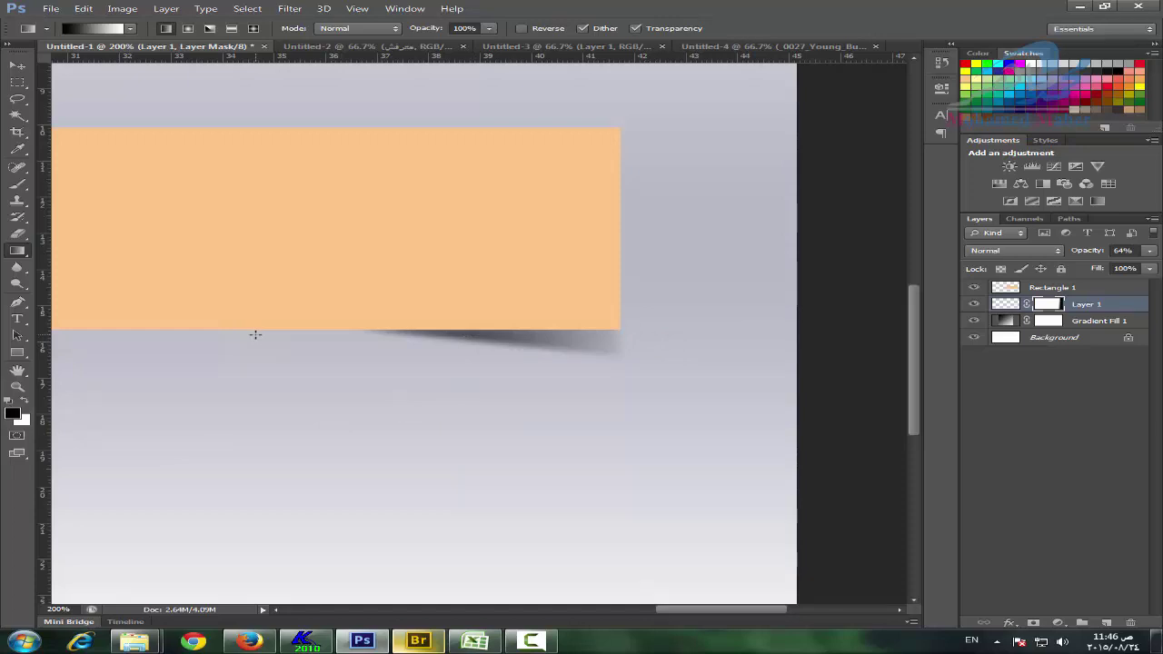
pyautogui.hotkey('ctrl', 'z')
pyautogui.moveTo(696, 346); pyautogui.dragTo(618, 341)
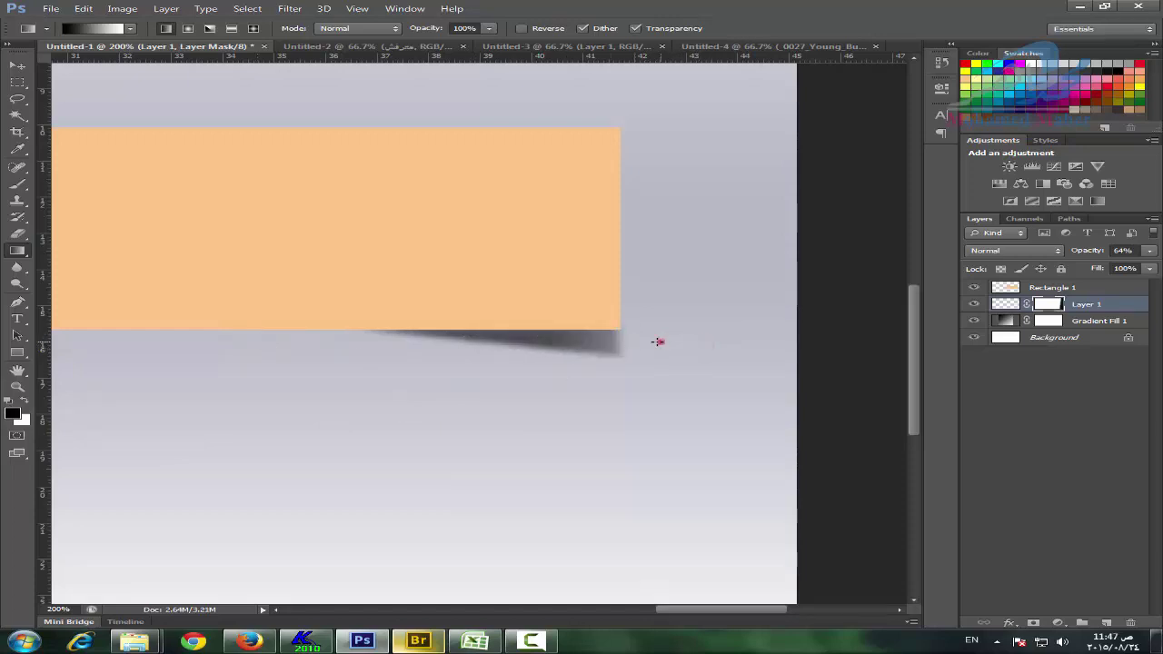
pyautogui.moveTo(657, 341); pyautogui.dragTo(621, 442)
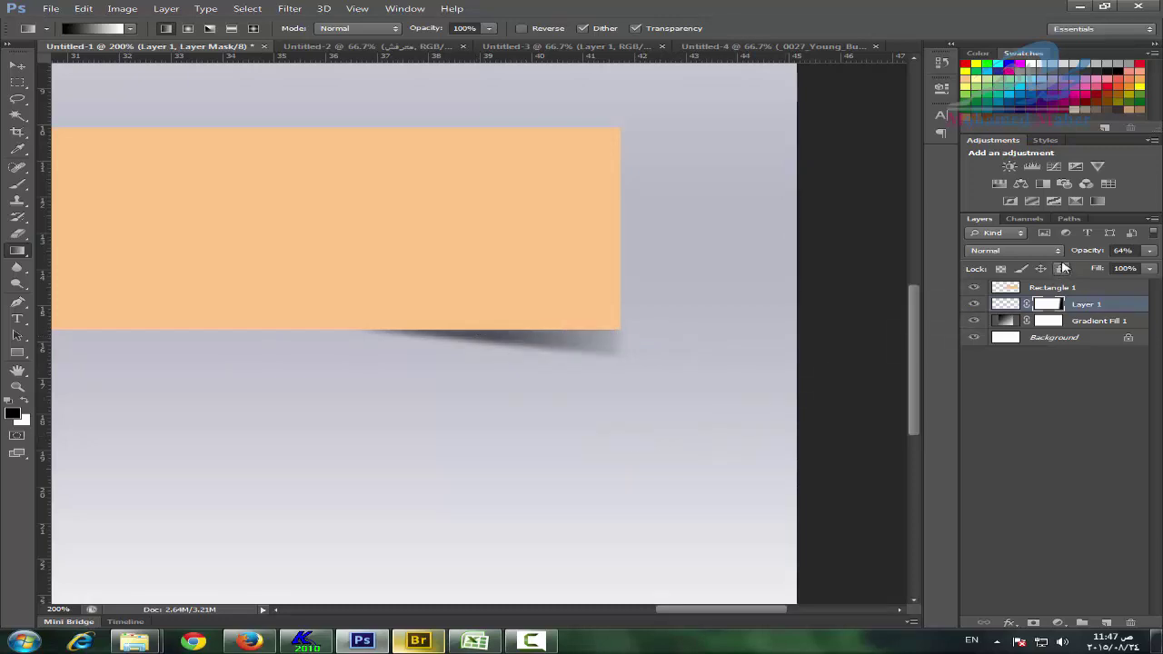
pyautogui.hotkey('ctrl', '-')
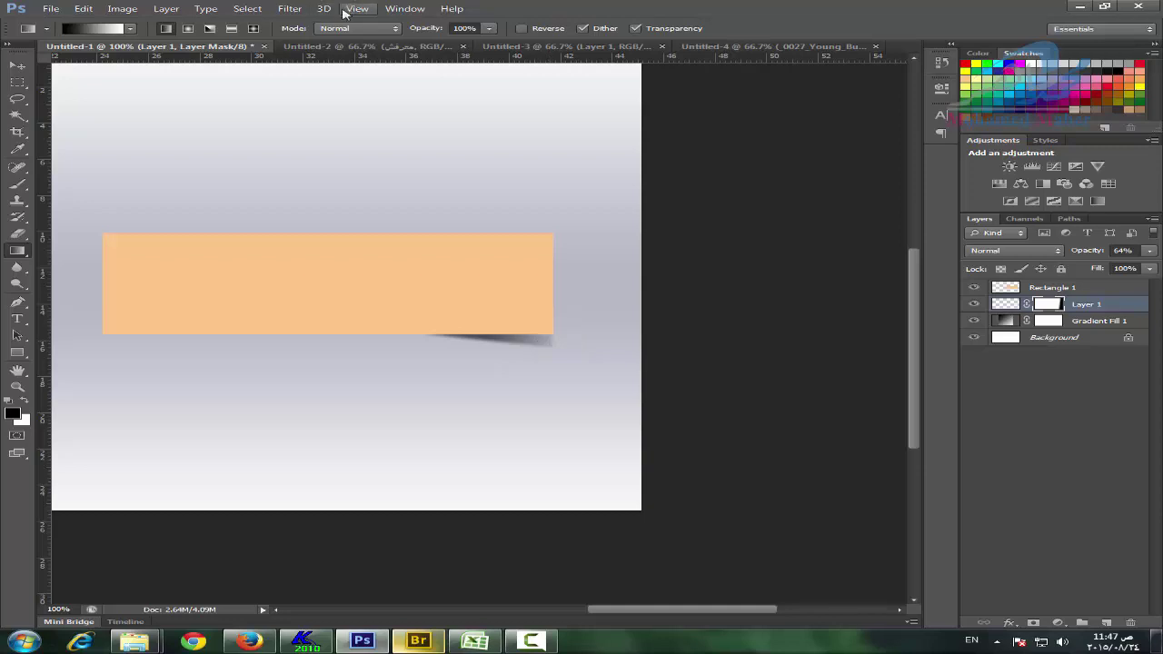
# Blur Layer 1's mask with a 5.7-pixel Gaussian Blur.
pyautogui.click(290, 9)
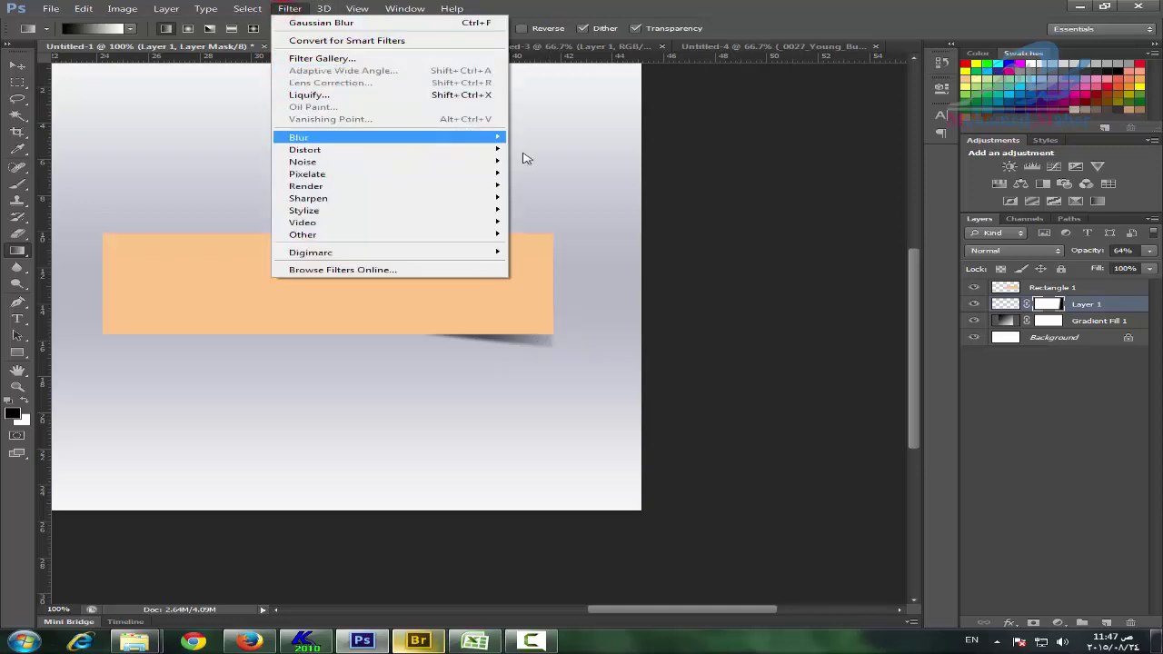
pyautogui.click(566, 222)
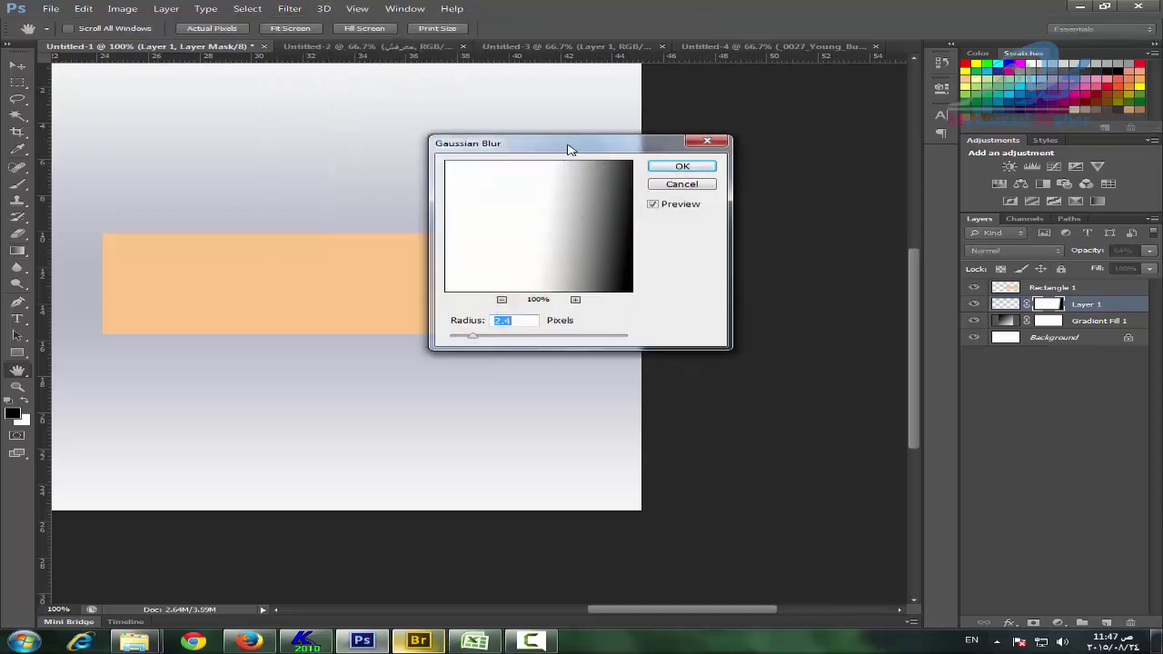
pyautogui.moveTo(566, 143); pyautogui.dragTo(765, 118)
pyautogui.moveTo(680, 320); pyautogui.dragTo(709, 320)
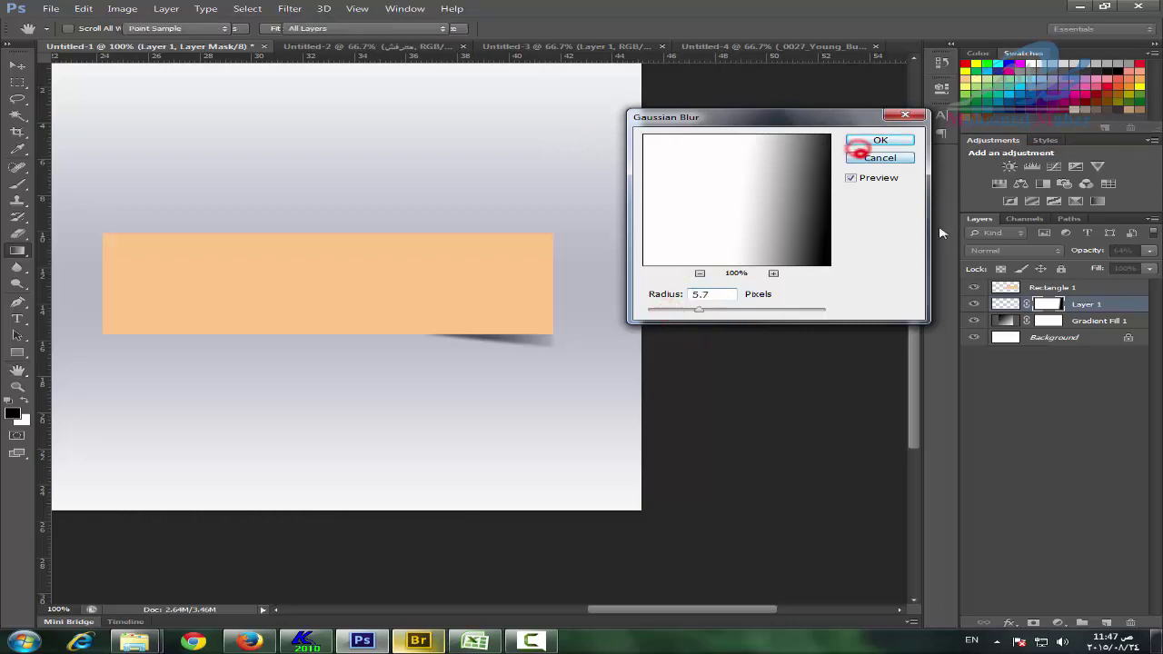
pyautogui.click(859, 146)
# Apply a stronger Gaussian Blur to the wedge shadow's pixels.
pyautogui.click(1004, 303)
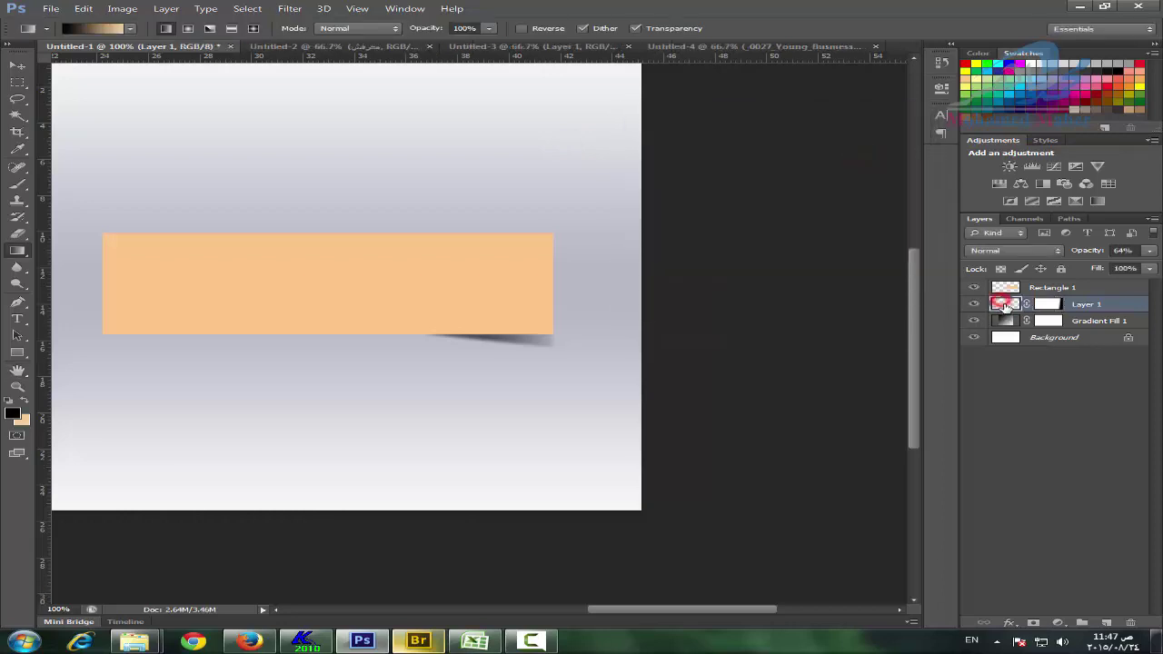
pyautogui.click(291, 9)
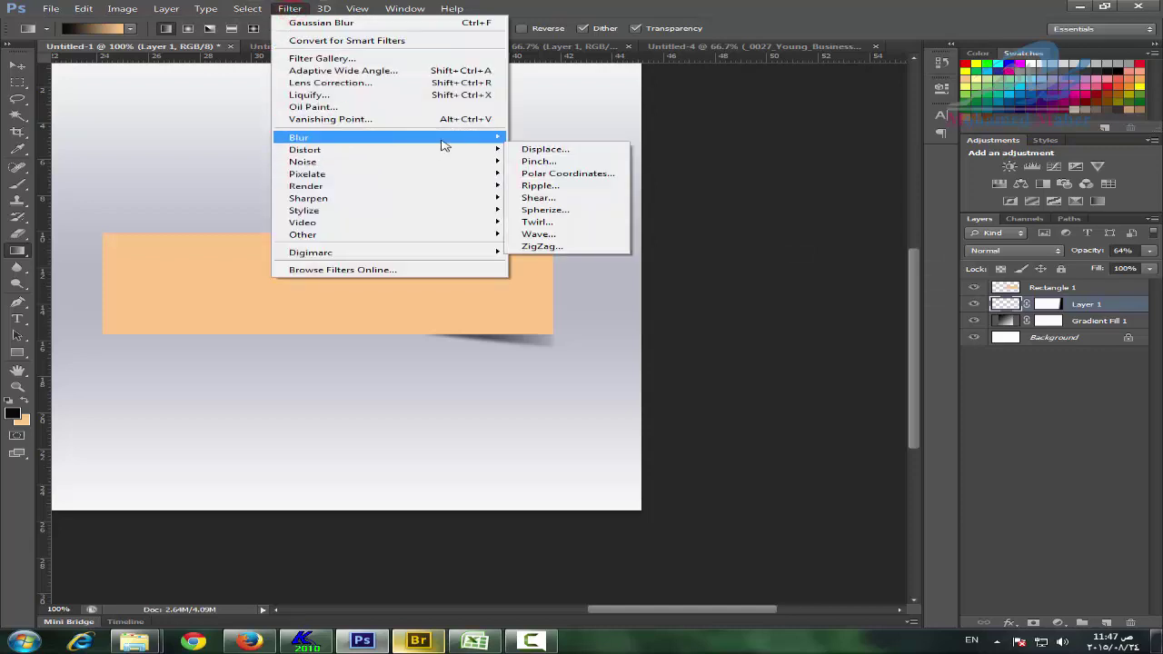
pyautogui.click(558, 227)
pyautogui.moveTo(673, 312)
pyautogui.mouseDown()
pyautogui.moveTo(712, 318)
pyautogui.moveTo(698, 312)
pyautogui.mouseUp()
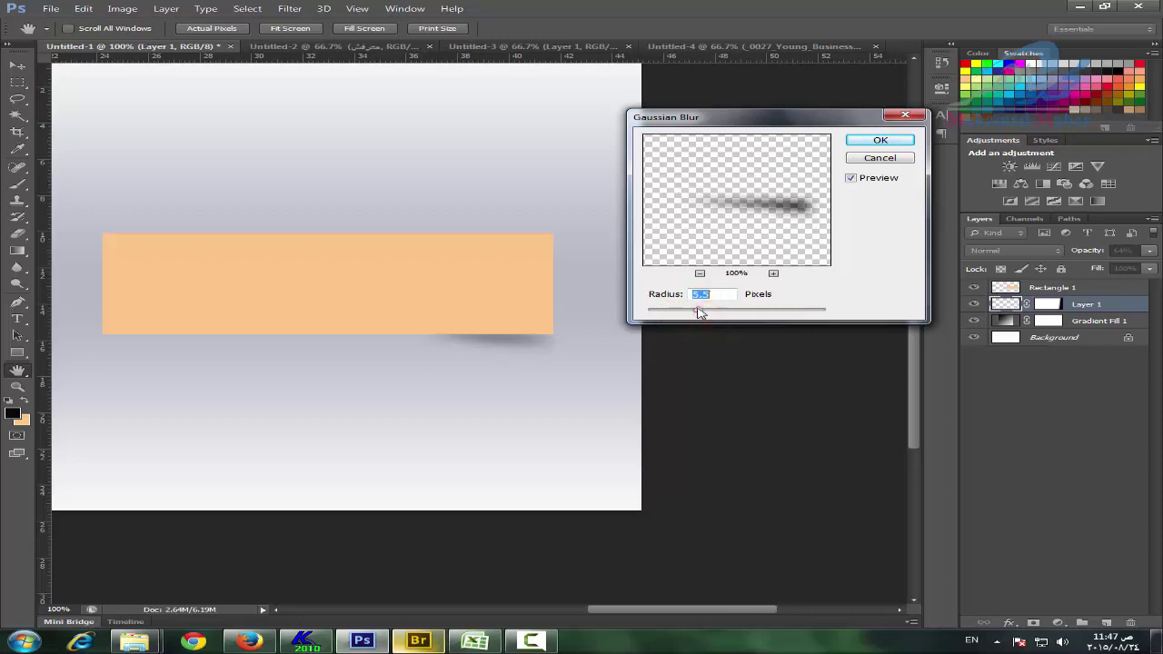
pyautogui.click(868, 139)
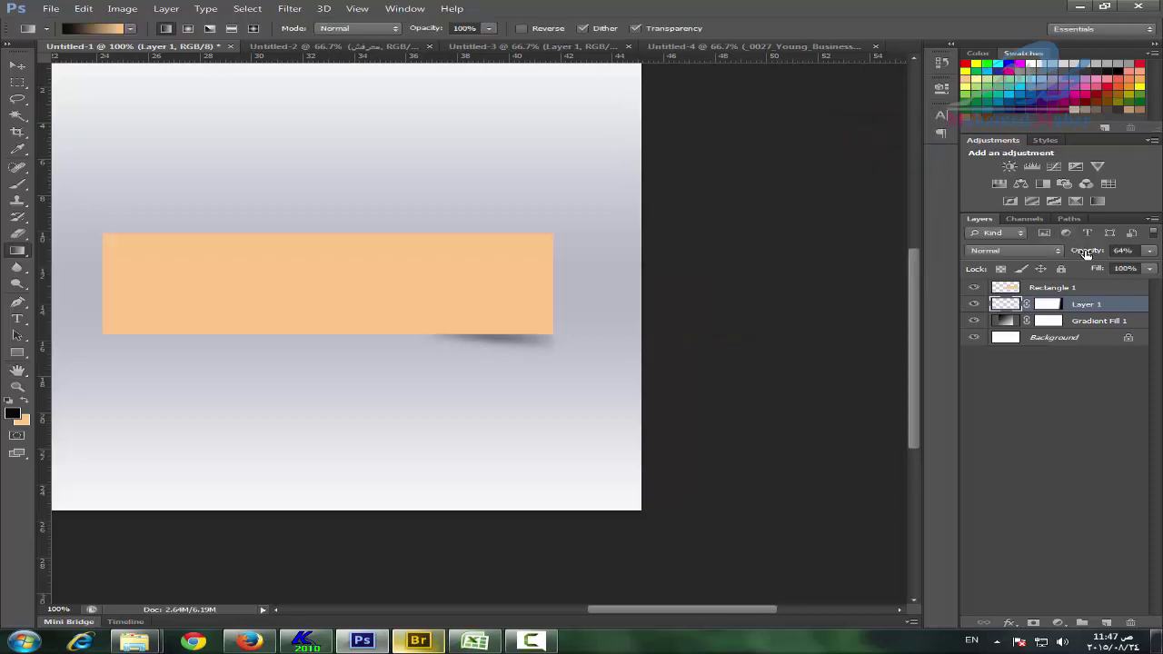
# Set the shadow layer's opacity to 89%.
pyautogui.click(1088, 251)
pyautogui.write('89')
pyautogui.press('Return')
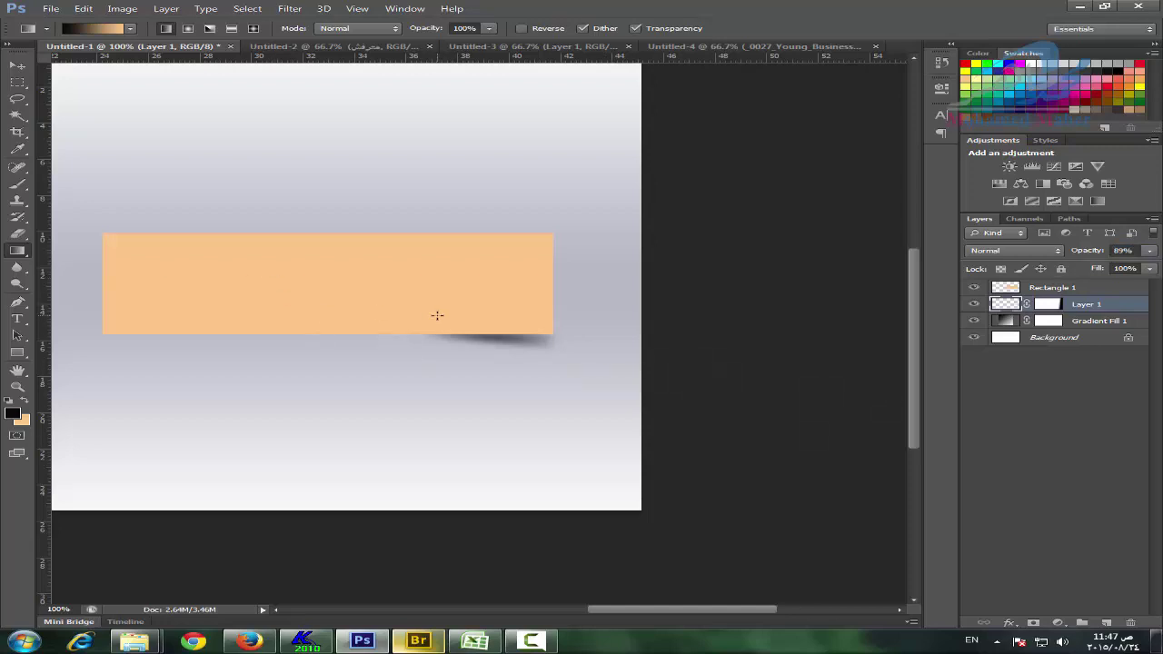
pyautogui.moveTo(374, 160); pyautogui.dragTo(494, 169)
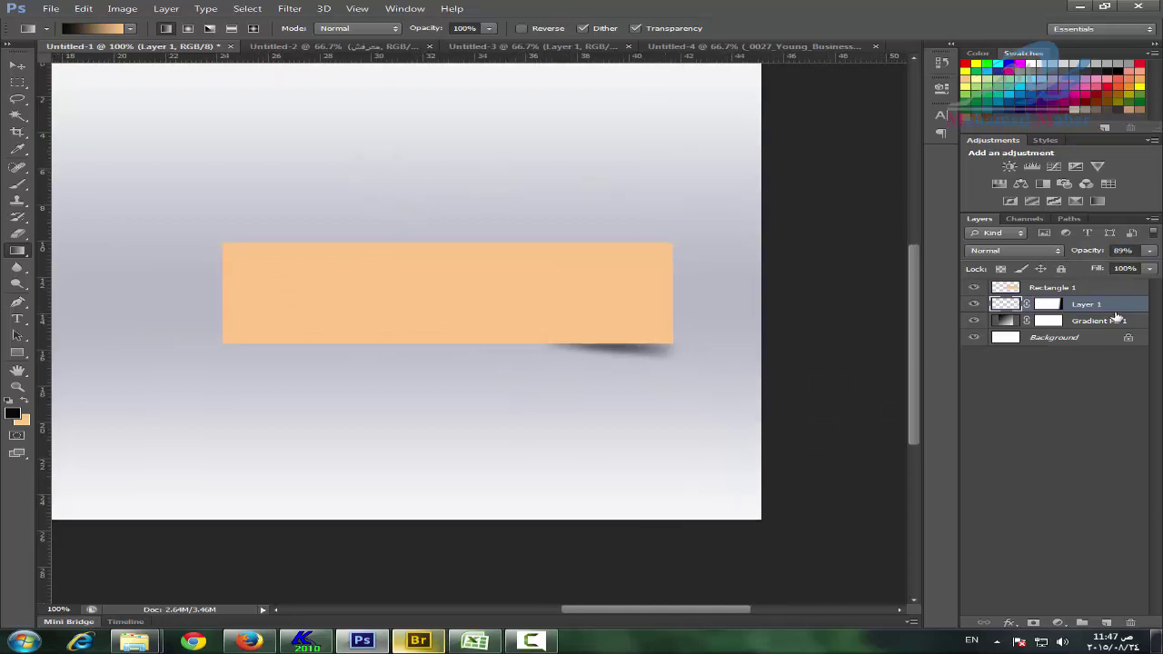
# Duplicate the shadow, flip the copy horizontally, and move it under the rectangle's left end.
pyautogui.moveTo(1116, 304)
pyautogui.mouseDown()
pyautogui.moveTo(1118, 623)
pyautogui.moveTo(1107, 624)
pyautogui.mouseUp()
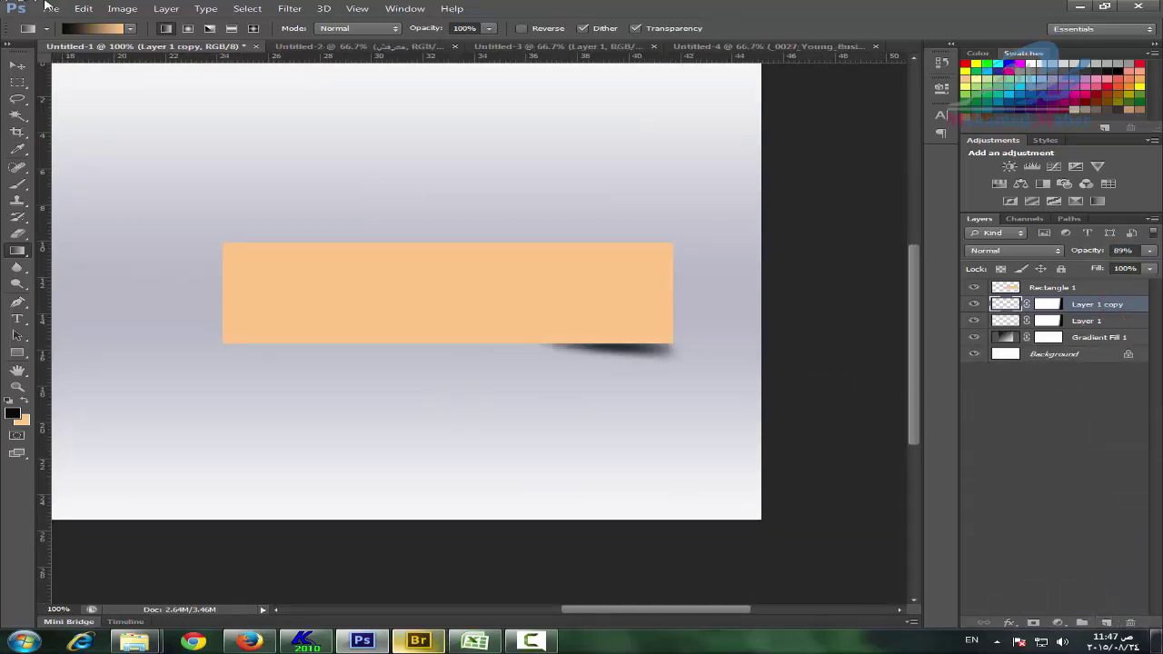
pyautogui.click(83, 9)
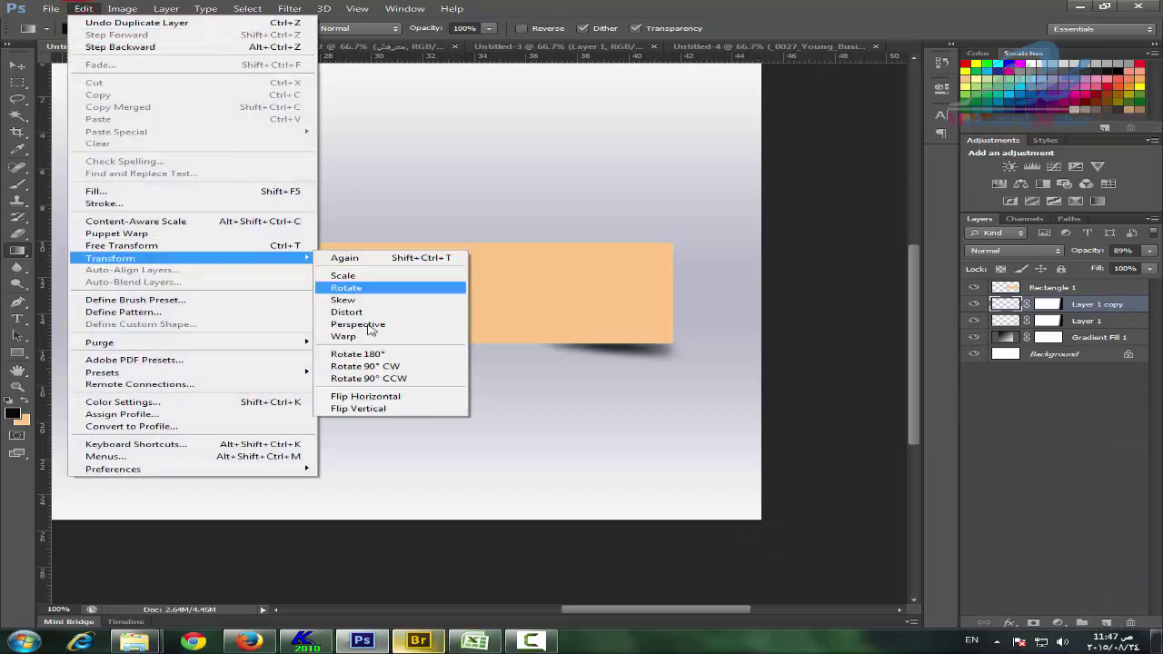
pyautogui.click(391, 396)
pyautogui.click(17, 66)
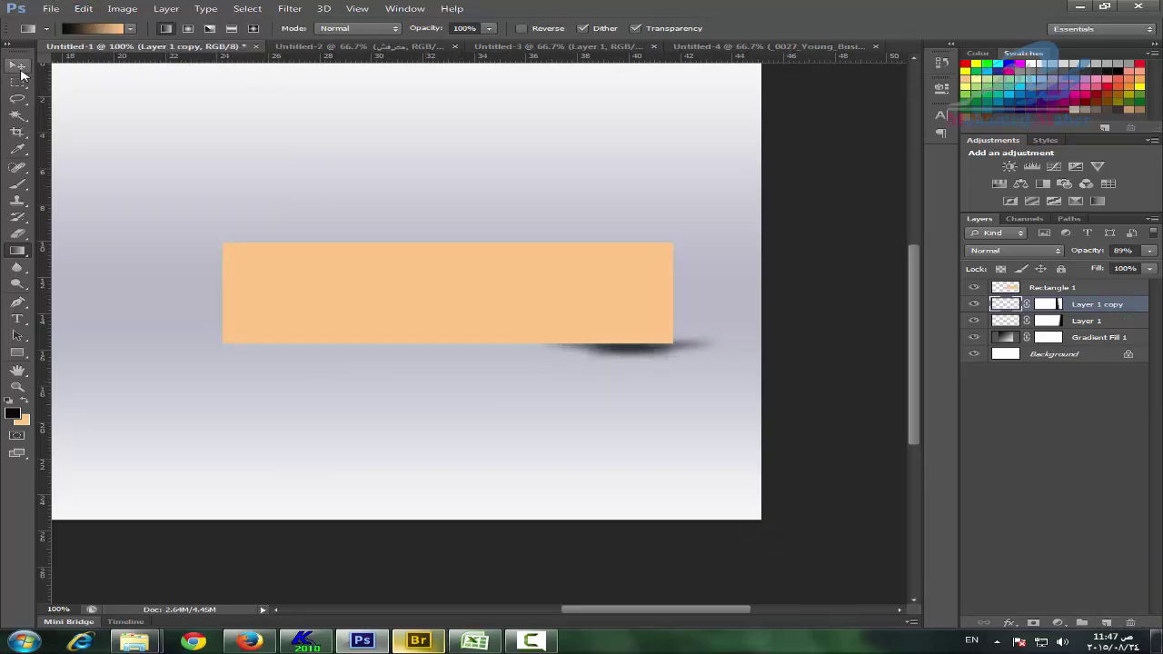
pyautogui.moveTo(593, 357); pyautogui.dragTo(268, 358)
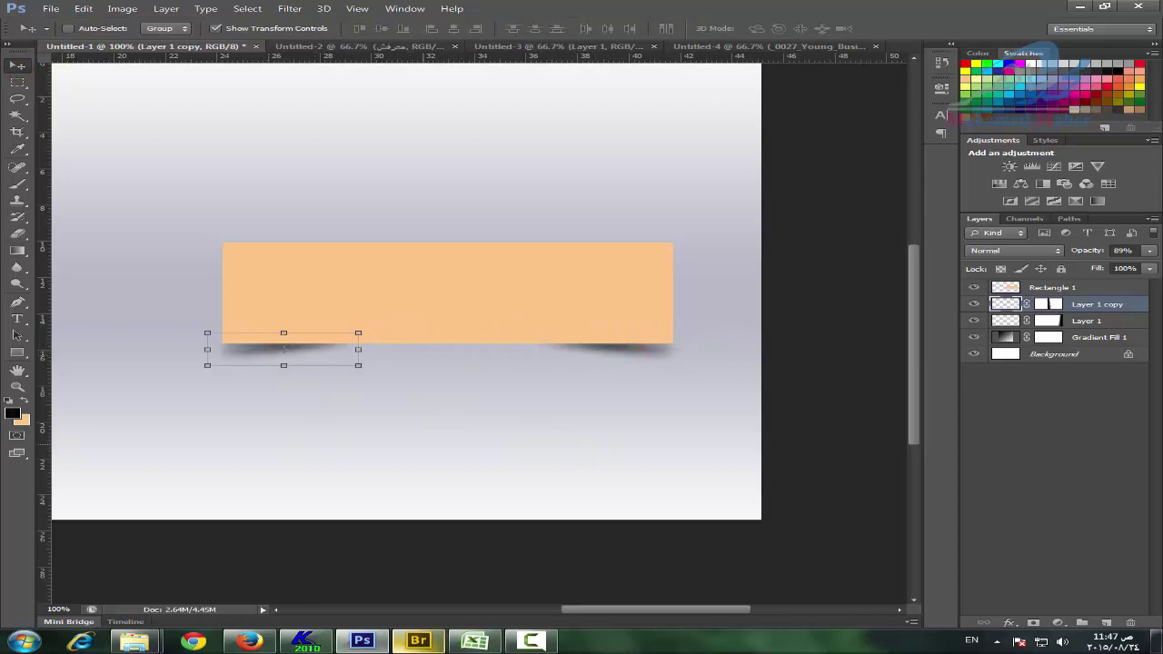
# Zoom out to compare the result with the shadow4 reference, then return to the document.
pyautogui.press('z')
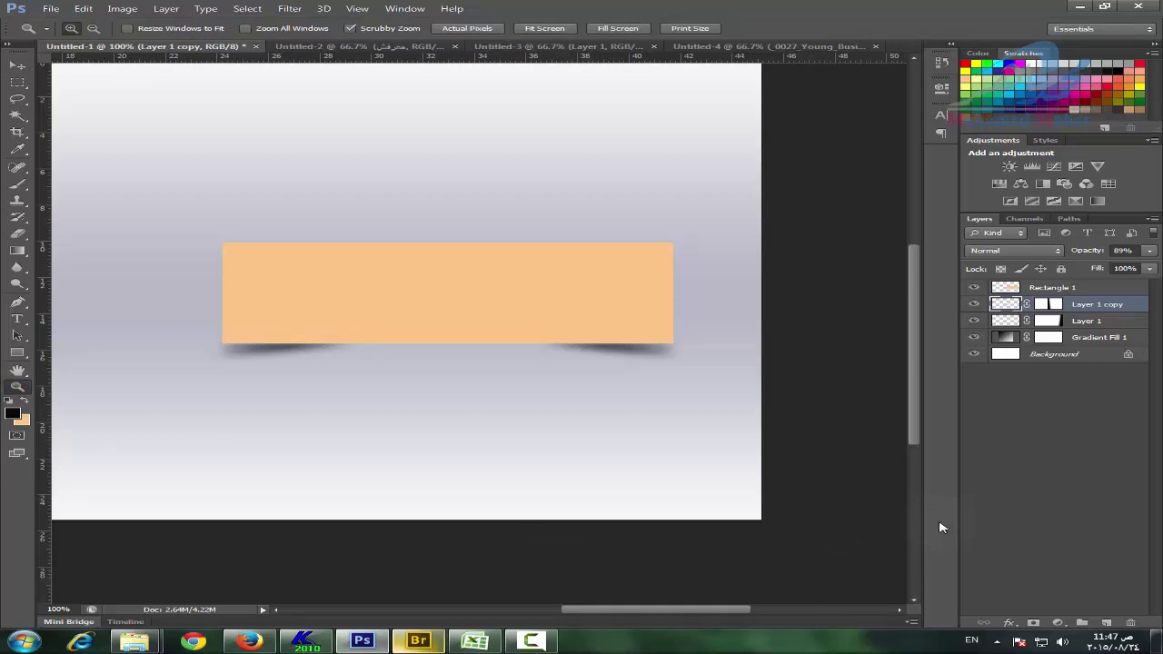
pyautogui.hotkey('ctrl', '-')
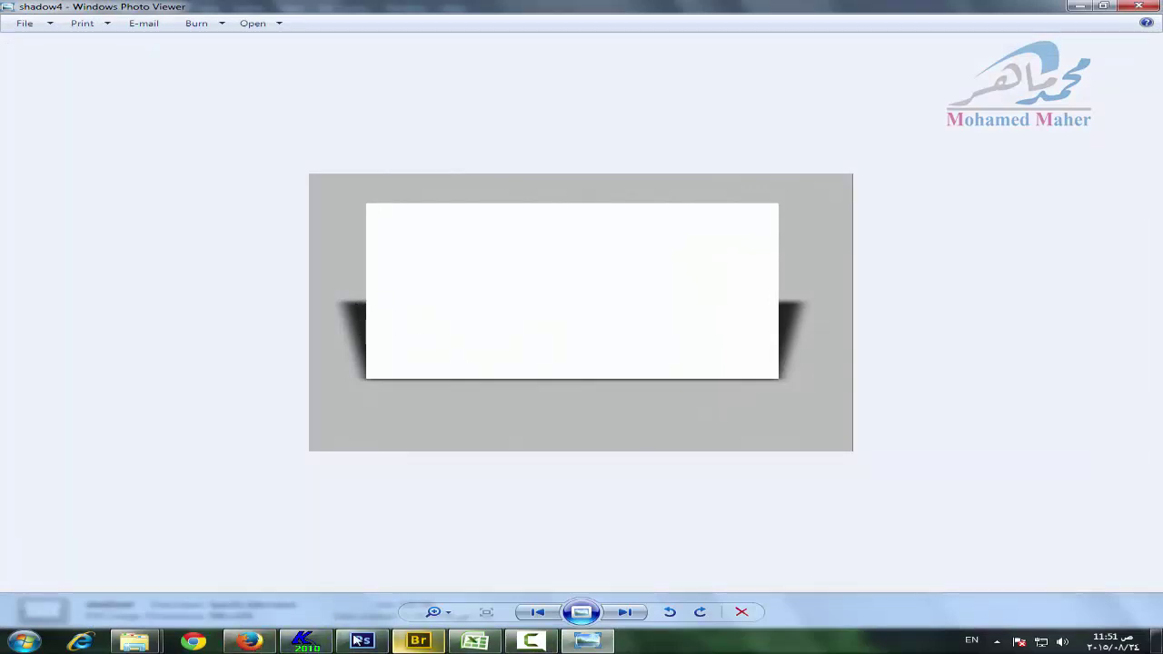
pyautogui.click(362, 642)
pyautogui.click(18, 67)
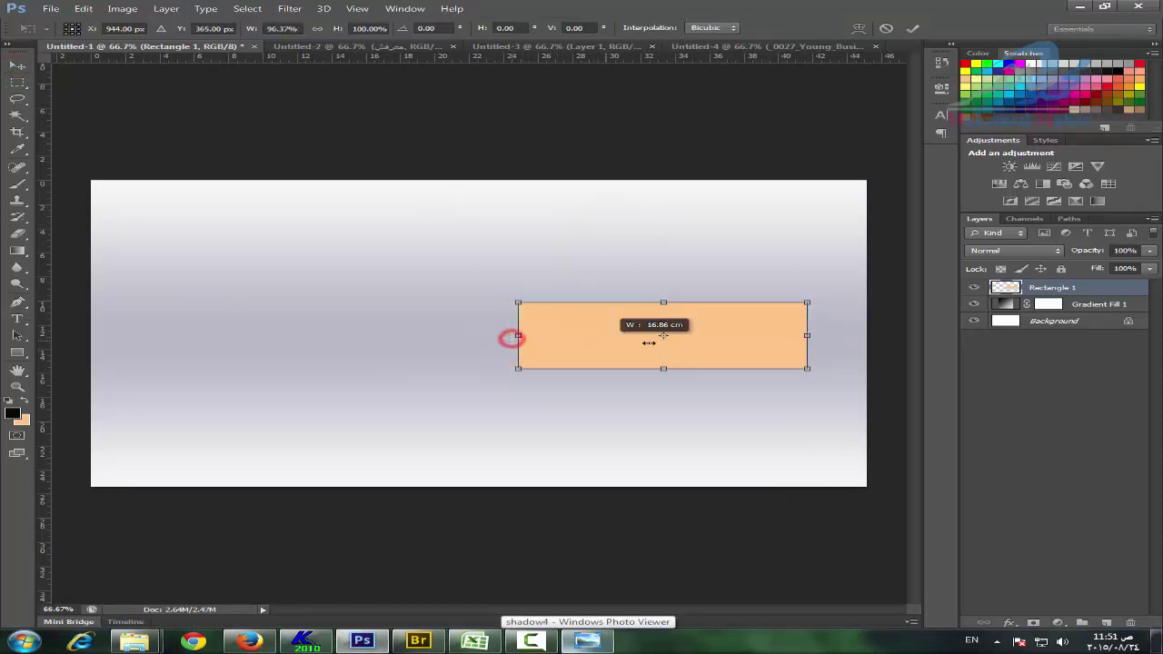
# Narrow Rectangle 1 to about 44% of its width from the left and zoom to 200%.
pyautogui.moveTo(511, 337)
pyautogui.mouseDown()
pyautogui.moveTo(675, 336)
pyautogui.moveTo(664, 335)
pyautogui.mouseUp()
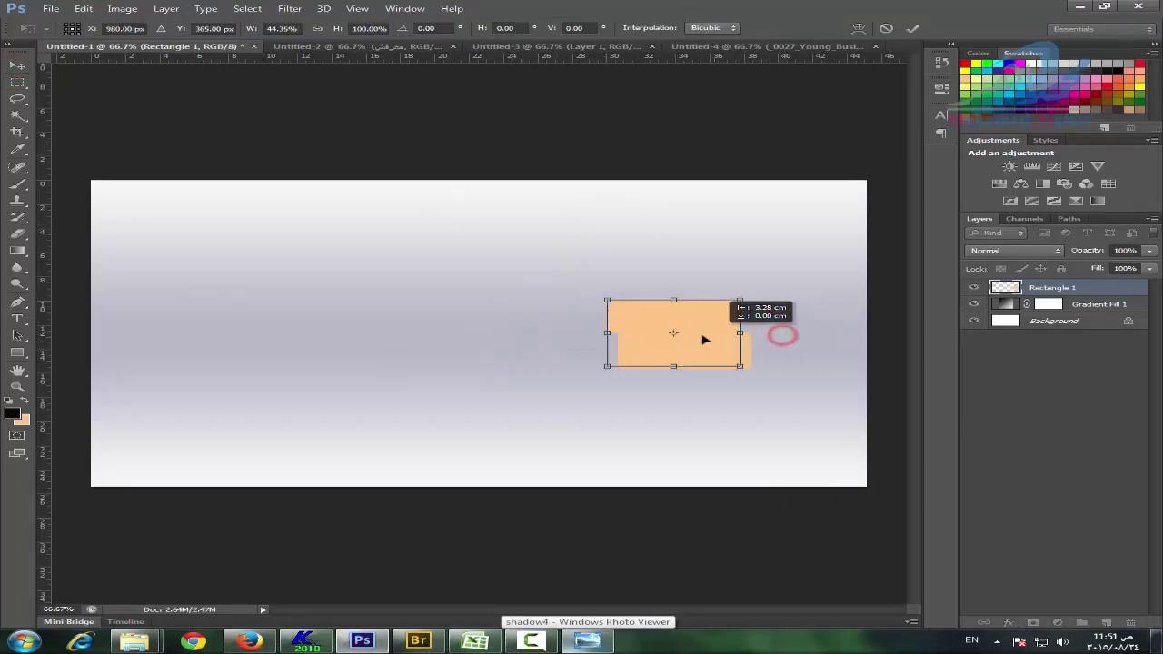
pyautogui.click(18, 387)
pyautogui.click(527, 244)
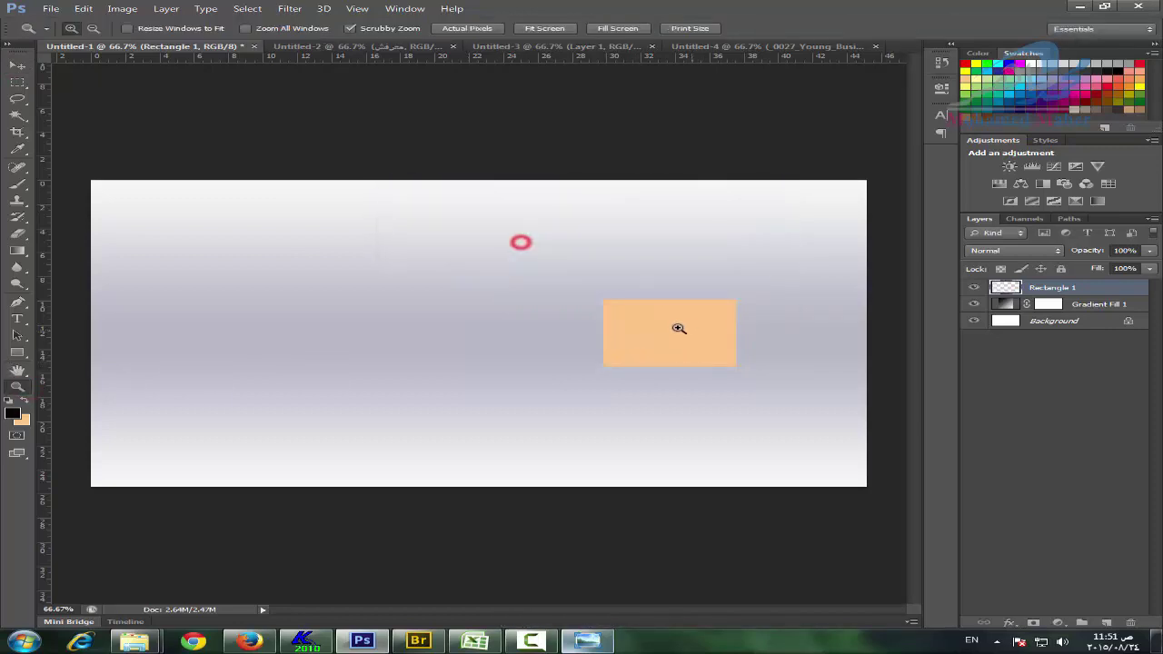
pyautogui.click(675, 327)
pyautogui.click(790, 337)
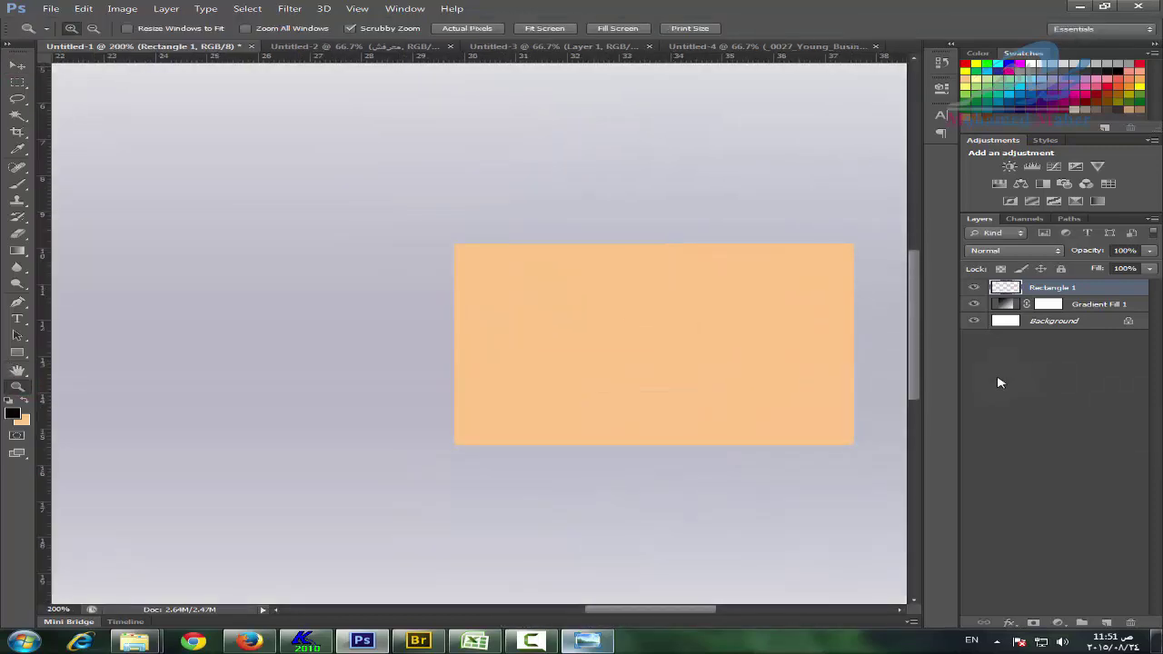
# Add a new empty layer beneath Rectangle 1 and centre the view on the rectangle.
pyautogui.click(1107, 623)
pyautogui.moveTo(1054, 289); pyautogui.dragTo(1045, 312)
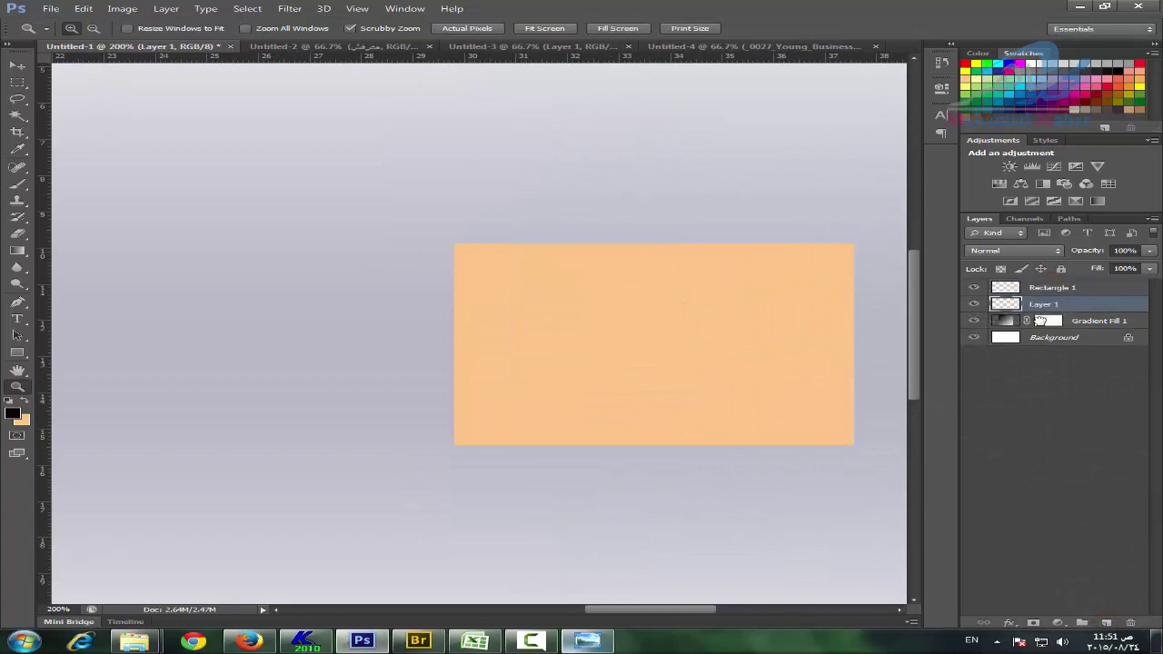
pyautogui.moveTo(688, 340); pyautogui.dragTo(569, 338)
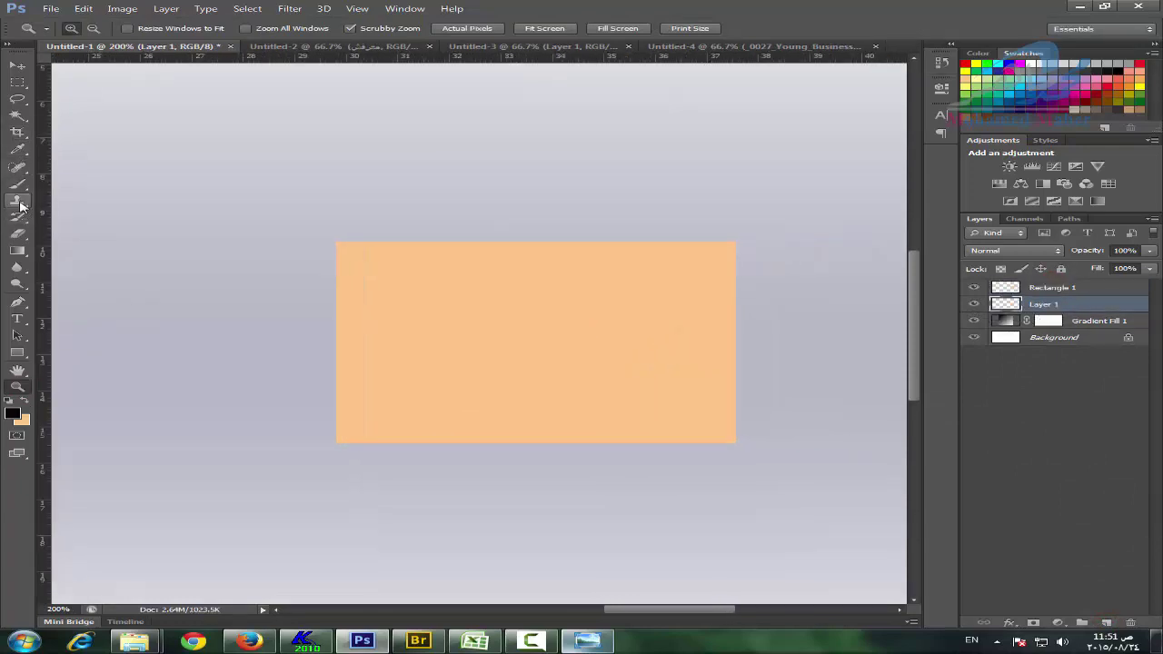
# Outline a trapezoid along the rectangle's bottom edge with the Pen tool.
pyautogui.click(18, 301)
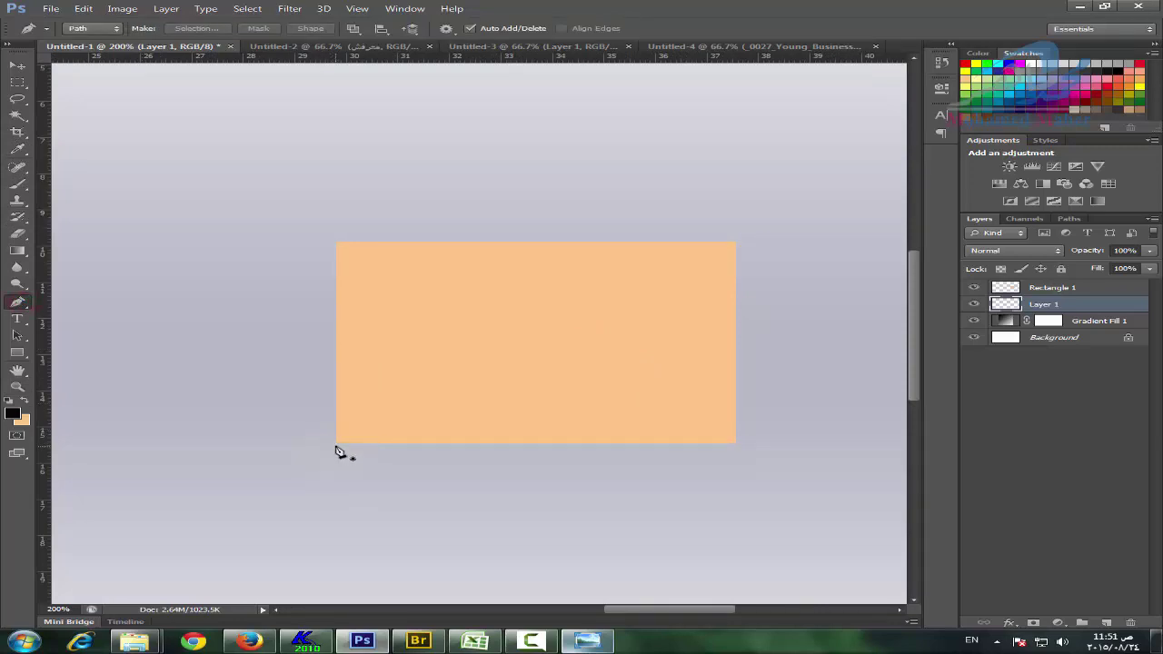
pyautogui.click(337, 445)
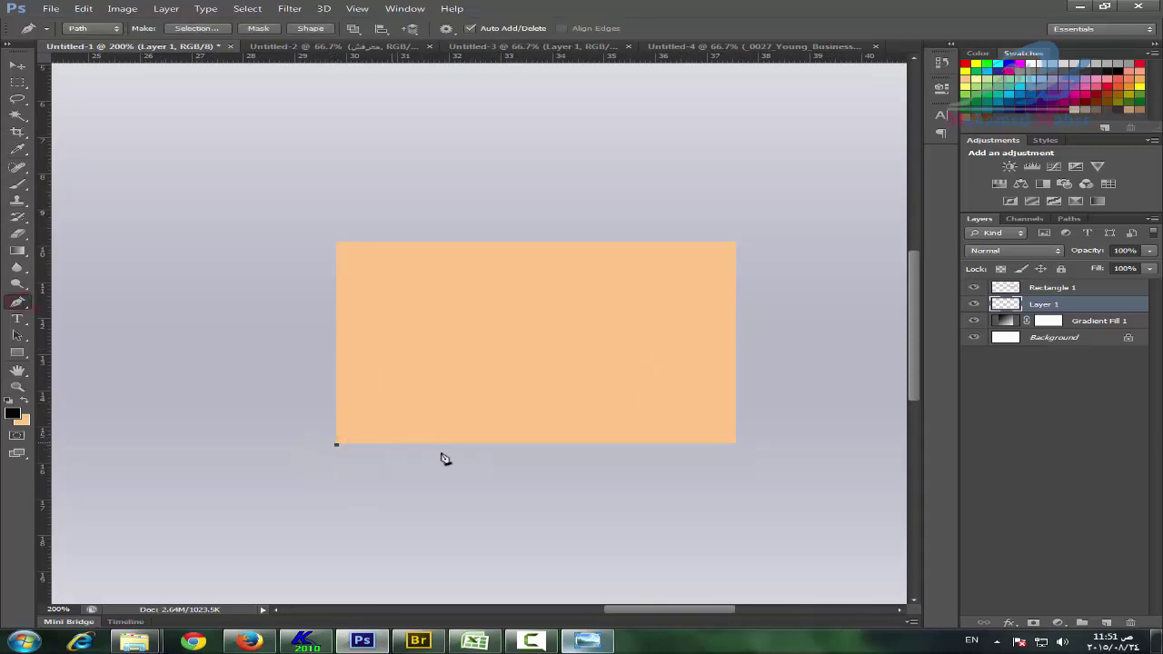
pyautogui.click(736, 444)
pyautogui.click(758, 411)
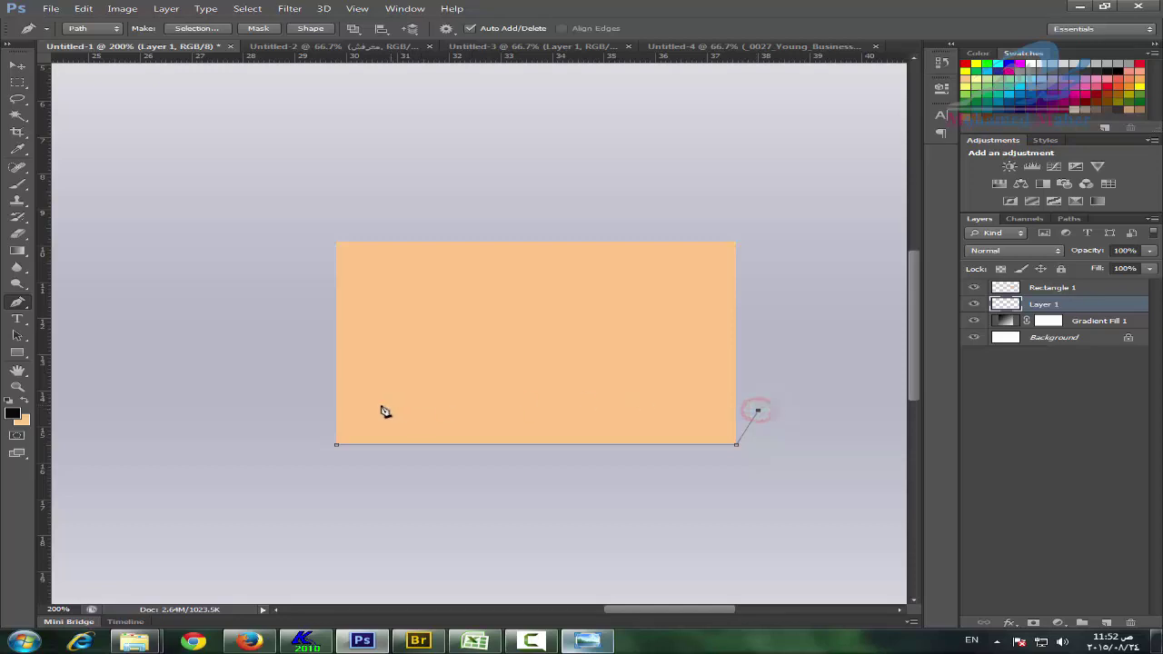
pyautogui.click(311, 411)
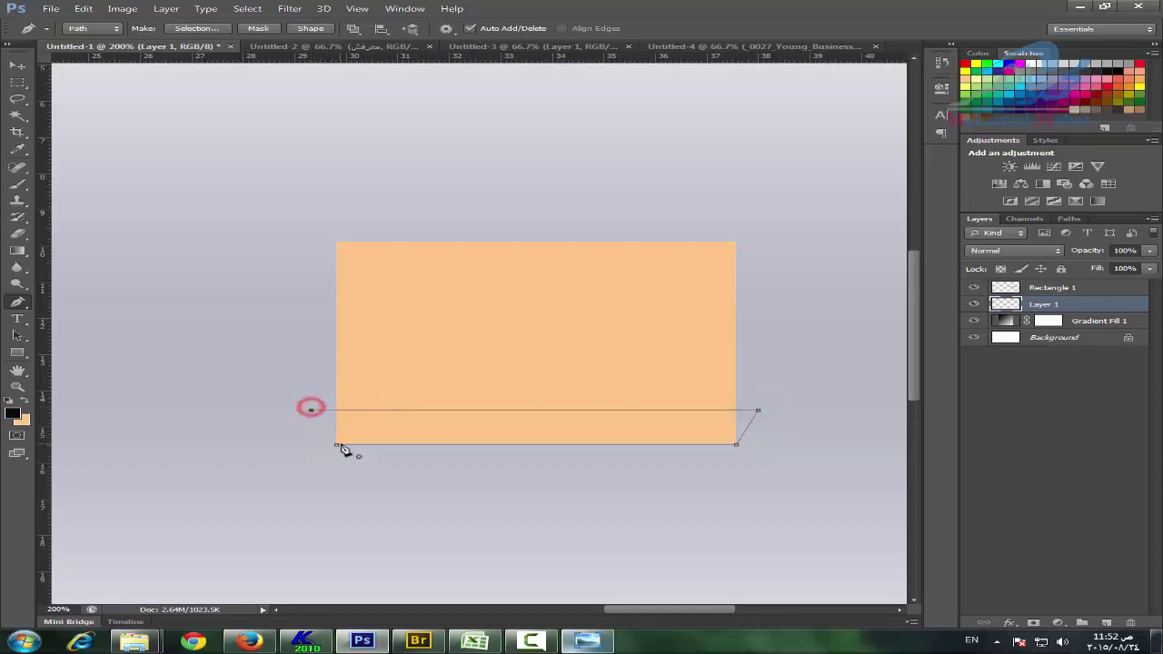
pyautogui.click(336, 445)
# Convert the trapezoid path to a selection, fill it with black, and deselect.
pyautogui.hotkey('ctrl', 'Return')
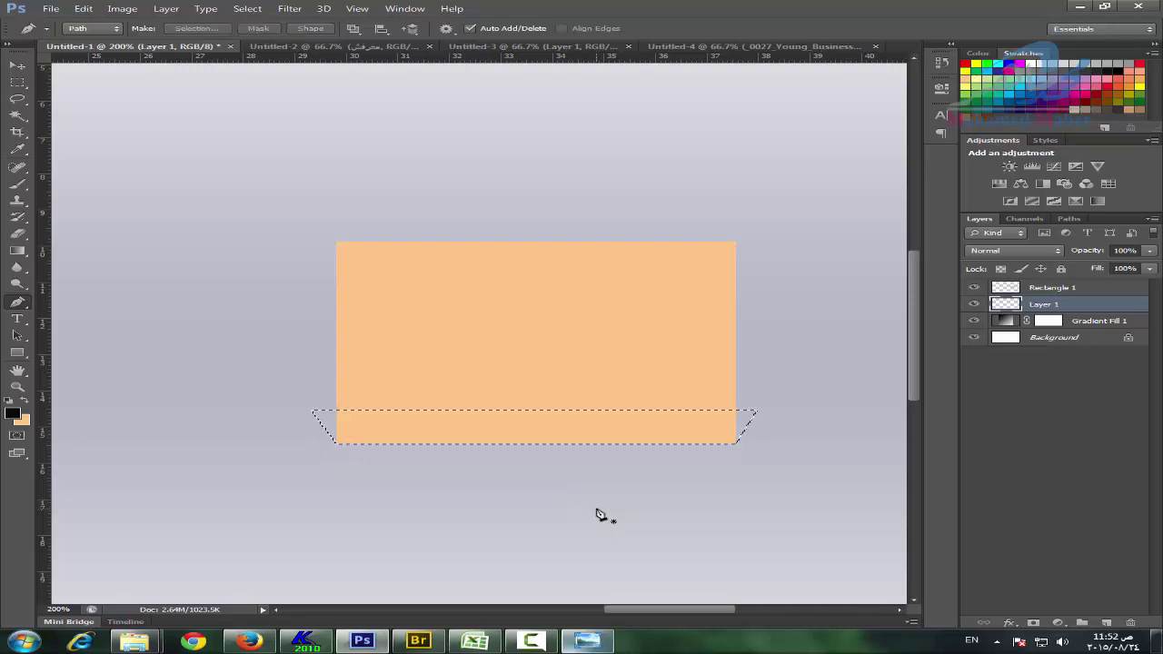
pyautogui.hotkey('alt', 'BackSpace')
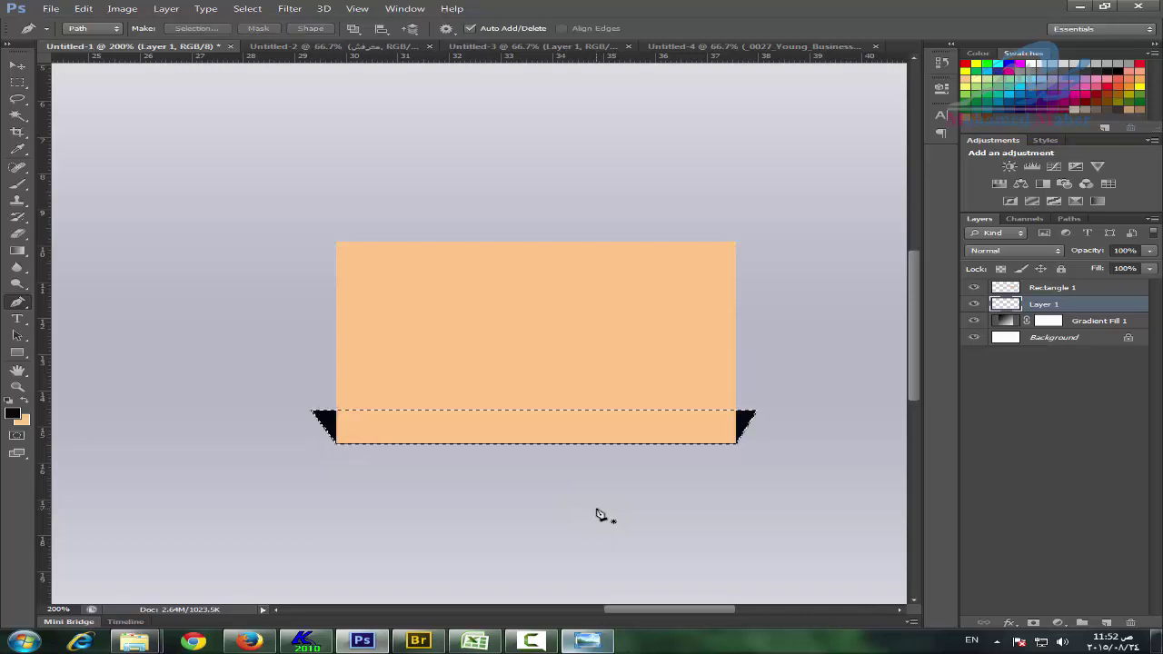
pyautogui.hotkey('ctrl', 'd')
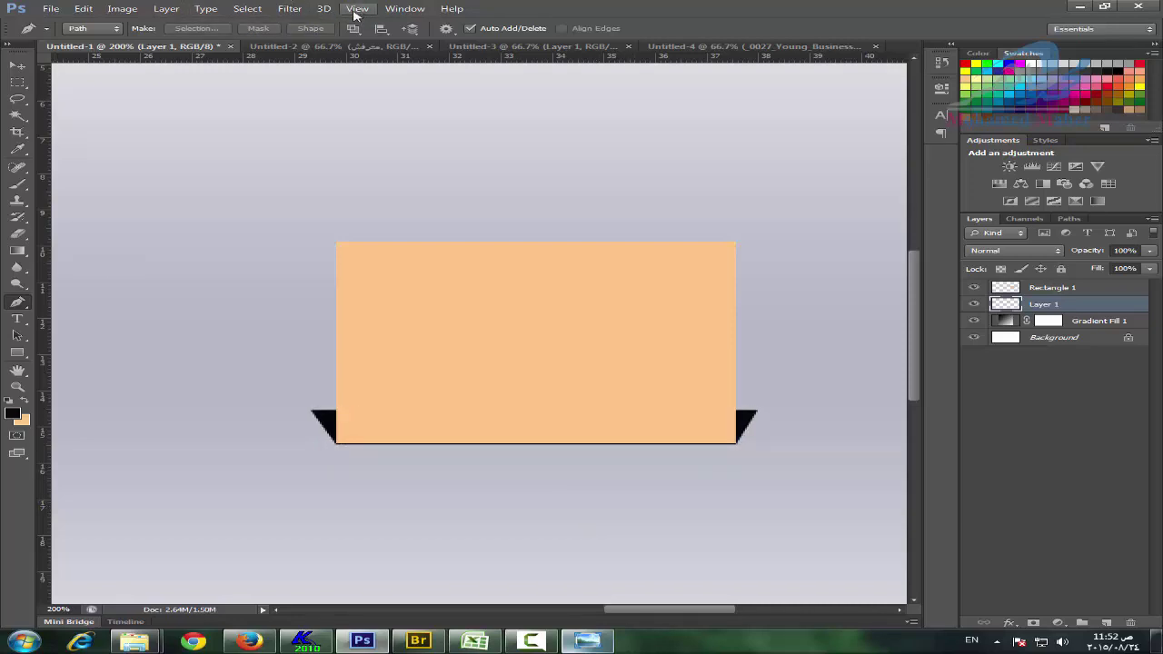
pyautogui.click(291, 9)
pyautogui.moveTo(391, 137)
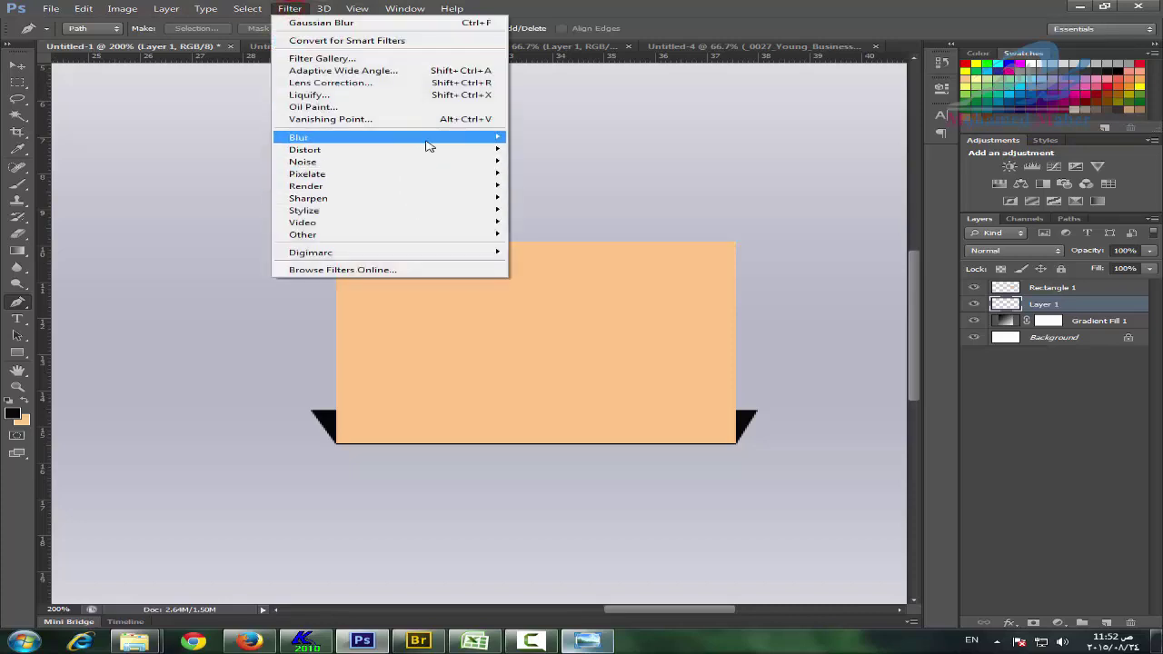
# Blur Layer 1's black trapezoid with a Gaussian Blur of about 5.5 pixels.
pyautogui.click(587, 228)
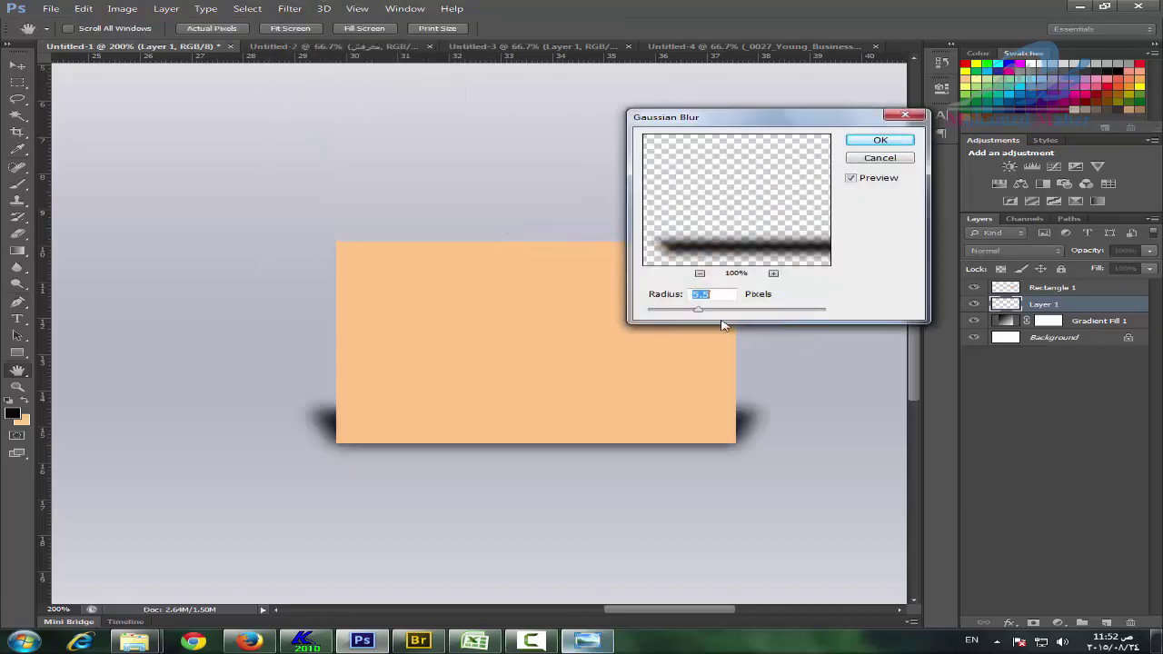
pyautogui.moveTo(697, 311)
pyautogui.mouseDown()
pyautogui.moveTo(727, 318)
pyautogui.moveTo(700, 313)
pyautogui.mouseUp()
pyautogui.click(881, 141)
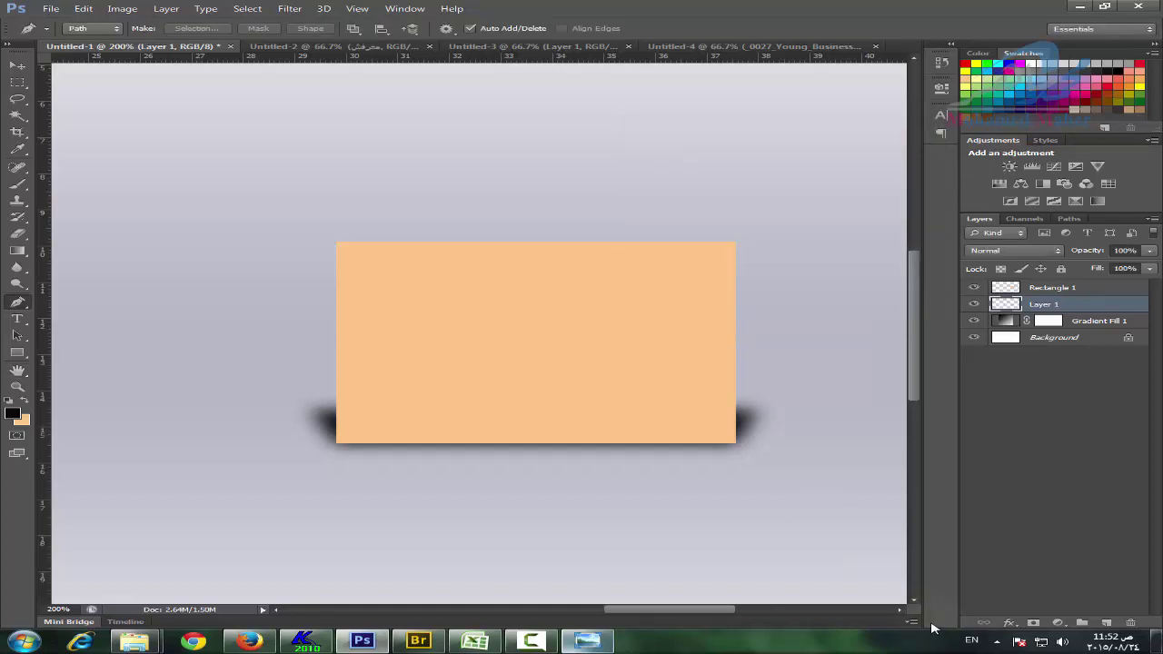
# Delete the blurred shadow layer and the orange Rectangle 1 layer, then fit the canvas on screen.
pyautogui.press('Delete')
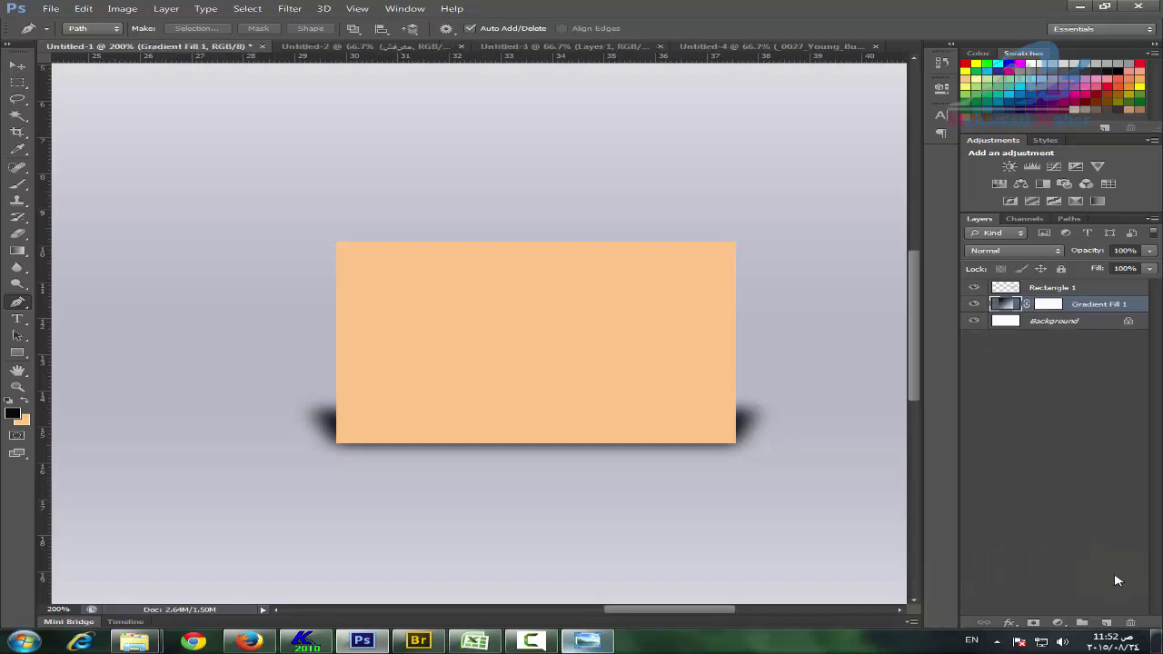
pyautogui.click(1083, 289)
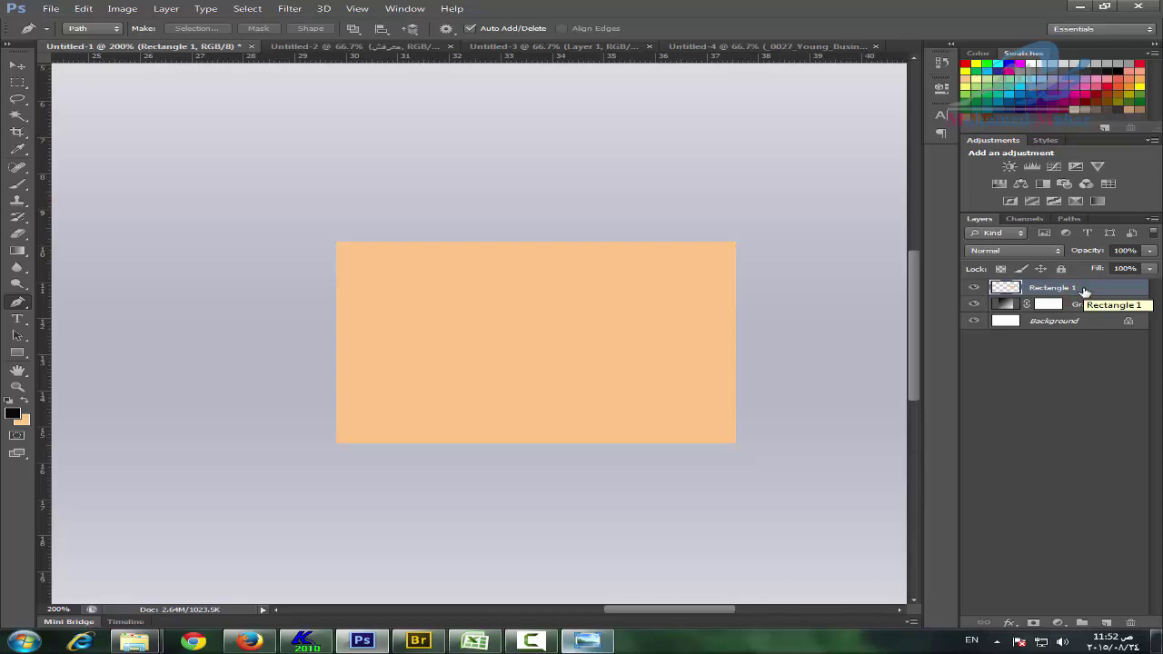
pyautogui.press('Delete')
pyautogui.hotkey('ctrl', '0')
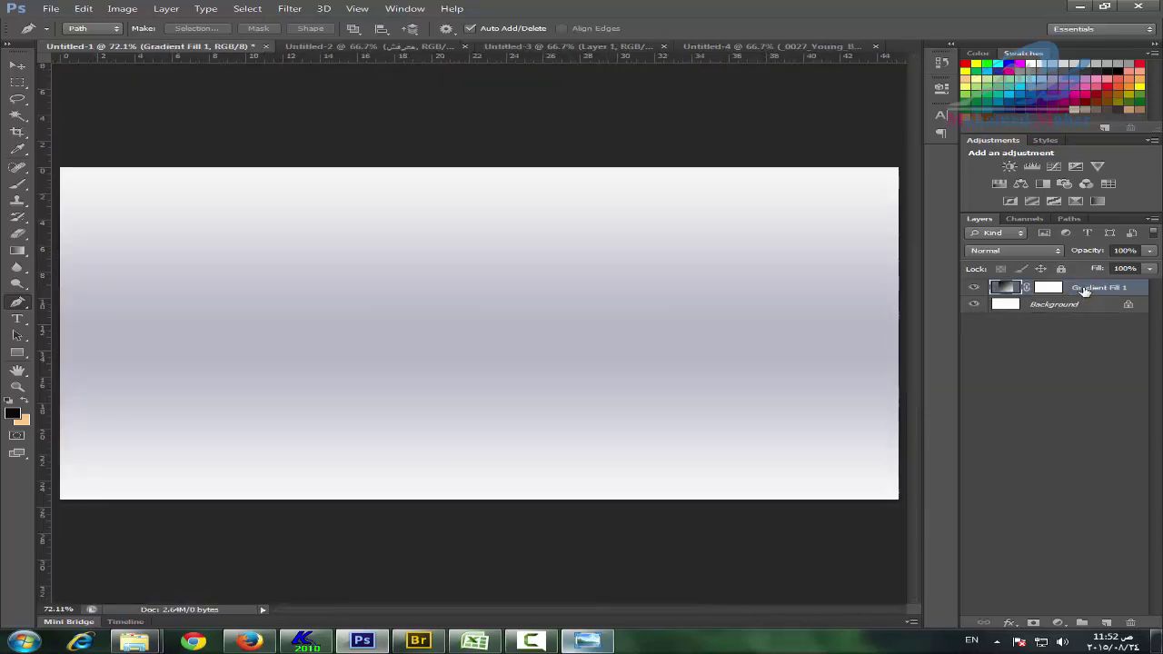
# Draw a tall cyan-filled rectangle near the canvas centre and nudge it slightly upward.
pyautogui.click(17, 353)
pyautogui.click(130, 353)
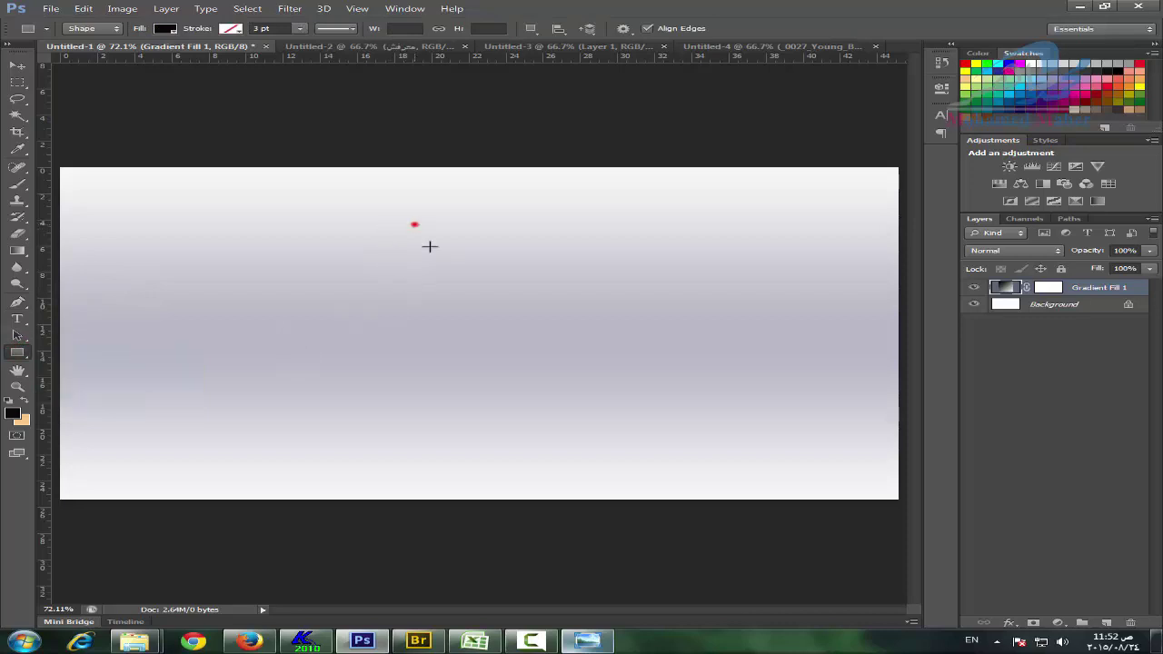
pyautogui.moveTo(415, 225); pyautogui.dragTo(544, 454)
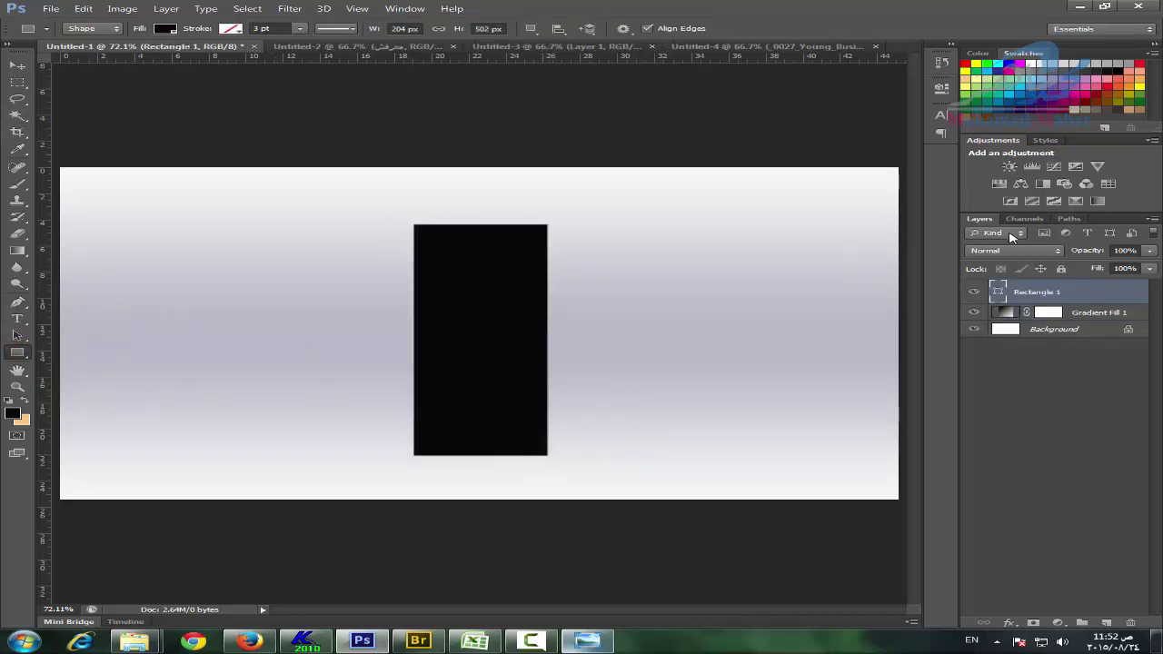
pyautogui.click(167, 28)
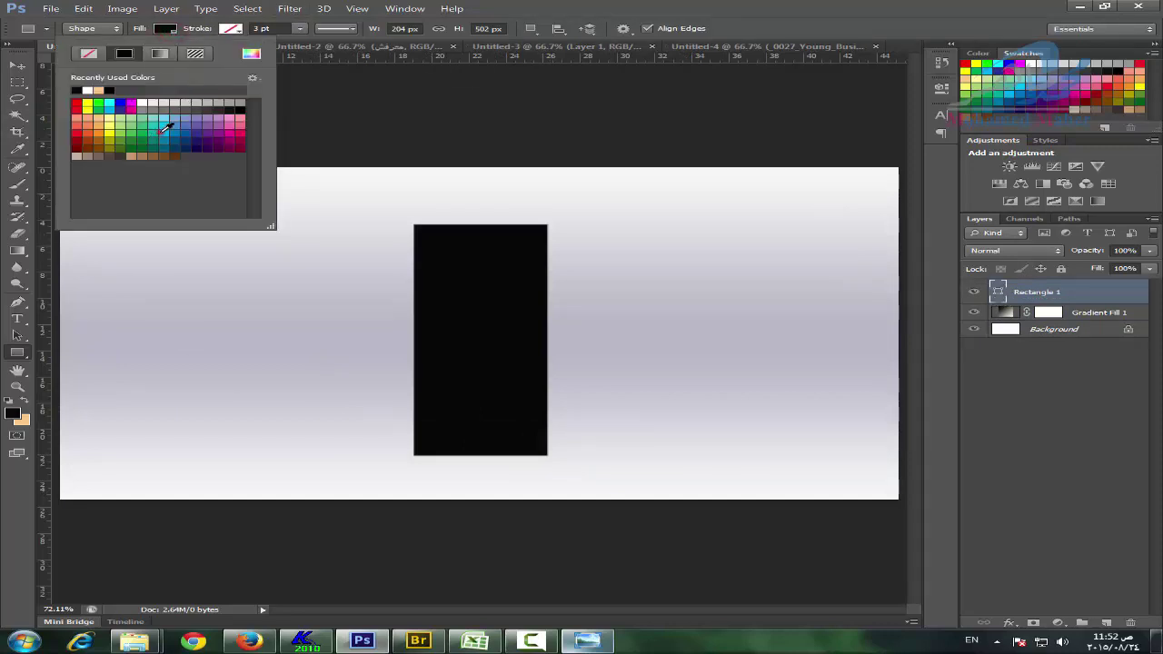
pyautogui.click(166, 127)
pyautogui.click(705, 4)
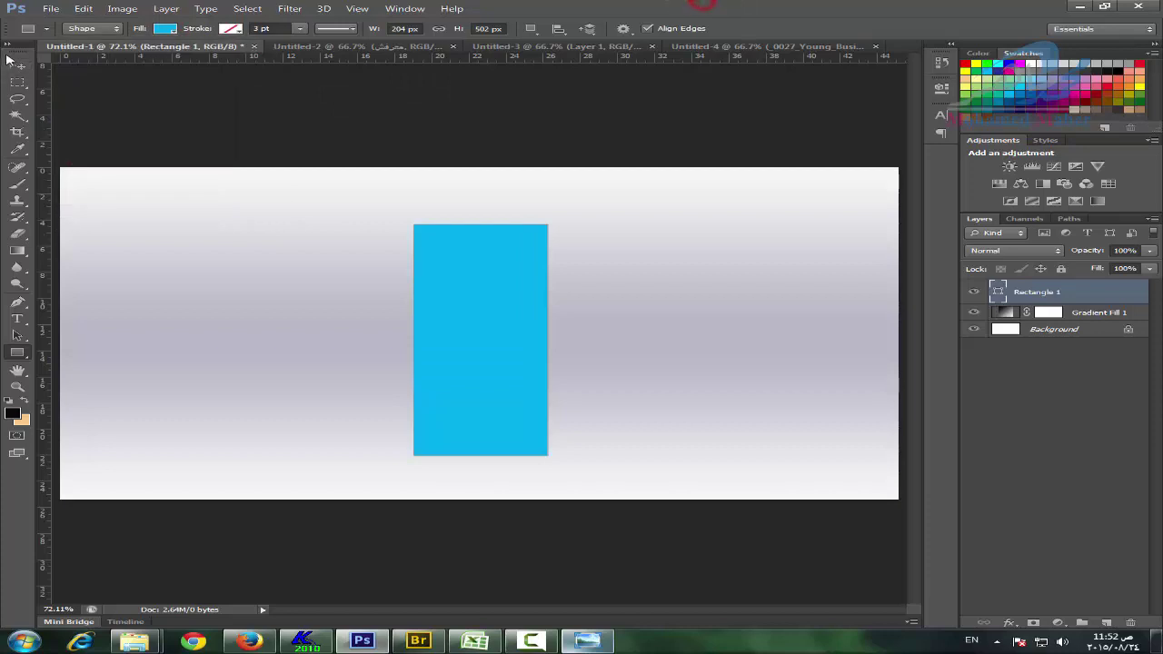
pyautogui.click(17, 65)
pyautogui.moveTo(502, 324); pyautogui.dragTo(506, 304)
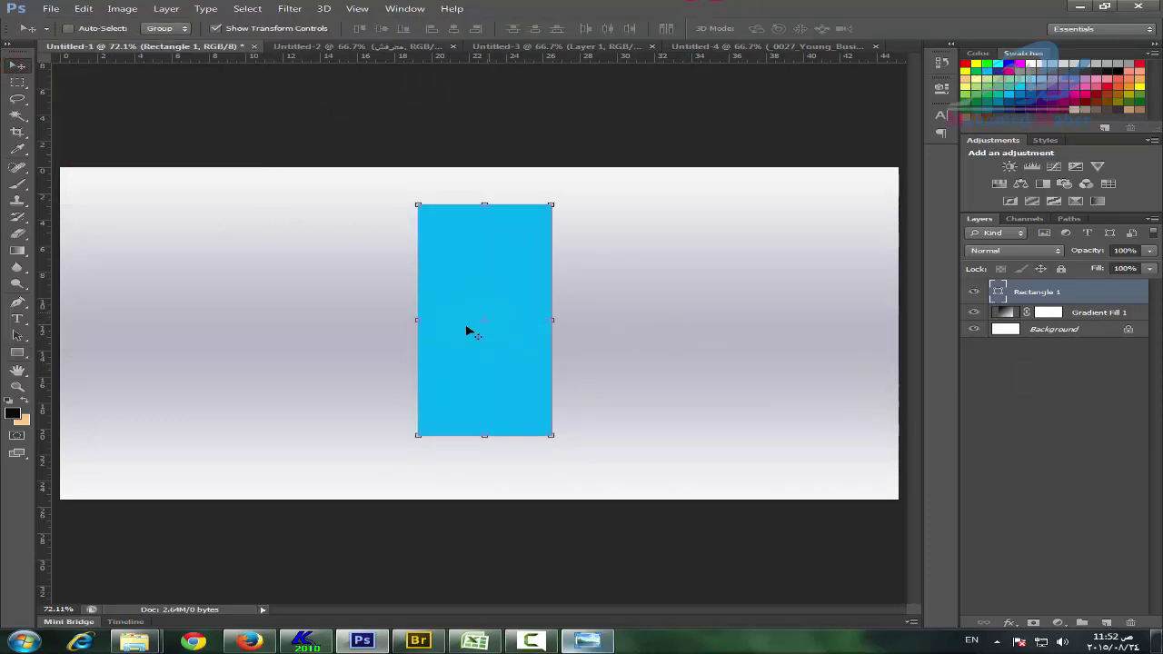
# Duplicate the cyan rectangle and refill the original Rectangle 1 beneath it near-black (000507), viewed at 100%.
pyautogui.click(17, 386)
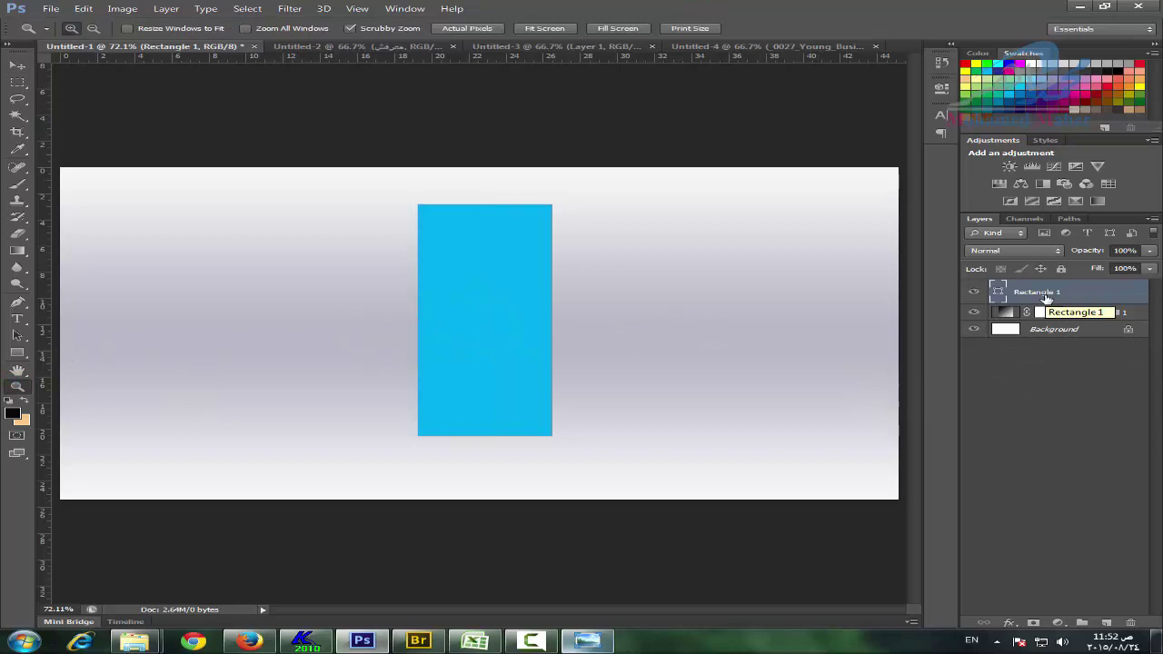
pyautogui.hotkey('ctrl', 'j')
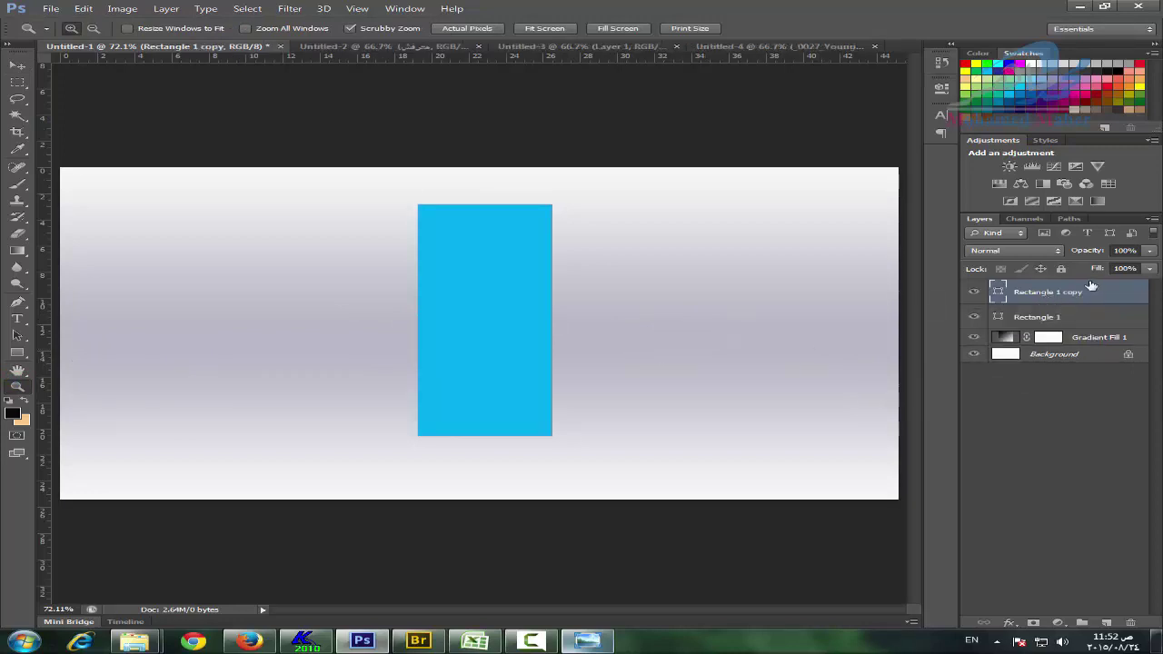
pyautogui.click(997, 315)
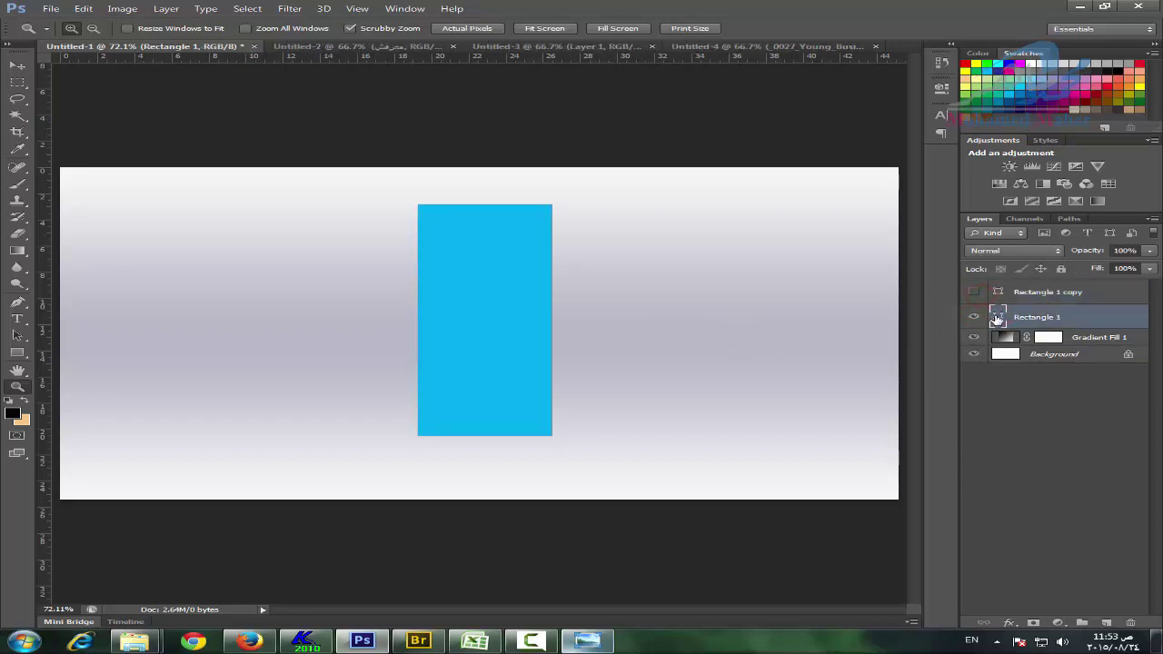
pyautogui.doubleClick(997, 316)
pyautogui.click(782, 340)
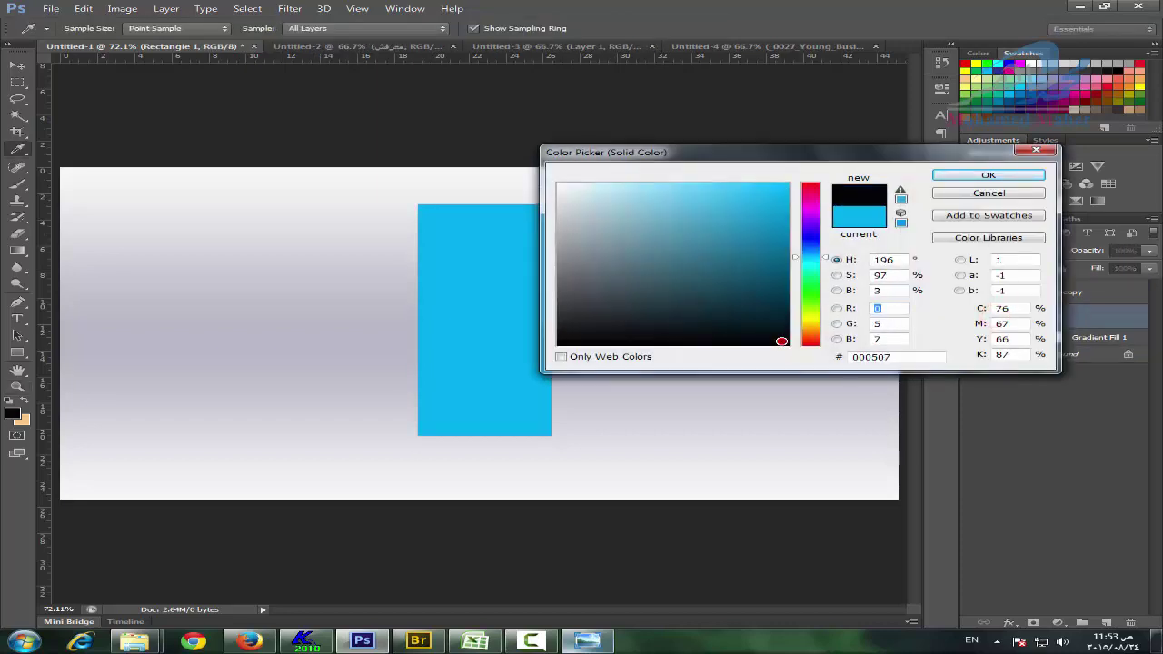
pyautogui.click(974, 178)
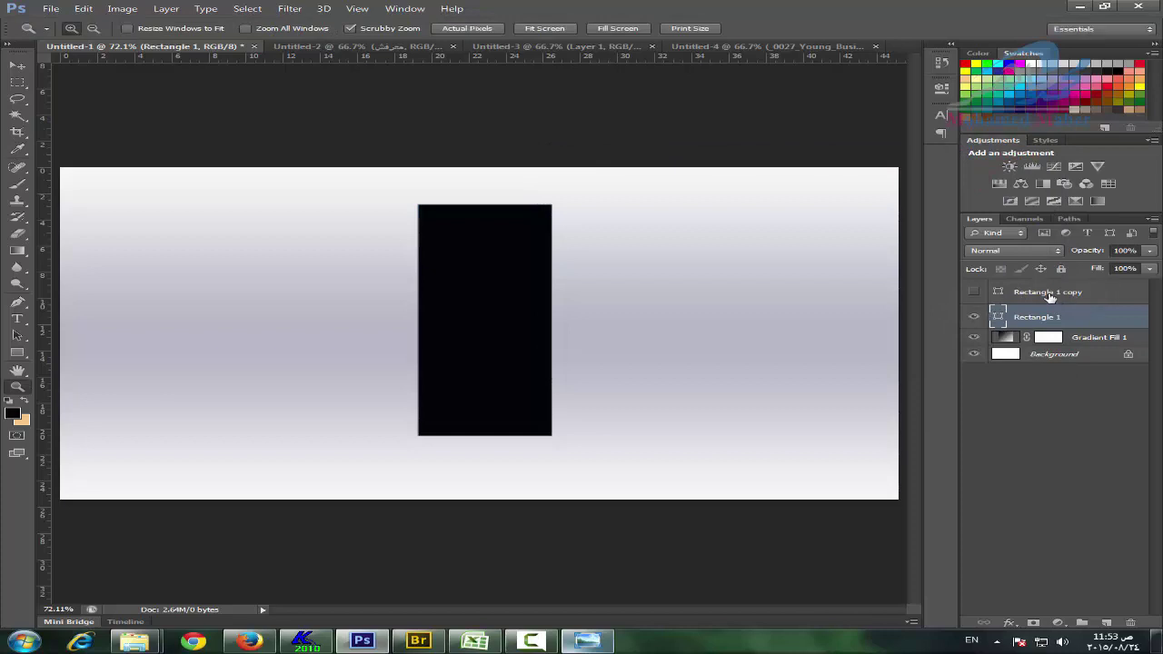
pyautogui.click(1048, 293)
pyautogui.click(974, 292)
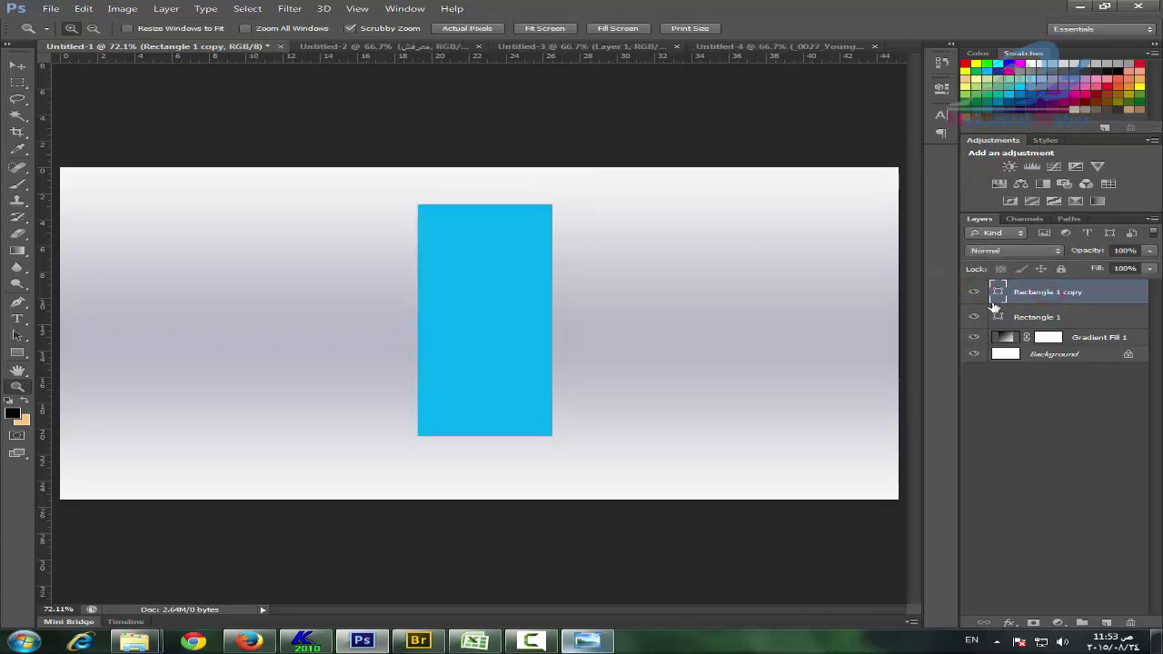
pyautogui.click(515, 426)
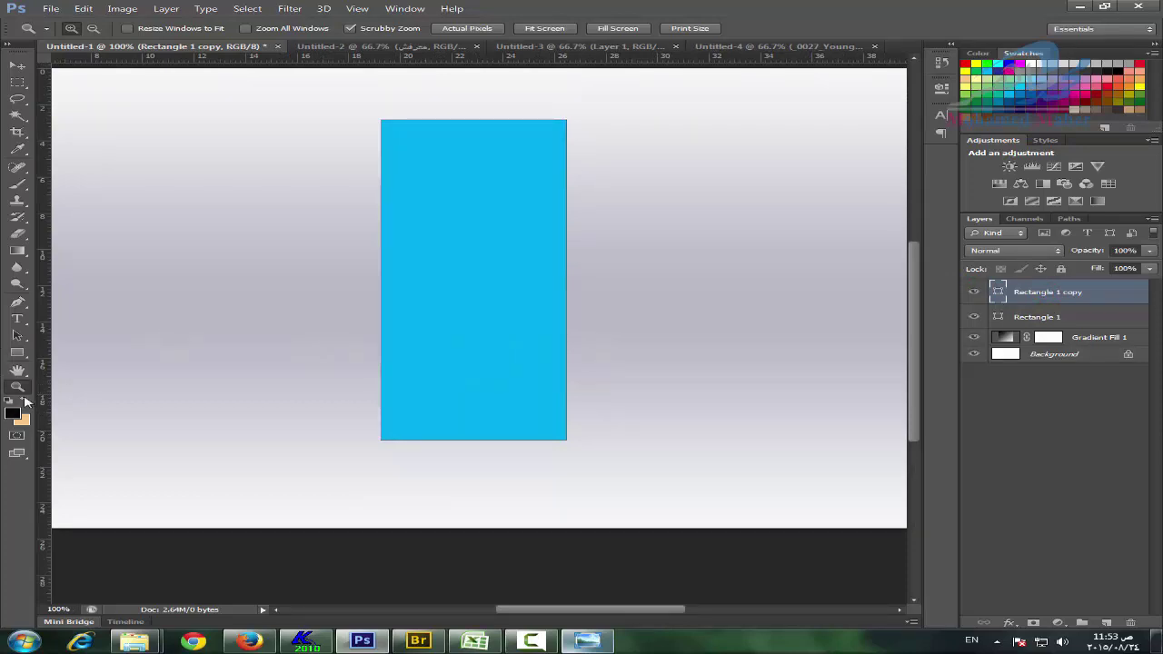
pyautogui.moveTo(17, 334); pyautogui.dragTo(58, 346)
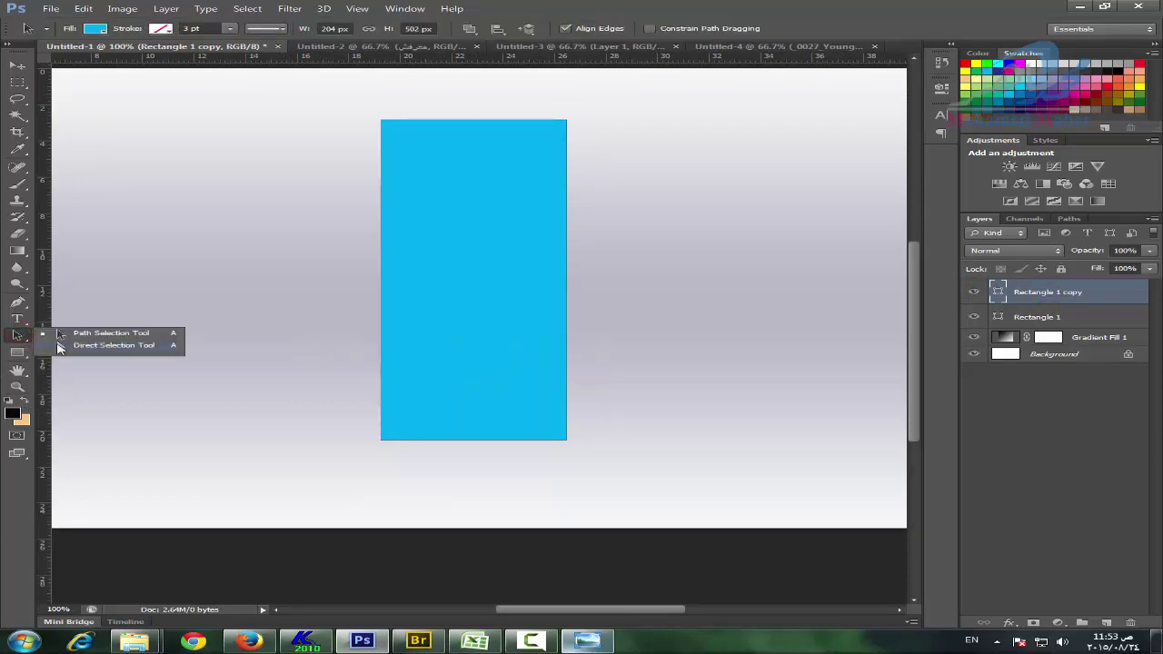
# Select the cyan copy's two bottom anchor points and nudge them five steps left.
pyautogui.click(58, 346)
pyautogui.moveTo(340, 458); pyautogui.dragTo(573, 435)
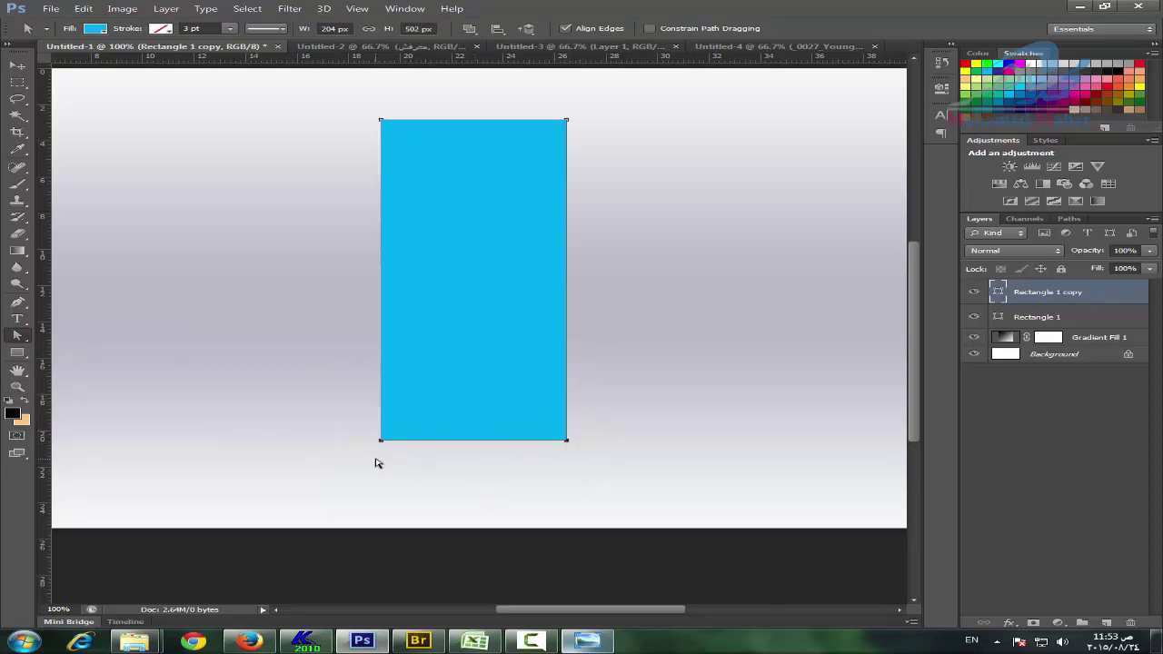
pyautogui.press('Left')
pyautogui.press('Left')
pyautogui.press('Left')
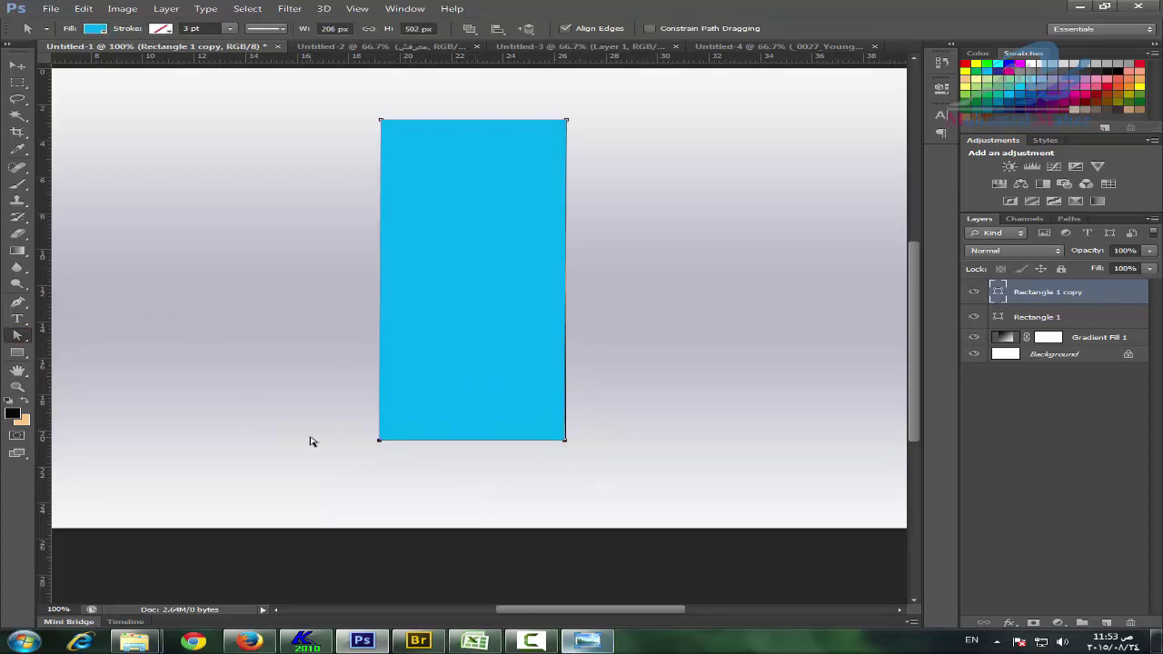
pyautogui.press('Left')
pyautogui.press('Left')
pyautogui.press('Left')
pyautogui.press('Left')
pyautogui.press('Left')
pyautogui.press('Left')
pyautogui.press('Left')
pyautogui.press('Left')
pyautogui.press('Left')
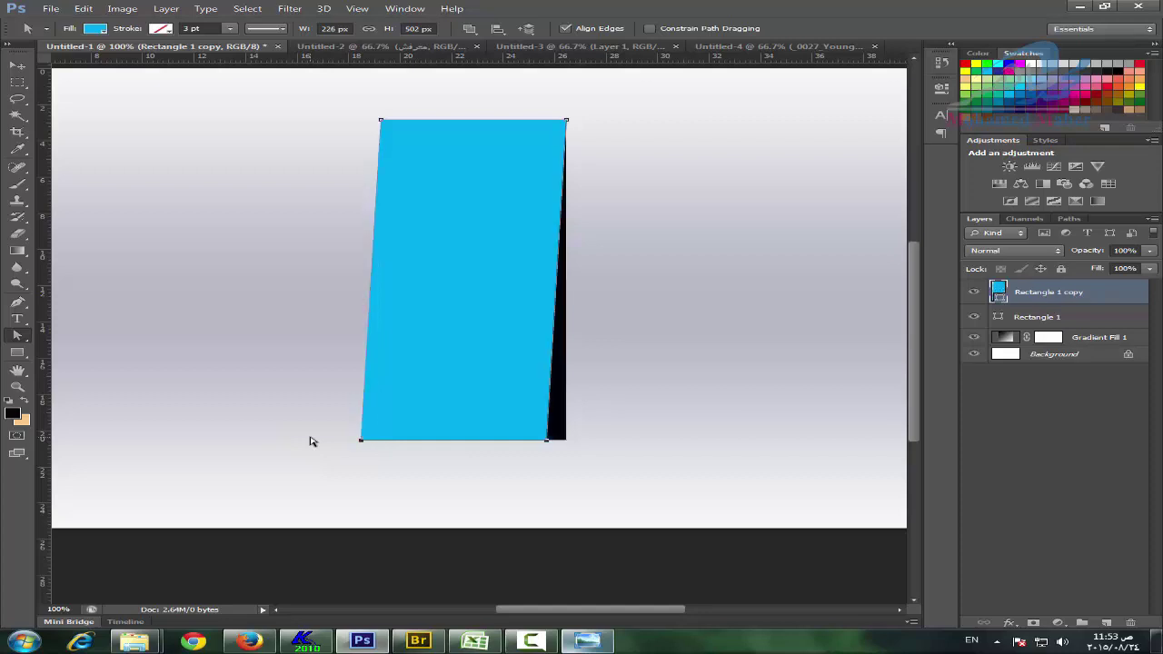
pyautogui.press('Left')
pyautogui.press('Left')
pyautogui.press('Left')
pyautogui.press('Left')
pyautogui.press('Left')
pyautogui.press('Left')
pyautogui.press('Left')
pyautogui.press('Left')
pyautogui.press('Left')
pyautogui.press('Left')
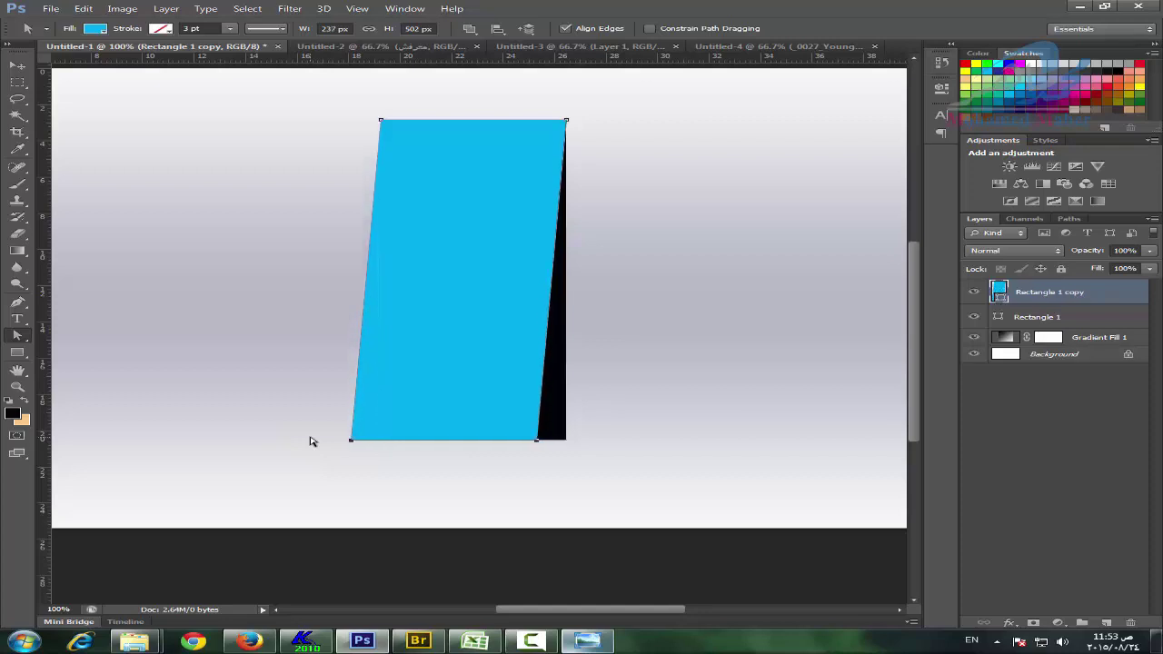
pyautogui.press('Left')
pyautogui.press('Left')
pyautogui.press('Left')
pyautogui.press('Left')
pyautogui.press('Left')
pyautogui.press('Left')
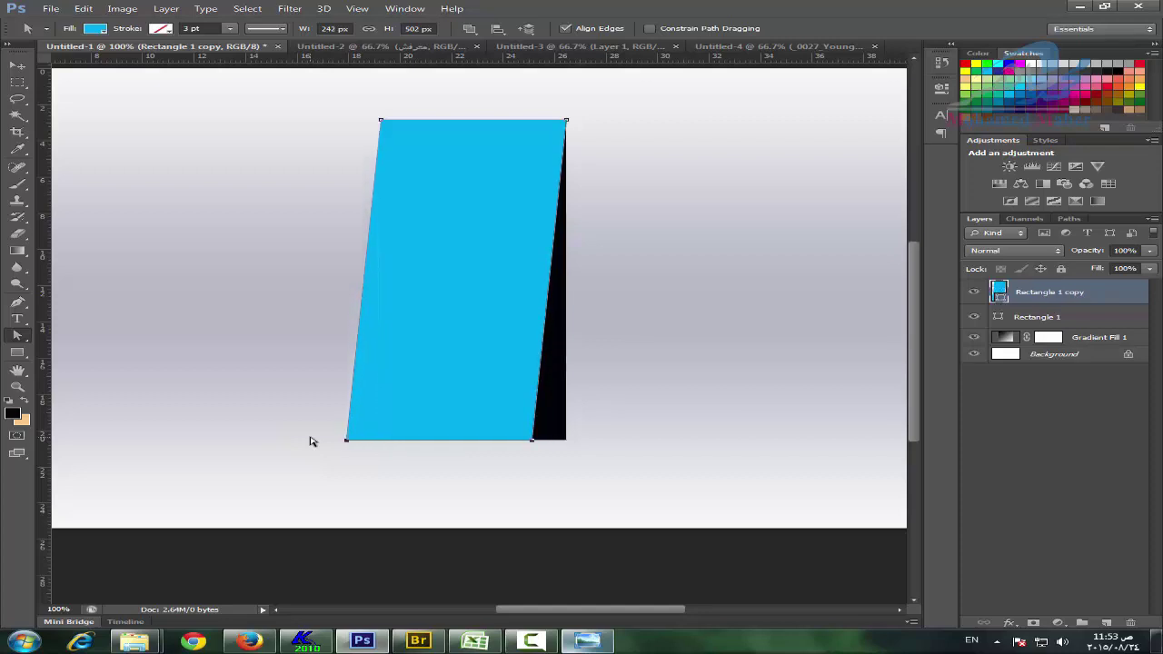
pyautogui.press('Left')
pyautogui.press('Left')
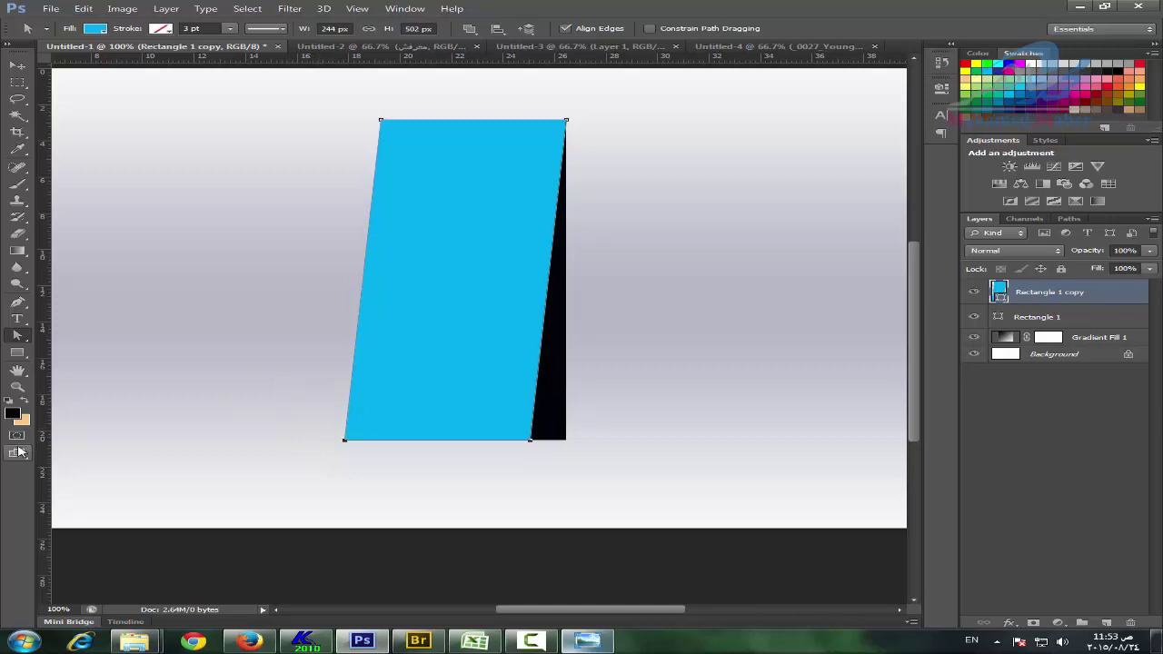
pyautogui.click(17, 385)
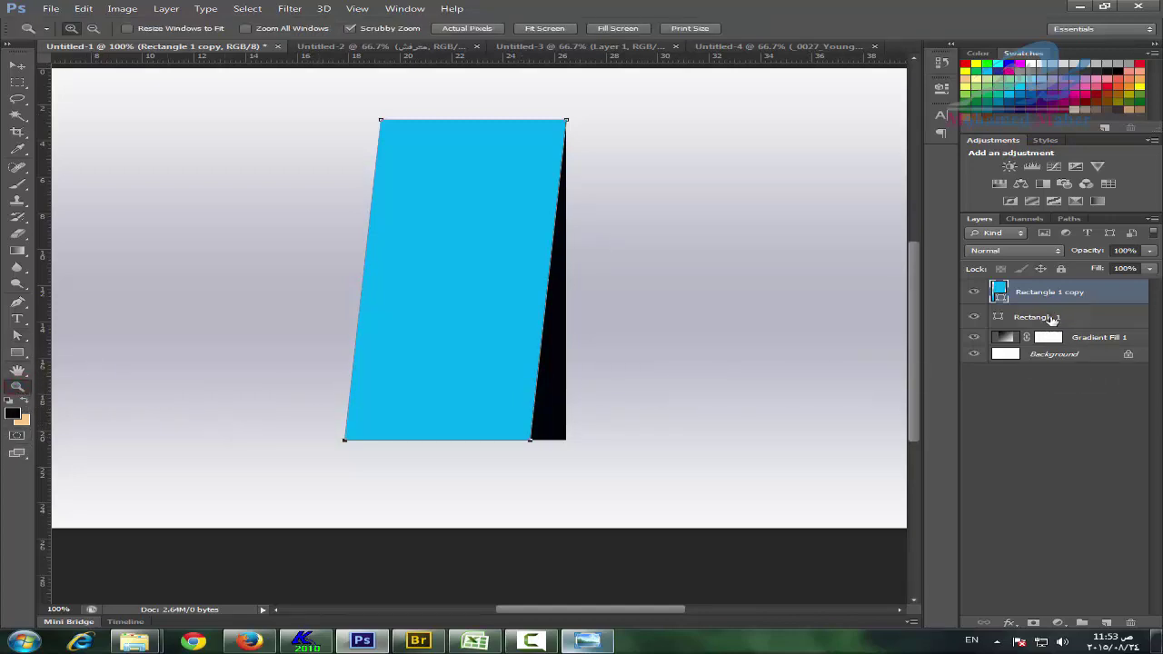
# Rasterize the black Rectangle 1 layer and apply a 5.5-pixel Gaussian Blur.
pyautogui.click(1051, 318)
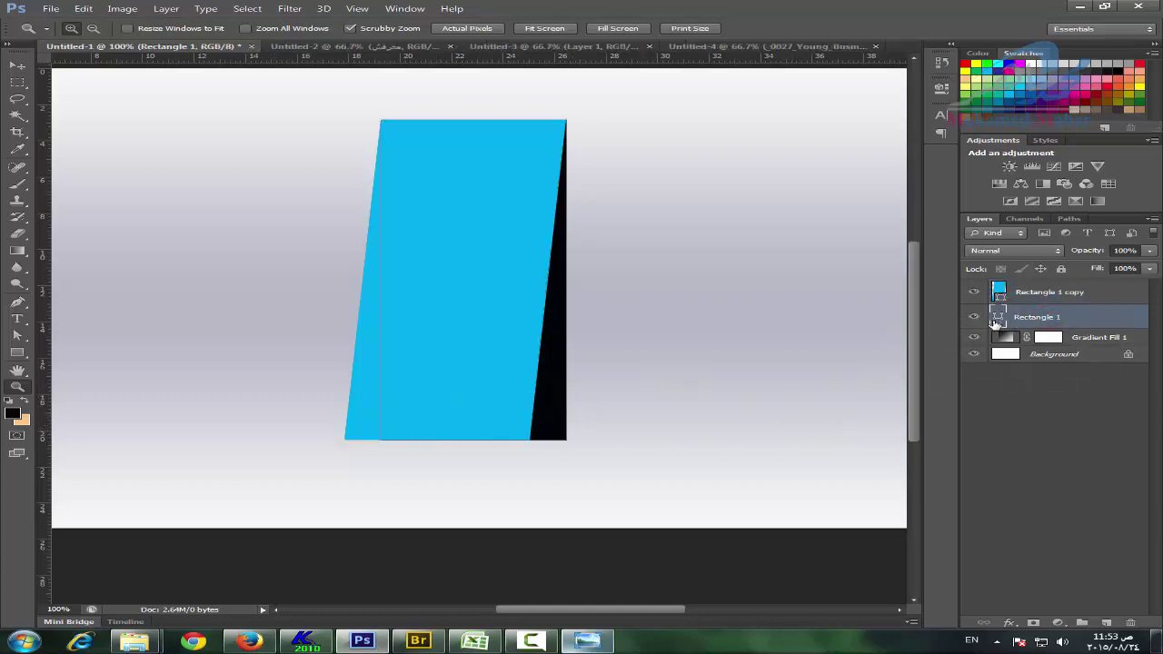
pyautogui.click(974, 317)
pyautogui.rightClick(1038, 321)
pyautogui.click(842, 231)
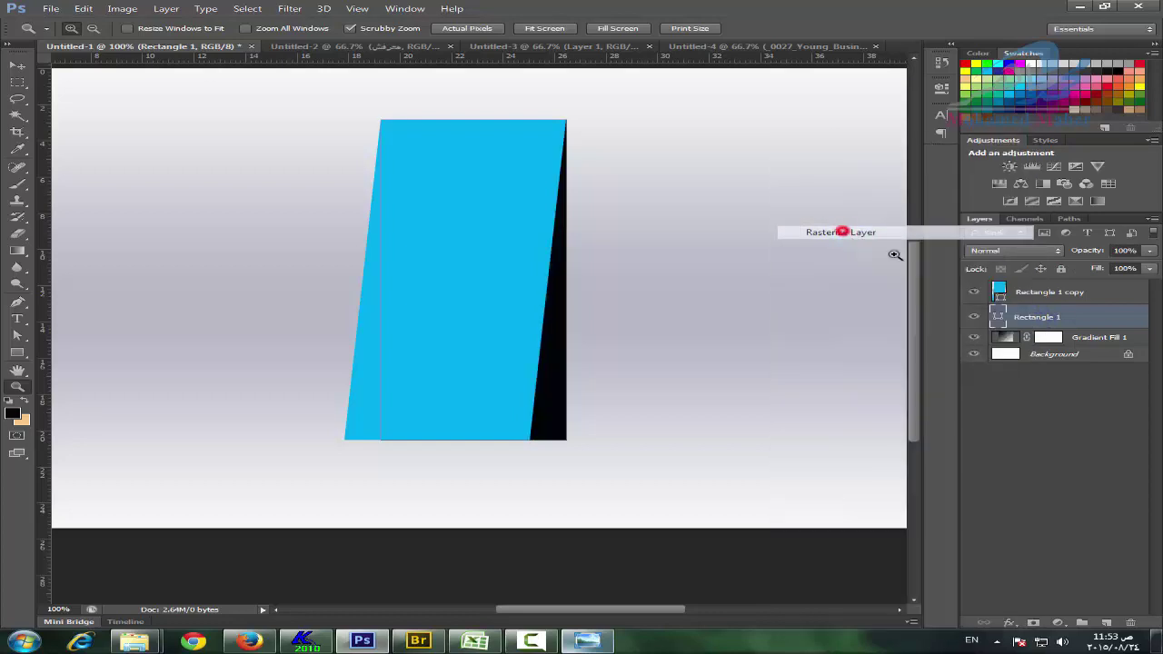
pyautogui.click(289, 8)
pyautogui.moveTo(300, 137)
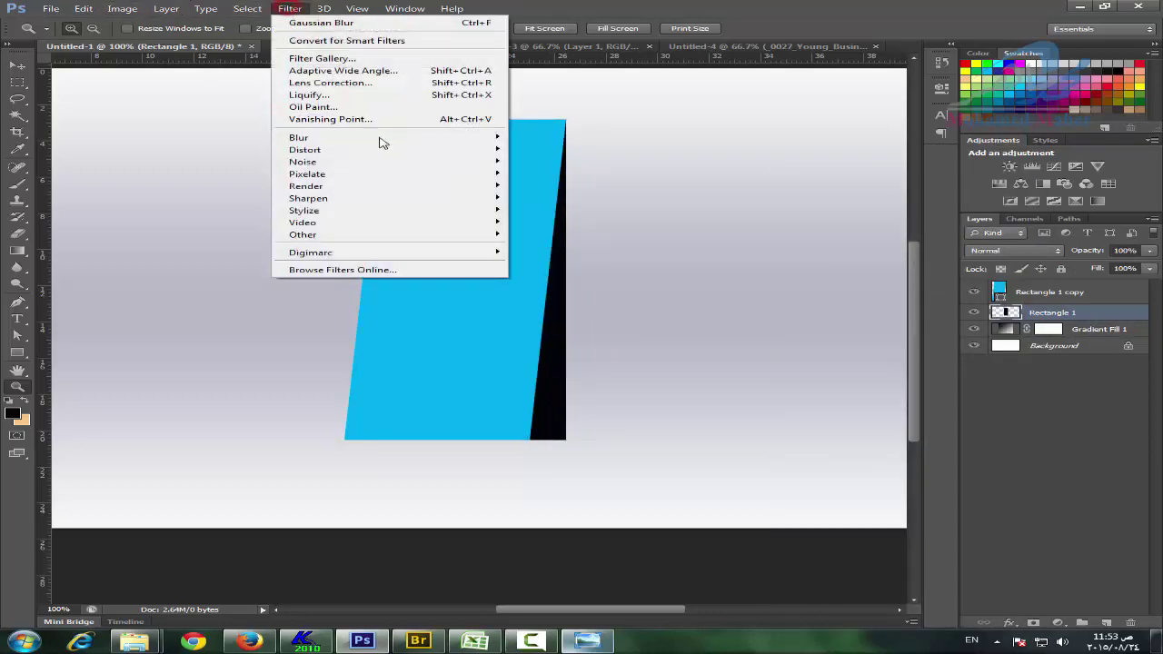
pyautogui.click(567, 228)
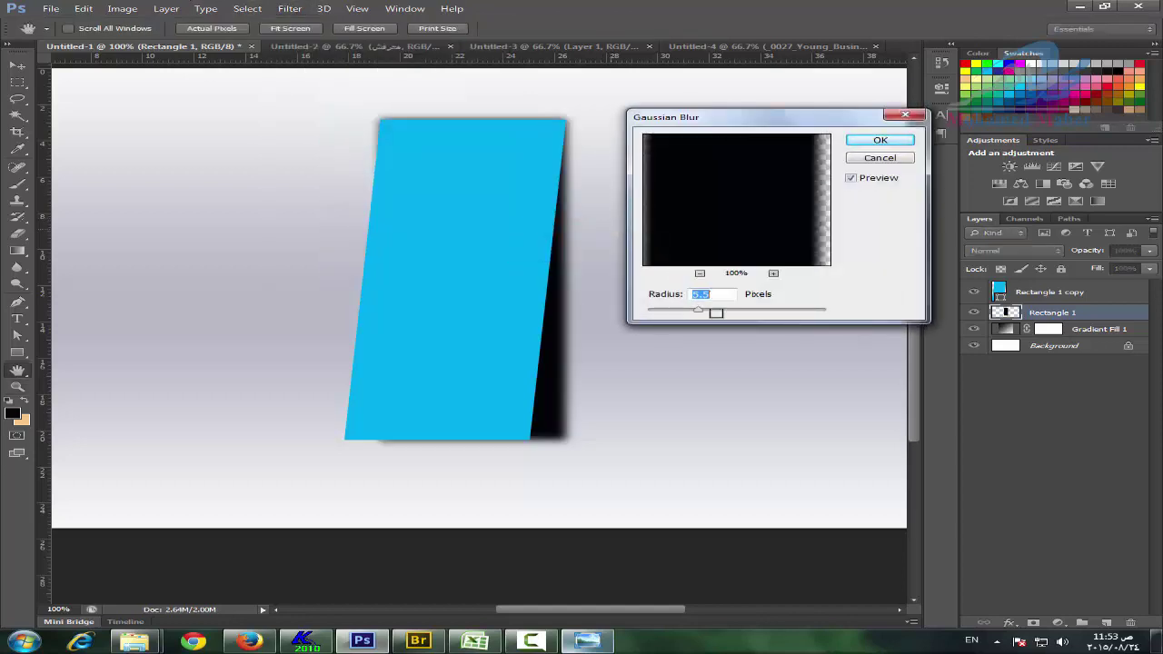
pyautogui.click(880, 141)
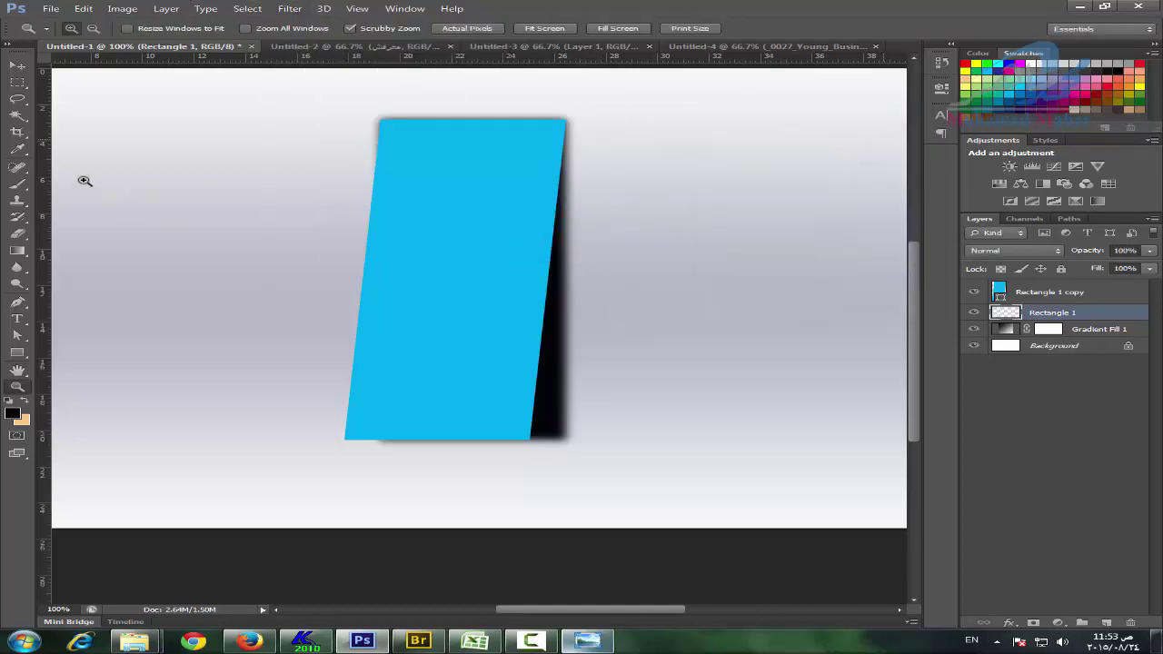
# Stretch the blurred shadow slightly downward below the cyan shape and apply the transform.
pyautogui.click(16, 66)
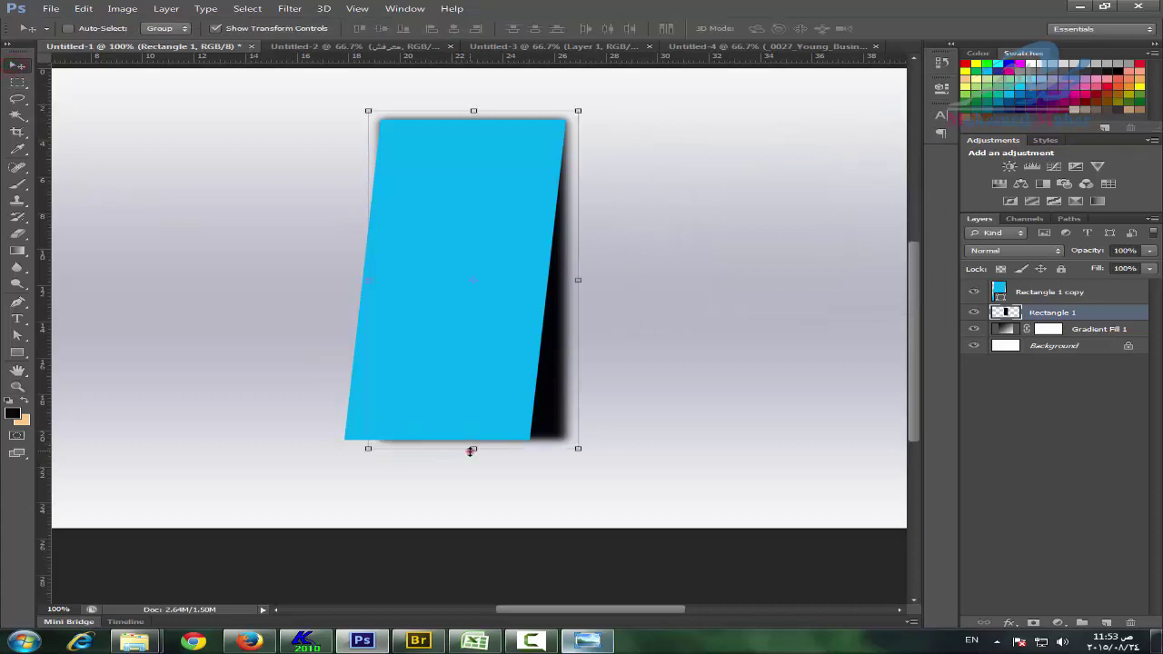
pyautogui.moveTo(471, 451); pyautogui.dragTo(473, 467)
pyautogui.click(18, 389)
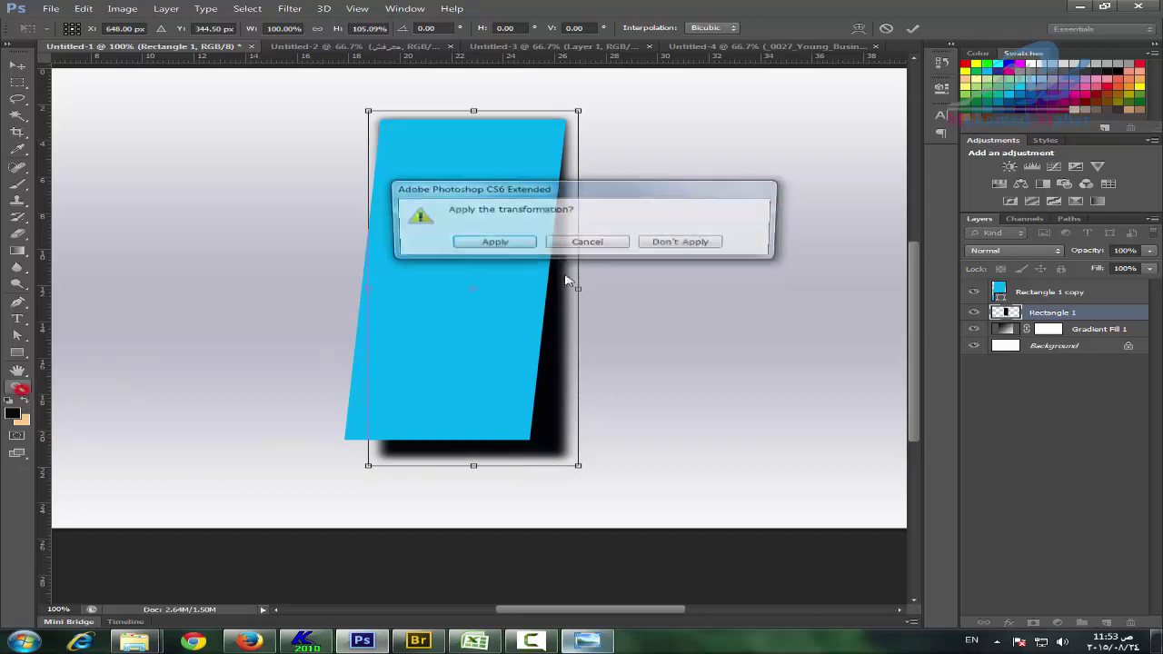
pyautogui.click(491, 242)
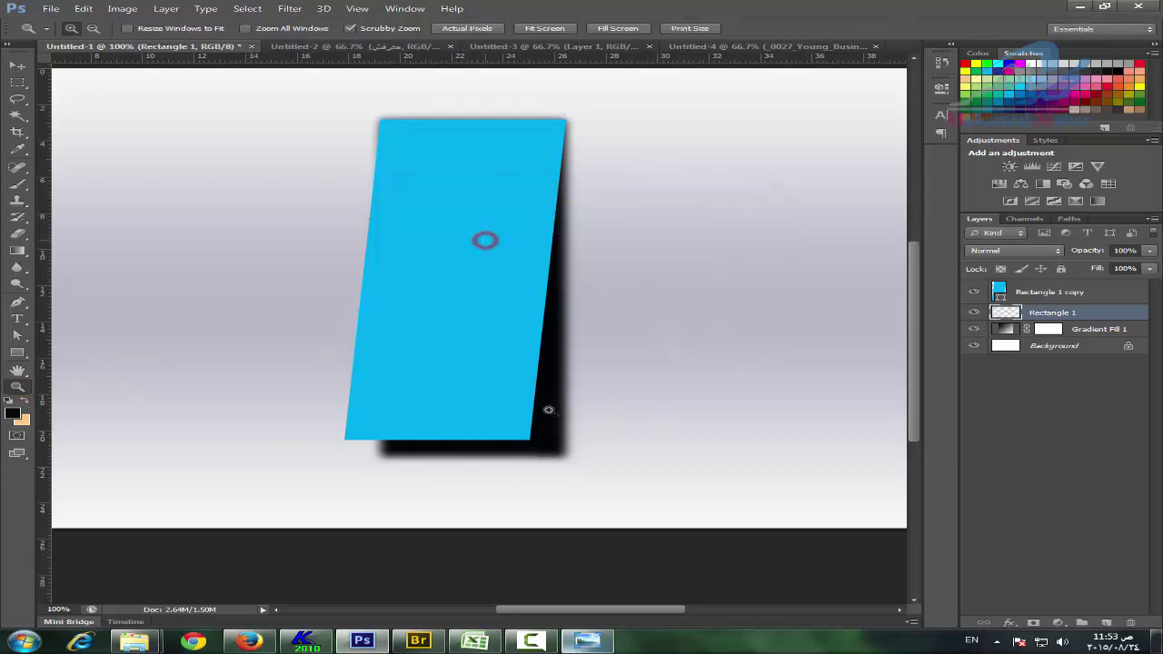
# Add a layer mask to Rectangle 1, try gradient fades on it, and lower opacity to 75%.
pyautogui.click(1034, 624)
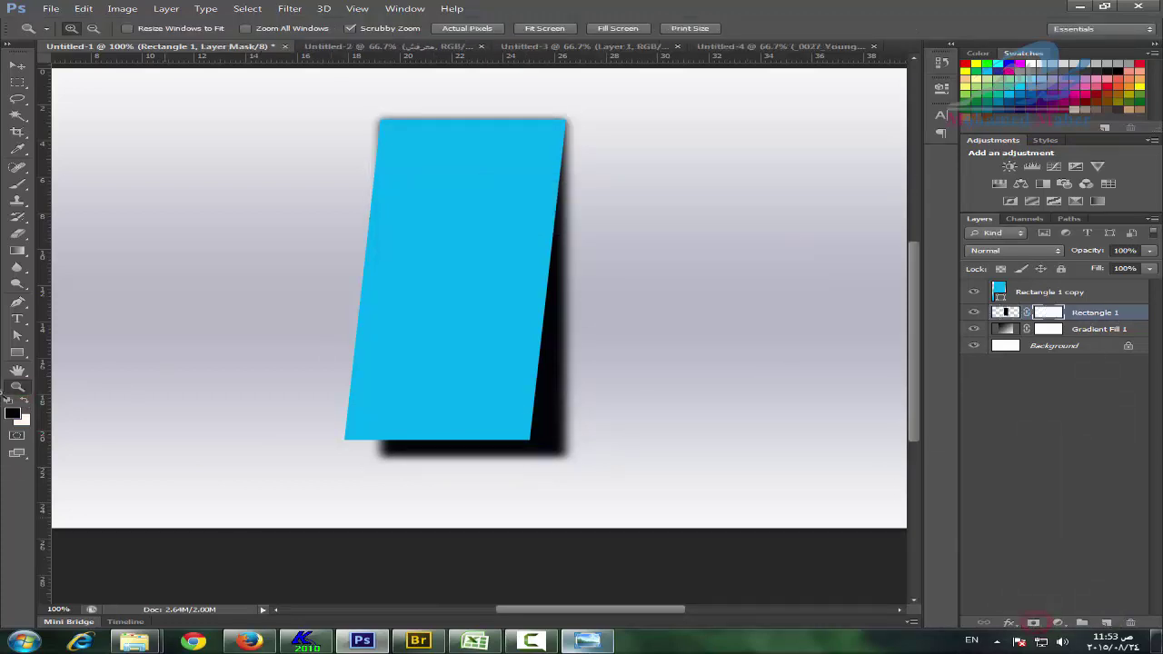
pyautogui.click(17, 251)
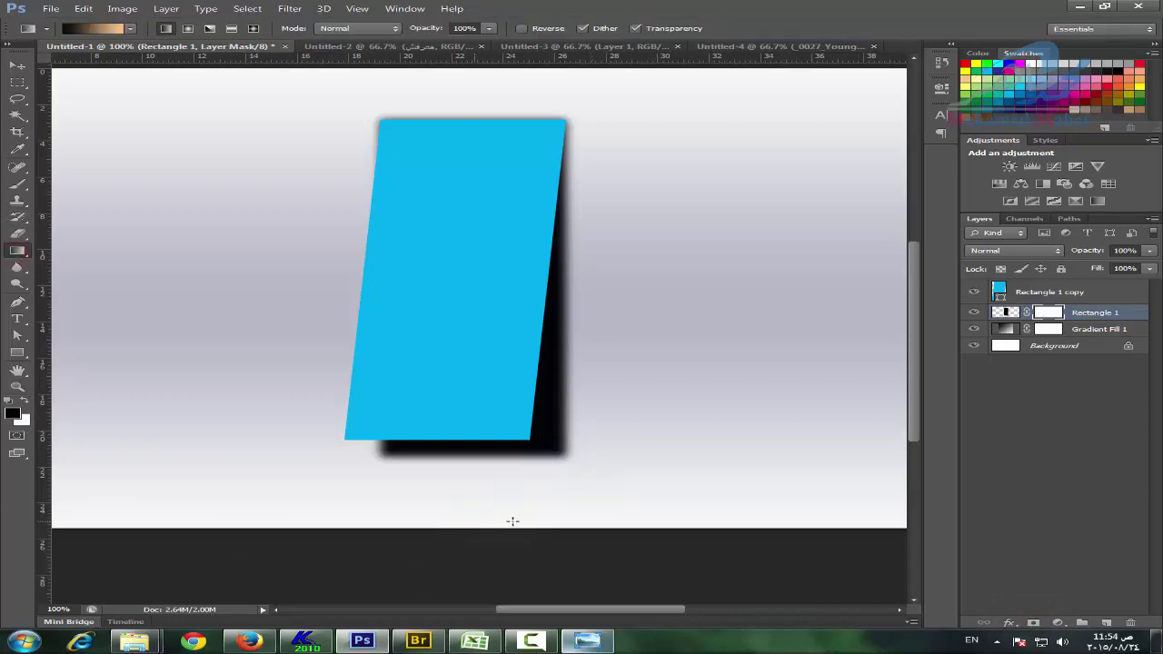
pyautogui.moveTo(479, 518); pyautogui.dragTo(471, 213)
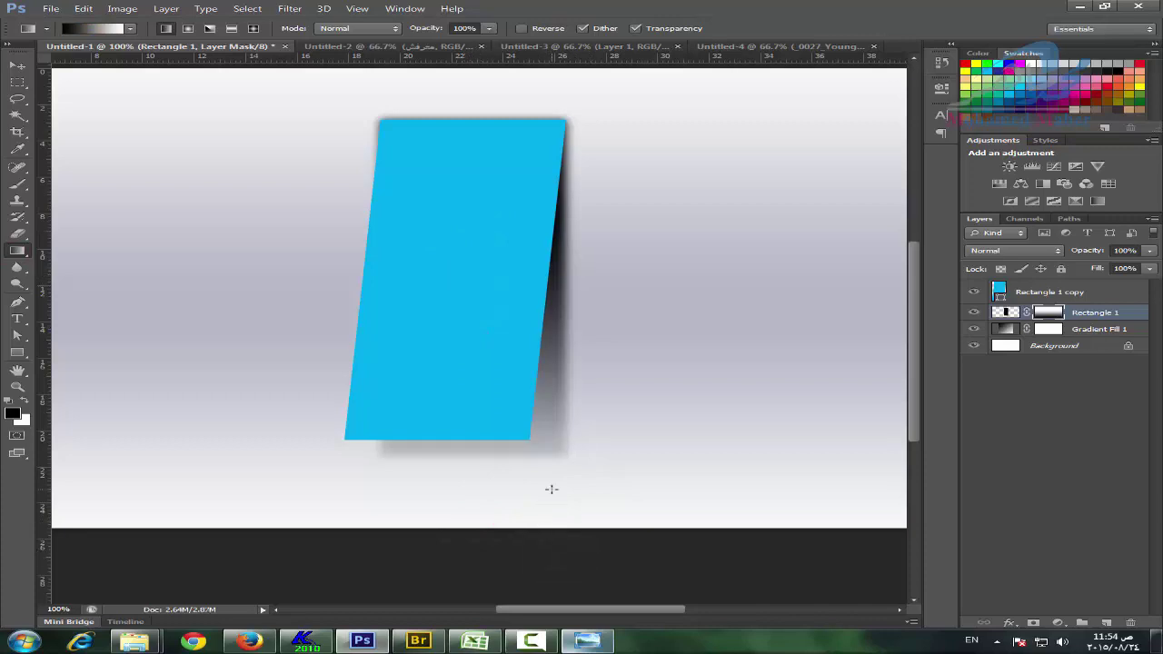
pyautogui.hotkey('ctrl', 'z')
pyautogui.moveTo(498, 516); pyautogui.dragTo(495, 340)
pyautogui.hotkey('ctrl', 'z')
pyautogui.moveTo(512, 555); pyautogui.dragTo(510, 329)
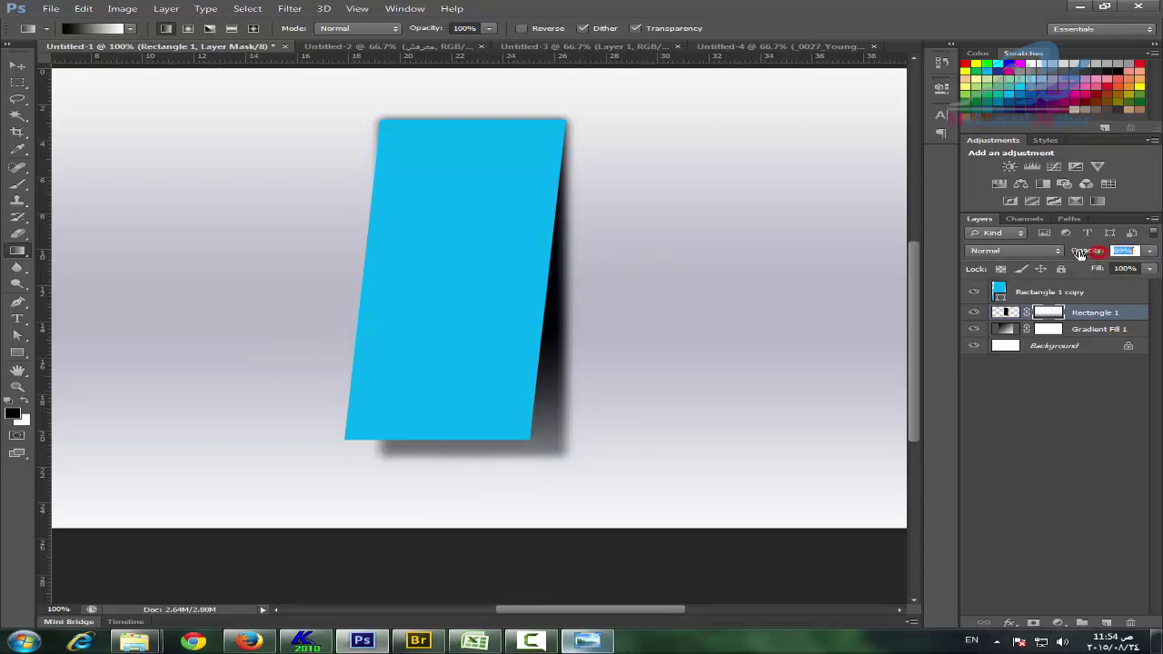
pyautogui.moveTo(1095, 251); pyautogui.dragTo(1079, 254)
pyautogui.press('Return')
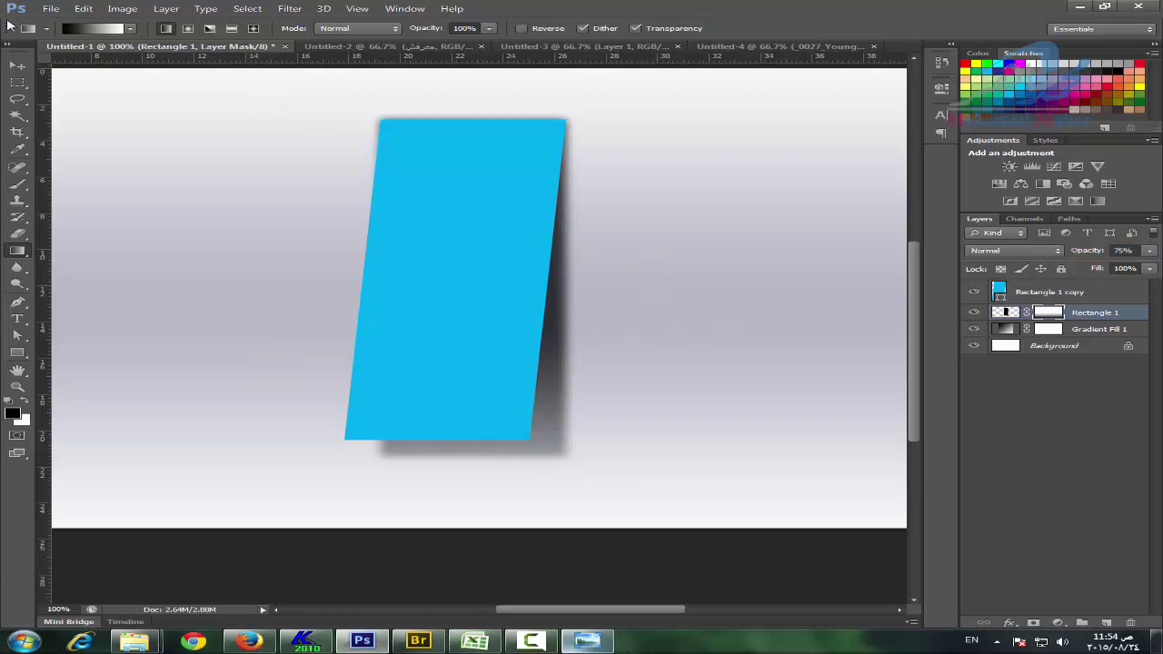
# Browse the gradient presets, then restore the shadow to solid black at 100% opacity.
pyautogui.click(16, 64)
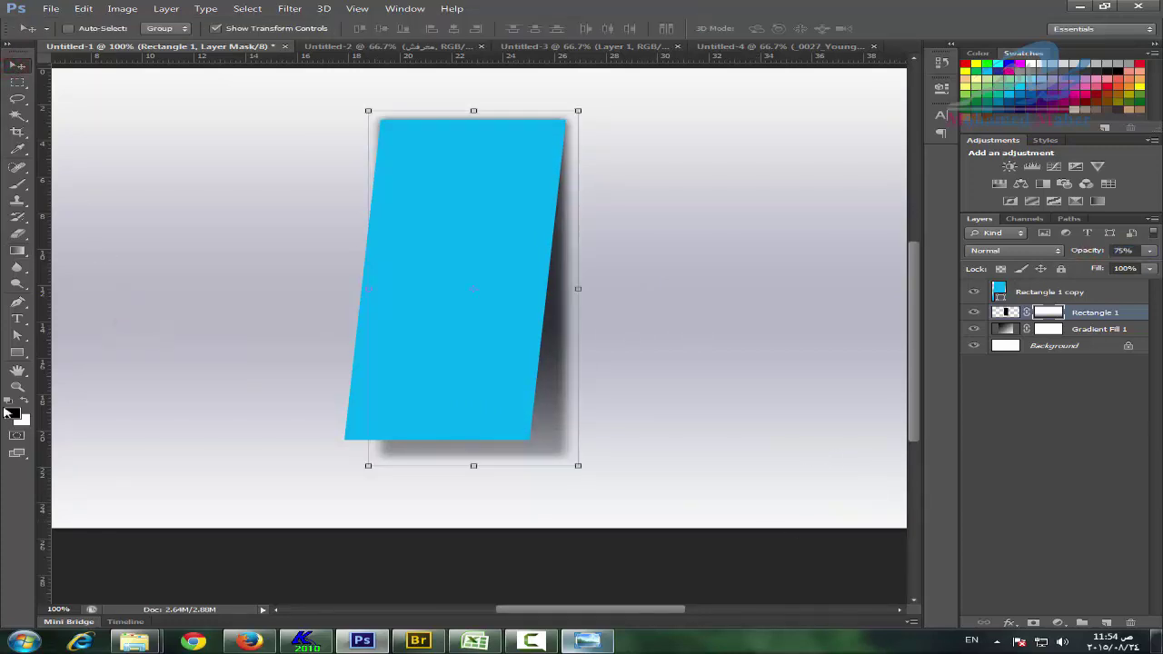
pyautogui.click(13, 387)
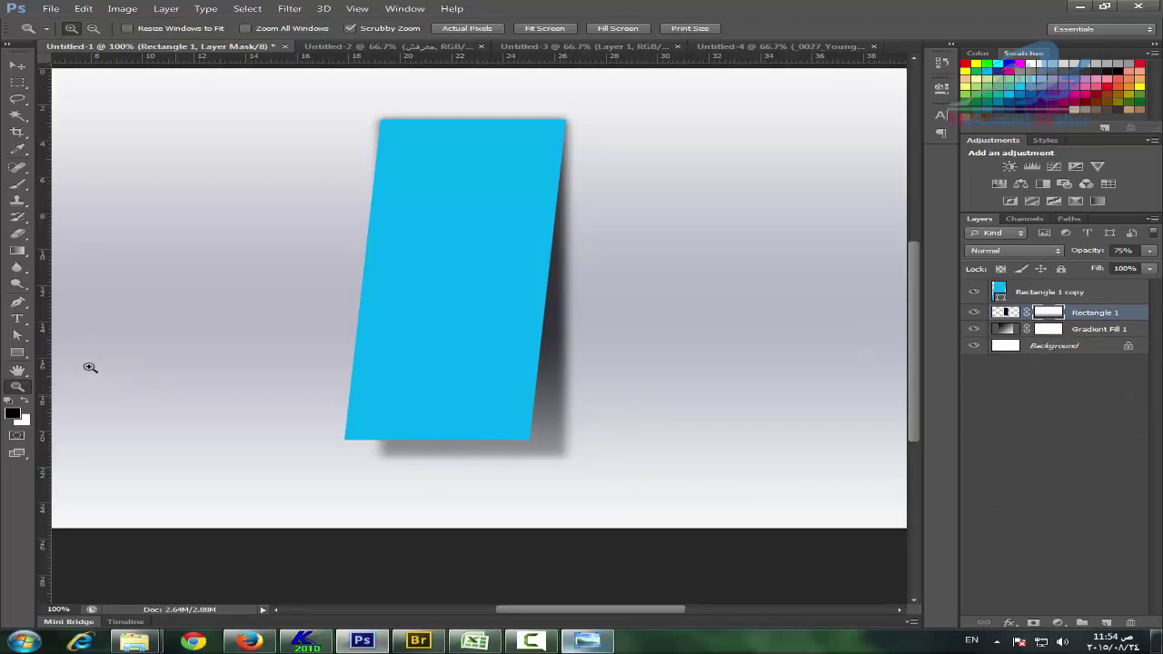
pyautogui.click(17, 253)
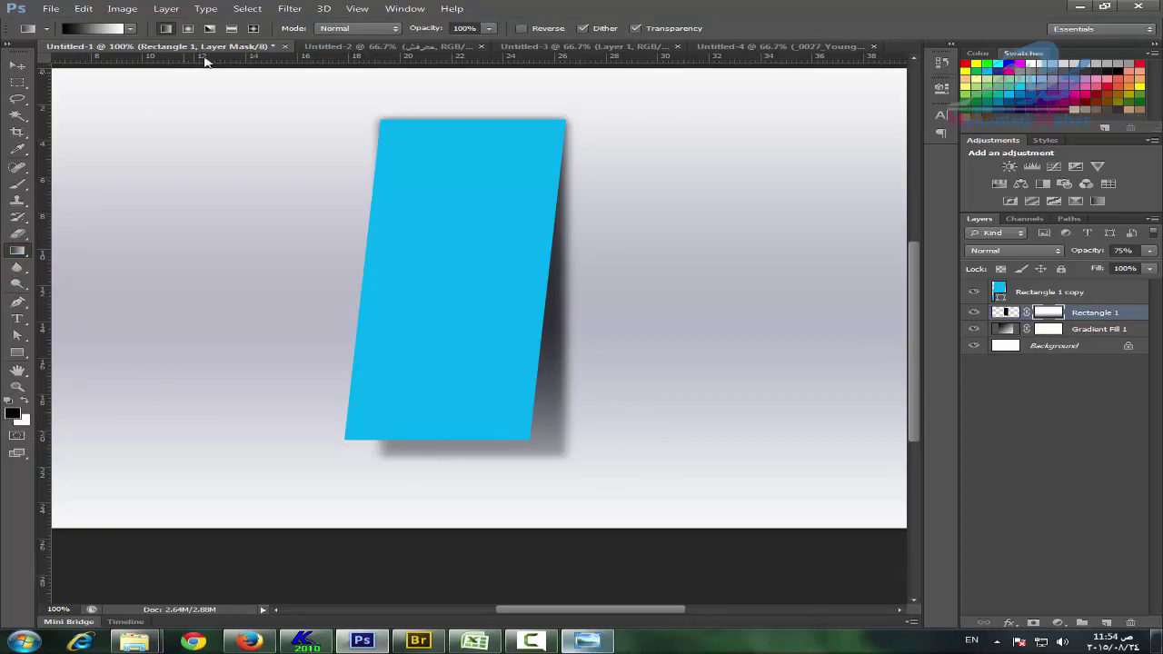
pyautogui.click(131, 29)
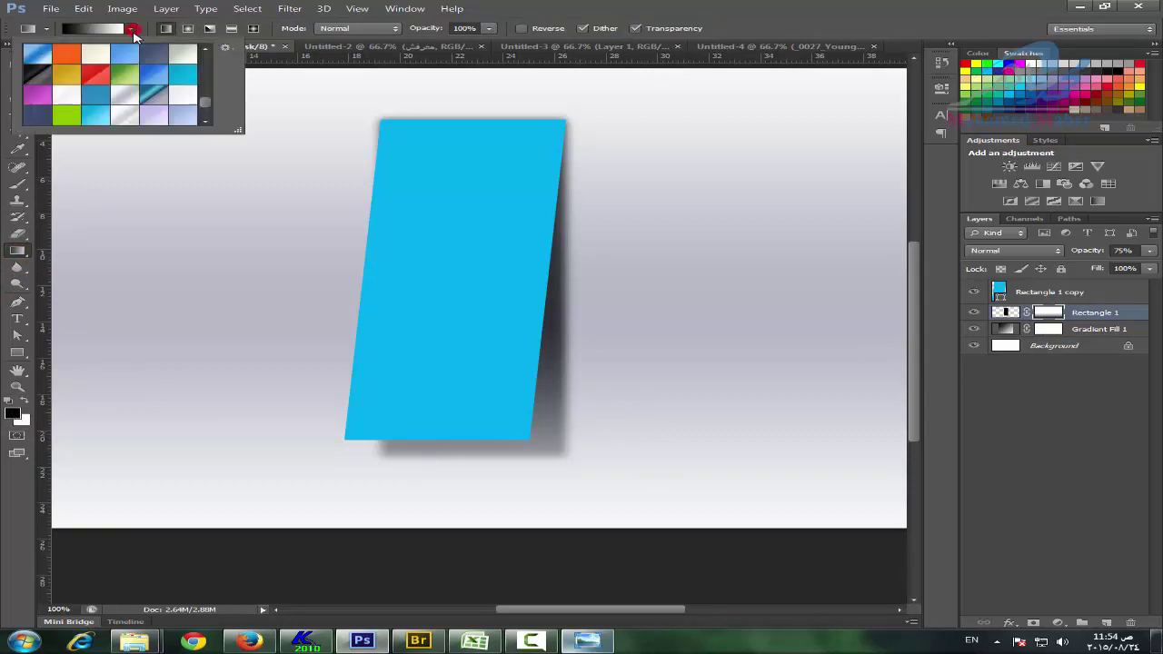
pyautogui.scroll(2, 97, 65)
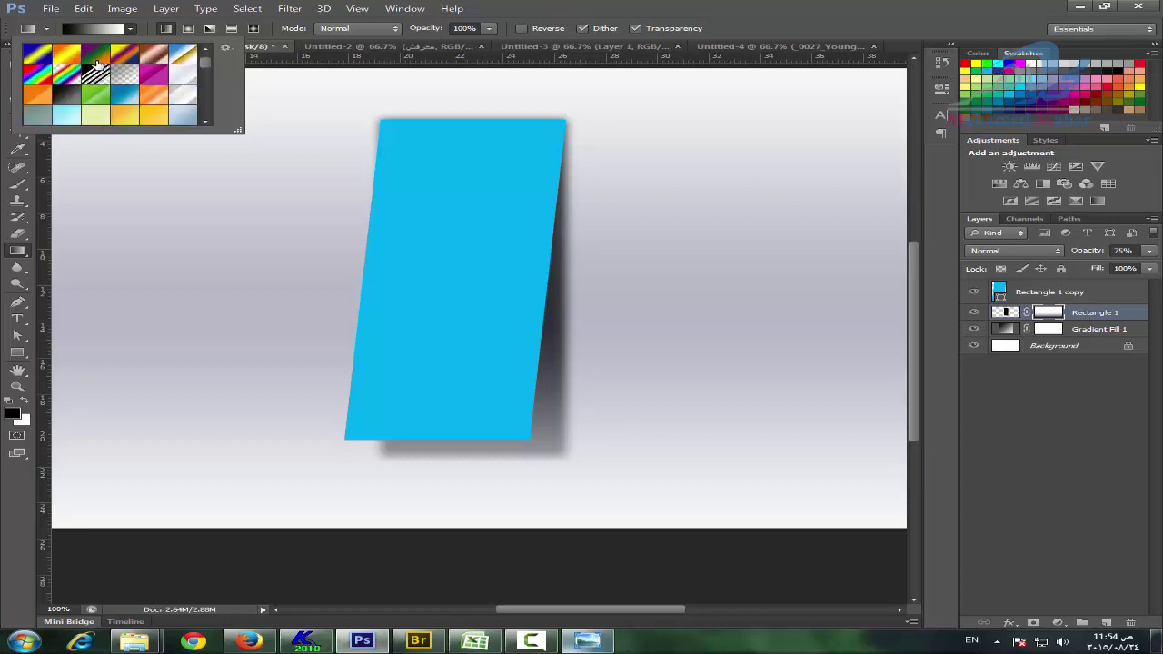
pyautogui.scroll(2, 97, 64)
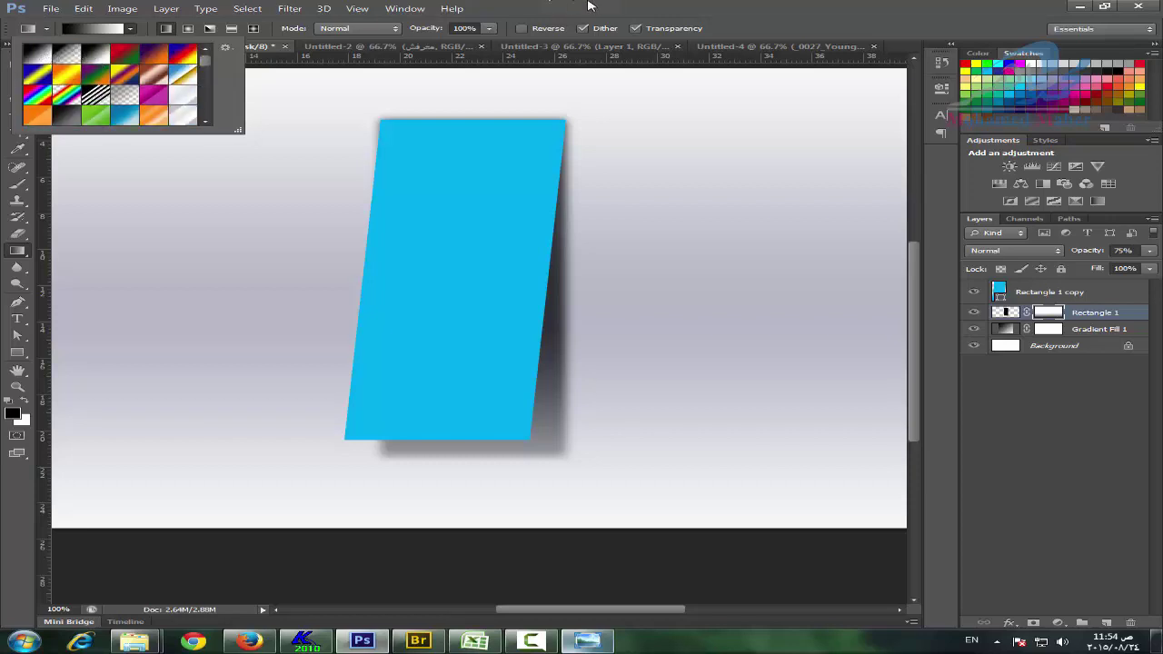
pyautogui.click(620, 5)
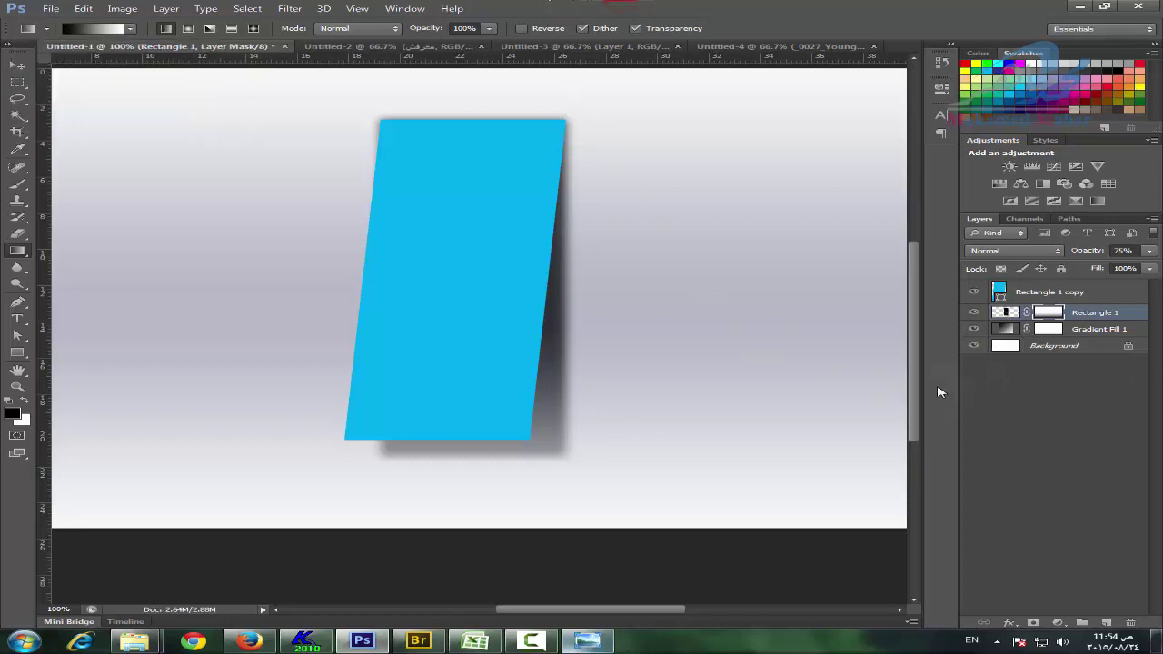
pyautogui.press('0')
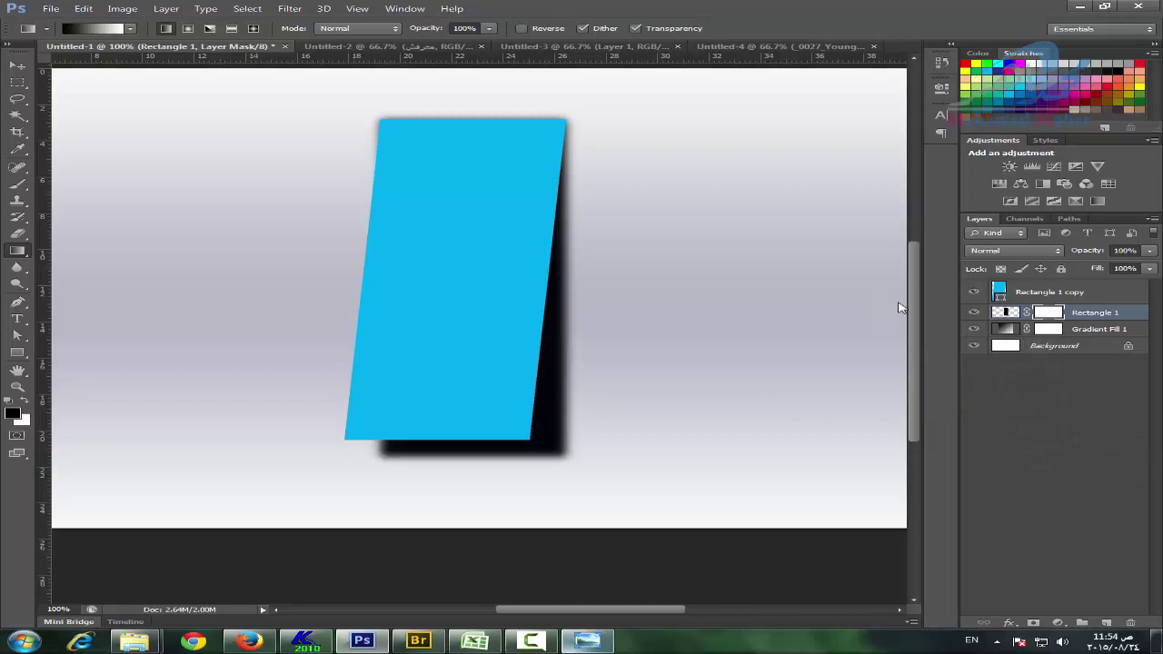
# Set up a soft round brush at 30% opacity for painting the shadow's mask.
pyautogui.click(18, 185)
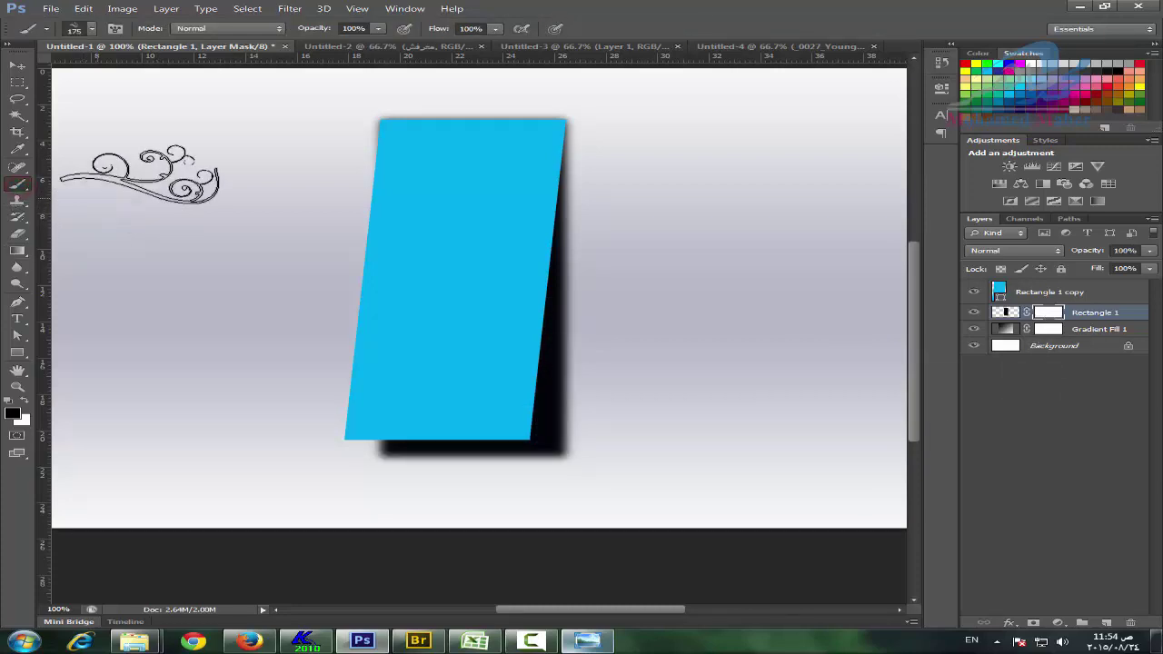
pyautogui.click(80, 28)
pyautogui.moveTo(412, 291); pyautogui.dragTo(430, 146)
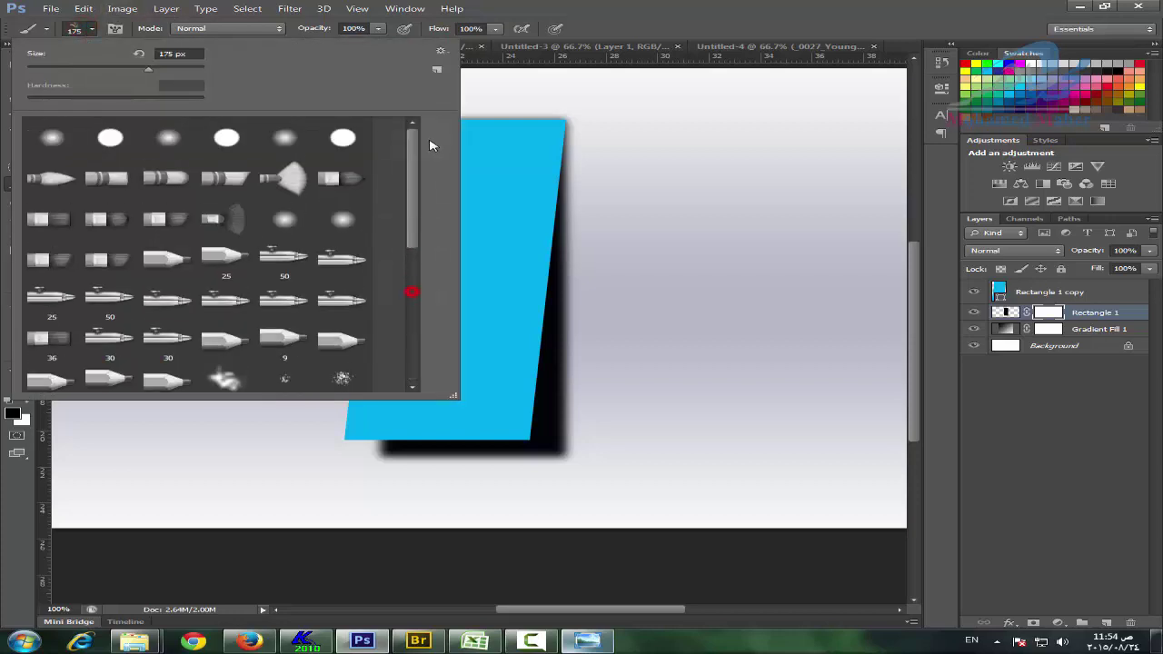
pyautogui.click(168, 137)
pyautogui.click(552, 5)
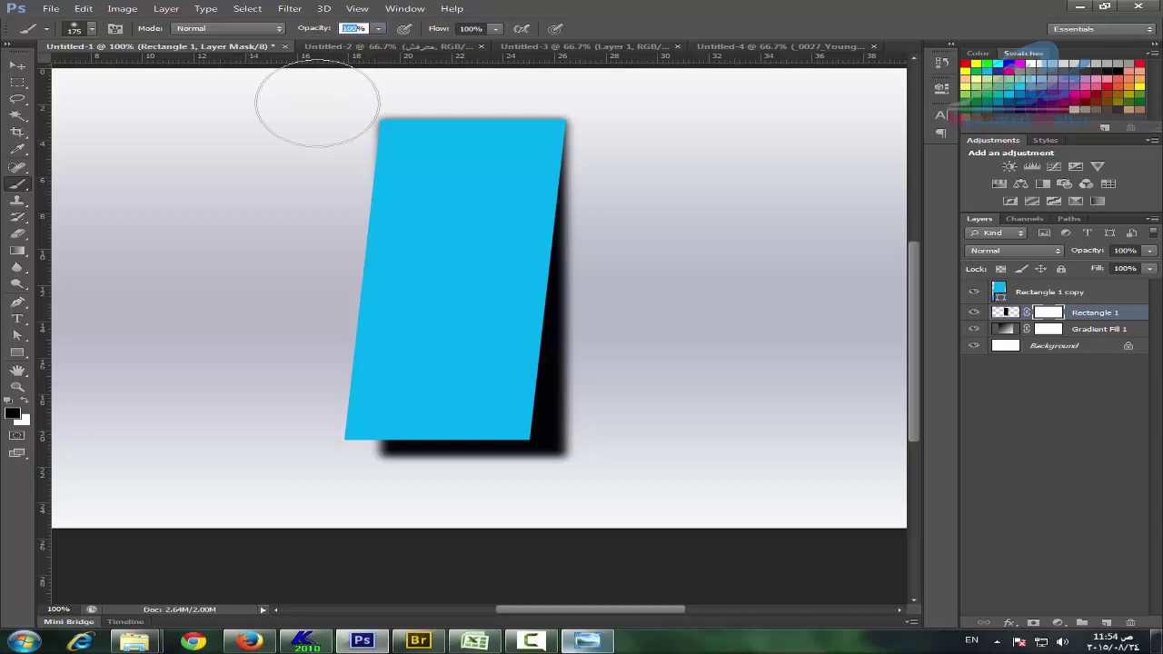
pyautogui.write('30')
pyautogui.press('Return')
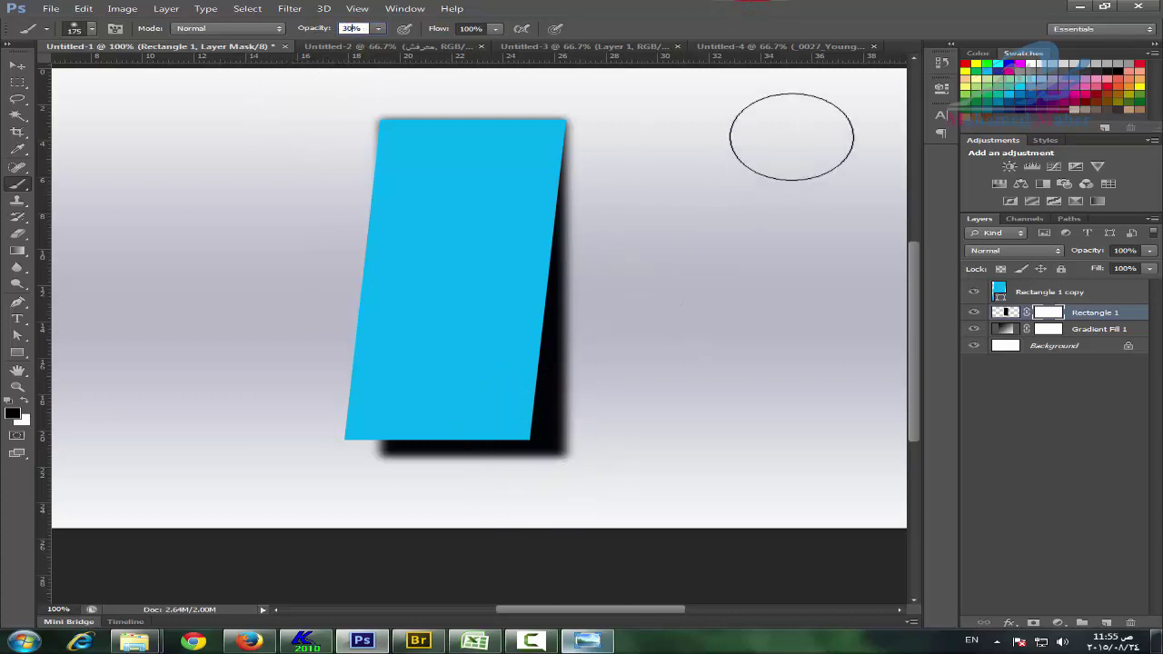
# Enlarge the brush to 400 and paint the shadow's bottom and right edges lighter.
pyautogui.press(']')
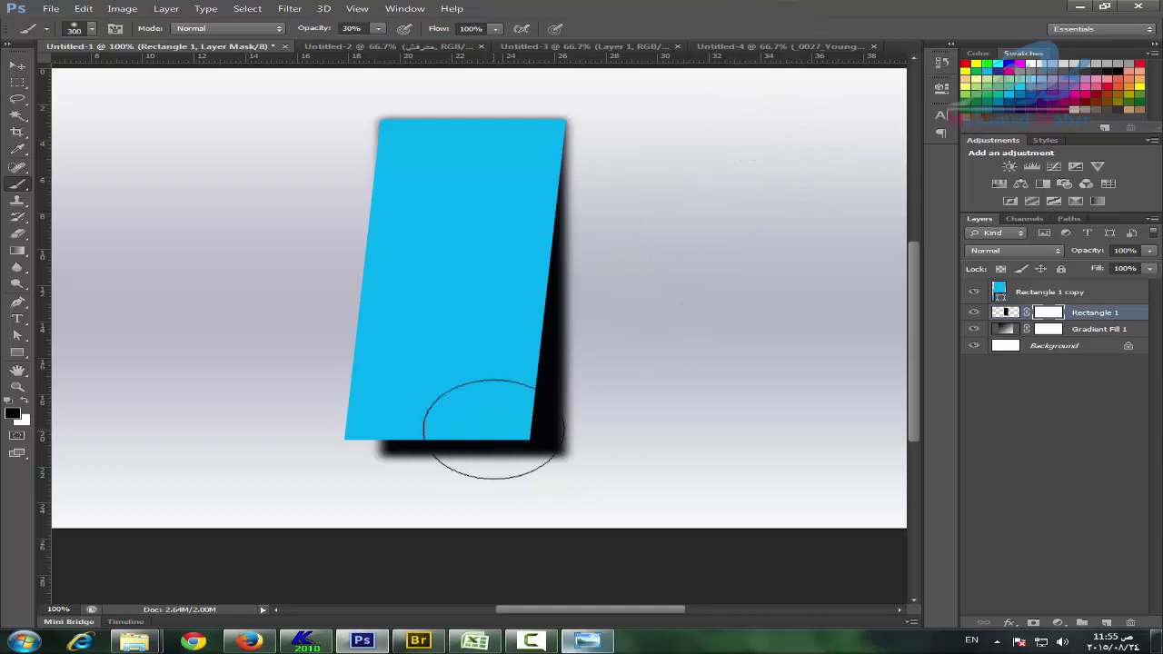
pyautogui.press(']')
pyautogui.click(500, 415)
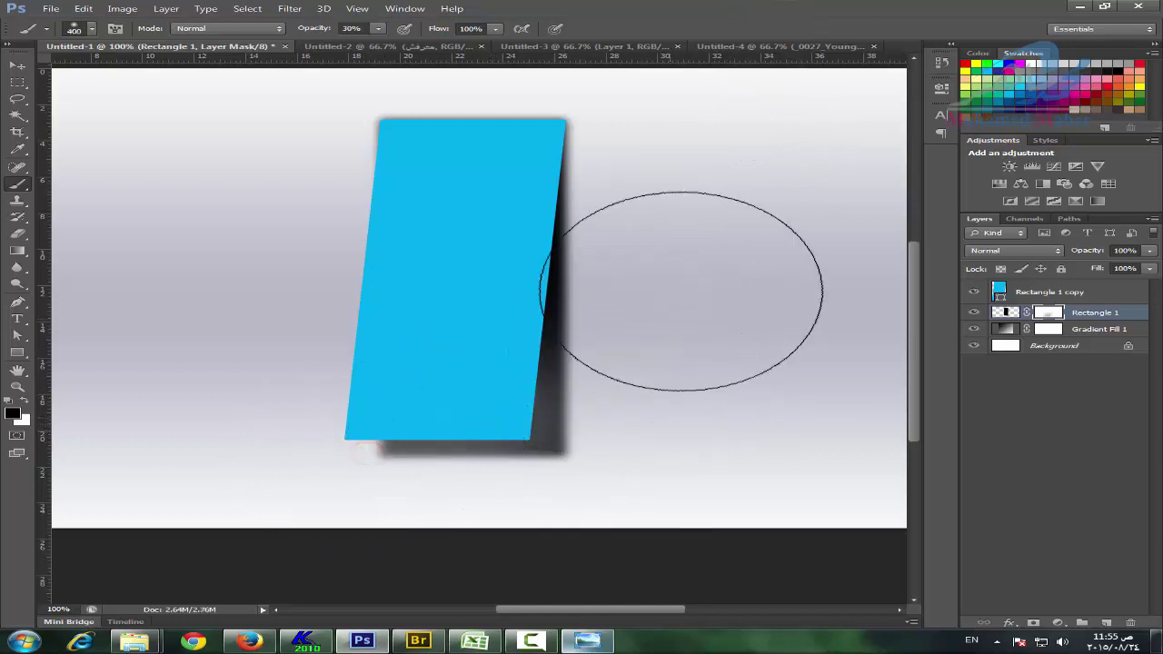
pyautogui.click(681, 290)
pyautogui.moveTo(553, 461); pyautogui.dragTo(498, 532)
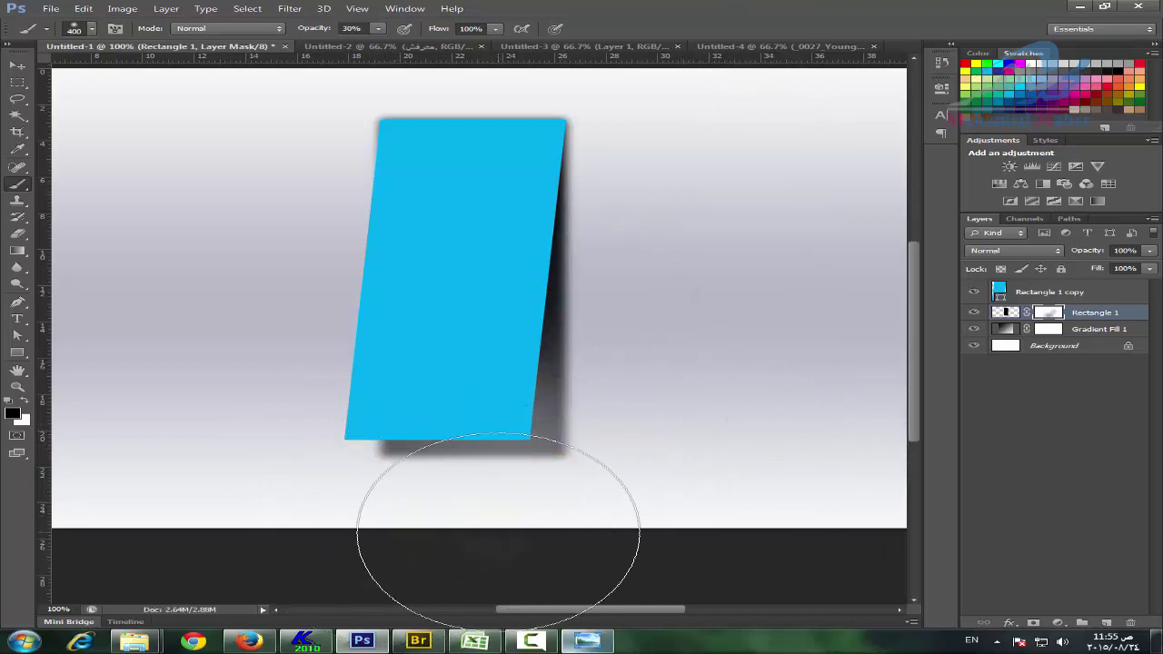
pyautogui.scroll(-2, 498, 531)
pyautogui.hotkey('ctrl', '-')
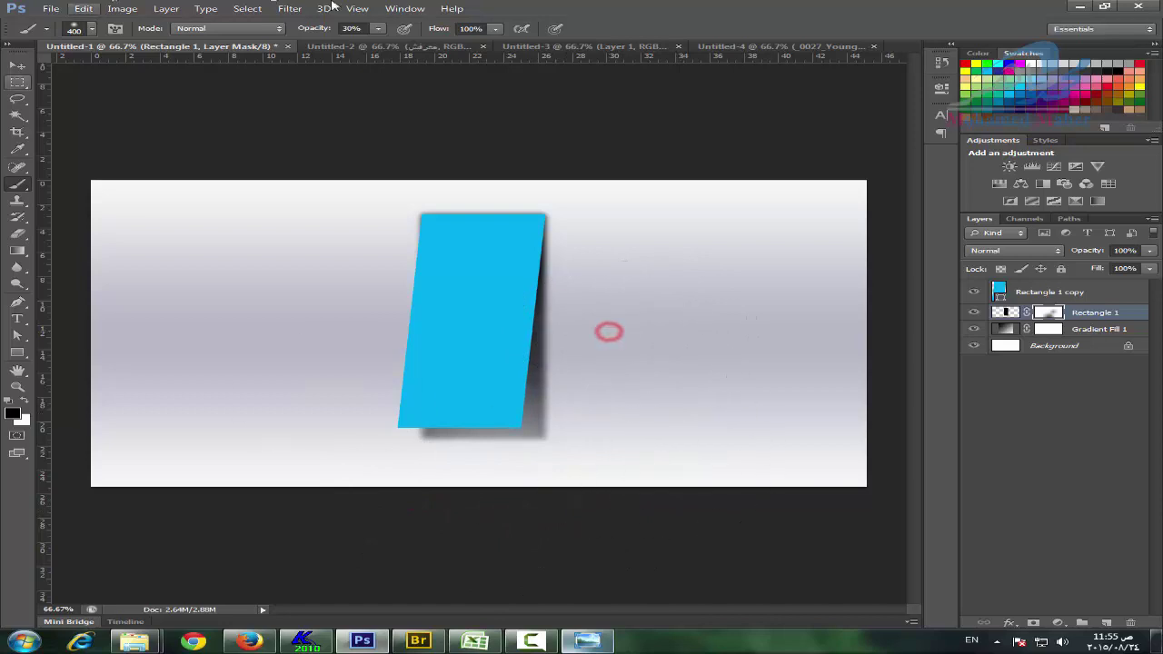
# Set the brush to 100% opacity and size 150, and the shadow layer to 70% opacity.
pyautogui.moveTo(317, 28); pyautogui.dragTo(436, 50)
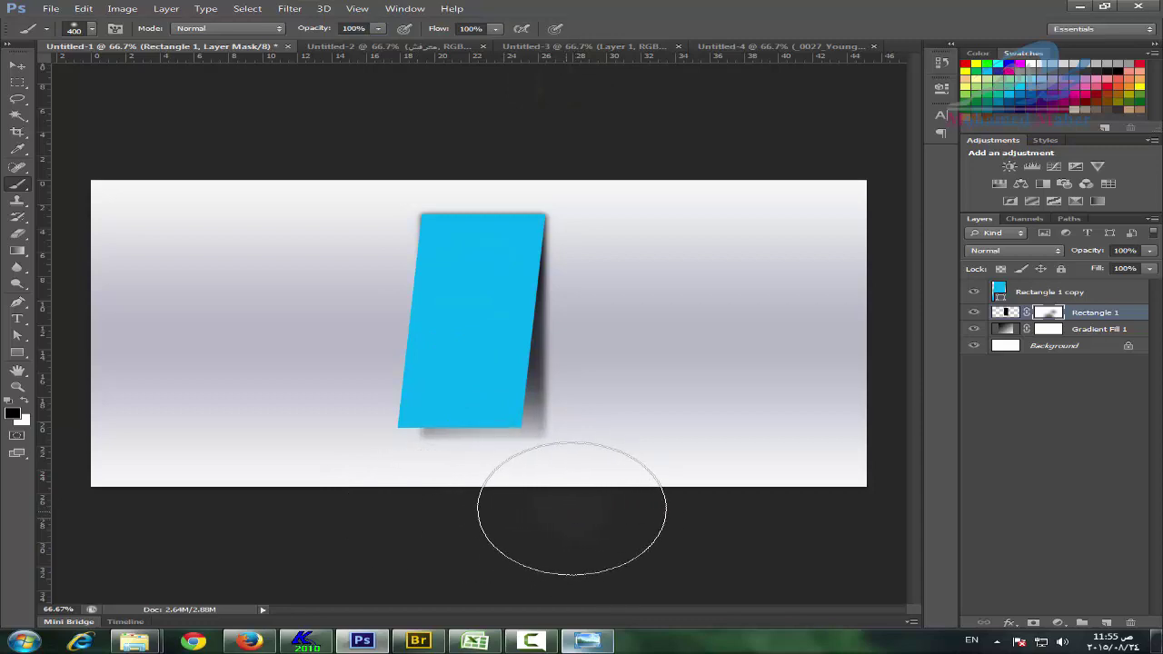
pyautogui.press('[')
pyautogui.press('[')
pyautogui.press('[')
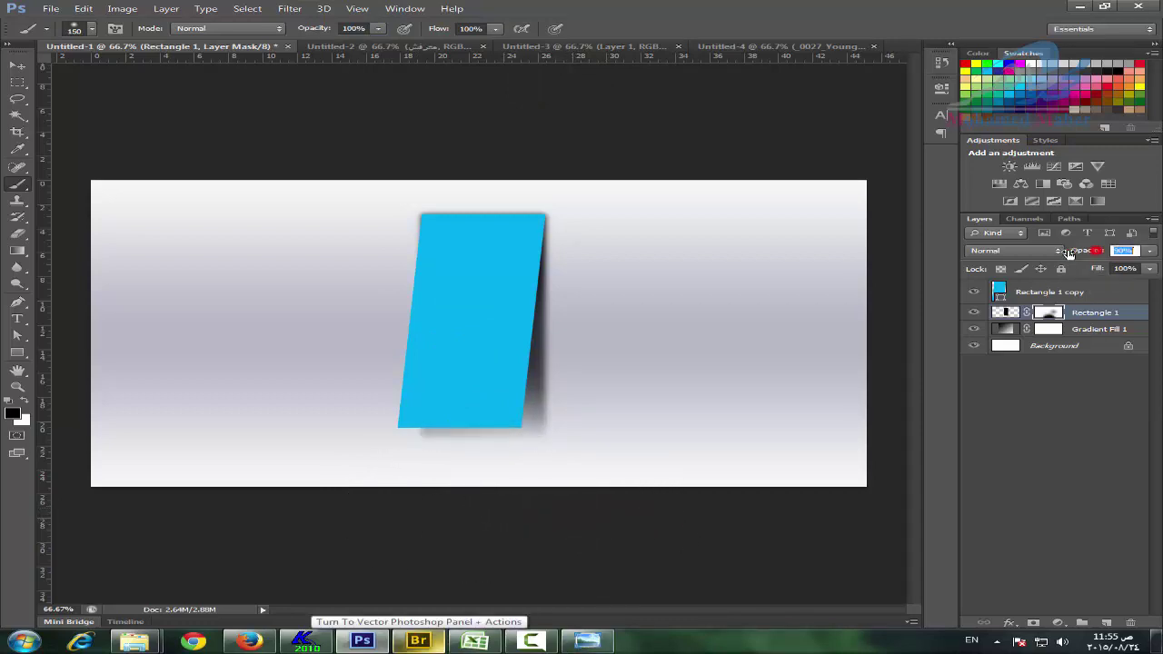
pyautogui.moveTo(1069, 253); pyautogui.dragTo(1067, 252)
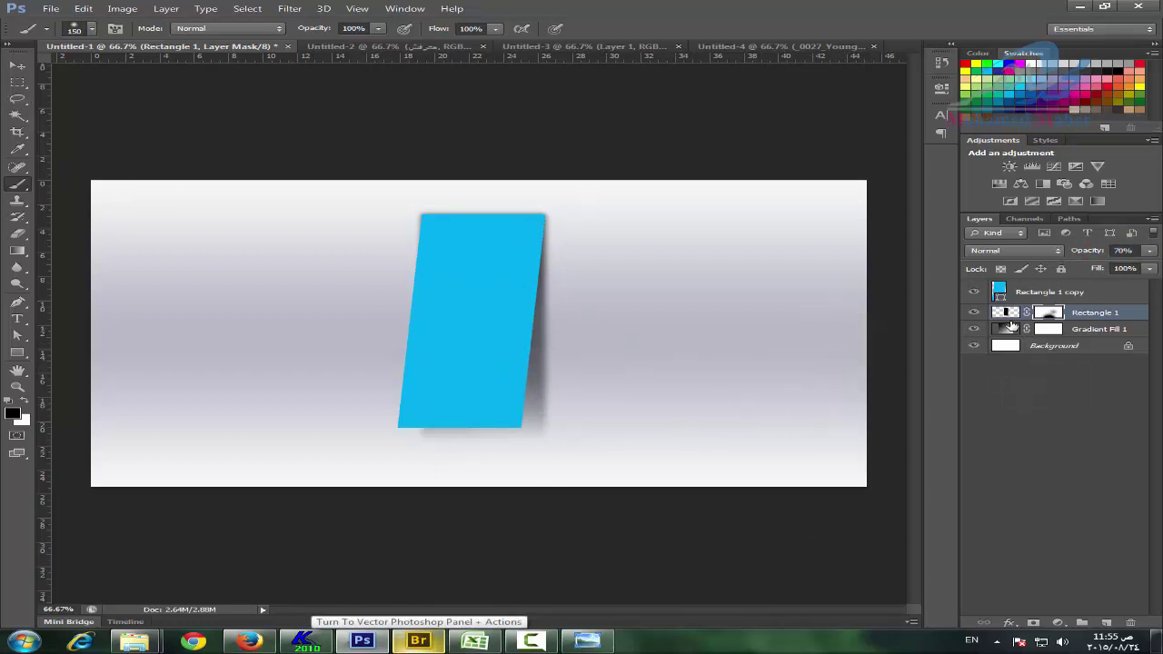
pyautogui.click(981, 314)
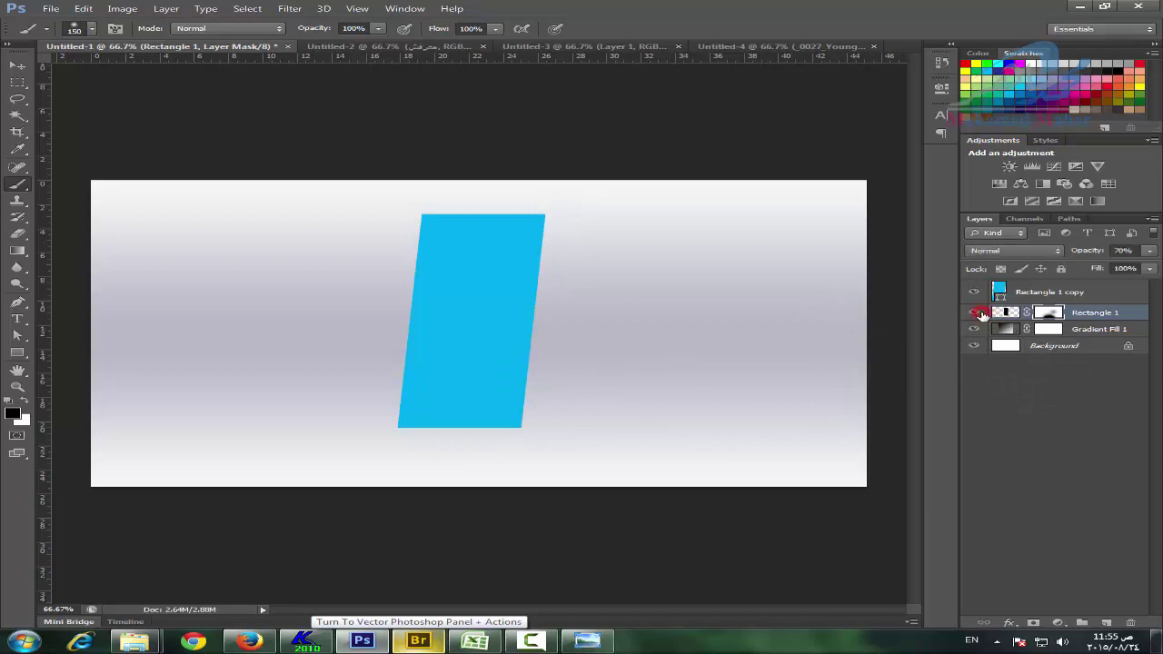
pyautogui.click(982, 314)
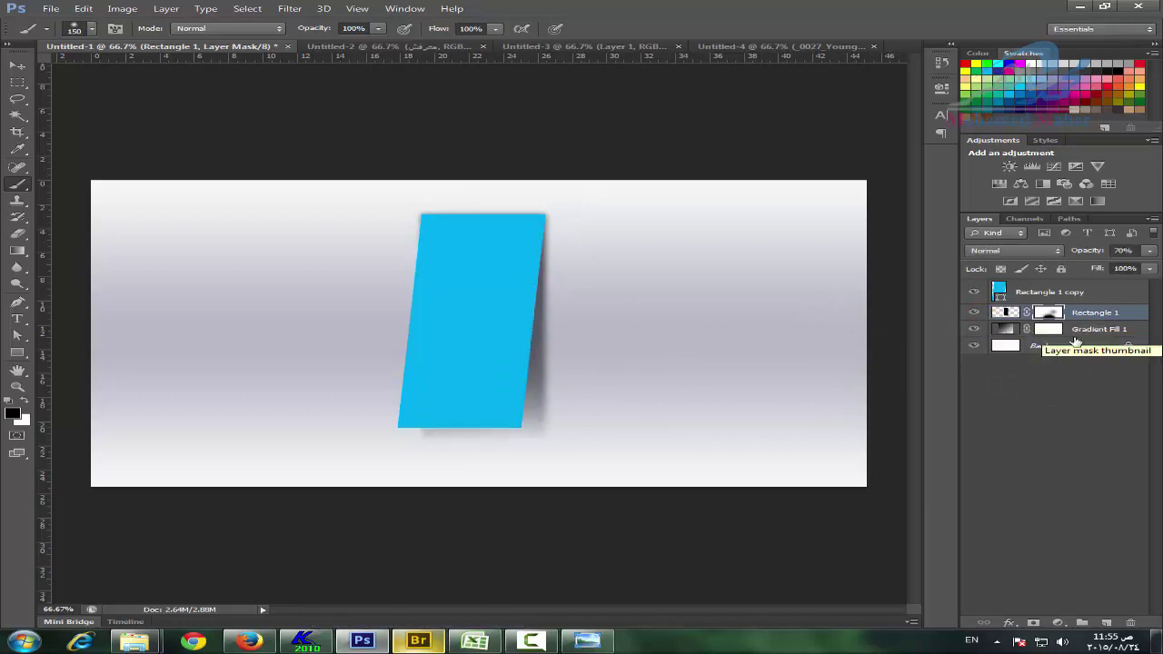
pyautogui.click(16, 386)
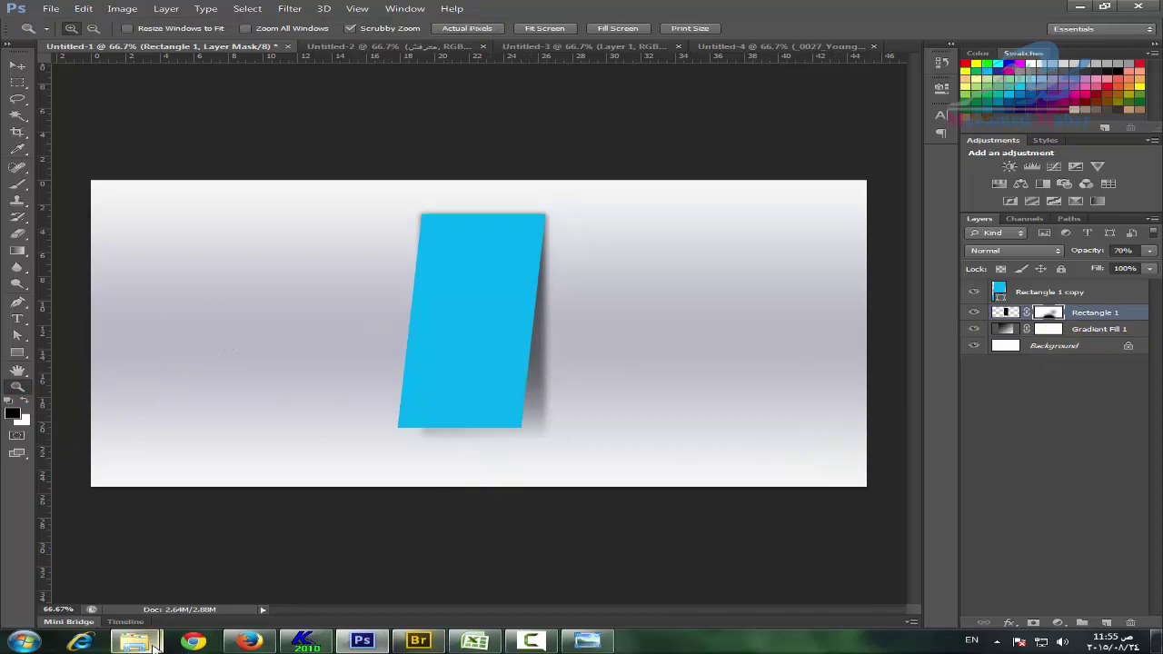
pyautogui.click(602, 644)
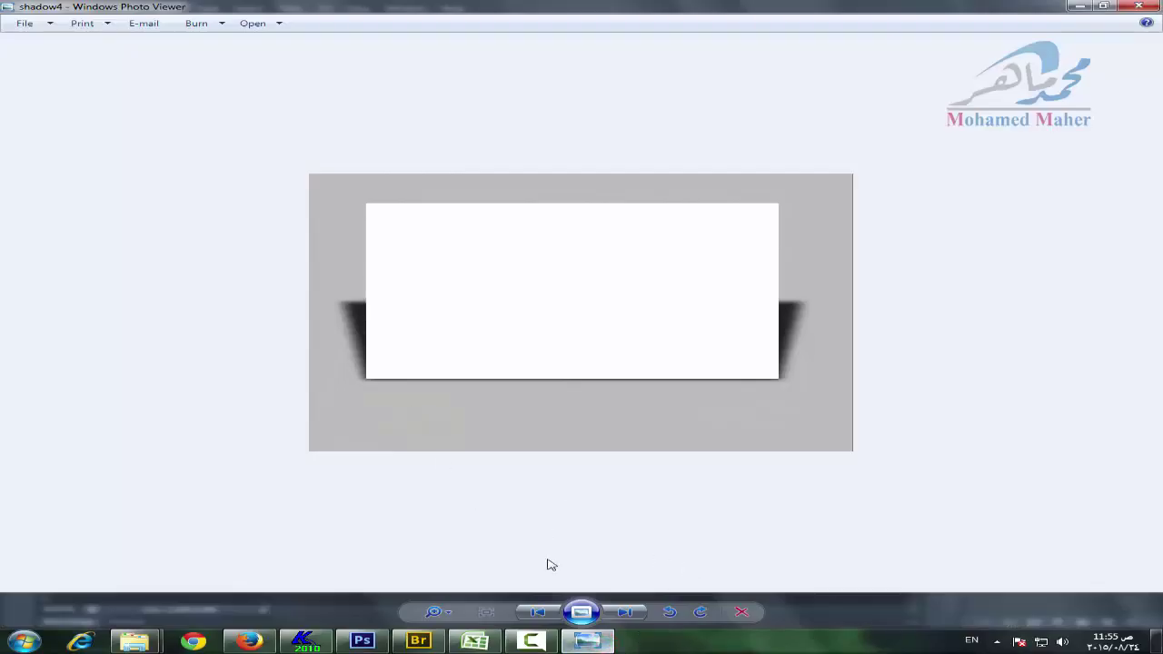
pyautogui.click(533, 615)
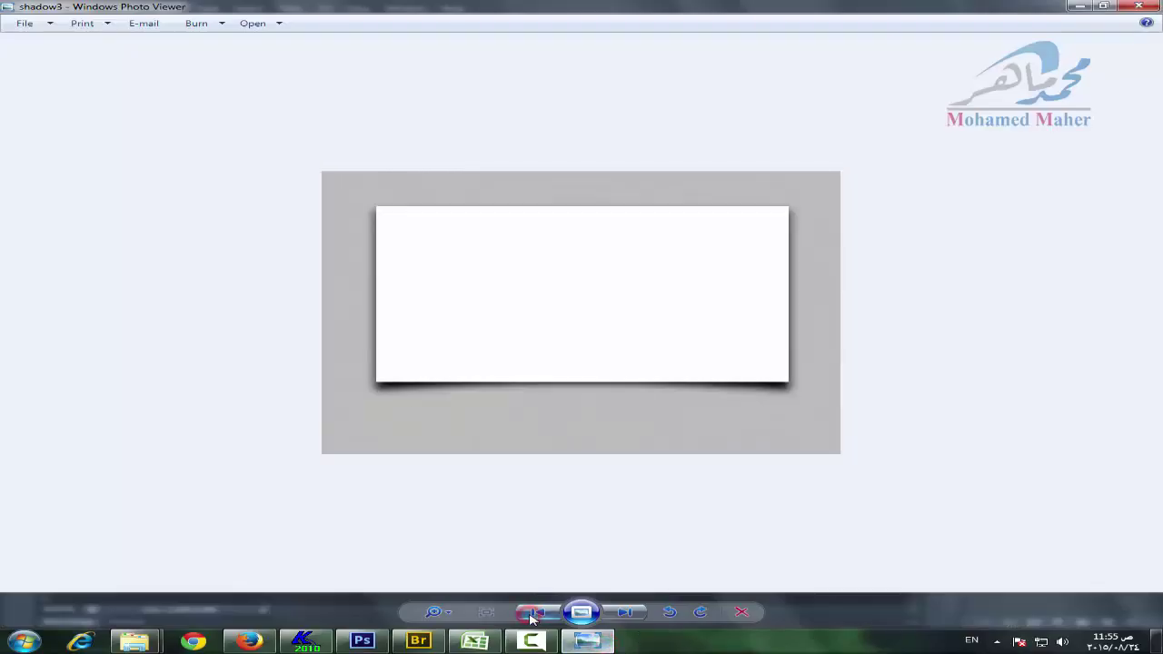
pyautogui.click(624, 613)
pyautogui.click(536, 615)
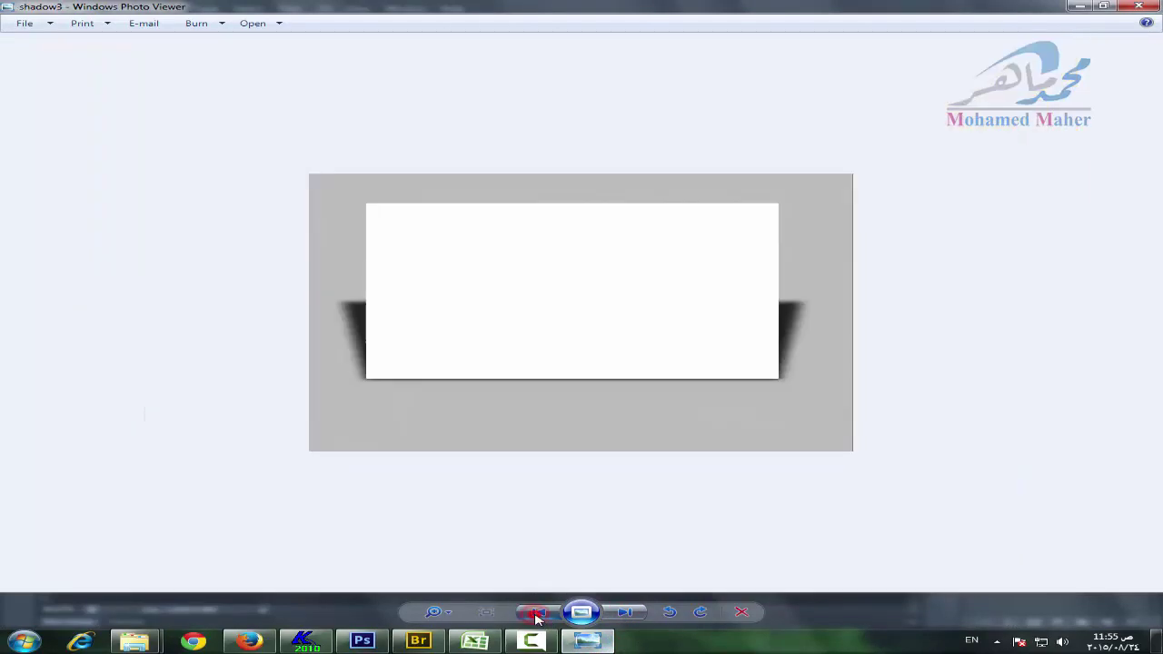
pyautogui.click(535, 615)
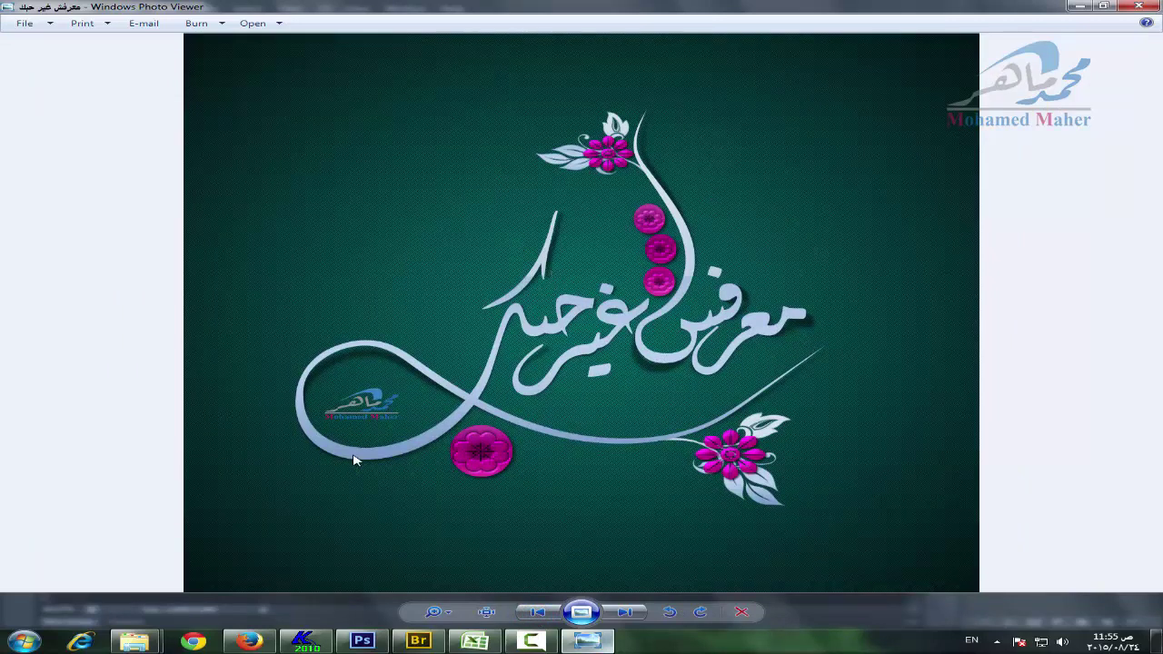
pyautogui.click(1072, 7)
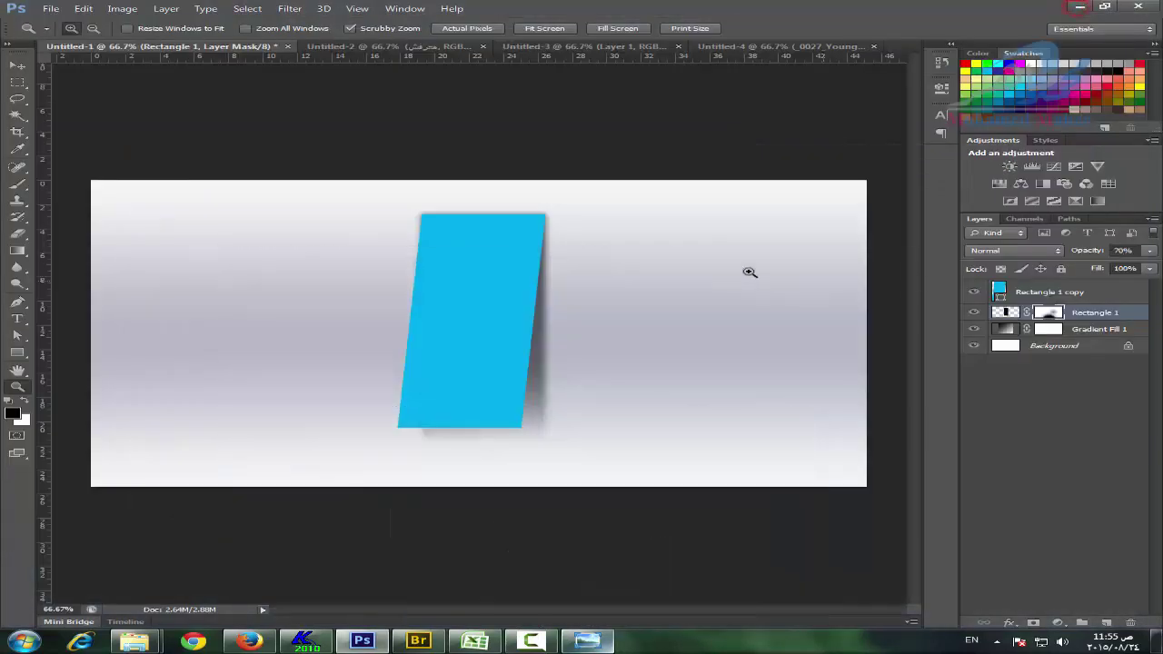
# Switch to the Untitled-2 calligraphy document at 100% and duplicate the calligraphy layer.
pyautogui.click(392, 47)
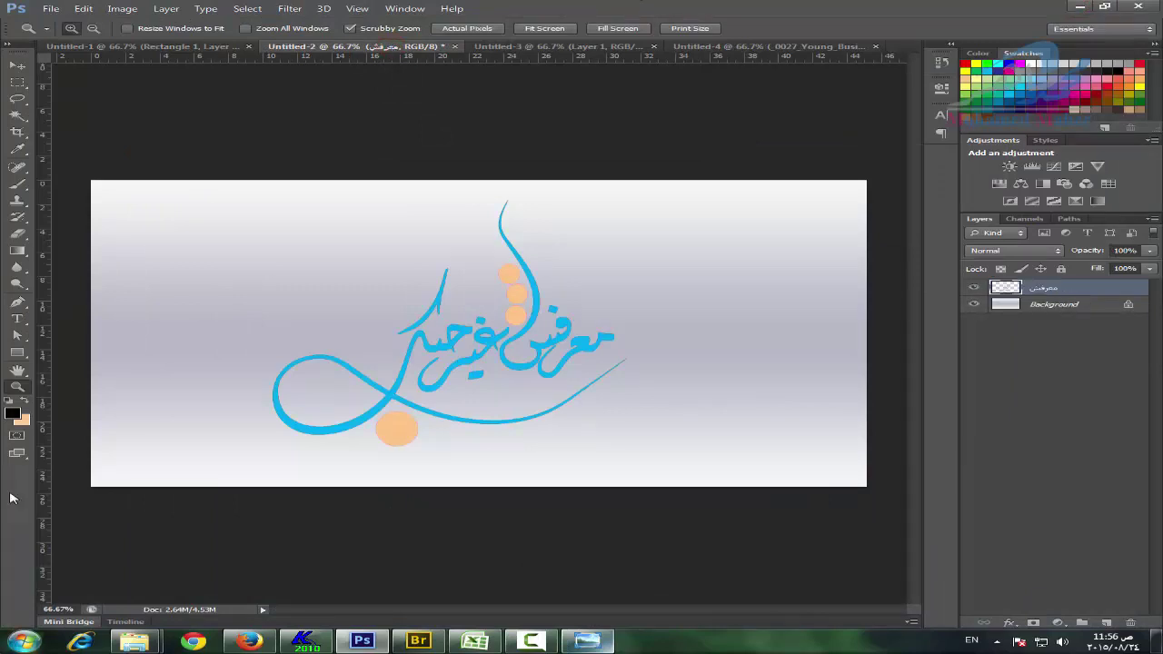
pyautogui.click(453, 379)
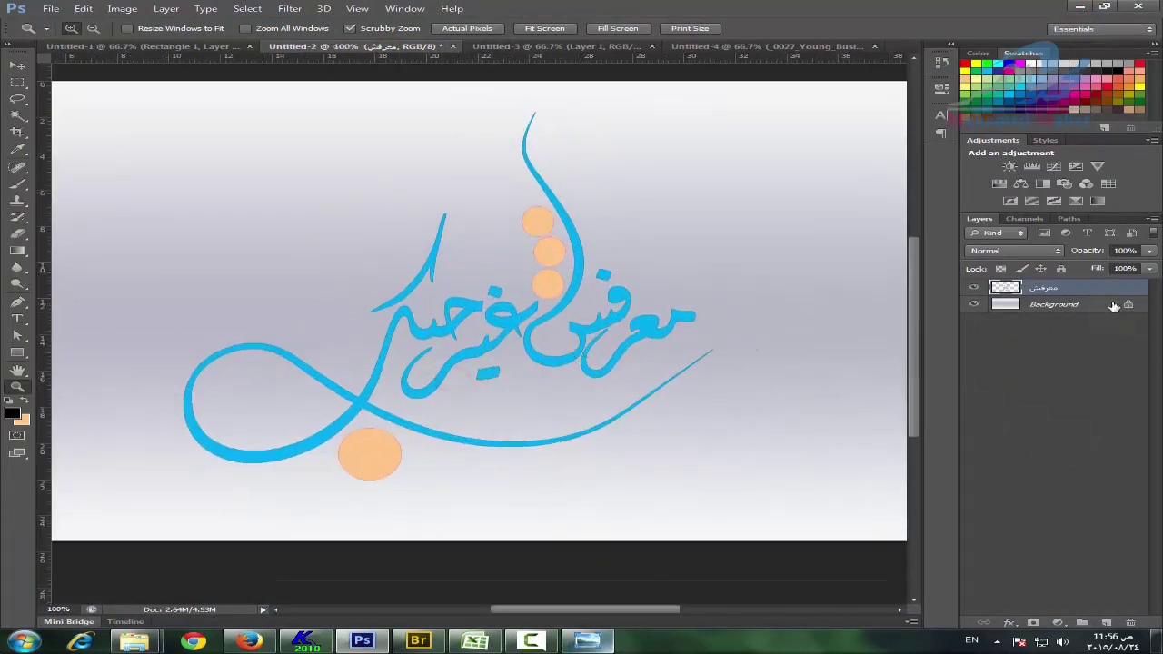
pyautogui.moveTo(1089, 289); pyautogui.dragTo(1106, 621)
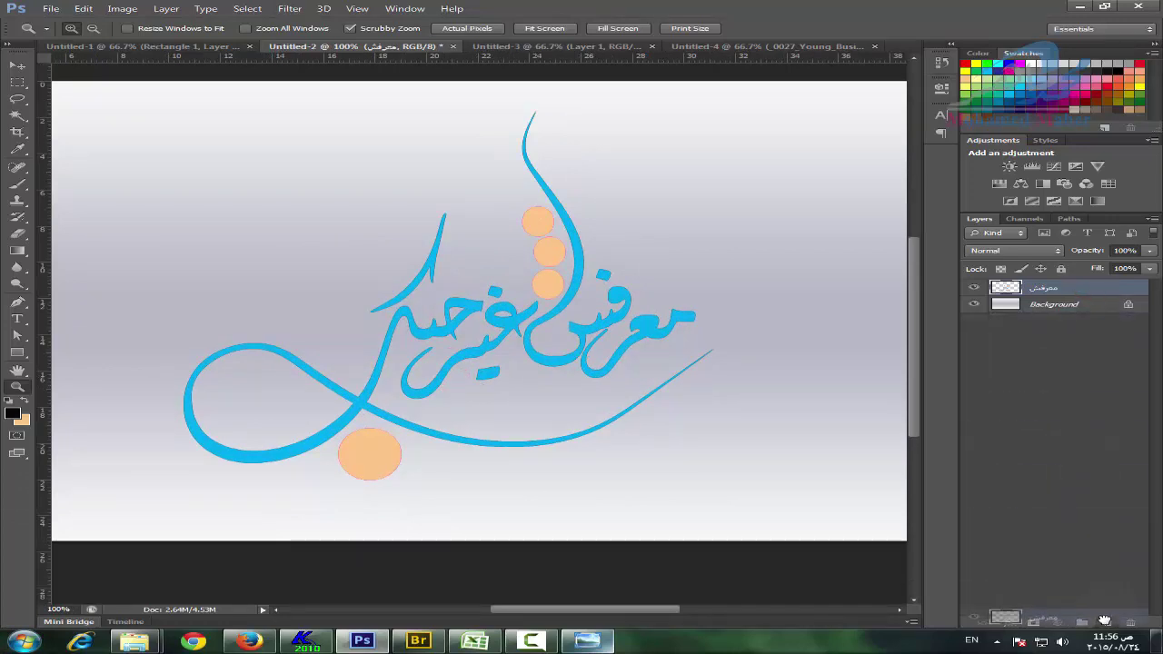
pyautogui.moveTo(1106, 622); pyautogui.dragTo(1106, 621)
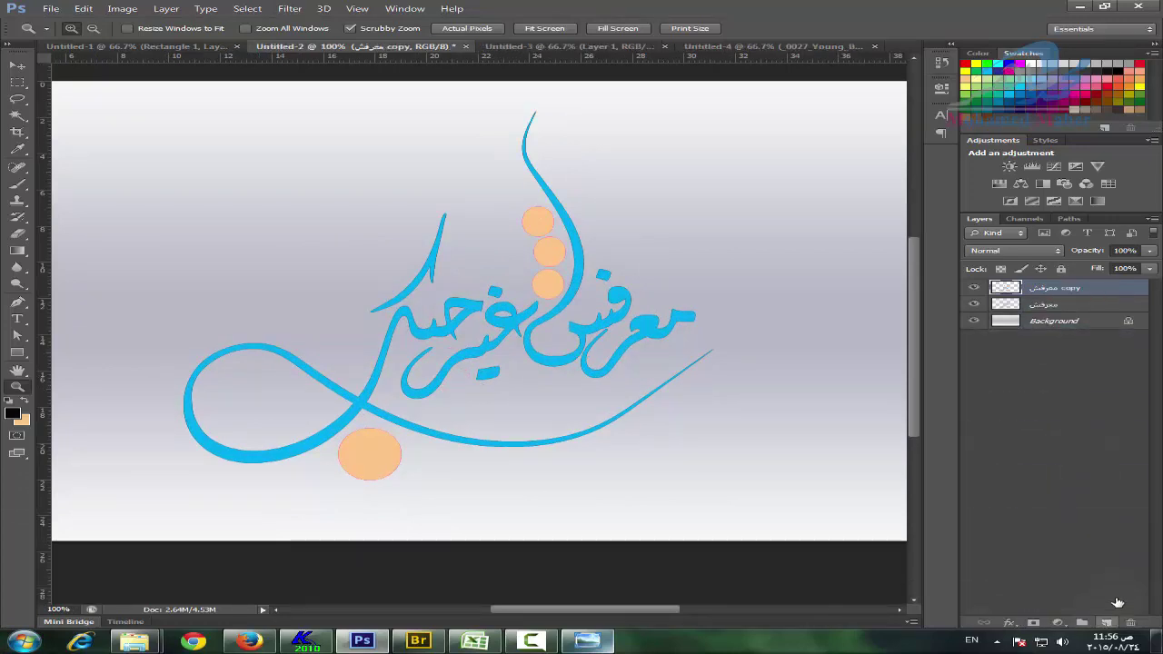
# Enlarge the Layers panel thumbnails and hide the calligraphy copy layer.
pyautogui.click(1041, 307)
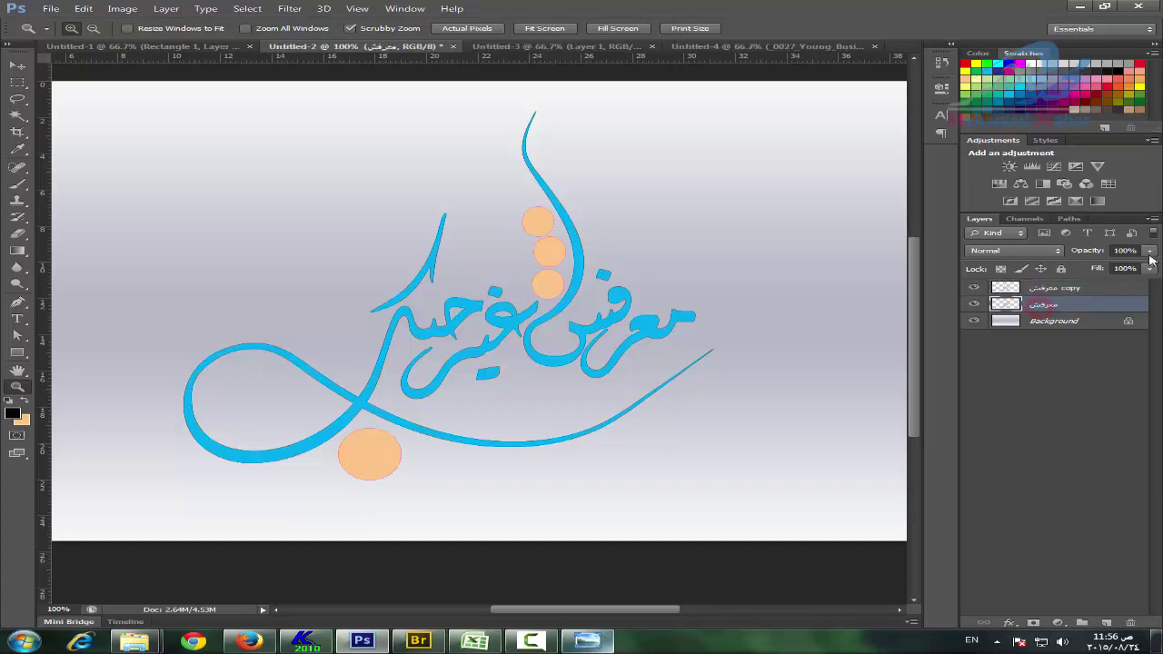
pyautogui.click(1152, 219)
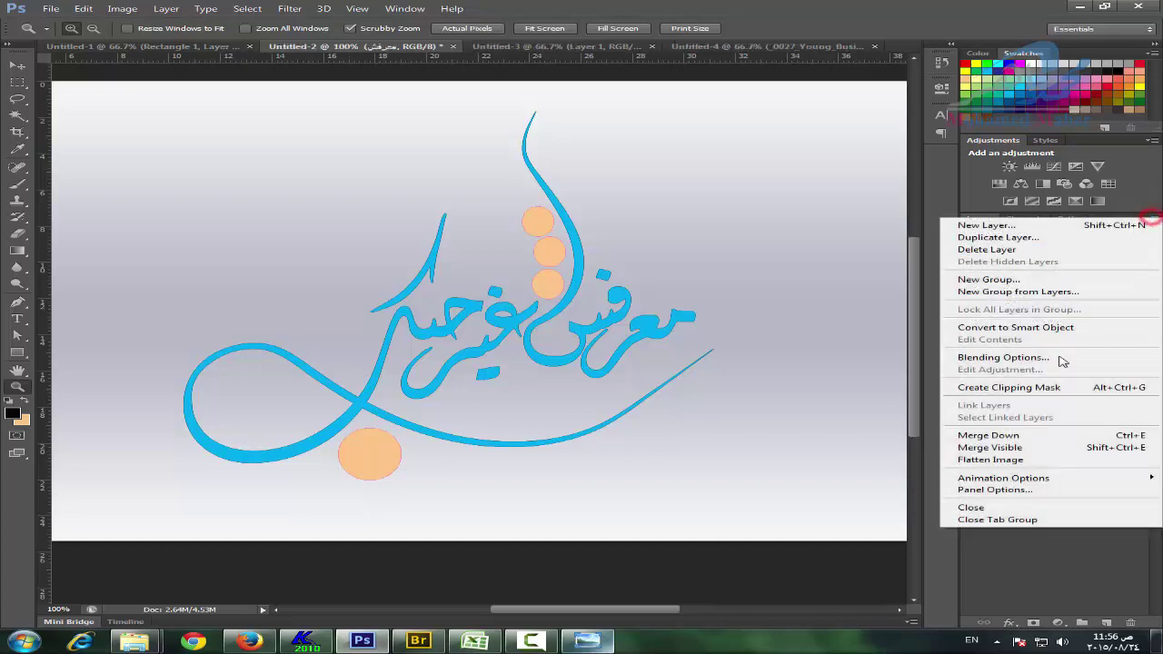
pyautogui.click(995, 490)
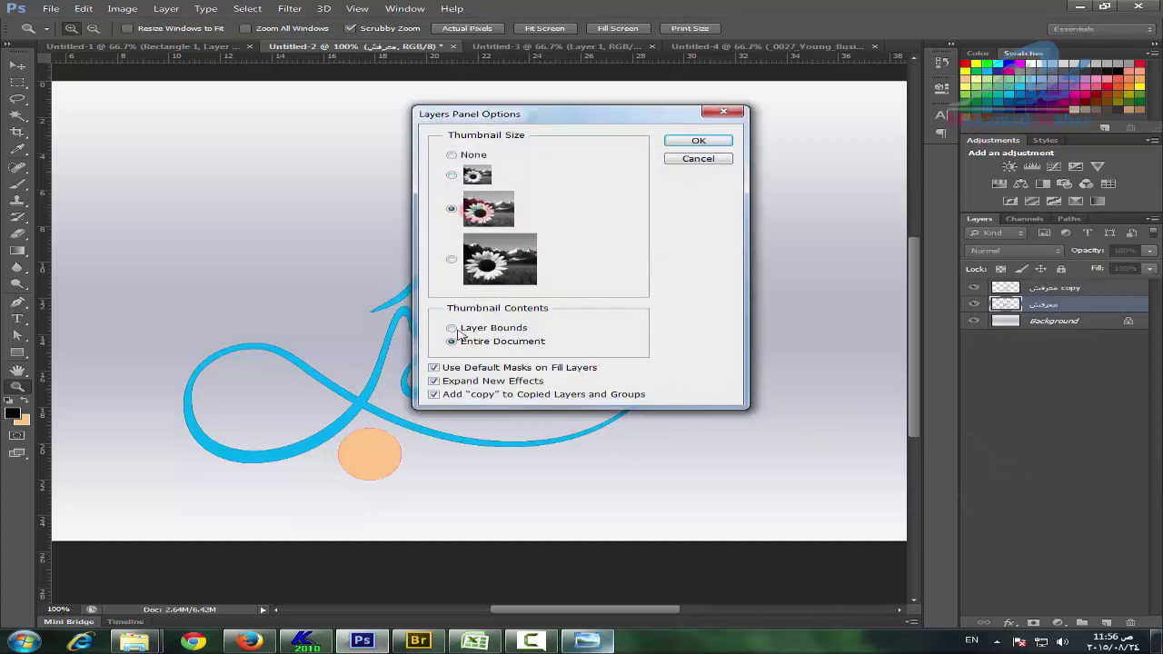
pyautogui.click(698, 141)
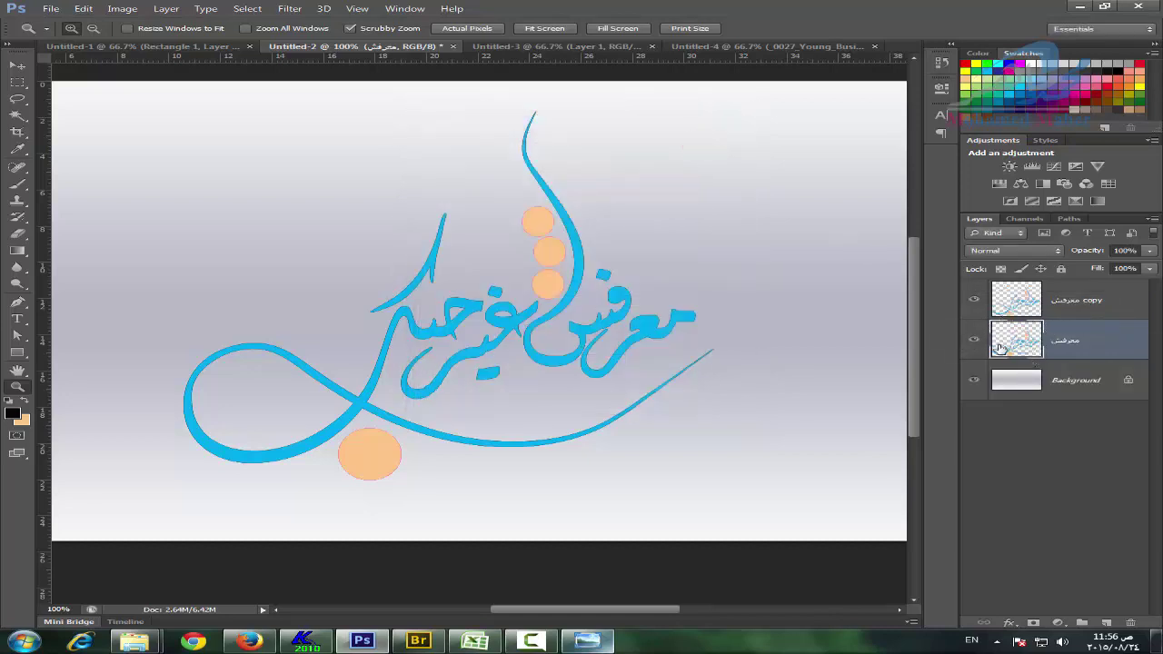
pyautogui.click(969, 300)
# Select the original calligraphy layer's pixels, fill them with pure black 000000, and deselect.
pyautogui.keyDown('ctrl'); pyautogui.click(1013, 338); pyautogui.keyUp('ctrl')
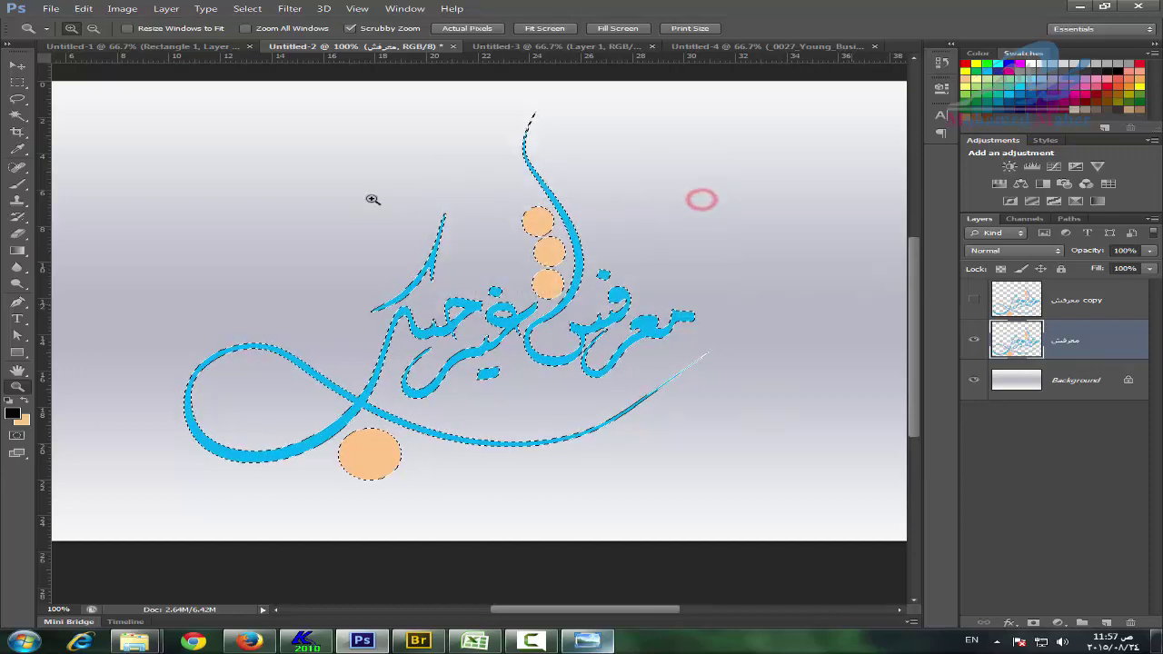
pyautogui.click(83, 8)
pyautogui.click(95, 191)
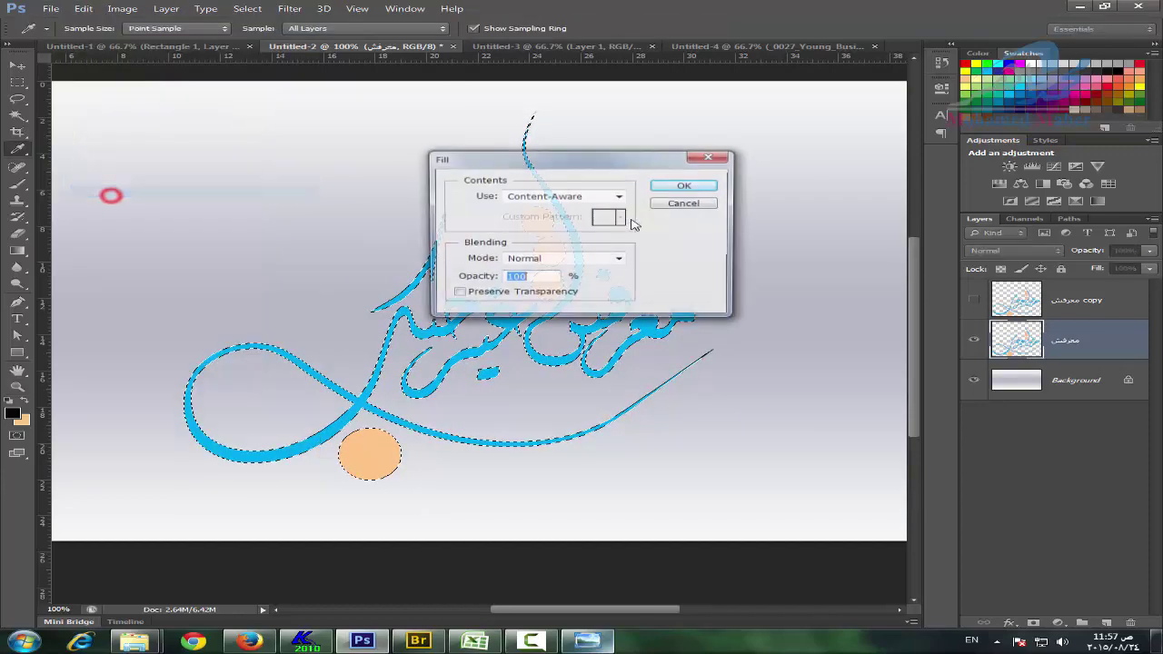
pyautogui.click(619, 197)
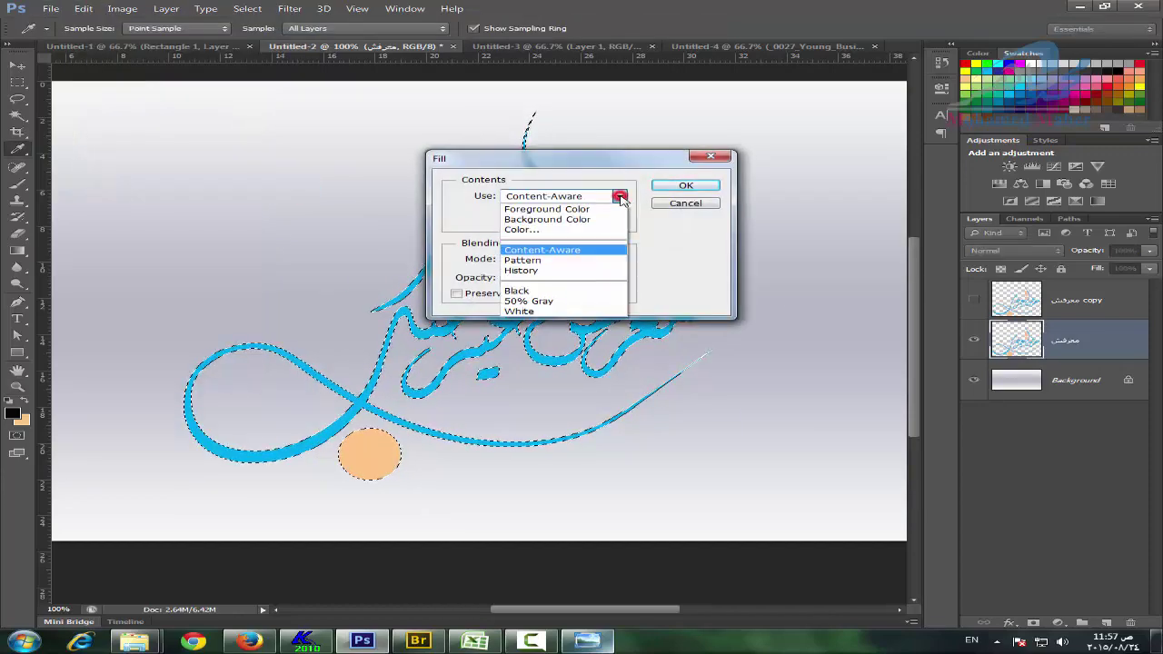
pyautogui.click(522, 229)
pyautogui.click(777, 343)
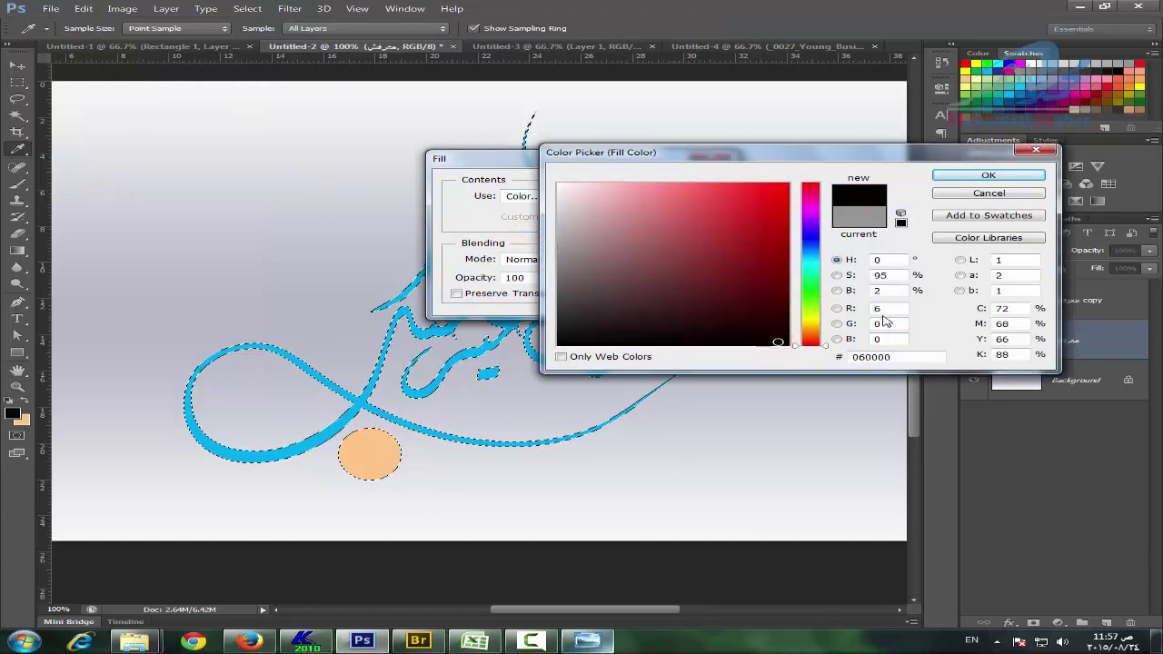
pyautogui.write('0')
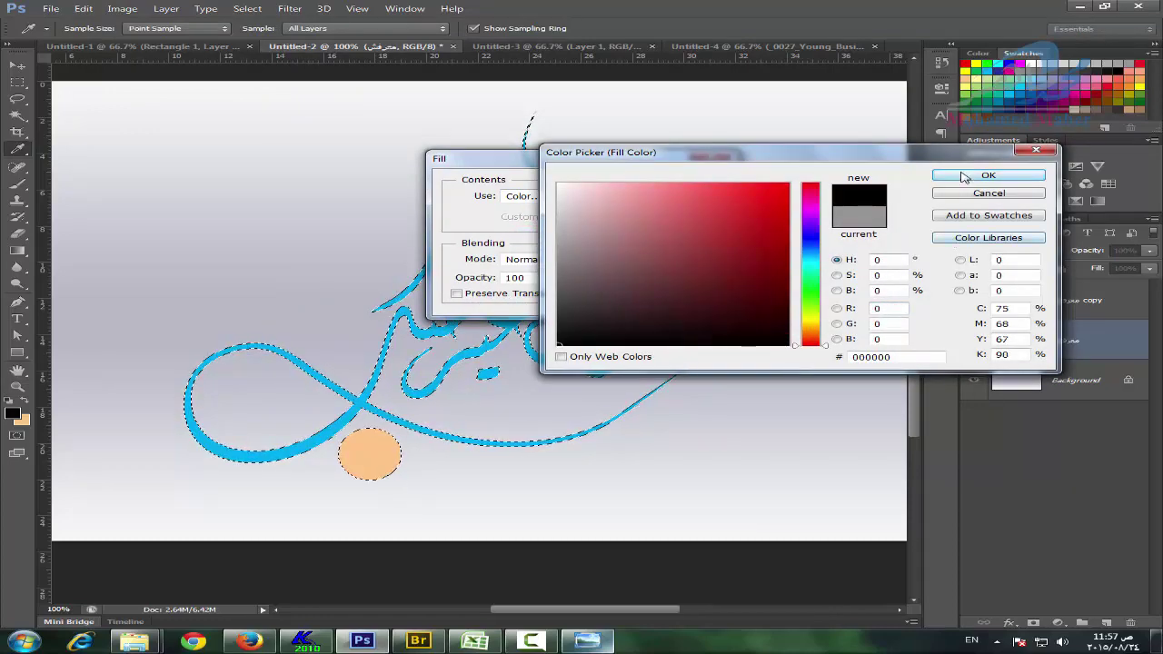
pyautogui.click(965, 175)
pyautogui.click(679, 188)
pyautogui.press('z')
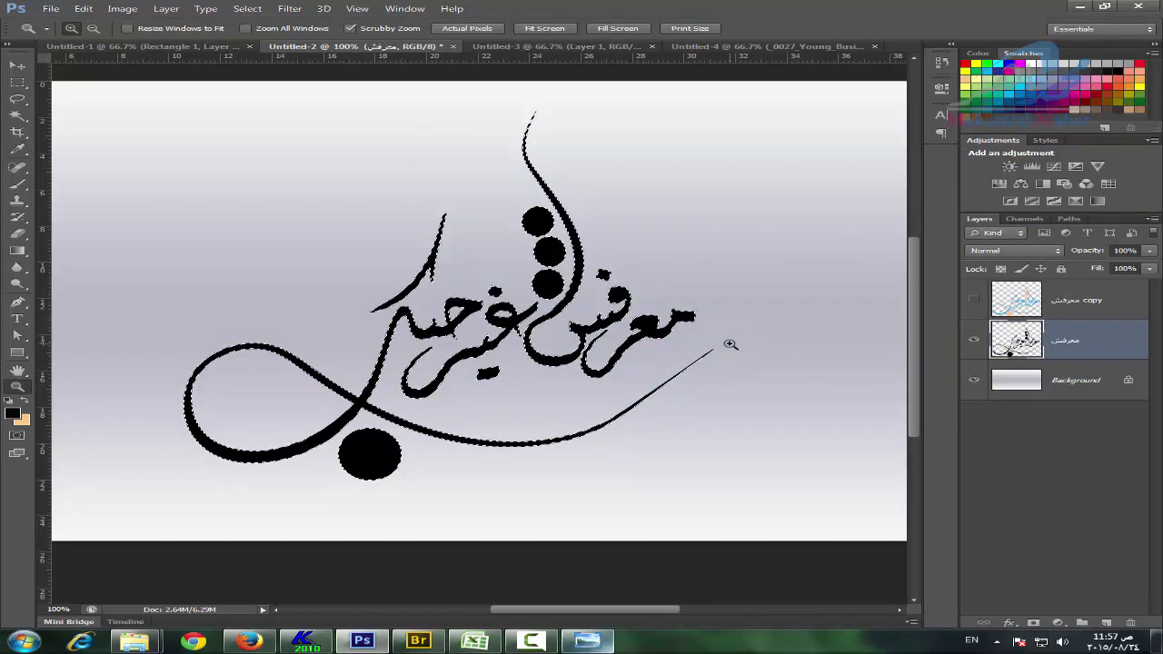
pyautogui.hotkey('ctrl', 'd')
# Show the blue calligraphy copy again and zoom to 200% on the upper strokes.
pyautogui.click(1084, 305)
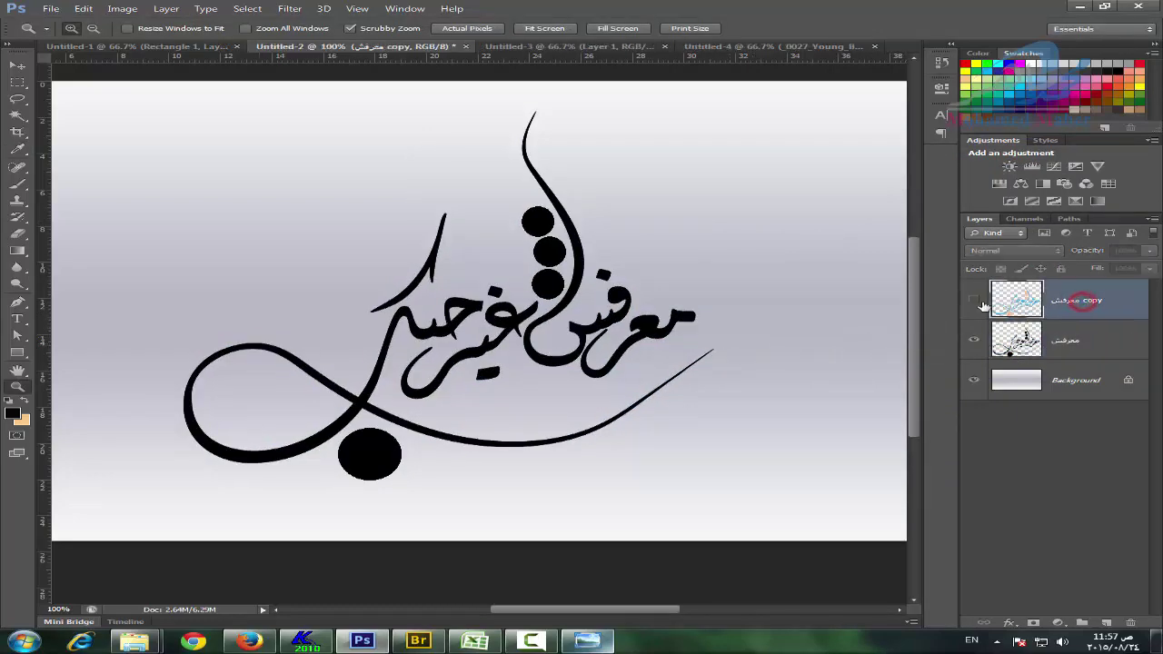
pyautogui.click(974, 300)
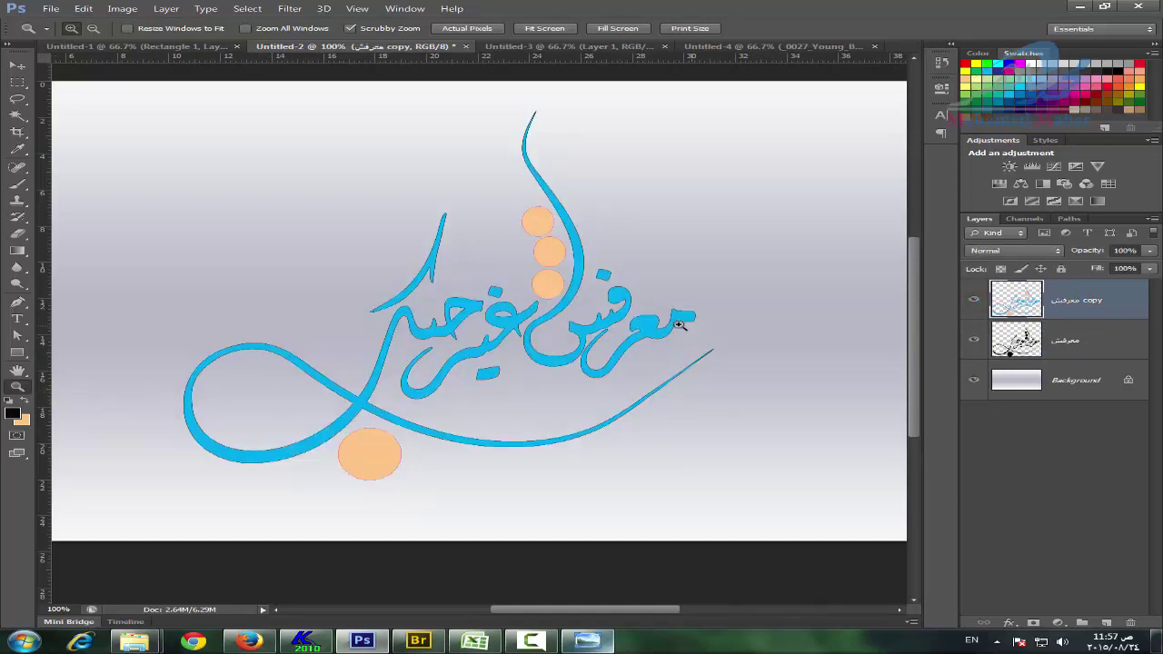
pyautogui.scroll(1, 636, 327)
pyautogui.scroll(1, 597, 333)
pyautogui.click(594, 245)
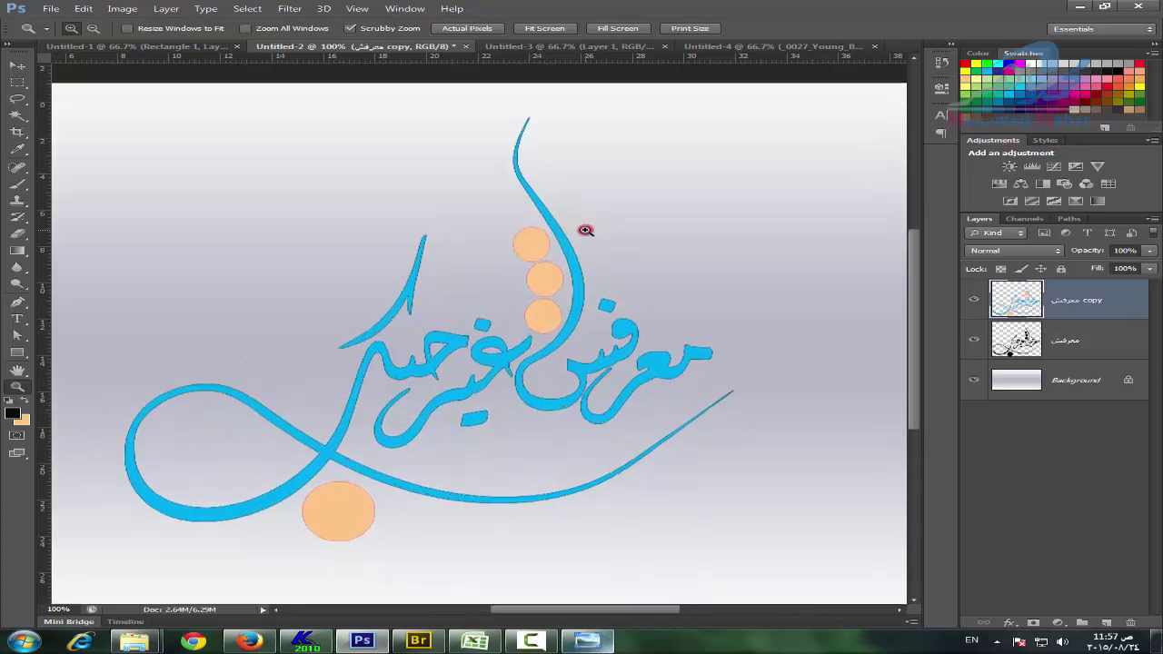
pyautogui.scroll(2, 603, 324)
pyautogui.scroll(2, 602, 323)
pyautogui.scroll(1, 603, 323)
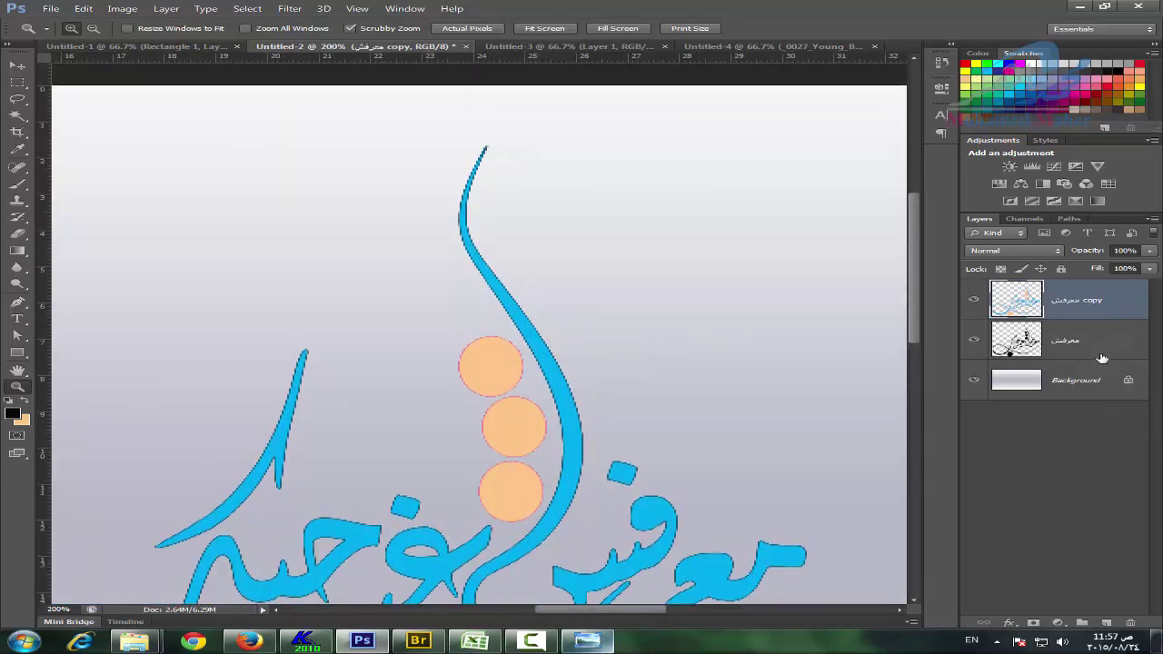
# Select the black calligraphy layer and switch to the Smudge tool.
pyautogui.click(1099, 354)
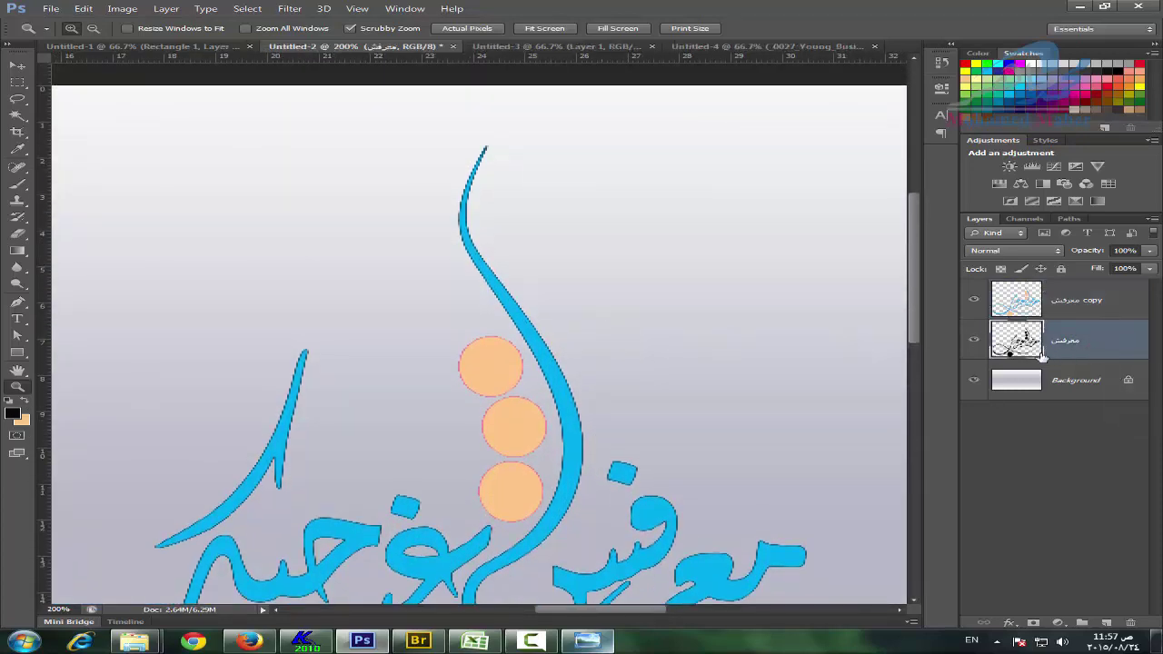
pyautogui.click(18, 286)
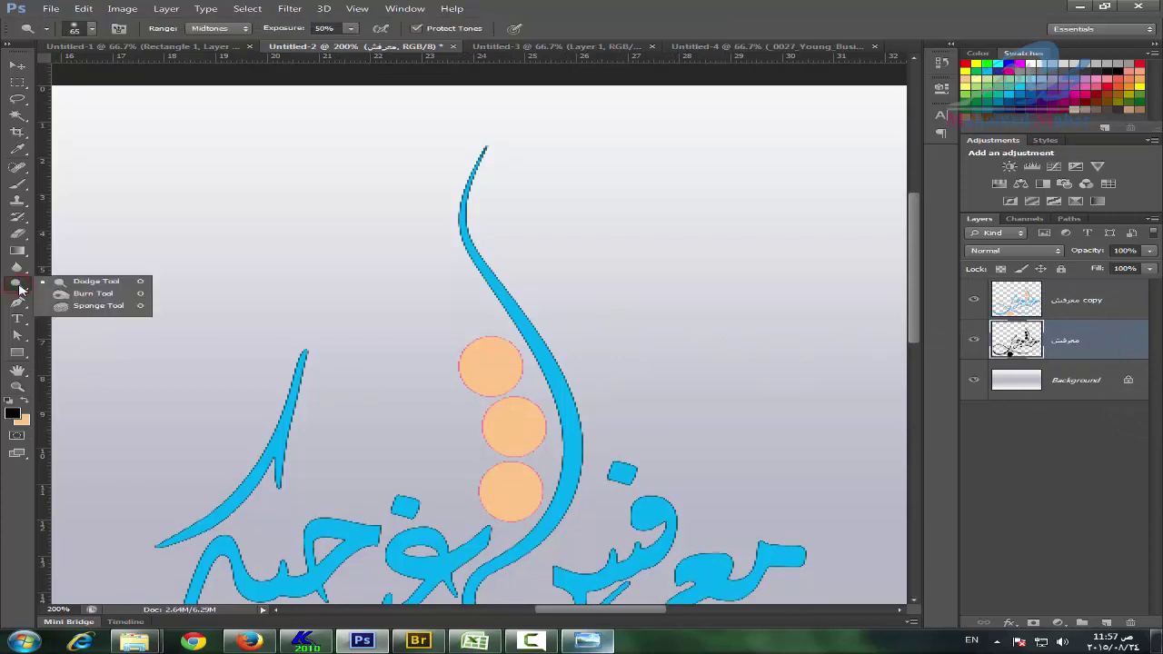
pyautogui.click(30, 274)
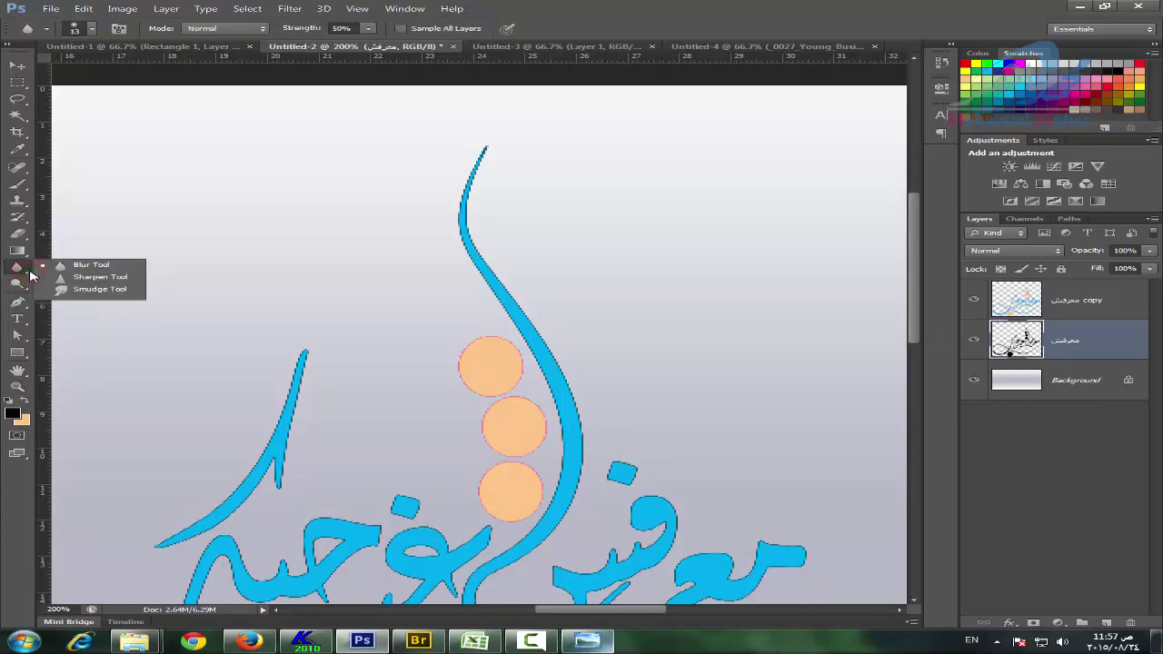
pyautogui.click(100, 288)
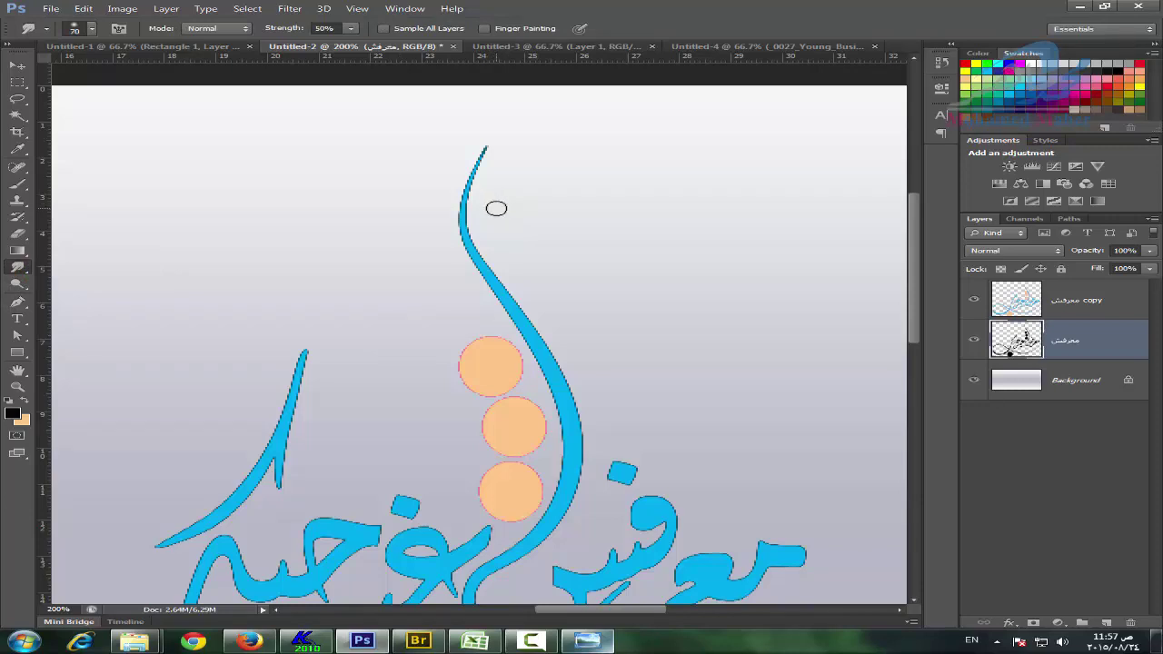
# Smudge shadow along the upper-left stroke's right edge, resizing the brush from 200.
pyautogui.press(']')
pyautogui.press(']')
pyautogui.press(']')
pyautogui.press(']')
pyautogui.press(']')
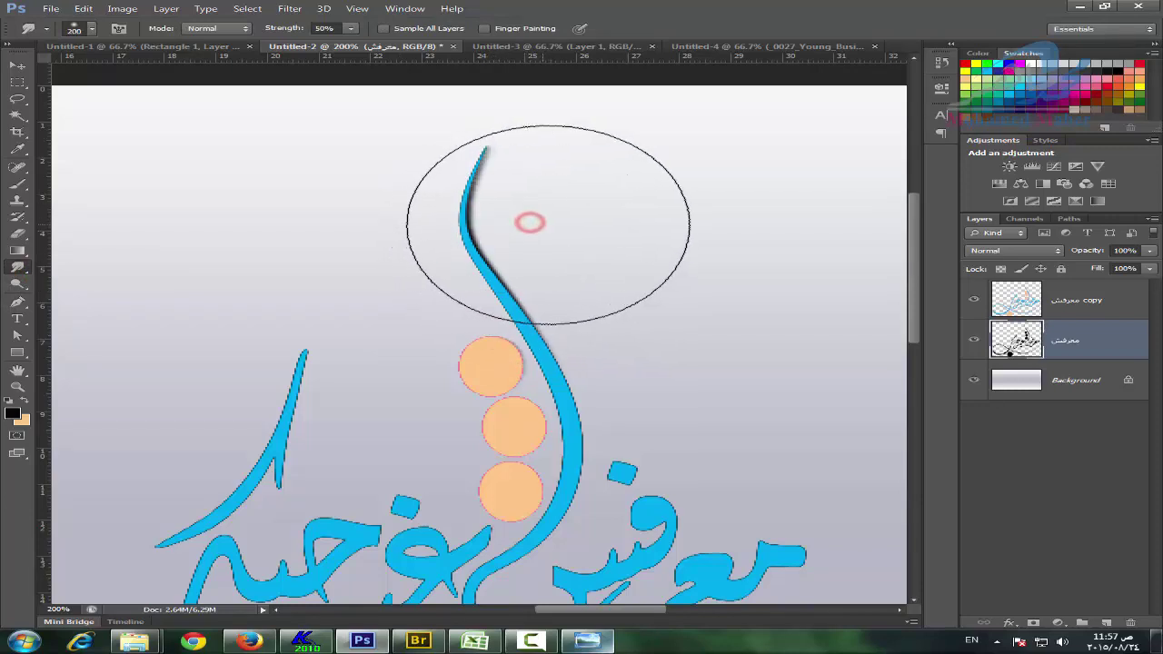
pyautogui.moveTo(548, 225); pyautogui.dragTo(584, 260)
pyautogui.scroll(-1, 706, 330)
pyautogui.scroll(-2, 696, 352)
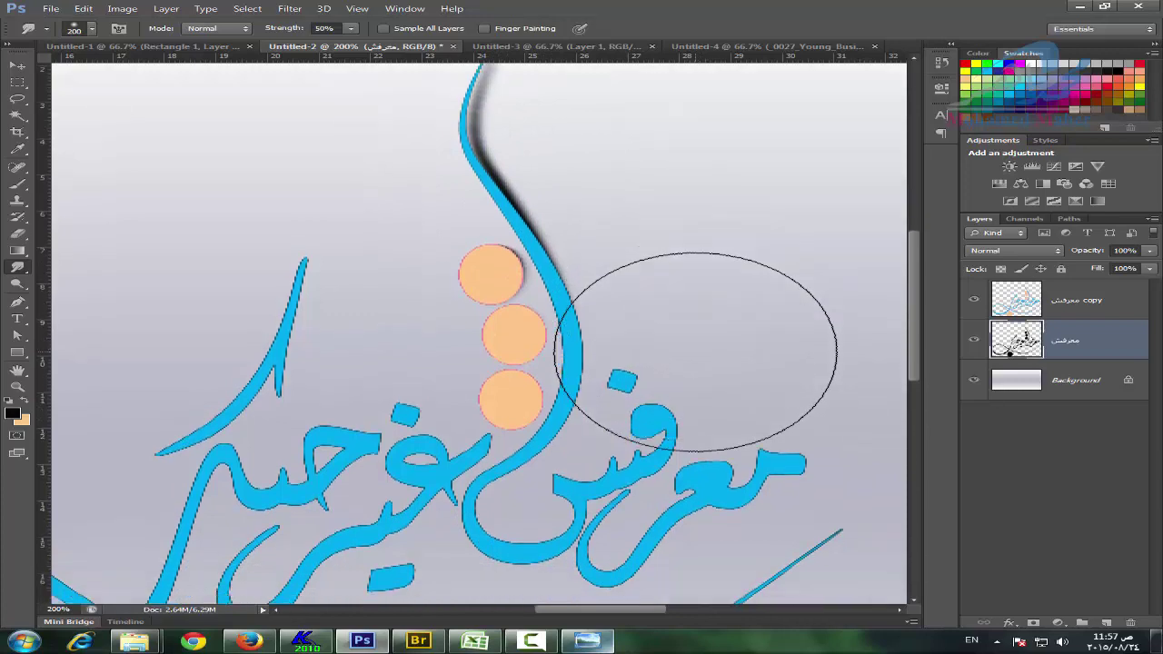
pyautogui.scroll(-3, 718, 300)
pyautogui.scroll(-2, 701, 312)
pyautogui.scroll(-2, 696, 350)
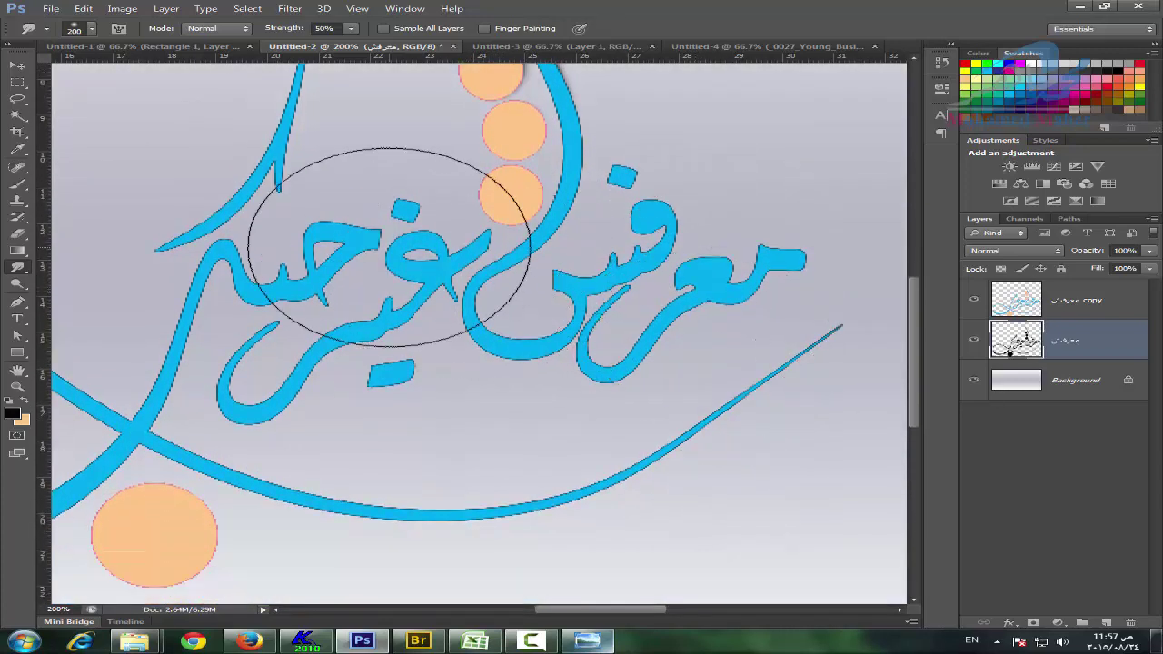
pyautogui.scroll(2, 389, 246)
pyautogui.press('[')
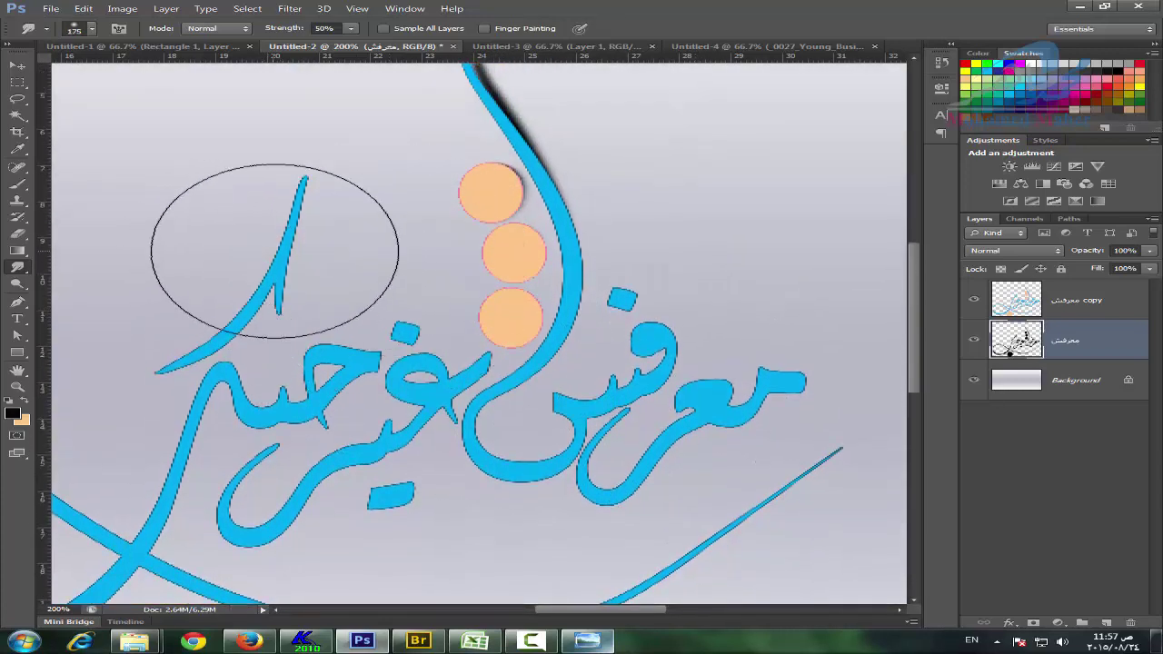
pyautogui.press('[')
pyautogui.press('[')
pyautogui.press('[')
pyautogui.press('[')
pyautogui.moveTo(295, 263)
pyautogui.mouseDown()
pyautogui.moveTo(317, 216)
pyautogui.moveTo(292, 169)
pyautogui.moveTo(316, 187)
pyautogui.mouseUp()
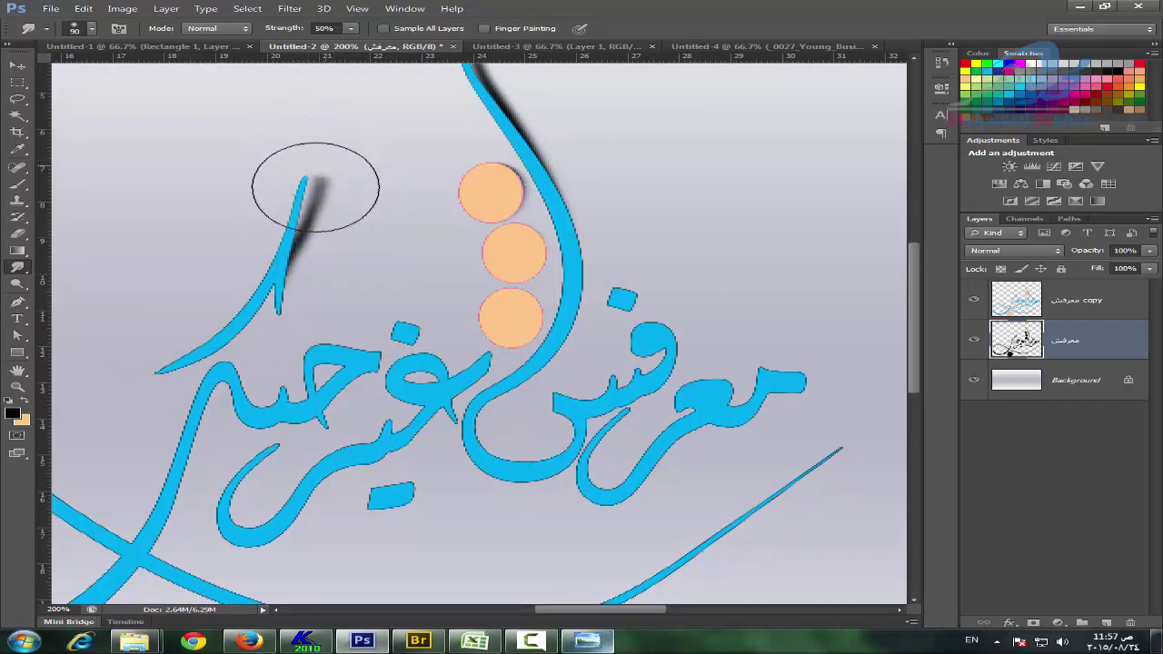
# Smudge shadow along the lower-left loop's inner upper-left edge with a larger brush.
pyautogui.scroll(-2, 441, 337)
pyautogui.scroll(-1, 351, 324)
pyautogui.moveTo(247, 377); pyautogui.dragTo(736, 299)
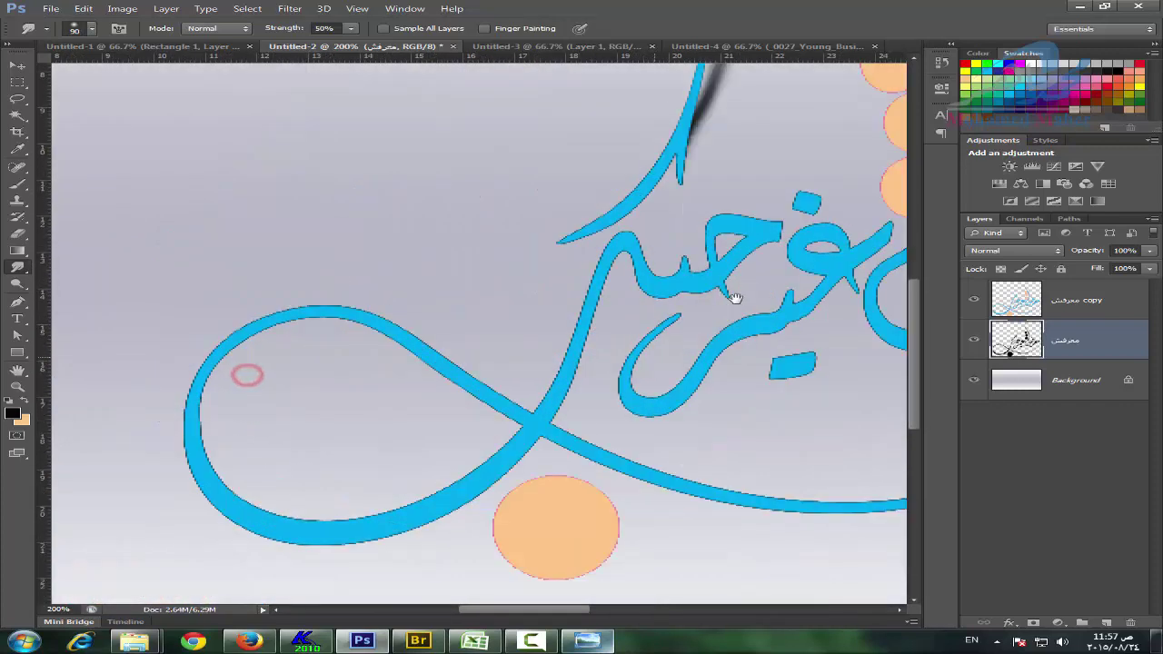
pyautogui.press(']')
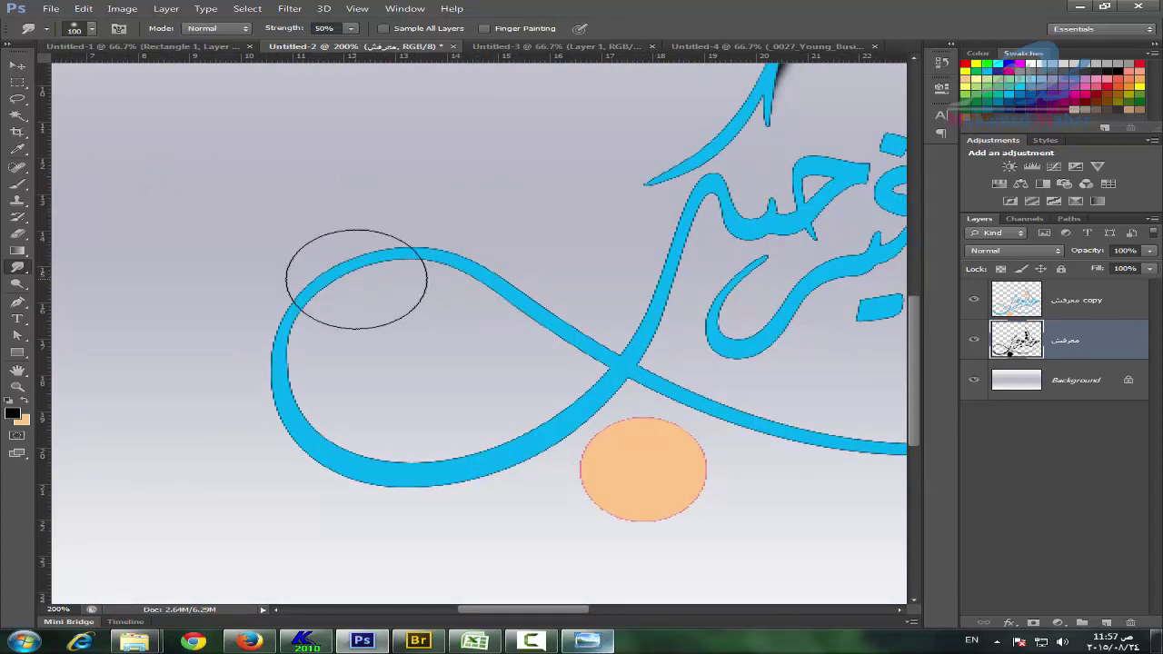
pyautogui.press(']')
pyautogui.press(']')
pyautogui.press(']')
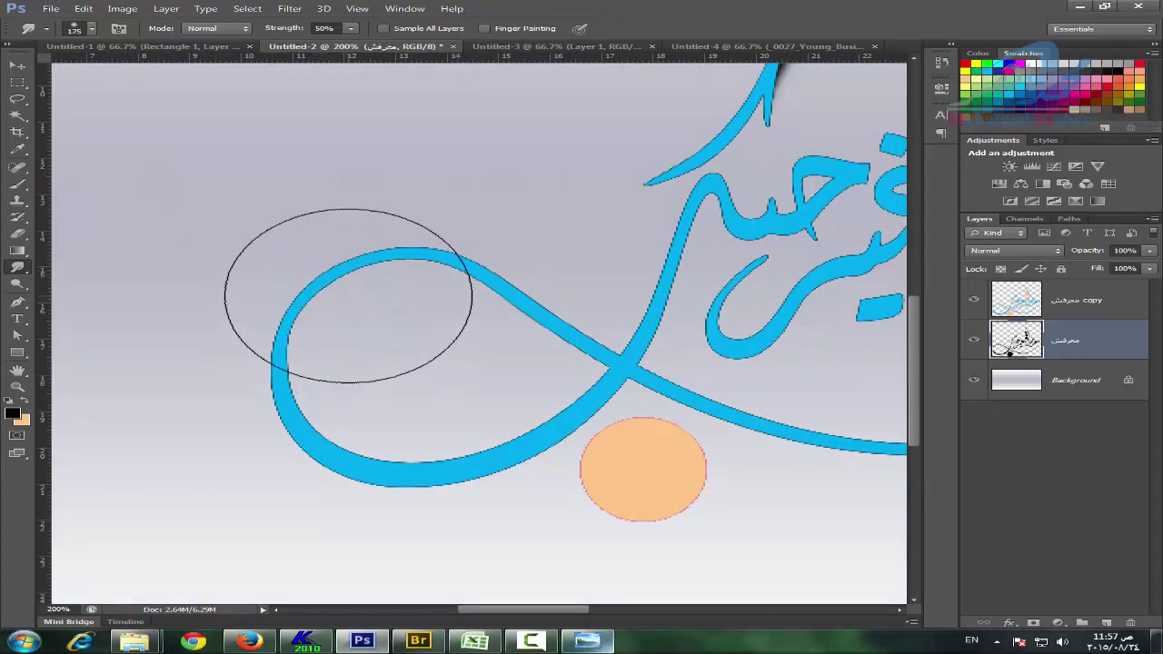
pyautogui.moveTo(351, 291); pyautogui.dragTo(402, 322)
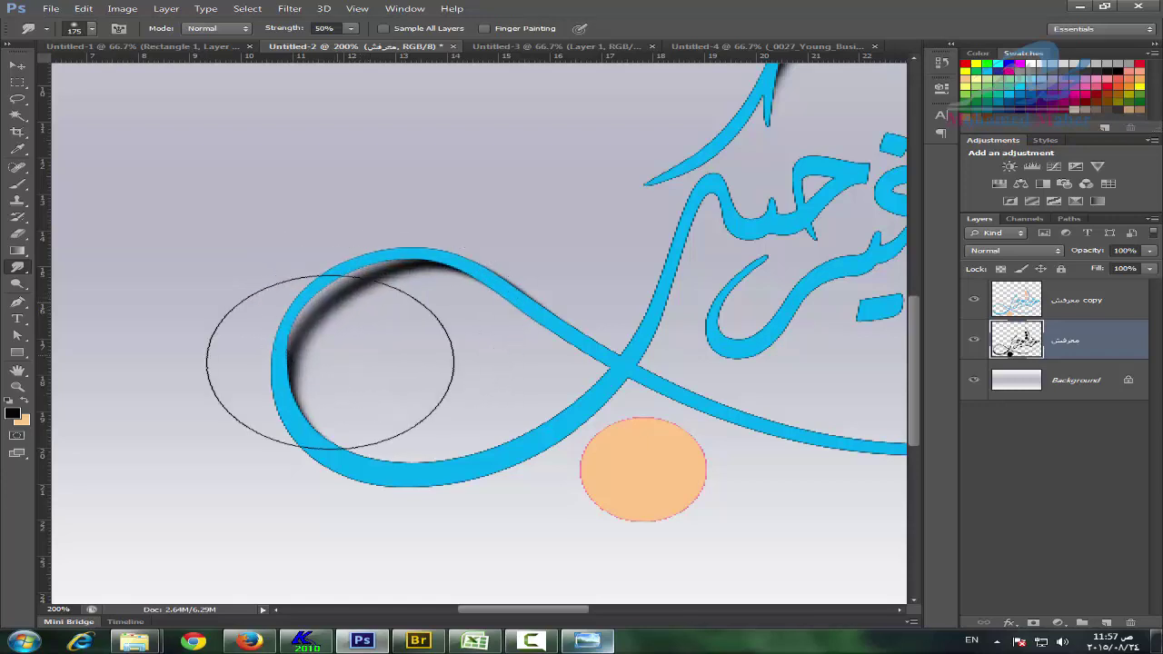
pyautogui.click(324, 354)
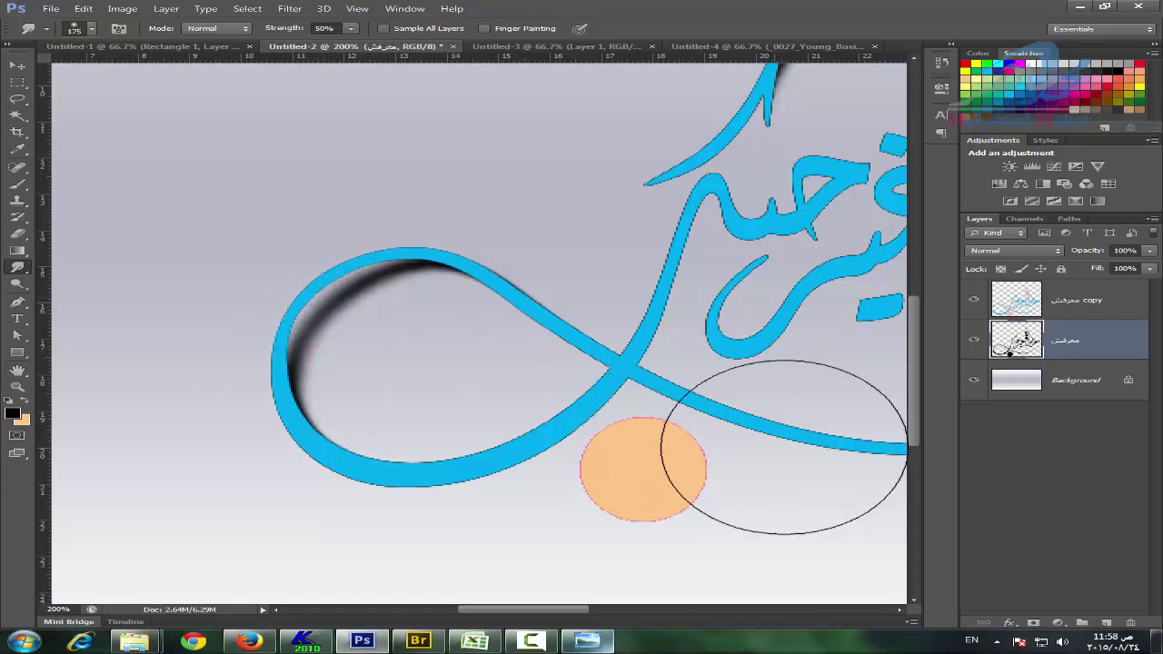
# Smear shadow beneath the long lower tail out toward its tip with a 300 brush.
pyautogui.moveTo(604, 377); pyautogui.dragTo(278, 324)
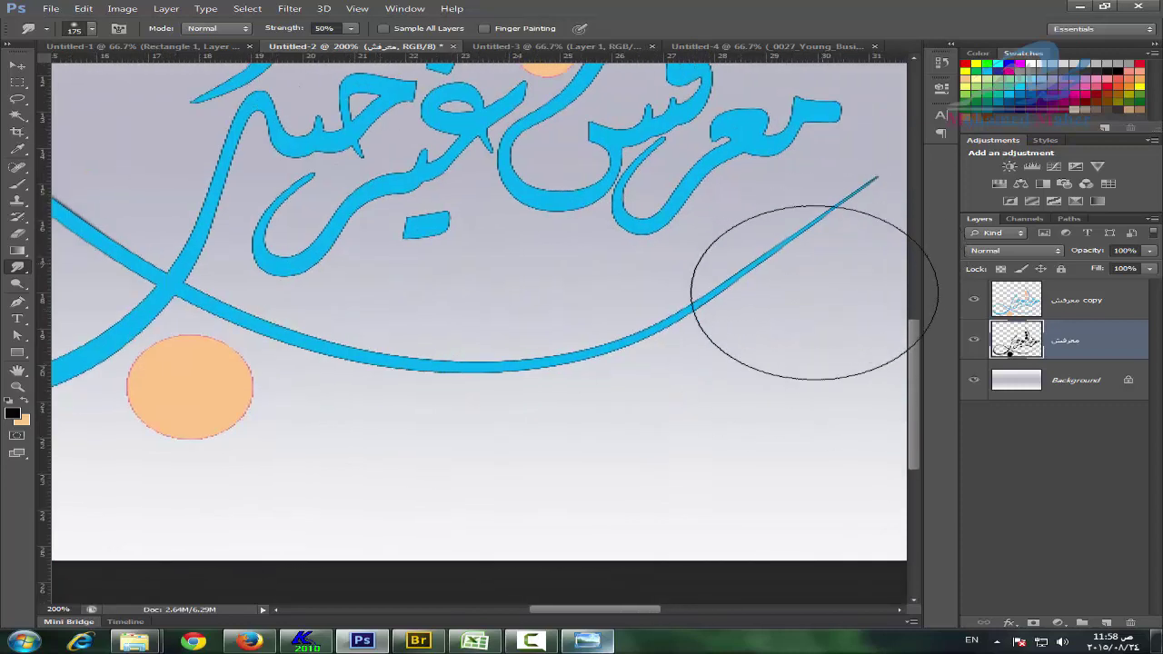
pyautogui.moveTo(704, 340); pyautogui.dragTo(595, 345)
pyautogui.press(']')
pyautogui.press(']')
pyautogui.press(']')
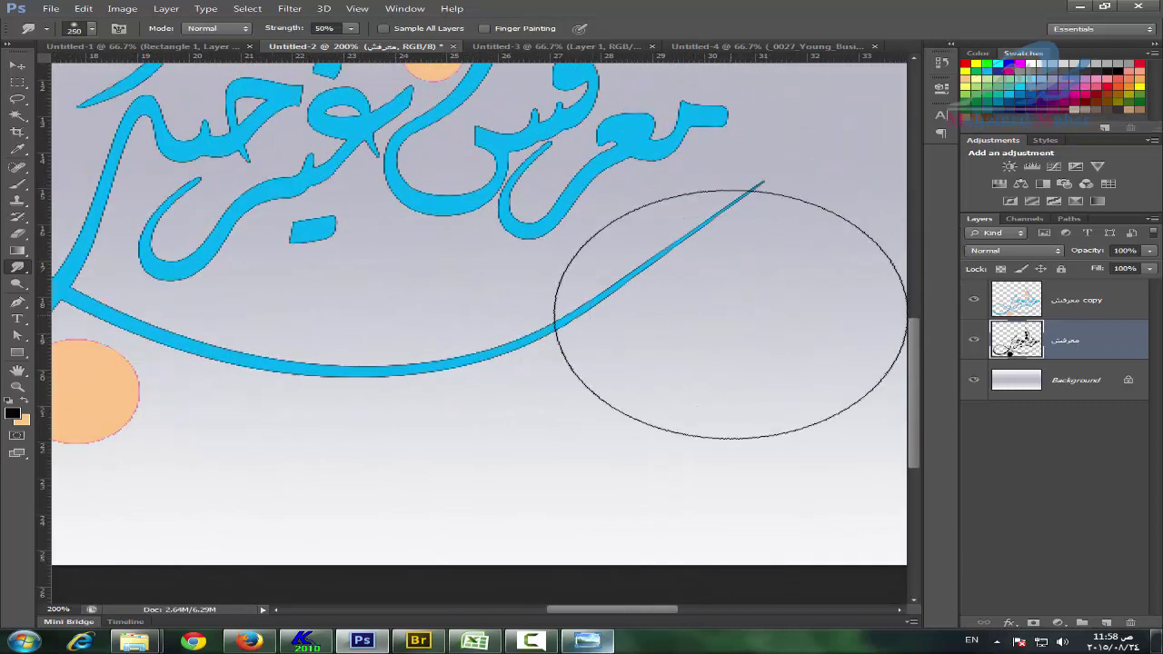
pyautogui.press(']')
pyautogui.press(']')
pyautogui.moveTo(730, 333); pyautogui.dragTo(727, 332)
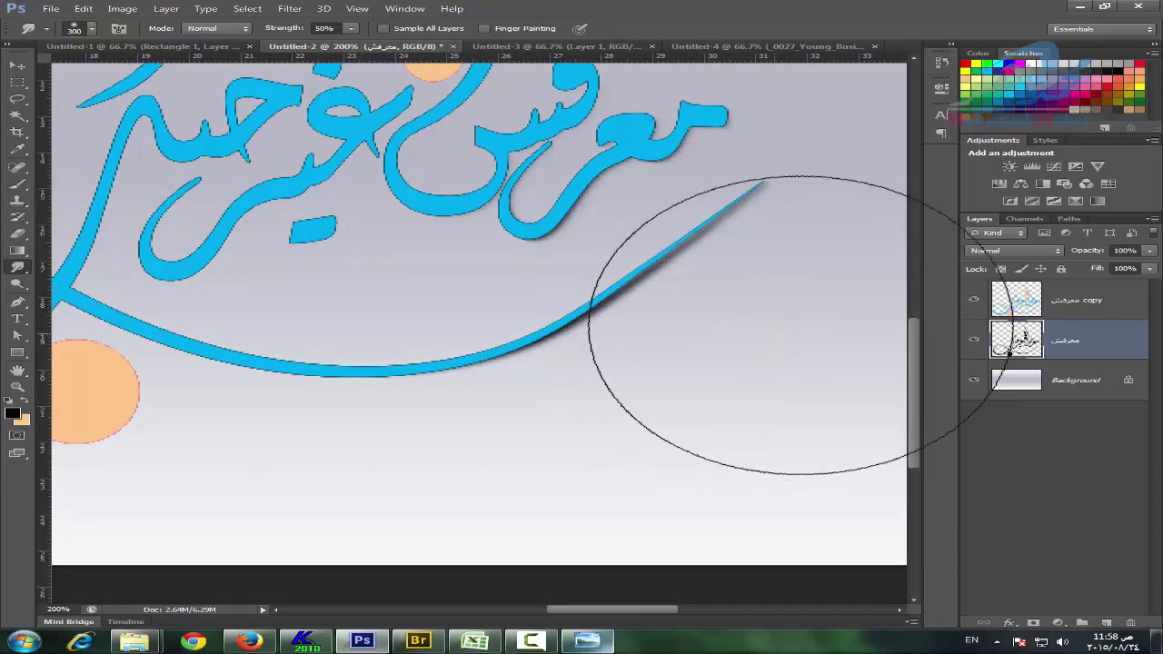
pyautogui.moveTo(820, 308); pyautogui.dragTo(818, 306)
pyautogui.click(845, 309)
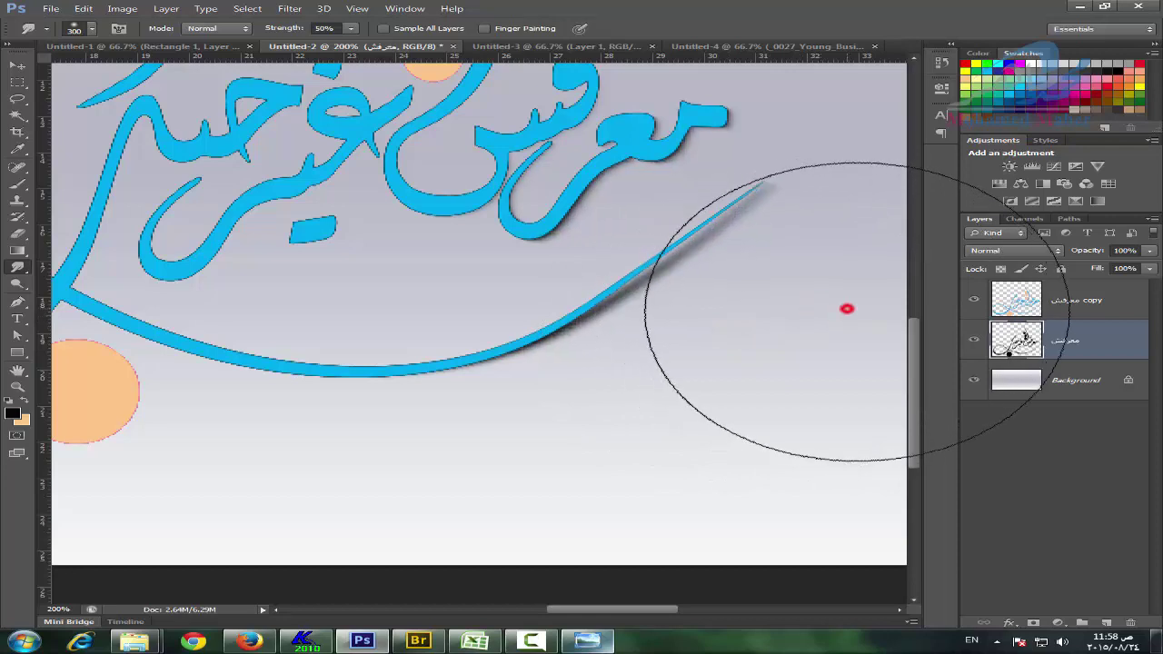
pyautogui.click(683, 338)
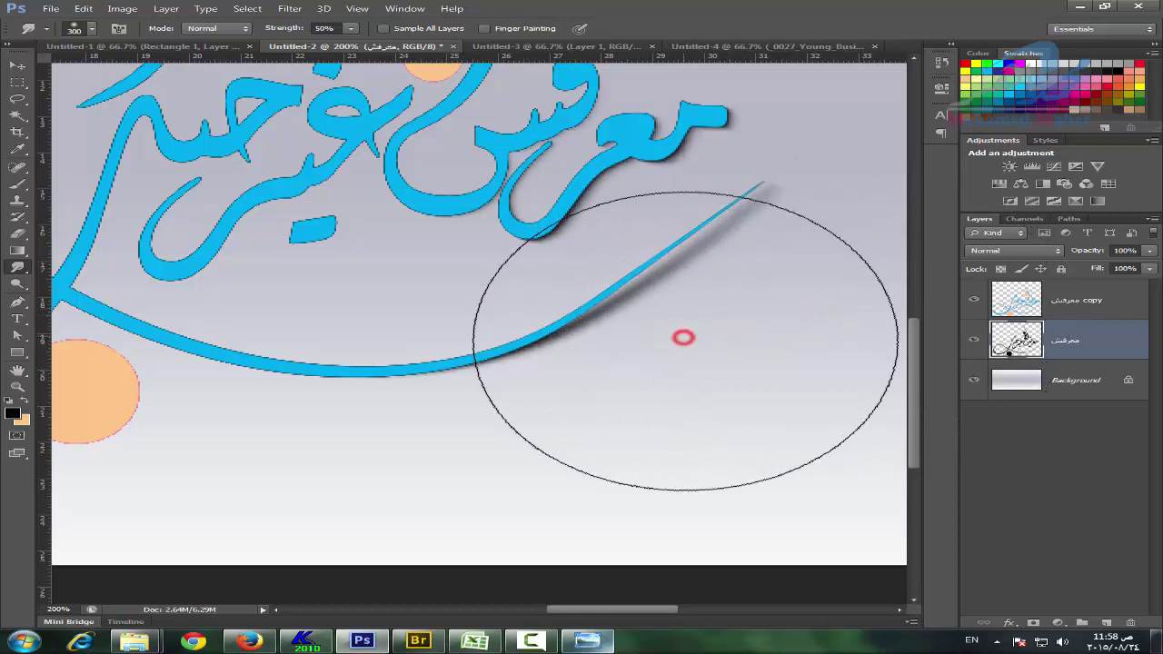
pyautogui.scroll(3, 708, 464)
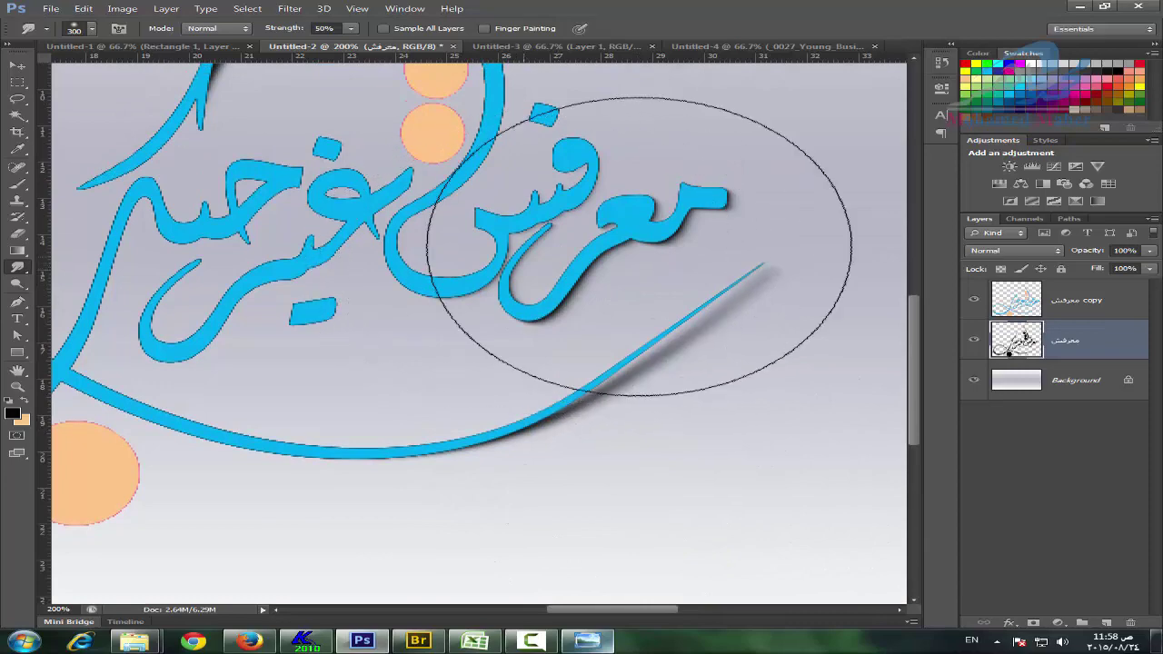
# Smudge shadow under and along the middle word's lower stroke with a small brush.
pyautogui.press('[')
pyautogui.press('[')
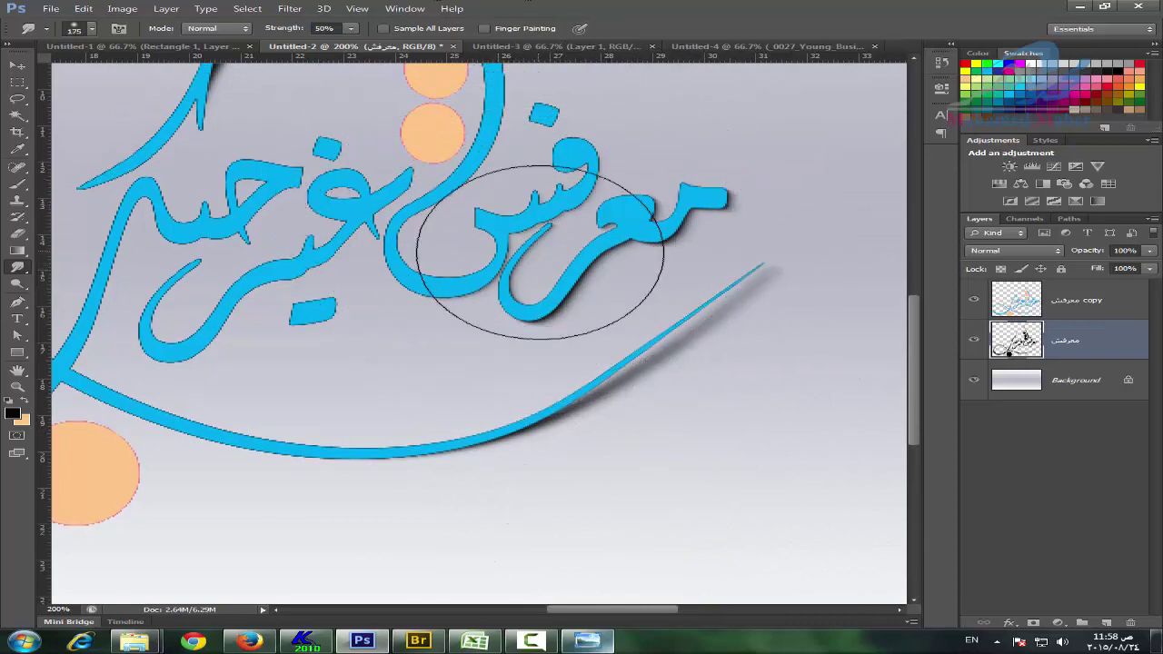
pyautogui.press('[')
pyautogui.press('[')
pyautogui.click(559, 287)
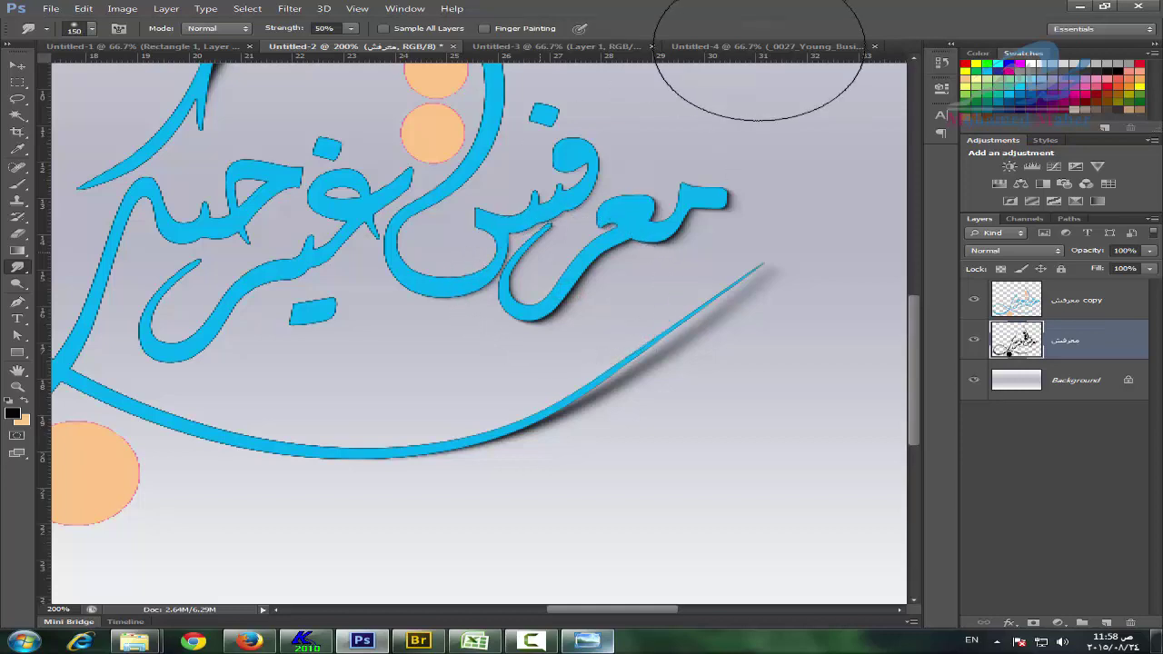
pyautogui.press('[')
pyautogui.press('[')
pyautogui.press('[')
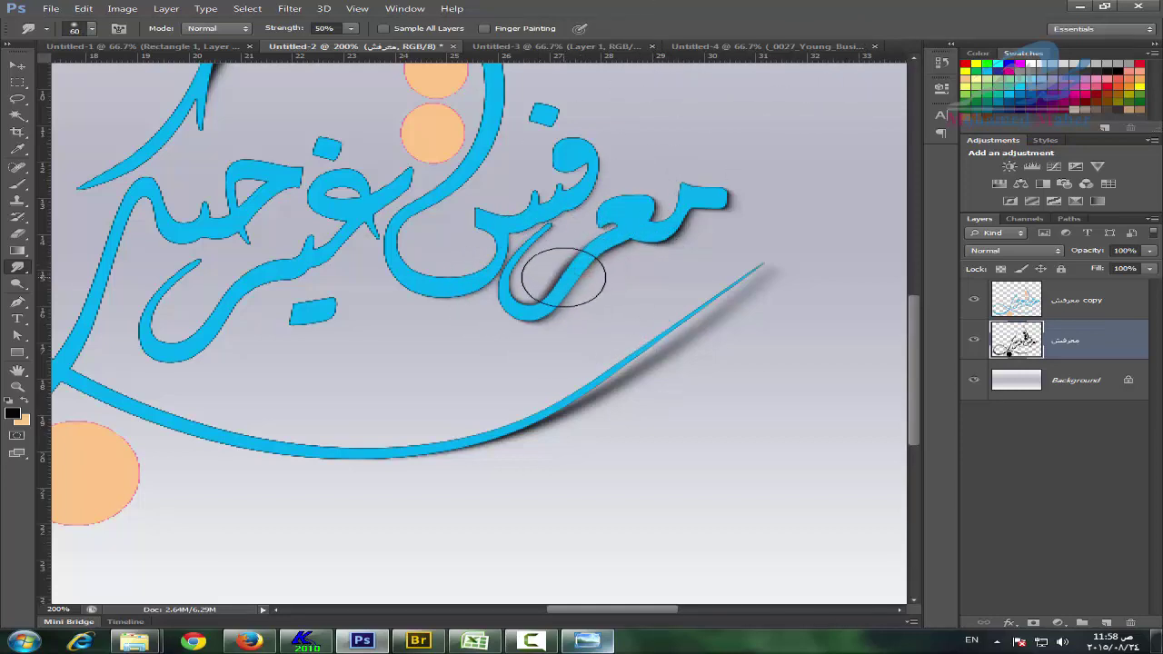
pyautogui.moveTo(593, 278); pyautogui.dragTo(686, 210)
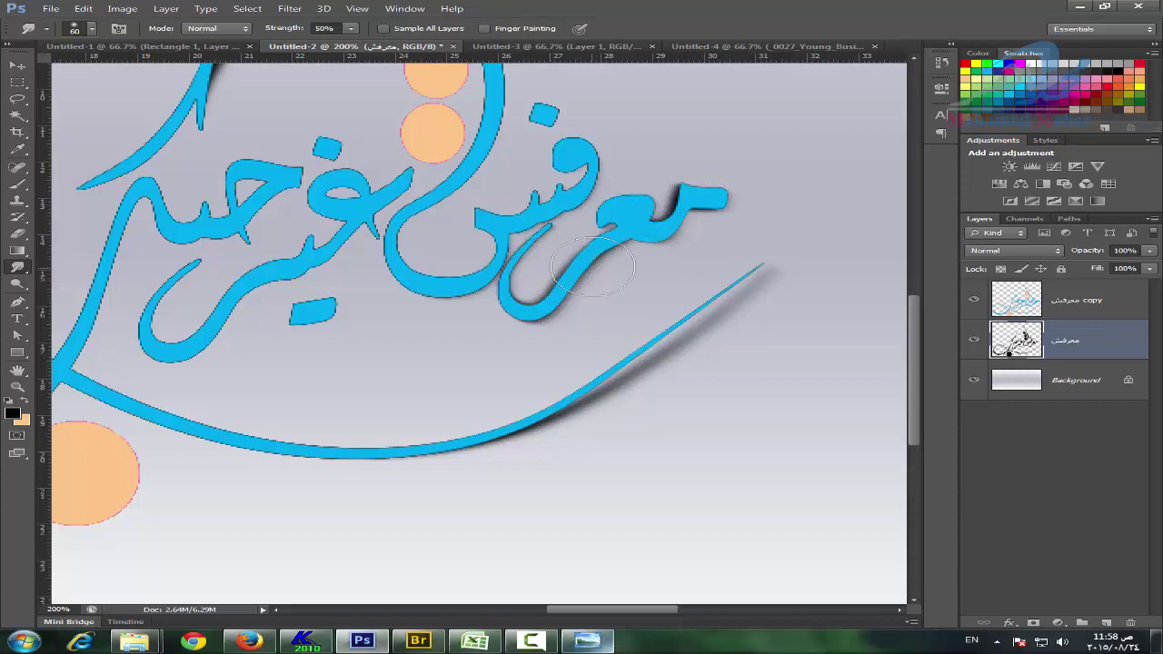
pyautogui.moveTo(653, 216)
pyautogui.mouseDown()
pyautogui.moveTo(681, 203)
pyautogui.moveTo(731, 215)
pyautogui.mouseUp()
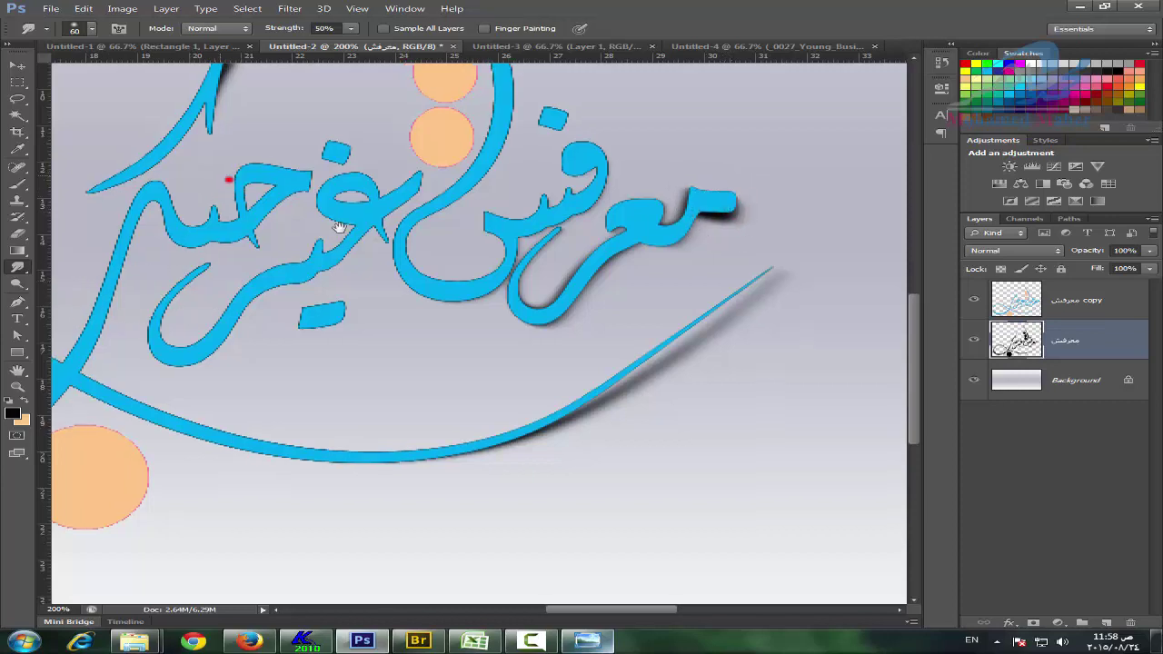
# Smear shadow under the middle word's bottom curve, then view the artwork at 100%.
pyautogui.moveTo(168, 173); pyautogui.dragTo(454, 210)
pyautogui.moveTo(447, 213)
pyautogui.mouseDown()
pyautogui.moveTo(377, 260)
pyautogui.moveTo(311, 393)
pyautogui.moveTo(399, 219)
pyautogui.mouseUp()
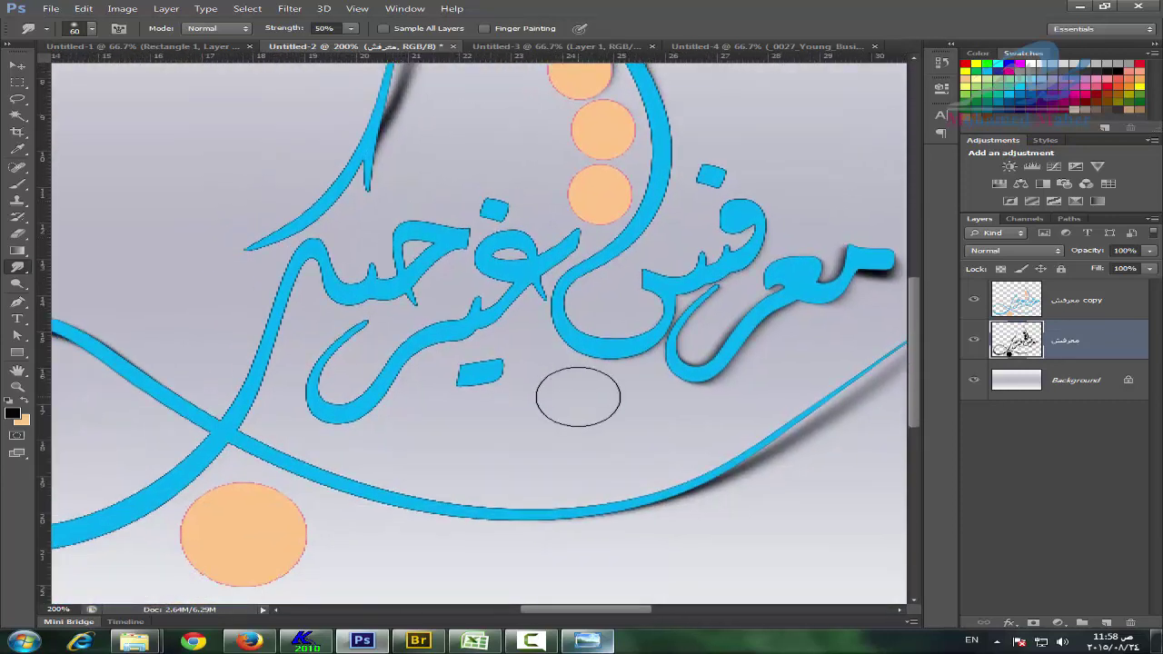
pyautogui.press(']')
pyautogui.press(']')
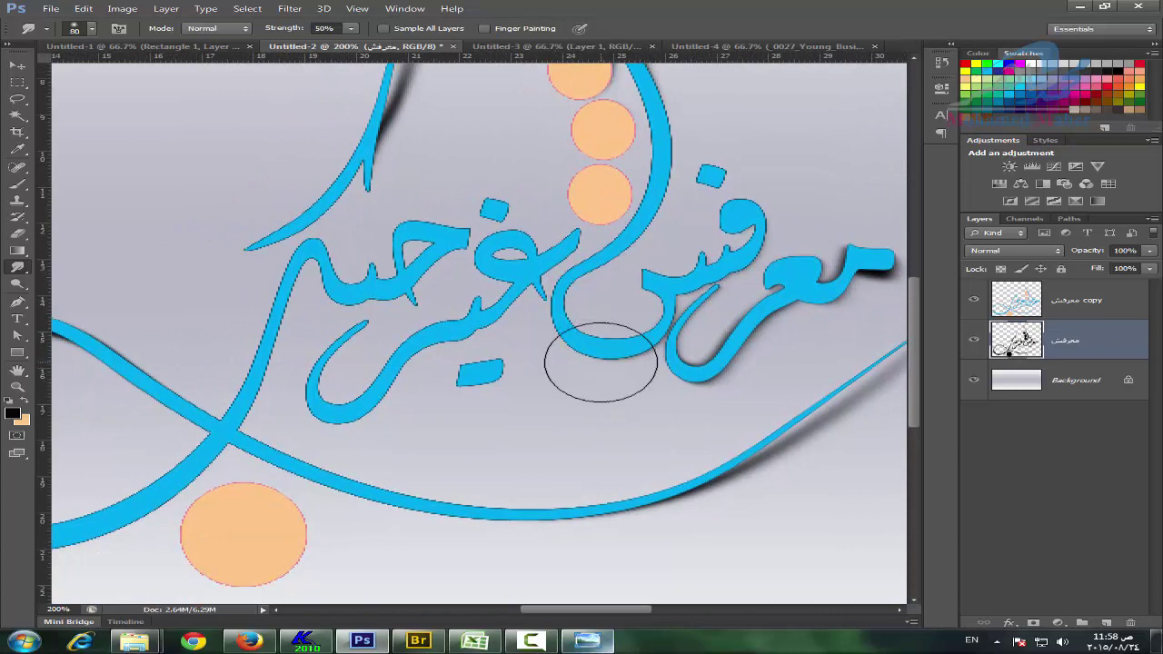
pyautogui.moveTo(591, 364)
pyautogui.mouseDown()
pyautogui.moveTo(601, 373)
pyautogui.moveTo(597, 355)
pyautogui.moveTo(563, 362)
pyautogui.moveTo(604, 361)
pyautogui.moveTo(597, 373)
pyautogui.moveTo(564, 373)
pyautogui.moveTo(581, 363)
pyautogui.mouseUp()
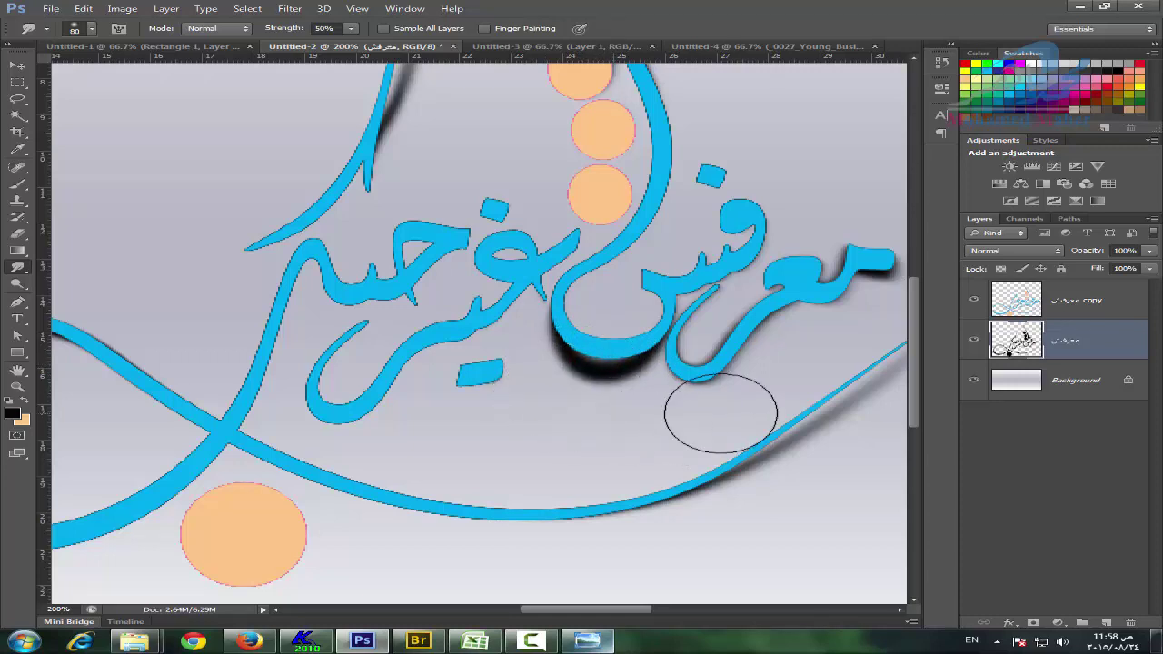
pyautogui.hotkey('ctrl', '-')
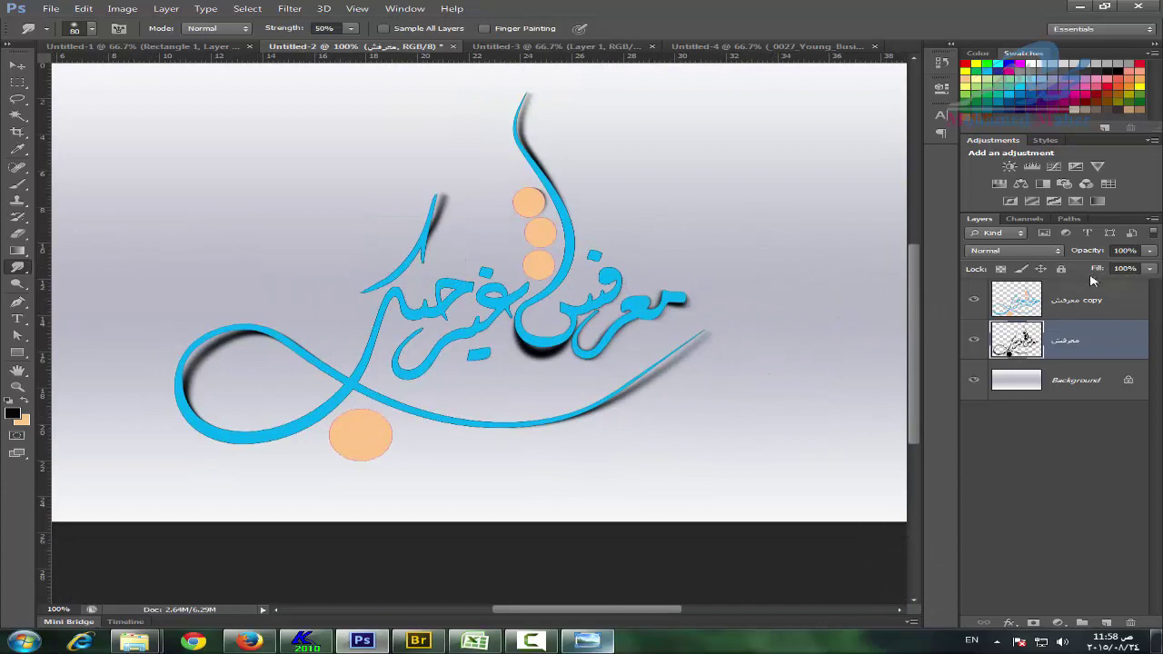
# Set the smudged shadow layer to 56% opacity and apply a 3.1-pixel Gaussian Blur.
pyautogui.moveTo(1088, 251); pyautogui.dragTo(1050, 248)
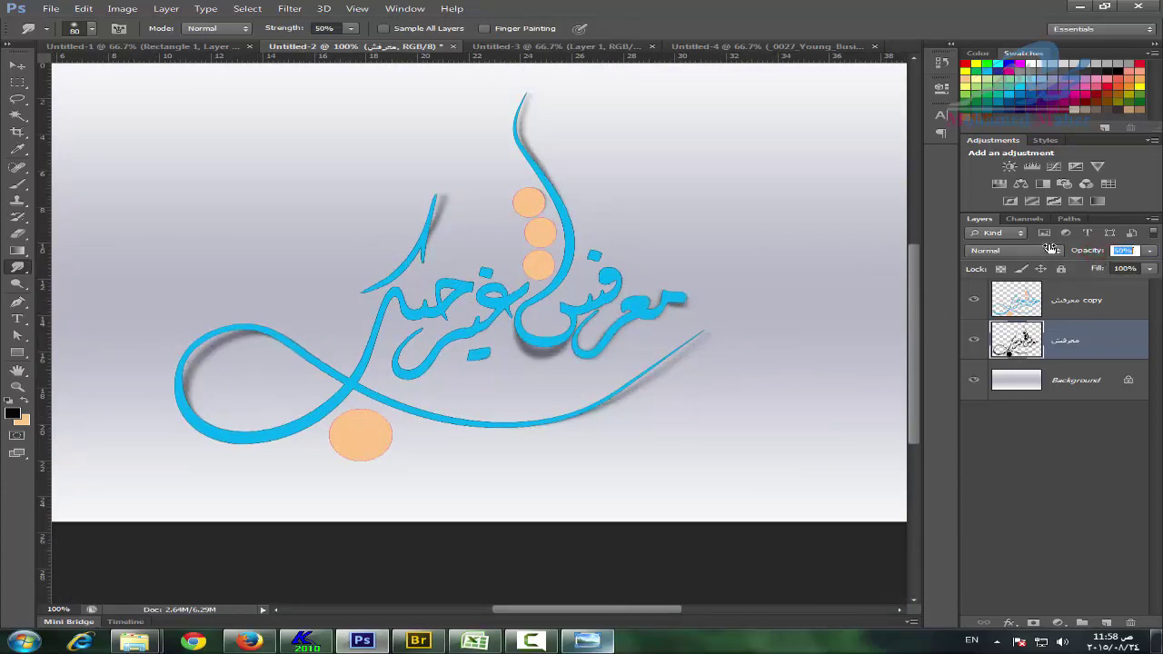
pyautogui.click(290, 9)
pyautogui.moveTo(381, 138)
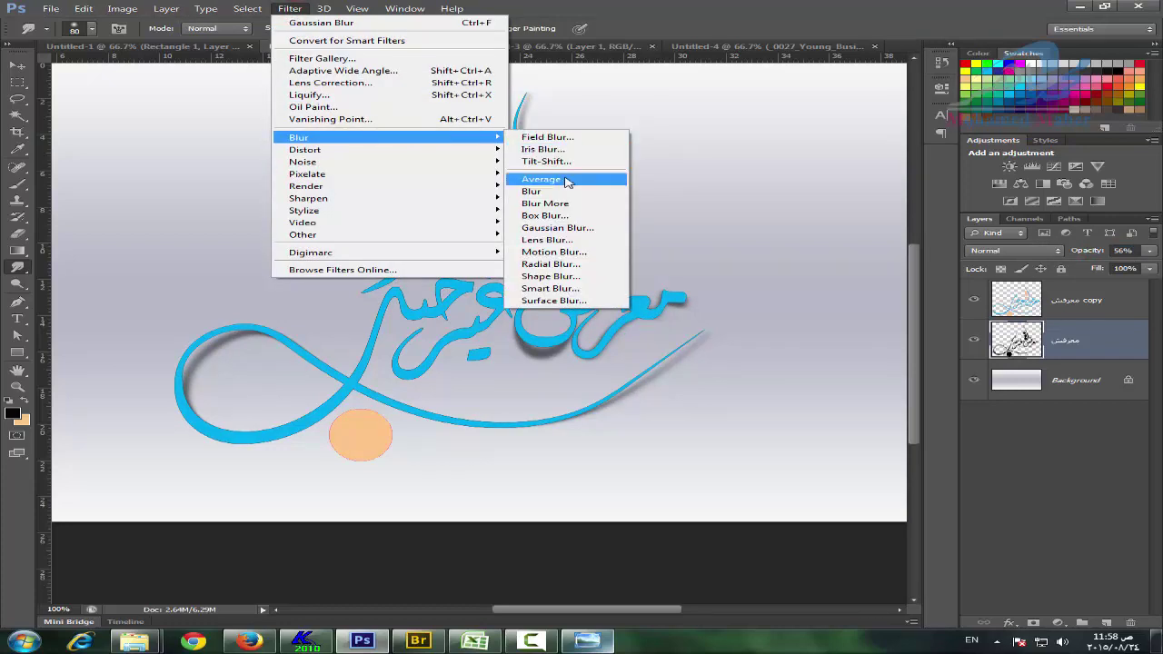
pyautogui.click(573, 228)
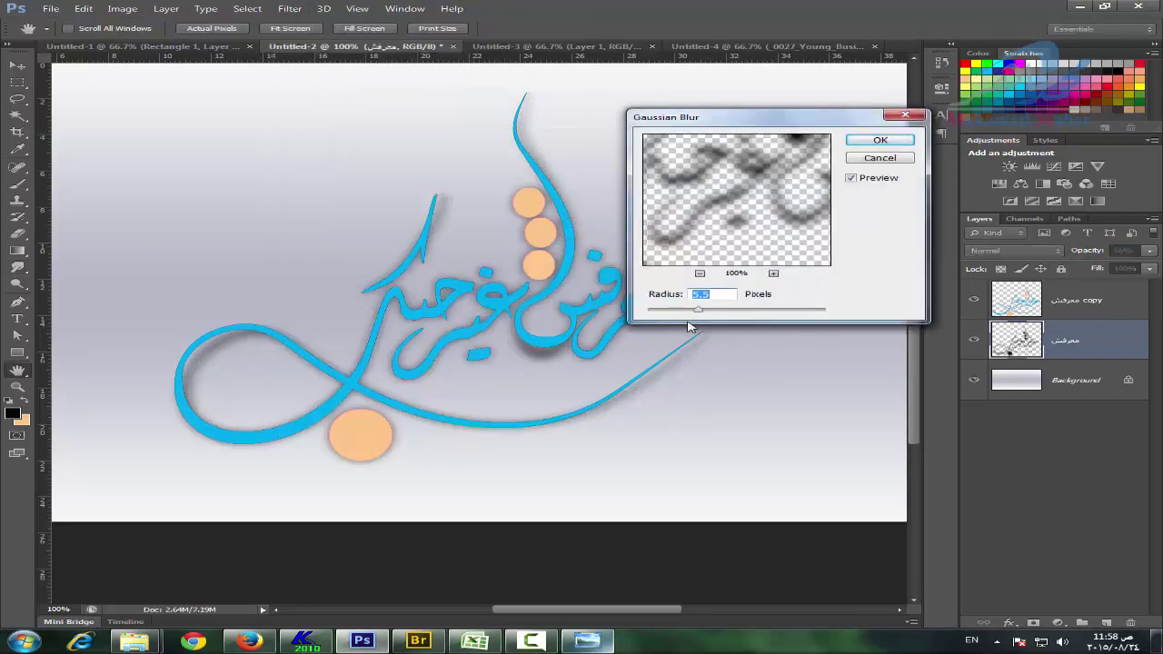
pyautogui.moveTo(697, 312); pyautogui.dragTo(683, 313)
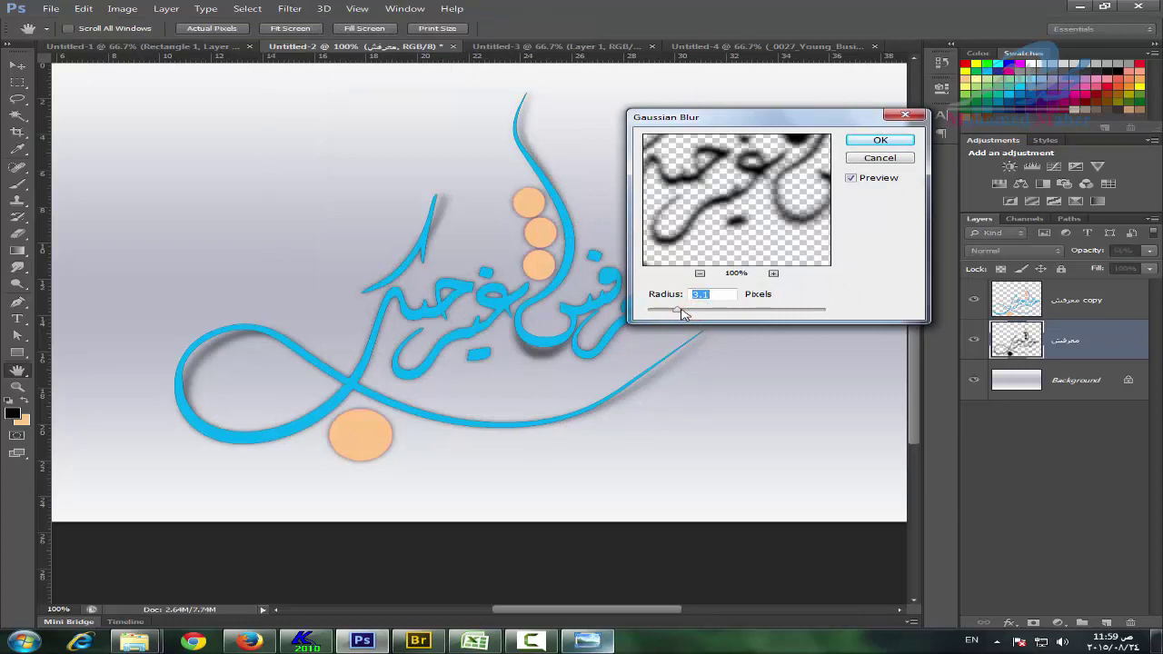
pyautogui.click(874, 142)
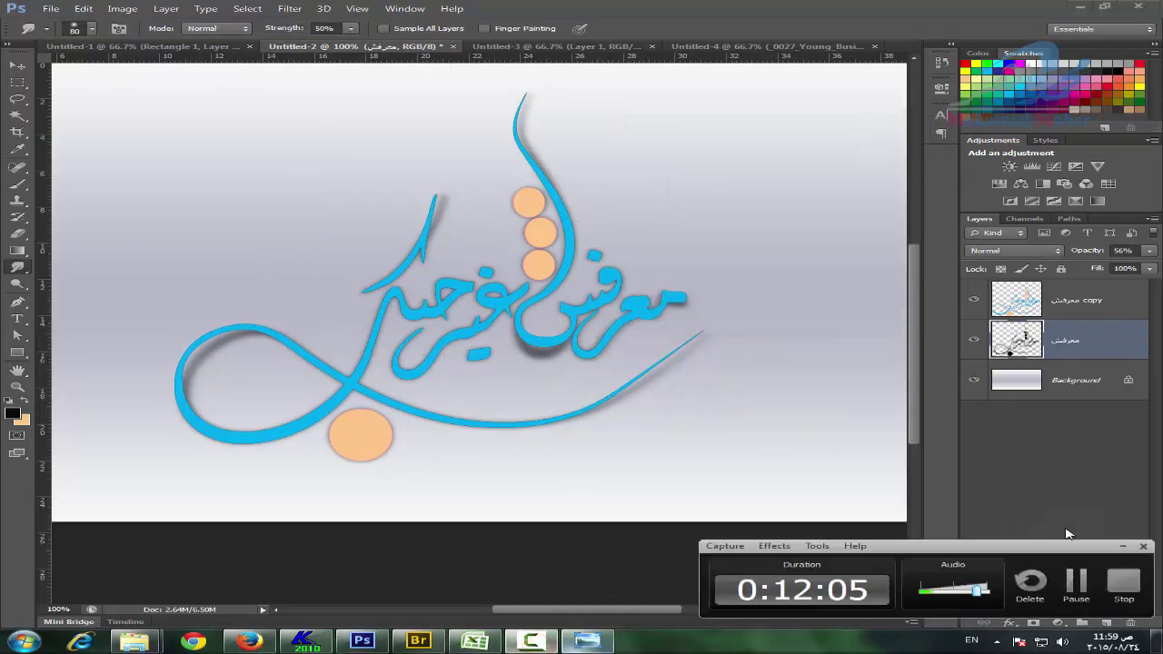
pyautogui.click(1123, 546)
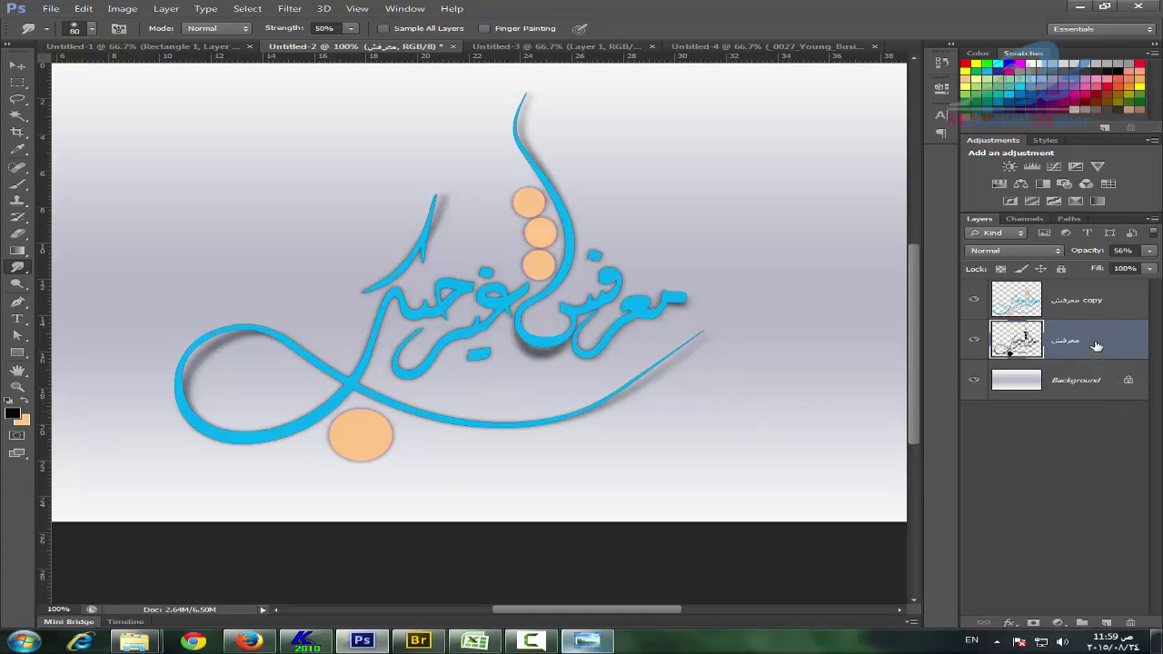
# Delete the old shadow layer and duplicate the calligraphy copy layer with Ctrl+J.
pyautogui.moveTo(1097, 345); pyautogui.dragTo(1134, 622)
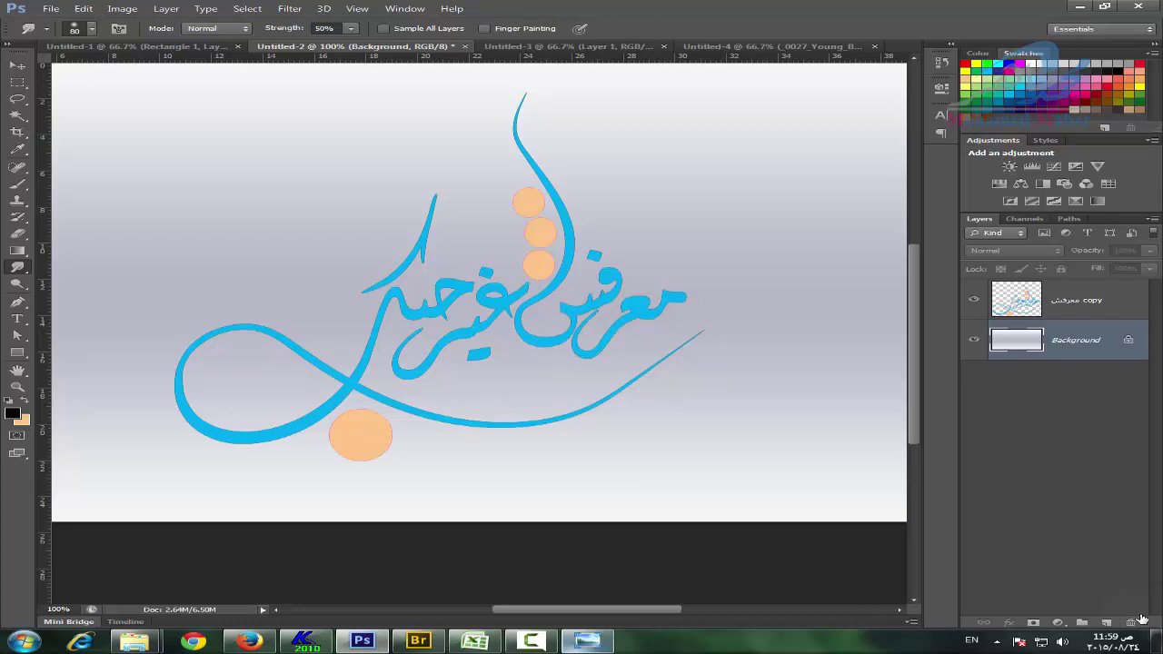
pyautogui.click(1070, 302)
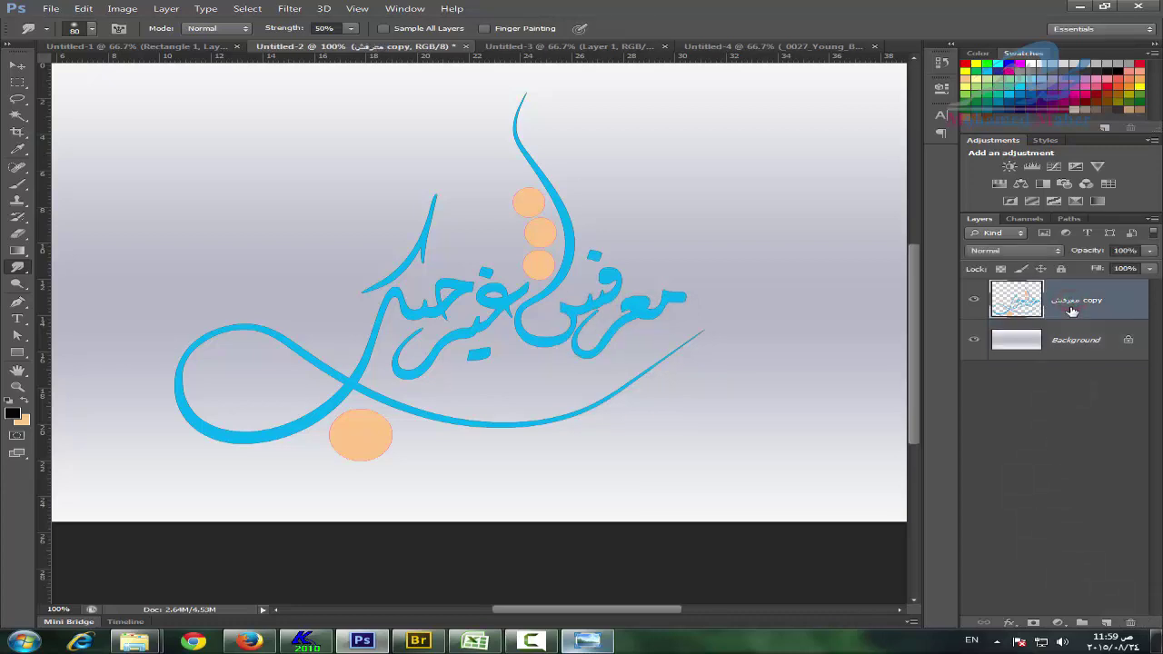
pyautogui.hotkey('ctrl', 'j')
# Fill the lower copy's lettering selection with black and check it by toggling the blue copy.
pyautogui.click(1019, 355)
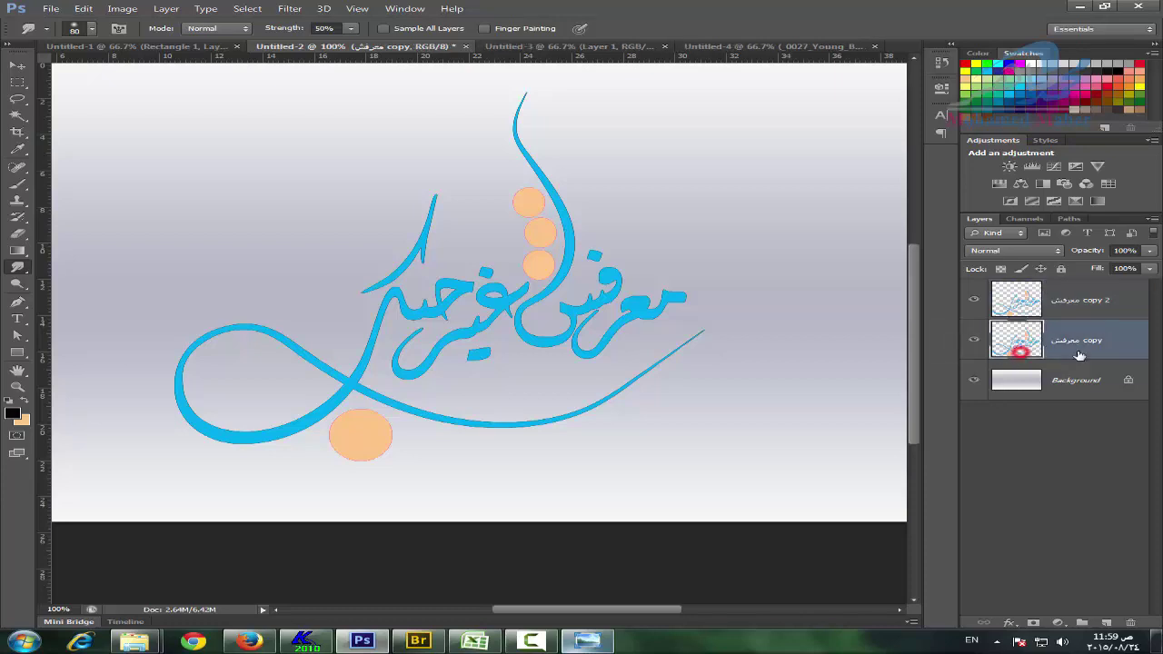
pyautogui.keyDown('ctrl'); pyautogui.click(1021, 342); pyautogui.keyUp('ctrl')
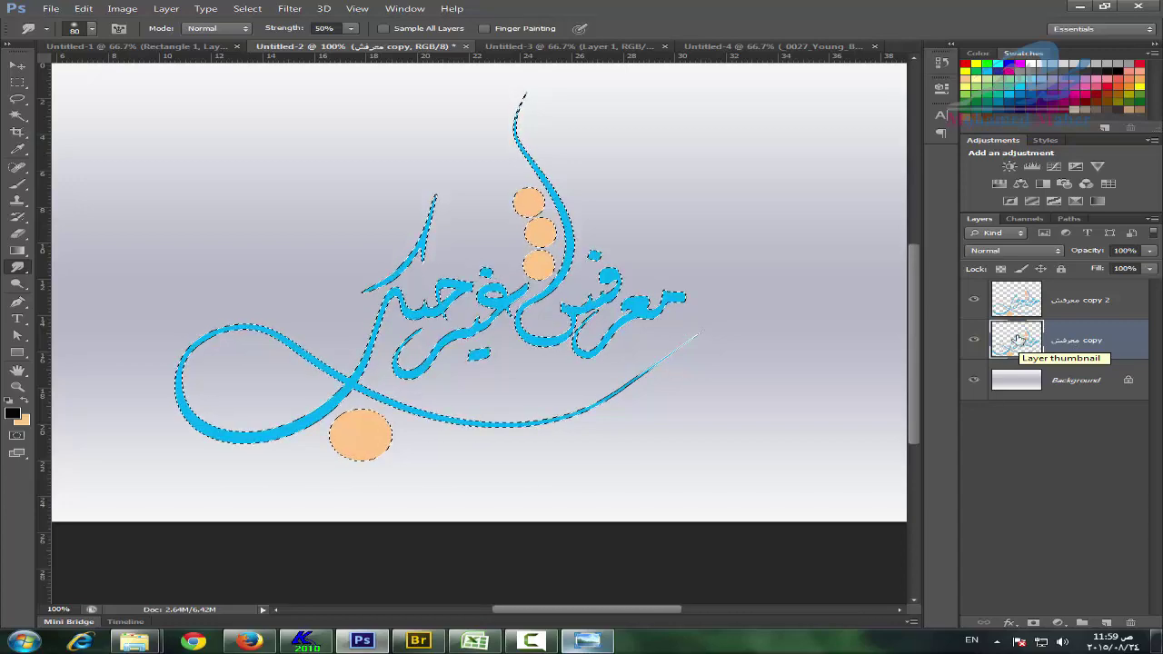
pyautogui.click(1020, 340)
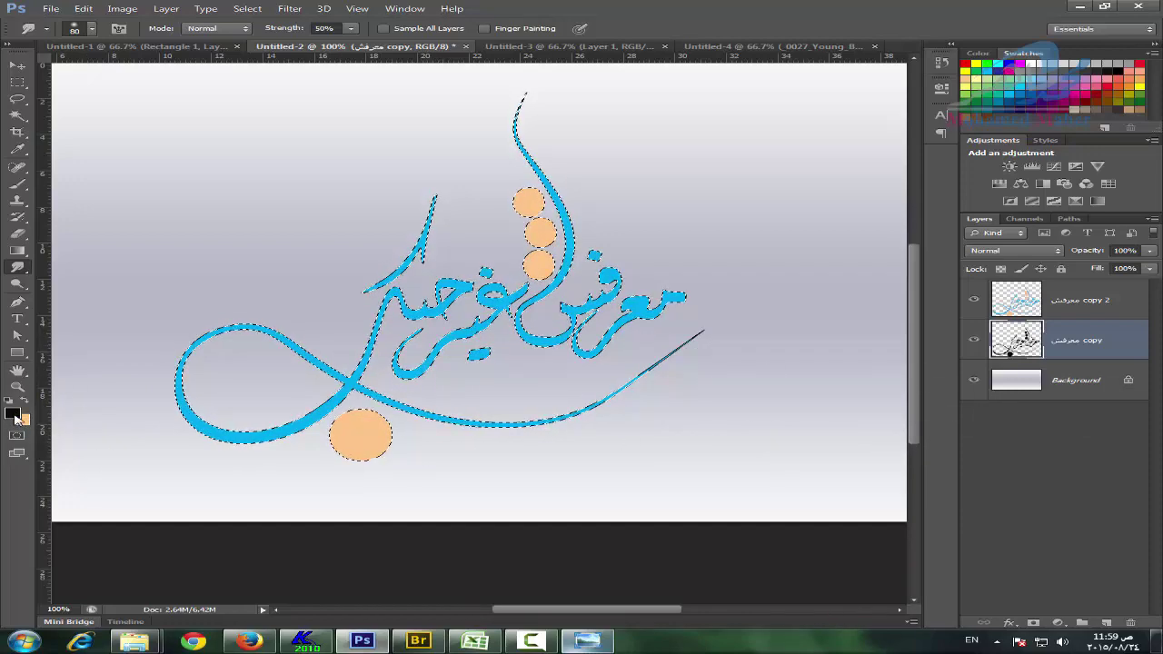
pyautogui.click(972, 303)
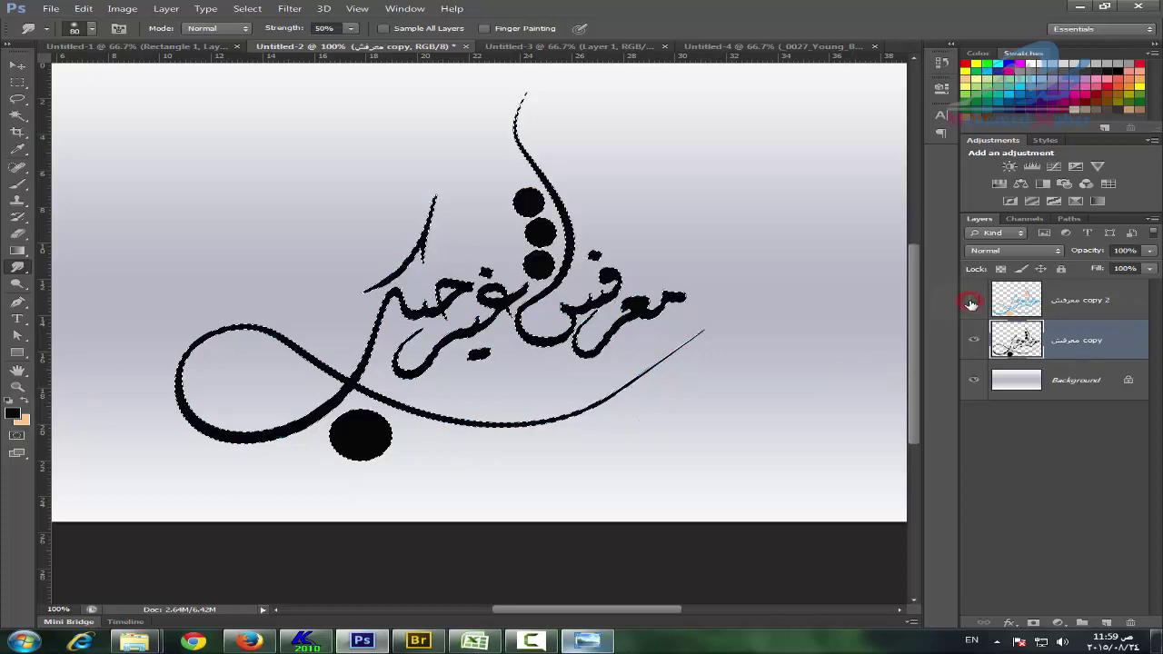
pyautogui.click(971, 301)
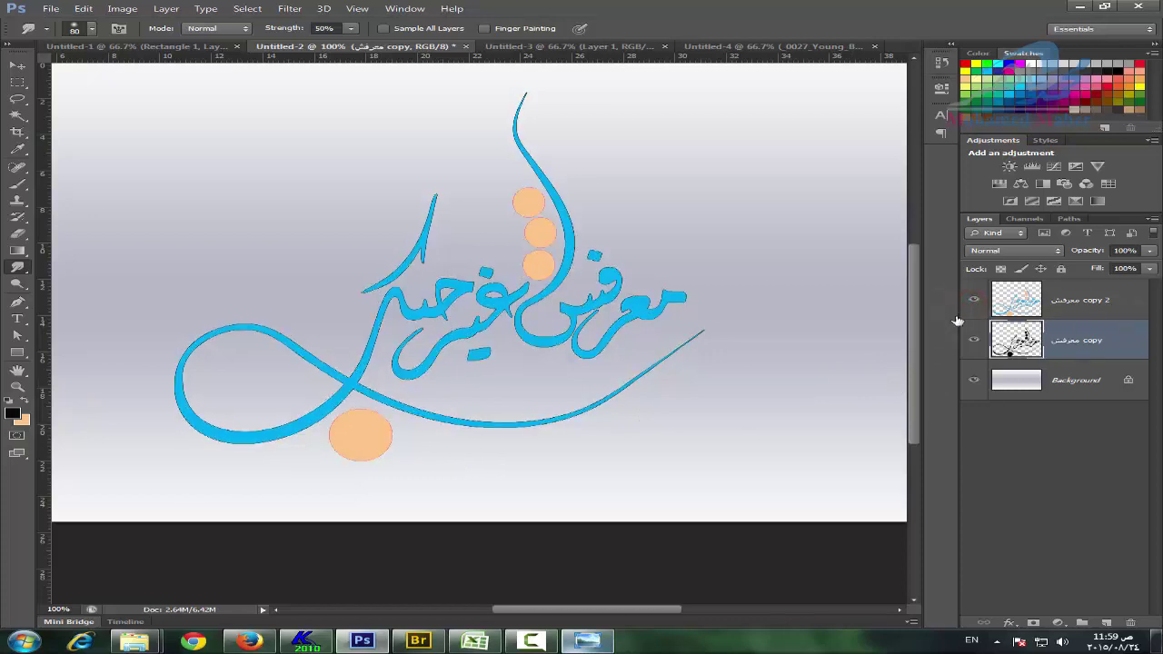
pyautogui.click(17, 387)
# Zoom in on the calligraphy and start a Warp transform on the black copy.
pyautogui.click(662, 288)
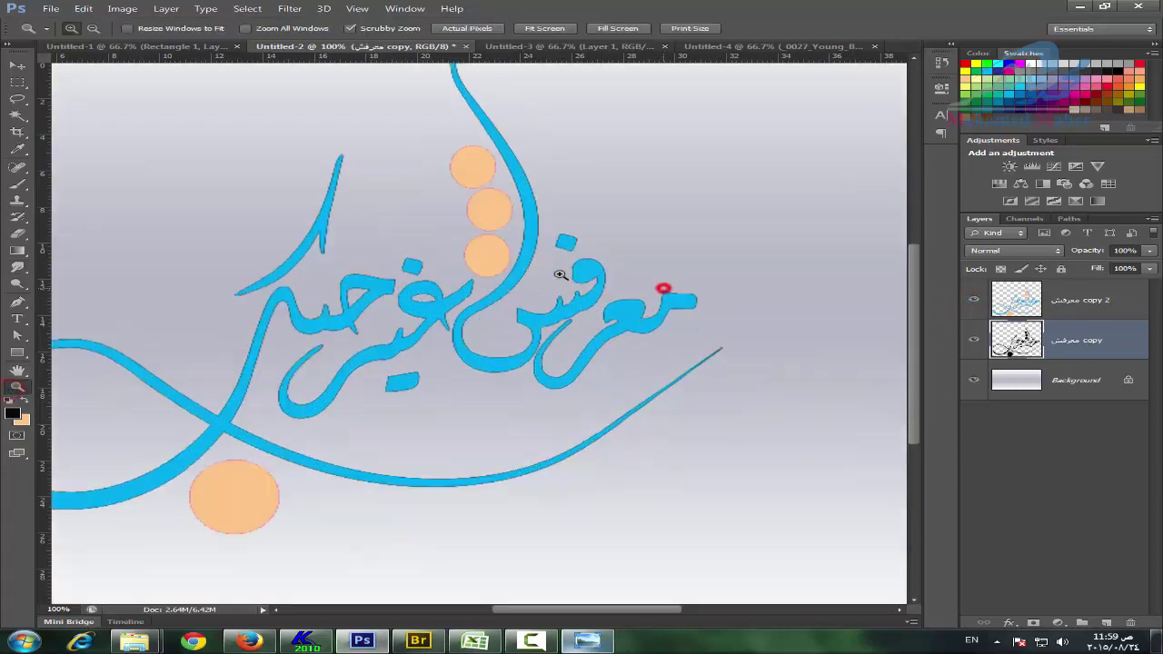
pyautogui.scroll(3, 552, 278)
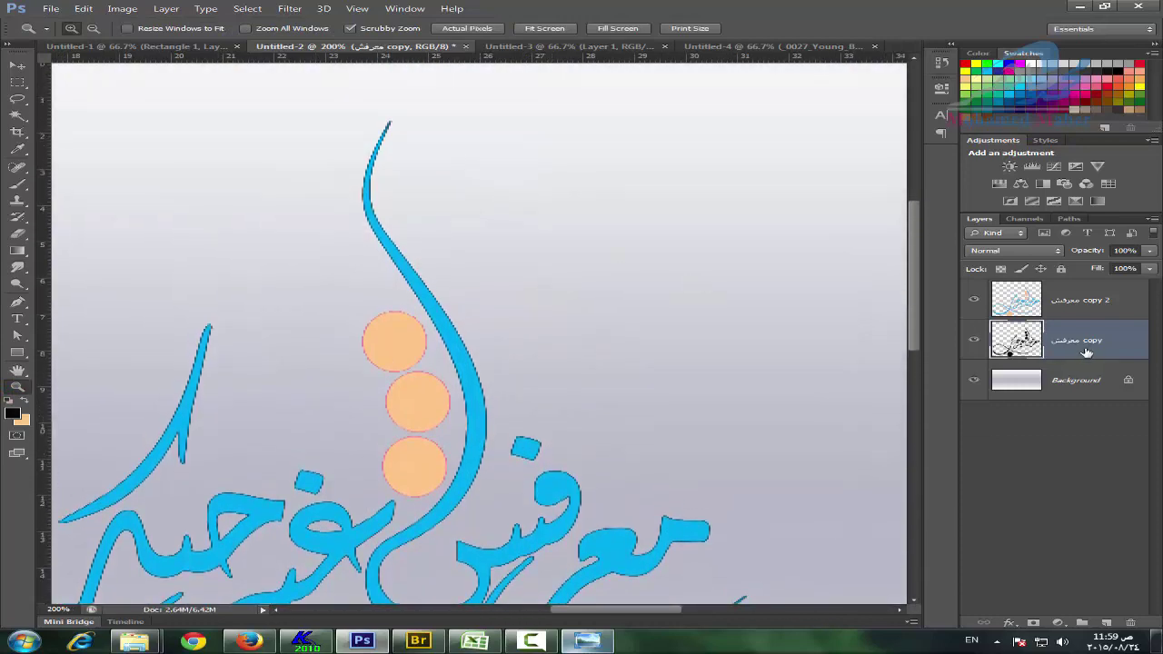
pyautogui.click(91, 10)
pyautogui.moveTo(110, 258)
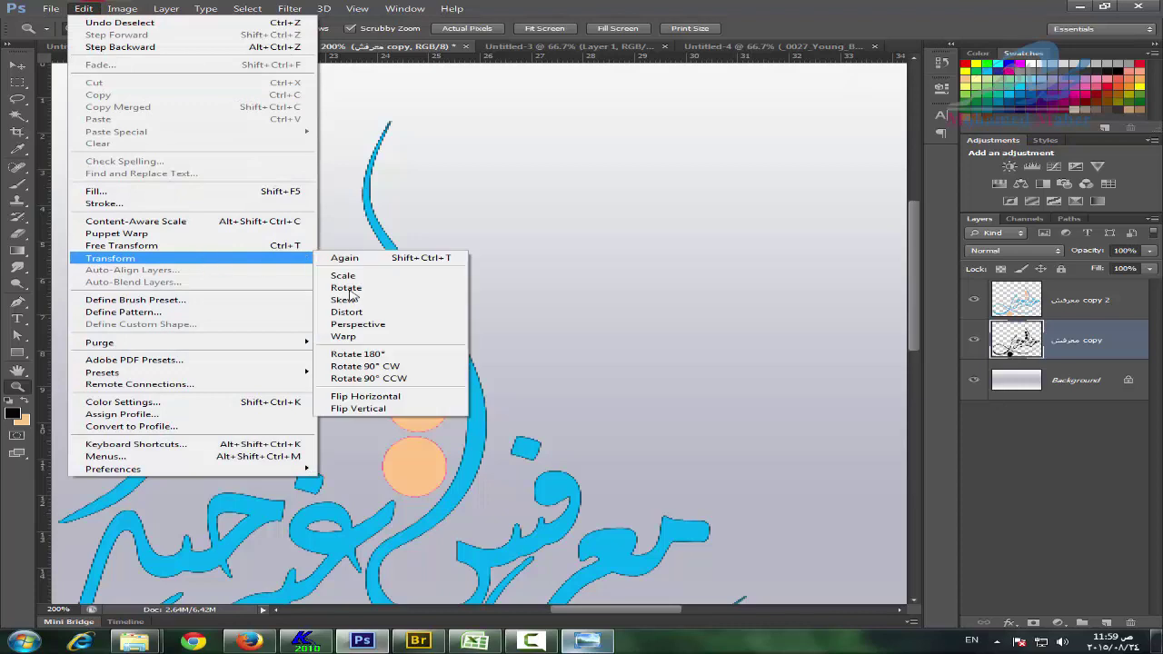
pyautogui.click(354, 336)
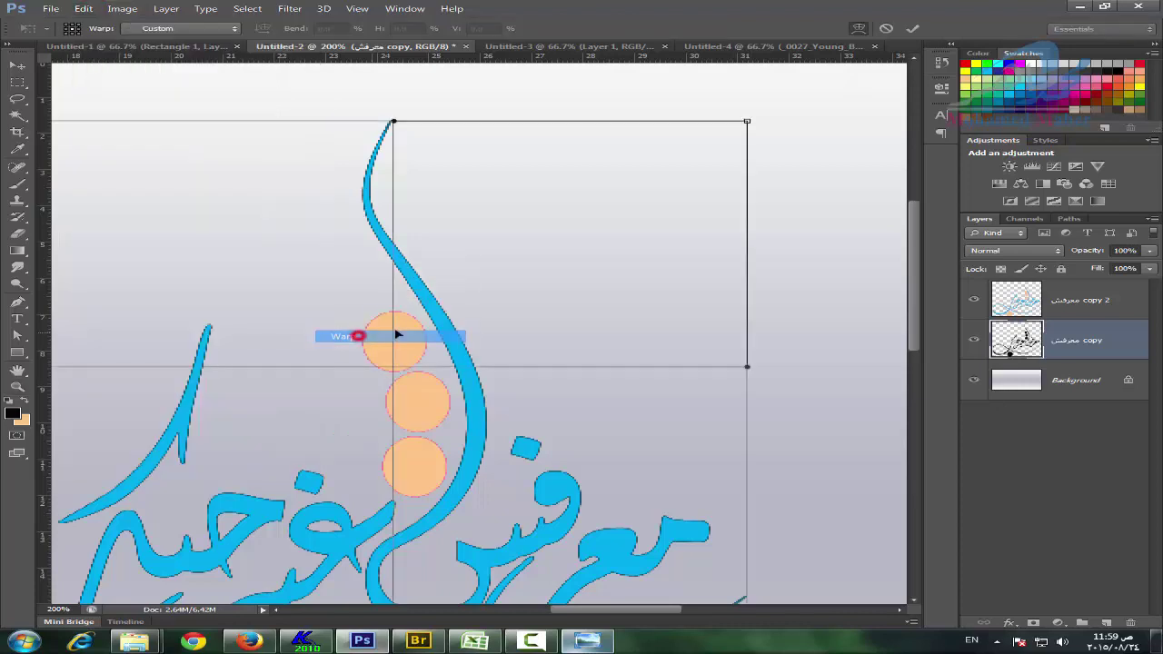
pyautogui.scroll(1, 445, 282)
# Warp the shadow's top end, left side and lower-right tail down and to the right.
pyautogui.moveTo(393, 133); pyautogui.dragTo(427, 140)
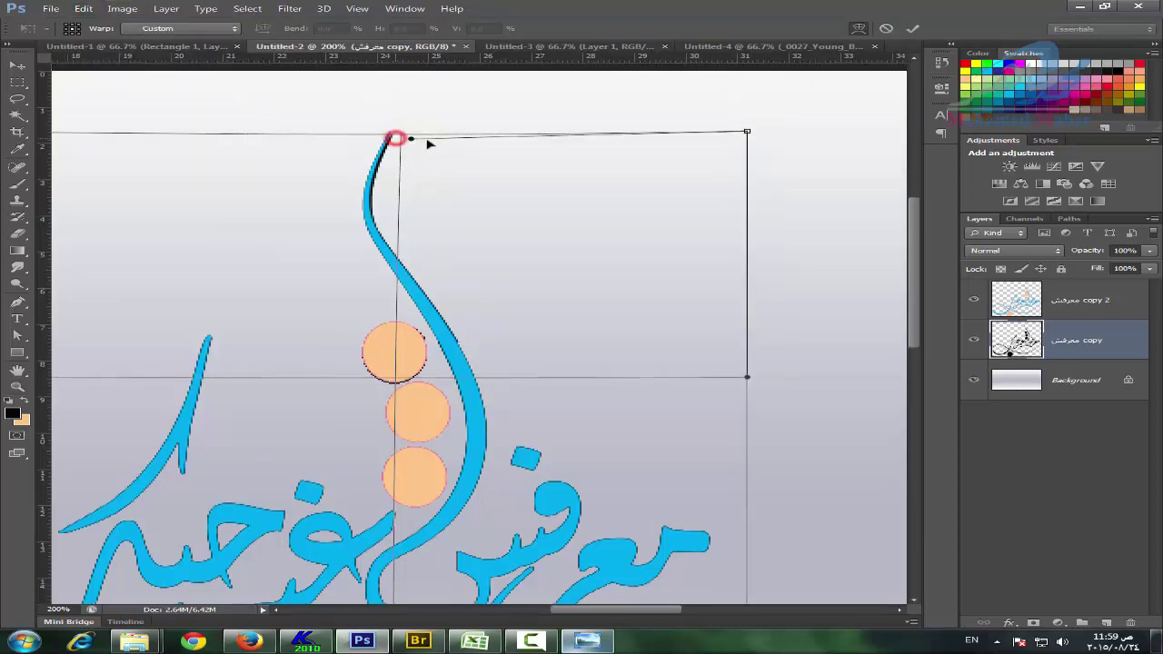
pyautogui.scroll(-3, 346, 310)
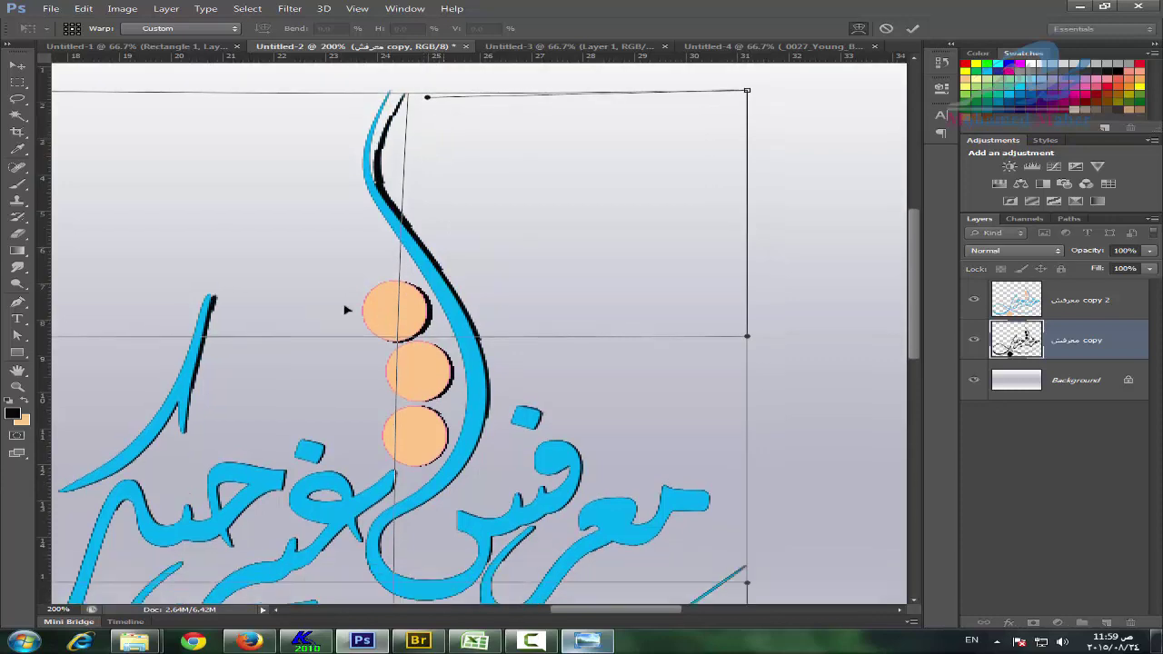
pyautogui.moveTo(218, 317); pyautogui.dragTo(217, 315)
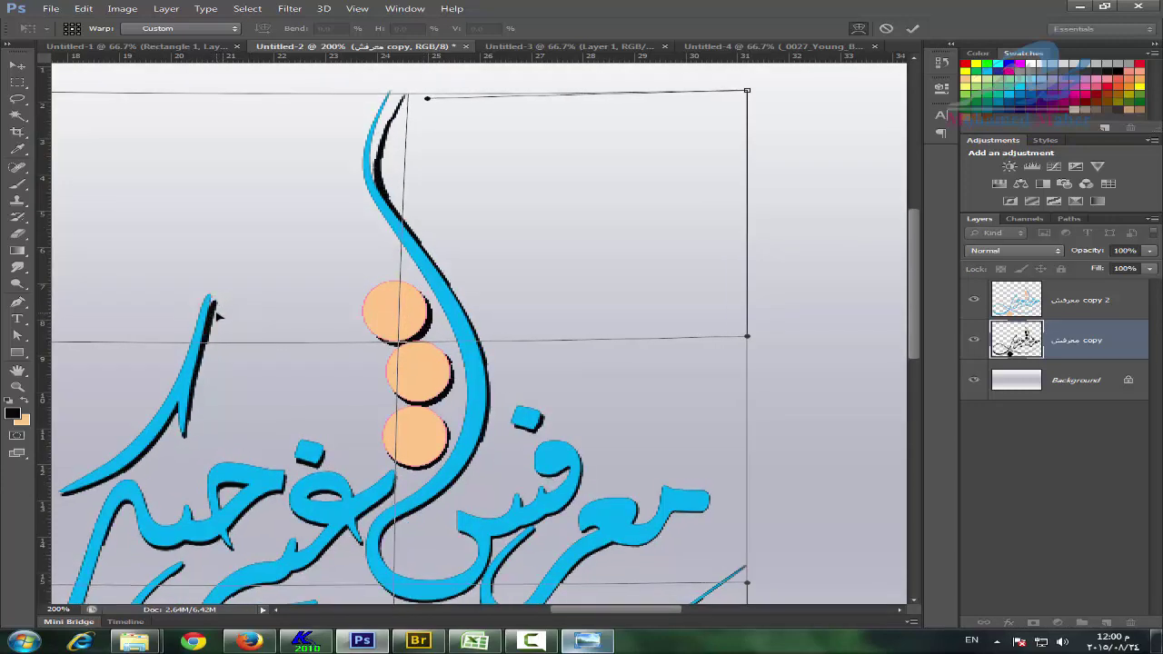
pyautogui.scroll(-3, 217, 315)
pyautogui.scroll(-6, 454, 382)
pyautogui.scroll(-4, 741, 441)
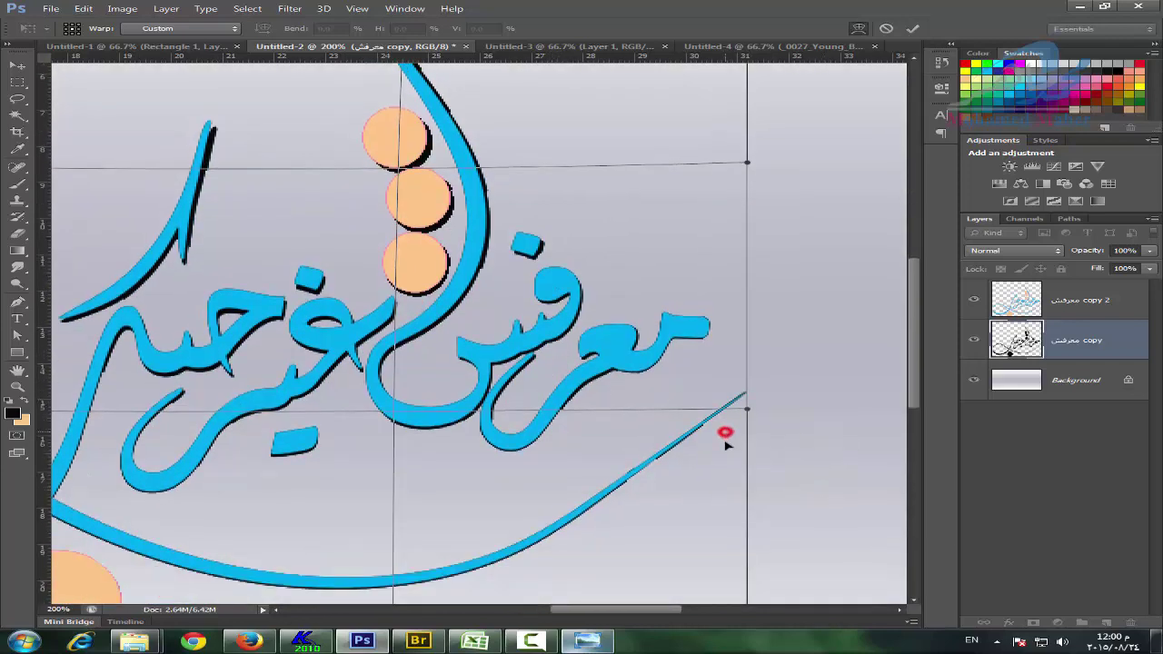
pyautogui.moveTo(725, 439); pyautogui.dragTo(724, 443)
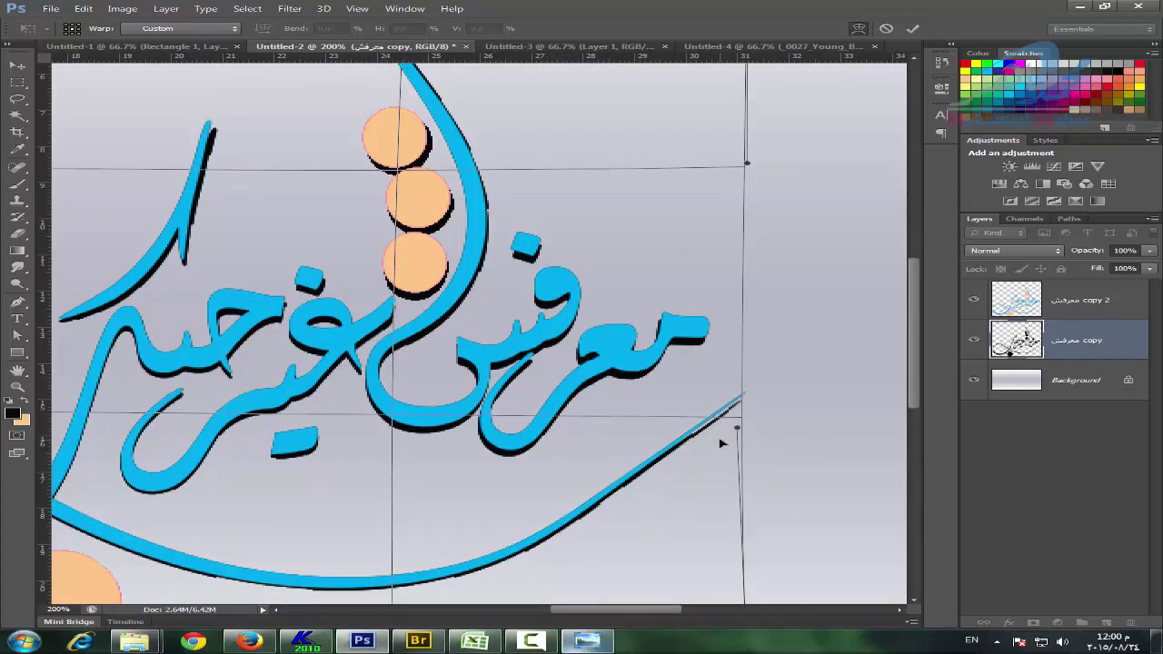
pyautogui.moveTo(691, 351); pyautogui.dragTo(695, 354)
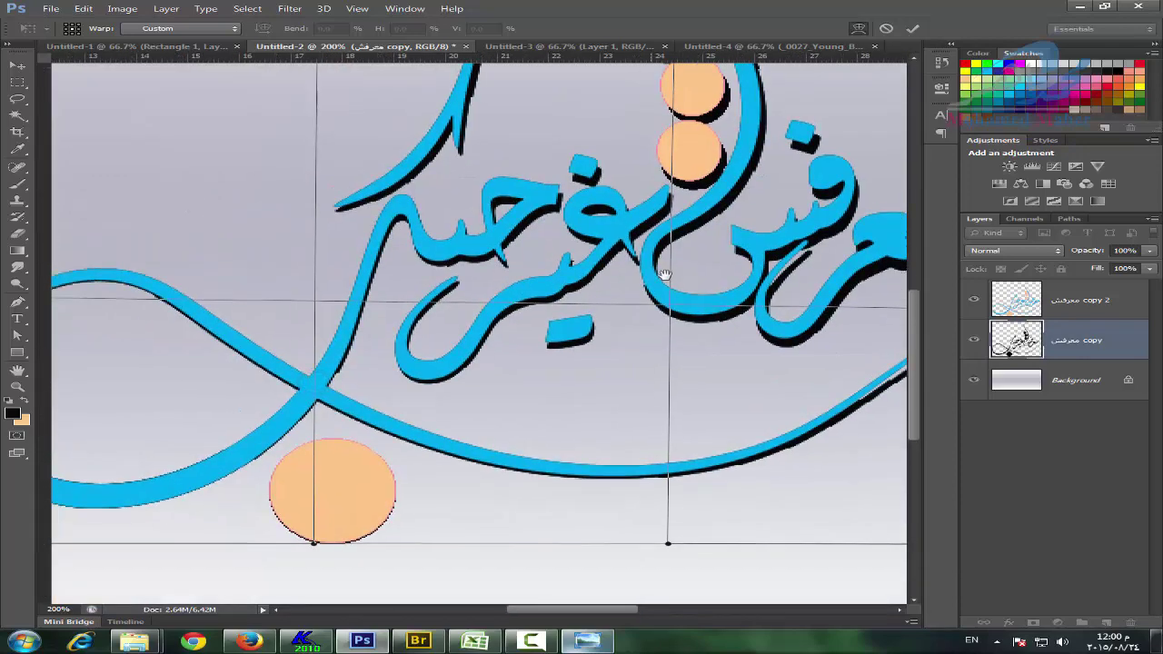
# Offset the shadow's left loop below-right, apply the warp, and set opacity to 72%.
pyautogui.moveTo(276, 385); pyautogui.dragTo(664, 275)
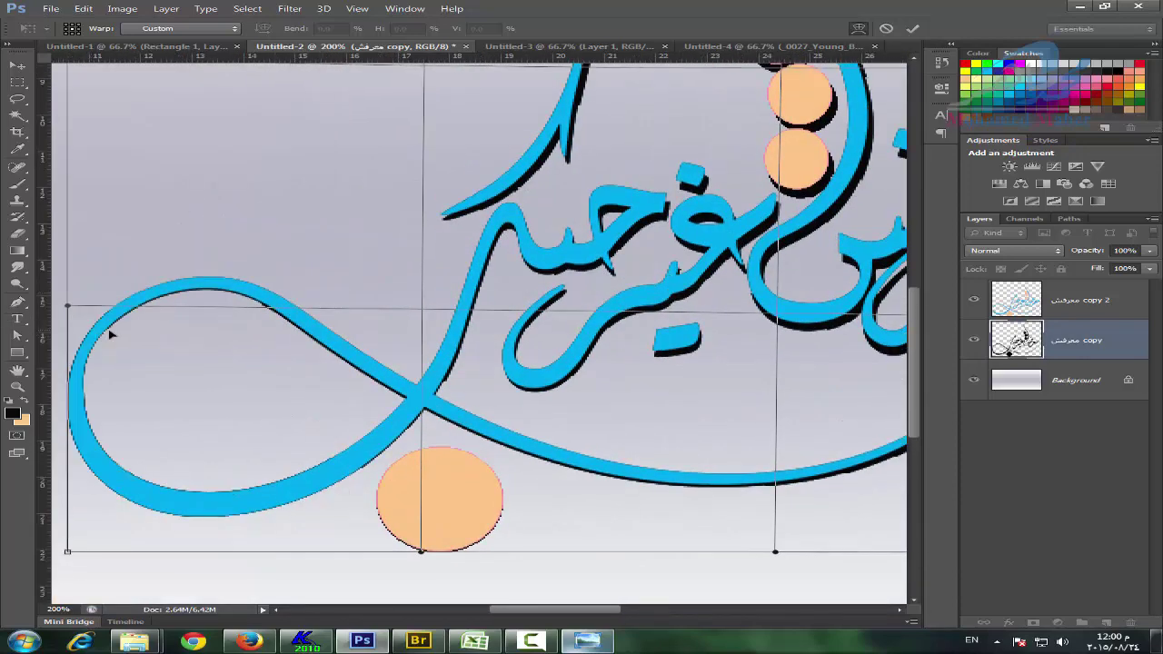
pyautogui.moveTo(110, 335); pyautogui.dragTo(138, 346)
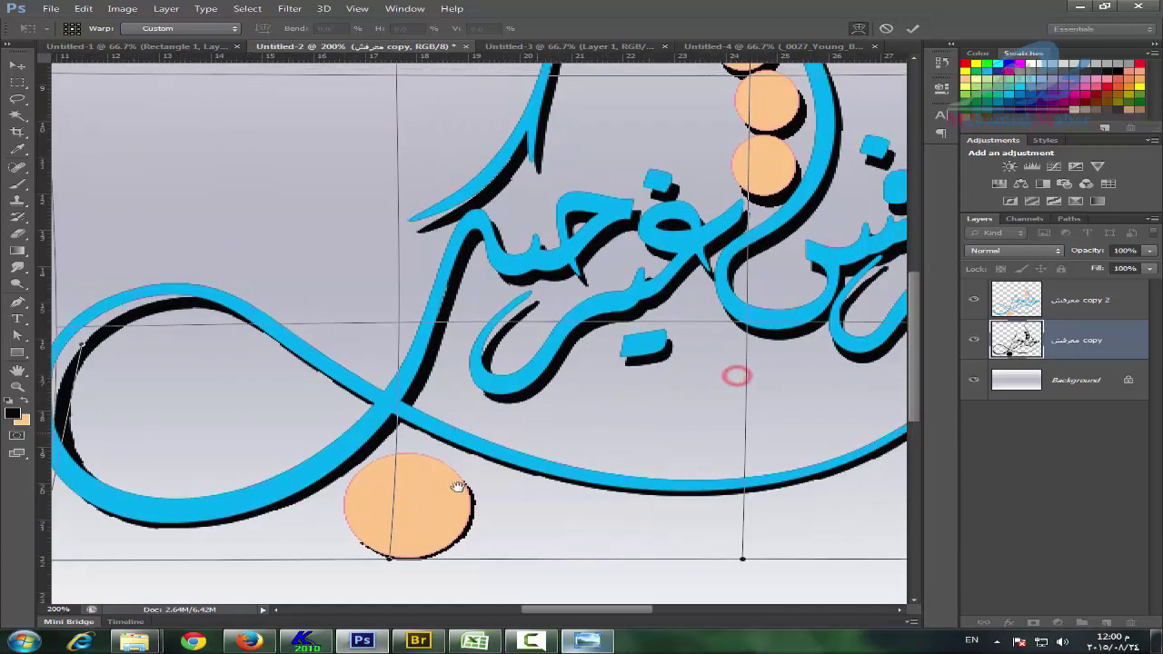
pyautogui.moveTo(736, 375)
pyautogui.mouseDown()
pyautogui.moveTo(550, 226)
pyautogui.moveTo(584, 289)
pyautogui.mouseUp()
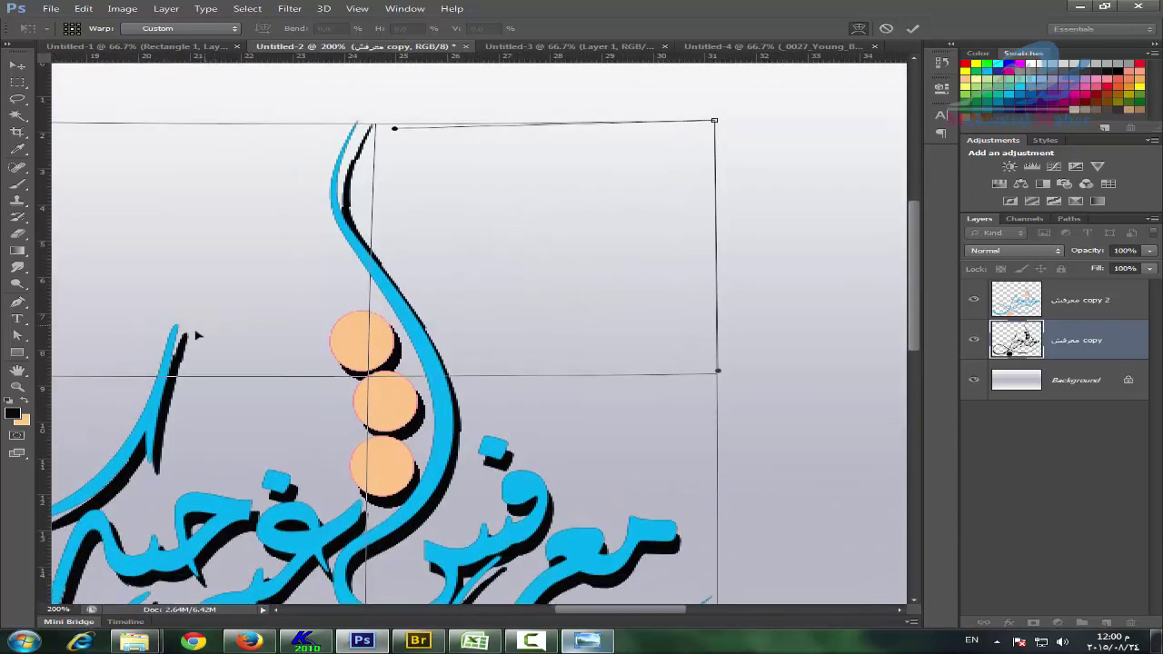
pyautogui.scroll(-2, 415, 443)
pyautogui.scroll(-2, 436, 441)
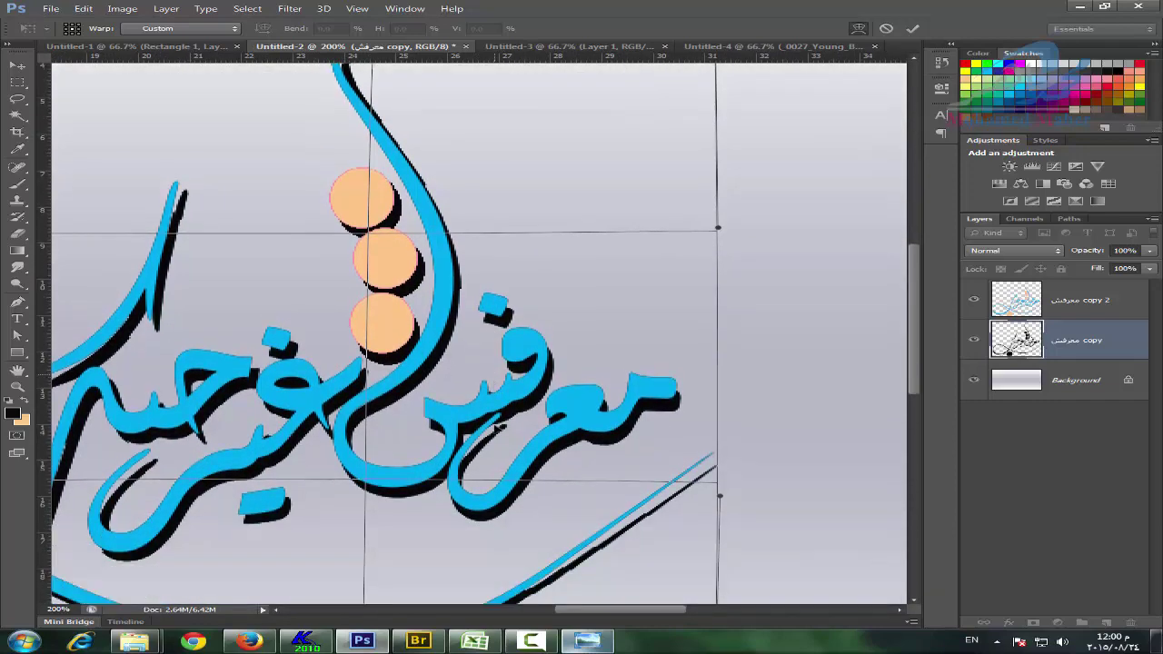
pyautogui.scroll(-2, 472, 436)
pyautogui.hotkey('ctrl', '0')
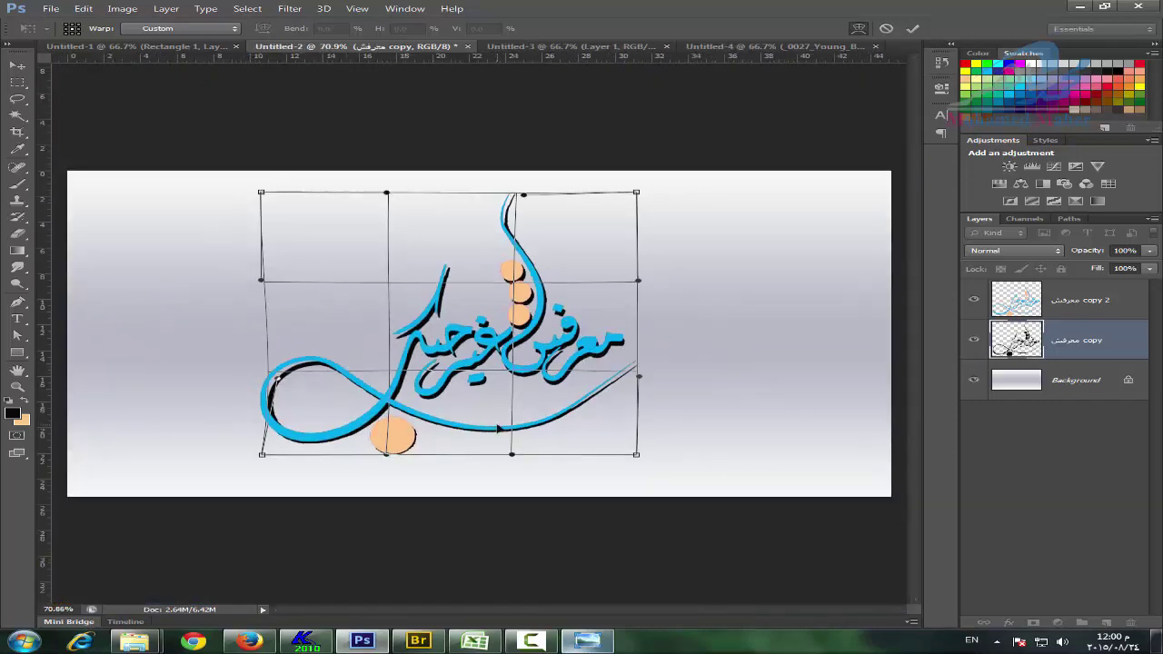
pyautogui.click(17, 384)
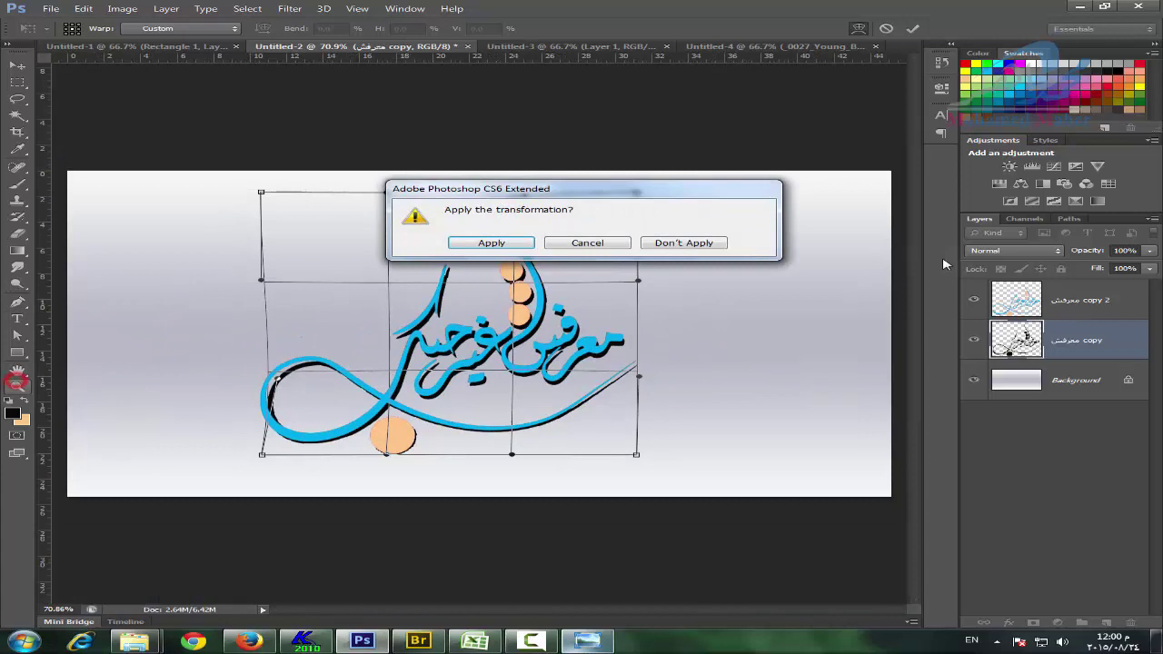
pyautogui.click(489, 246)
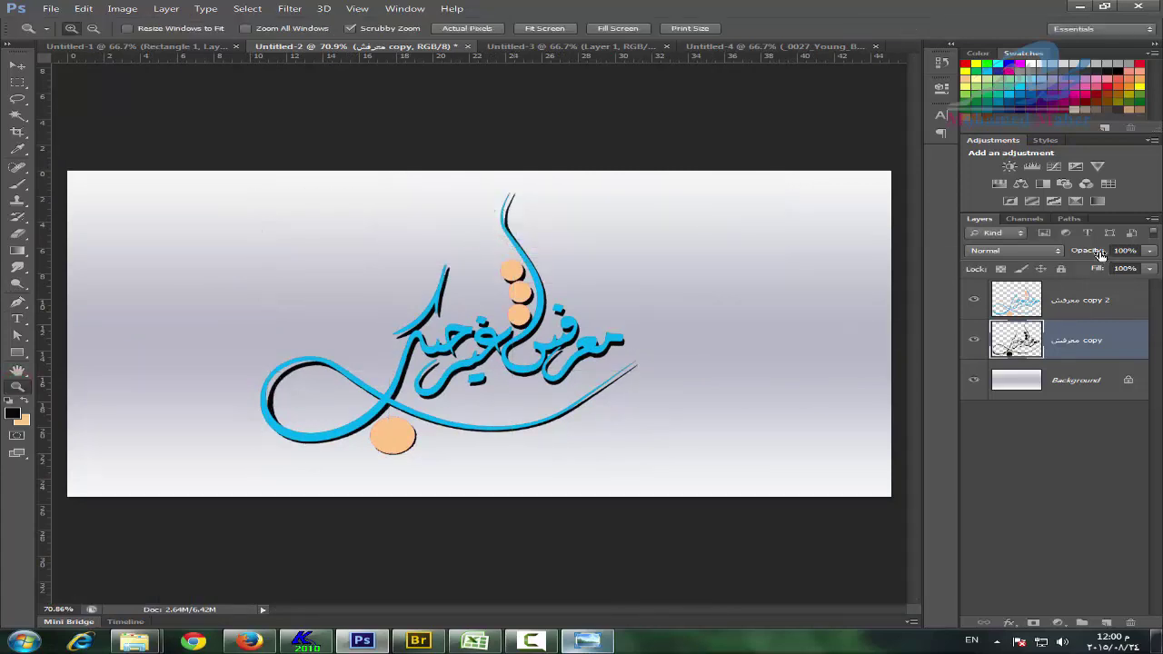
pyautogui.moveTo(1102, 255)
pyautogui.mouseDown()
pyautogui.moveTo(1063, 252)
pyautogui.moveTo(1080, 252)
pyautogui.mouseUp()
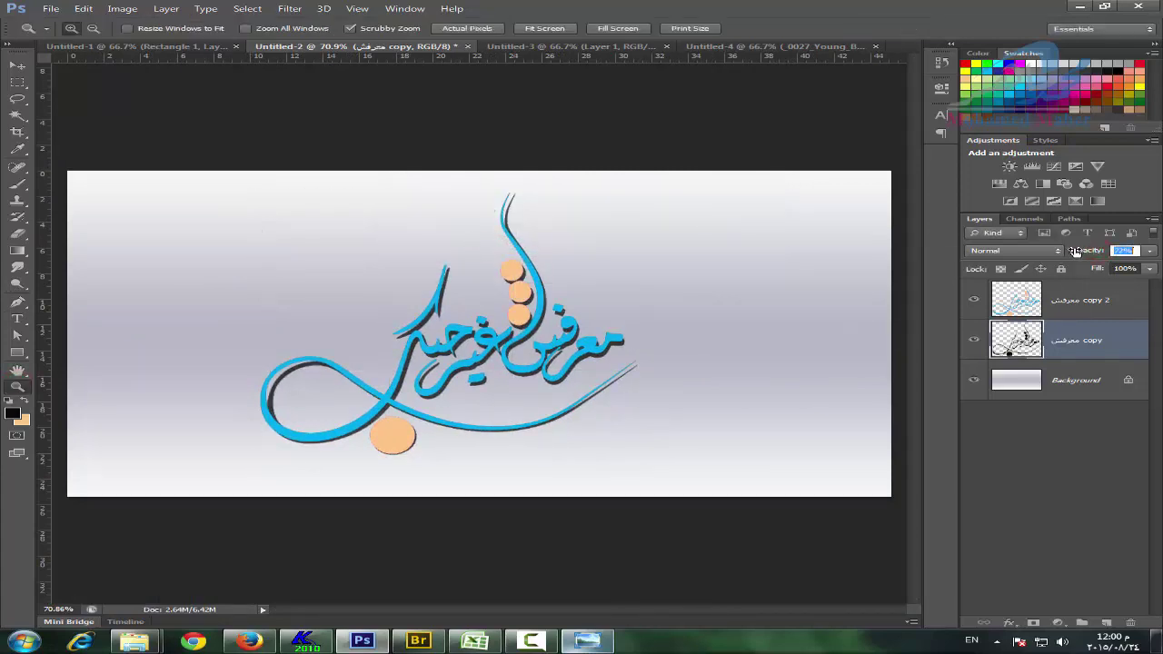
pyautogui.click(290, 9)
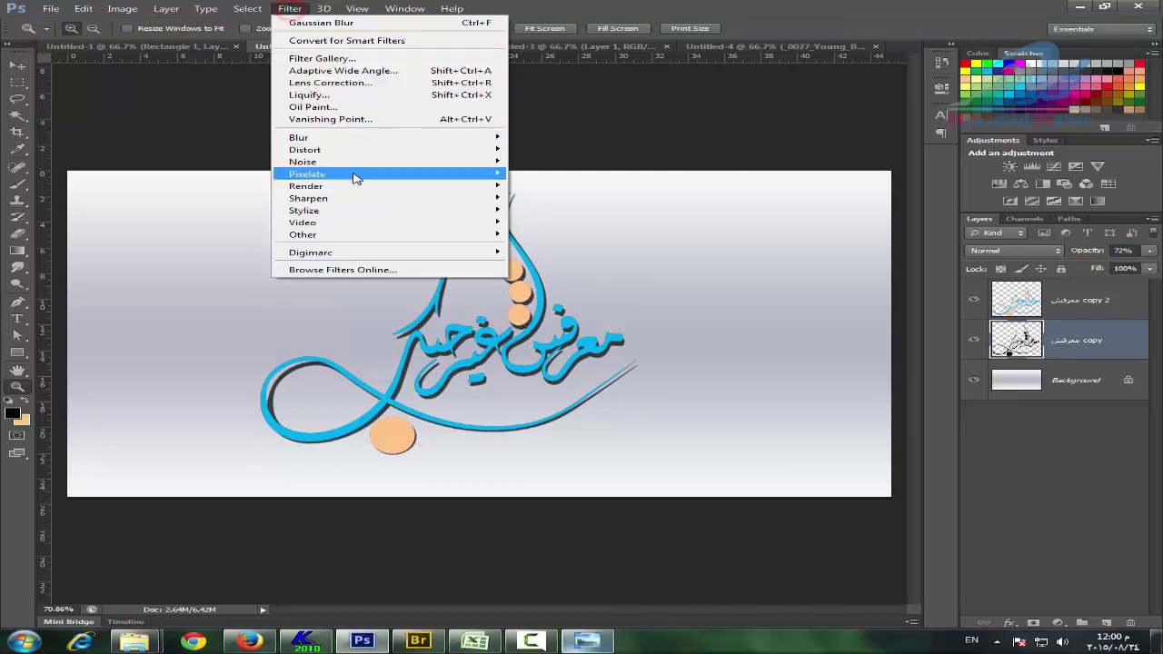
# Blur the warped black shadow with a 3.1-pixel Gaussian Blur and add a layer mask.
pyautogui.click(569, 229)
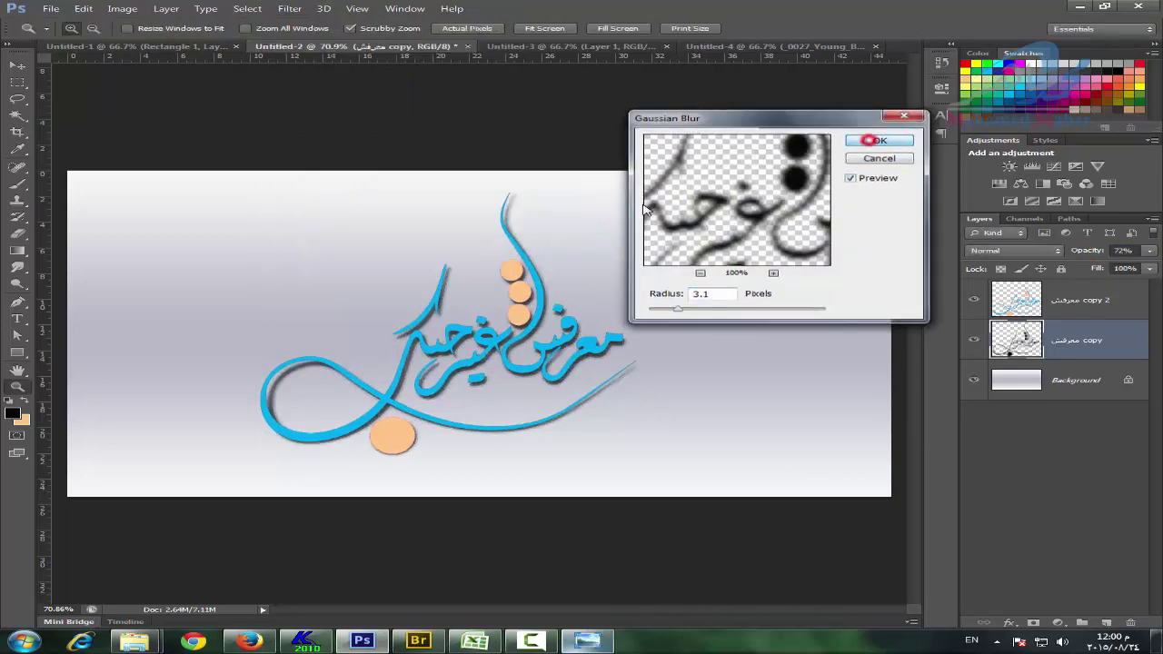
pyautogui.click(879, 140)
pyautogui.click(17, 386)
pyautogui.click(563, 343)
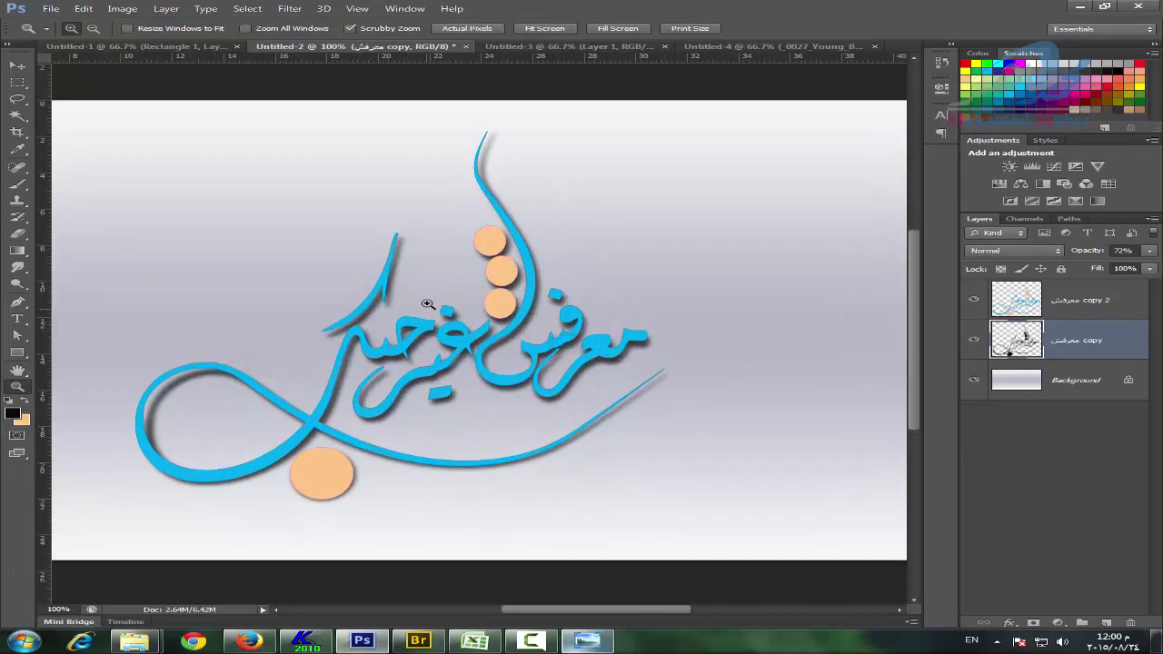
pyautogui.click(1034, 623)
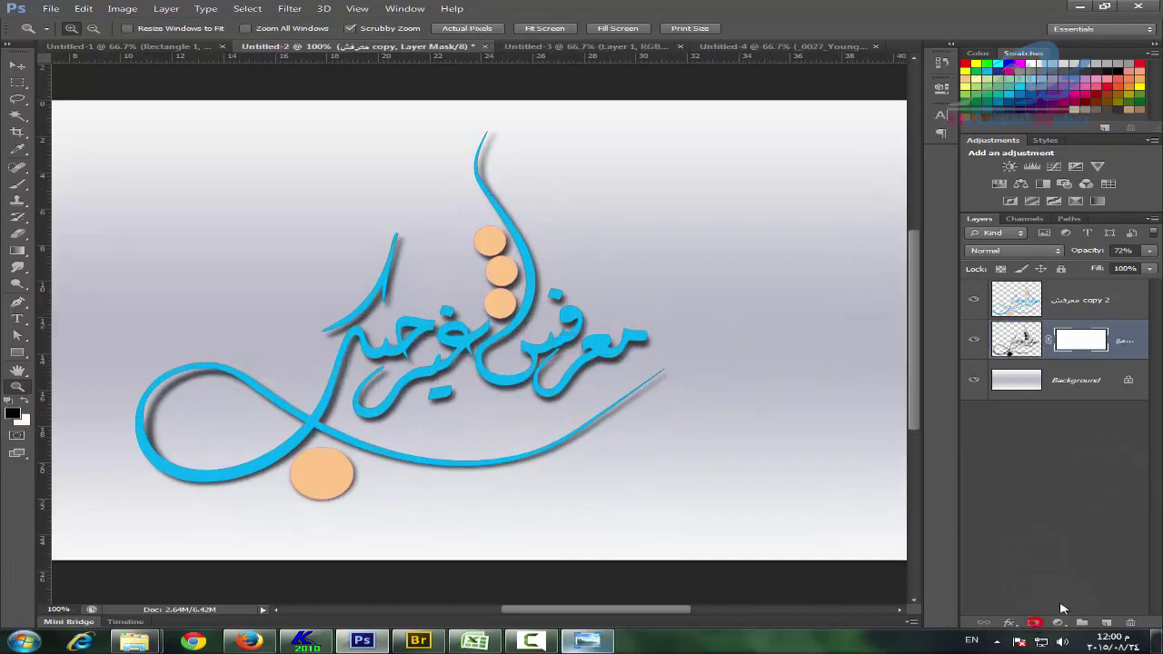
# Paint black on the mask to hide shadow near the right end, middle and upper letters.
pyautogui.click(21, 186)
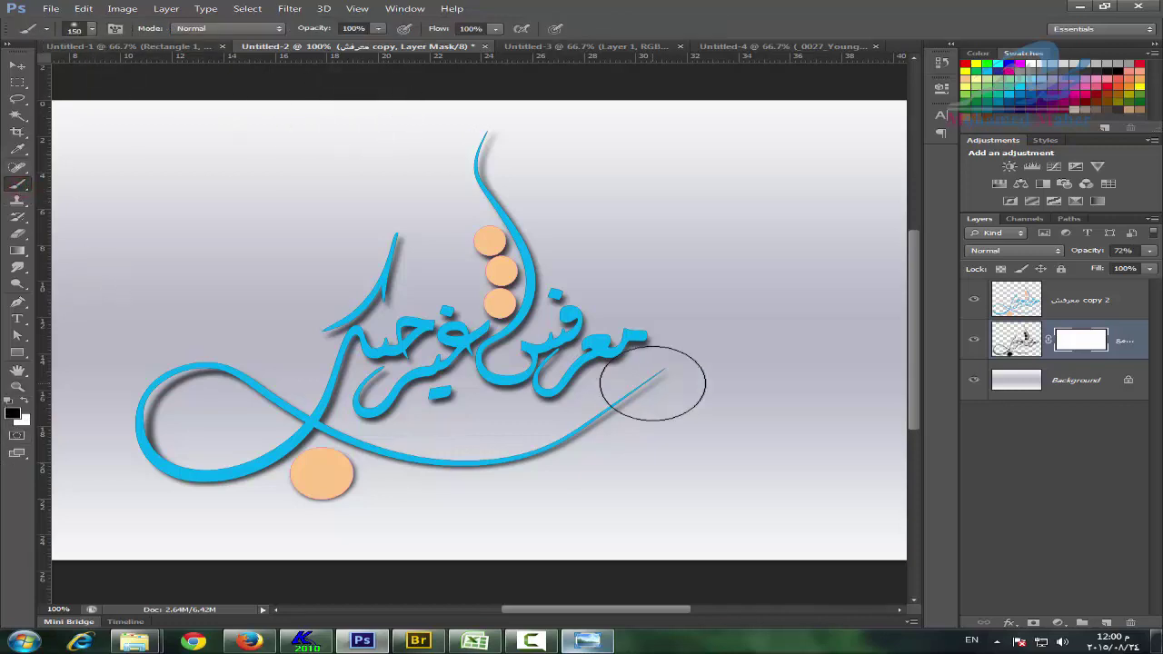
pyautogui.moveTo(621, 333); pyautogui.dragTo(561, 365)
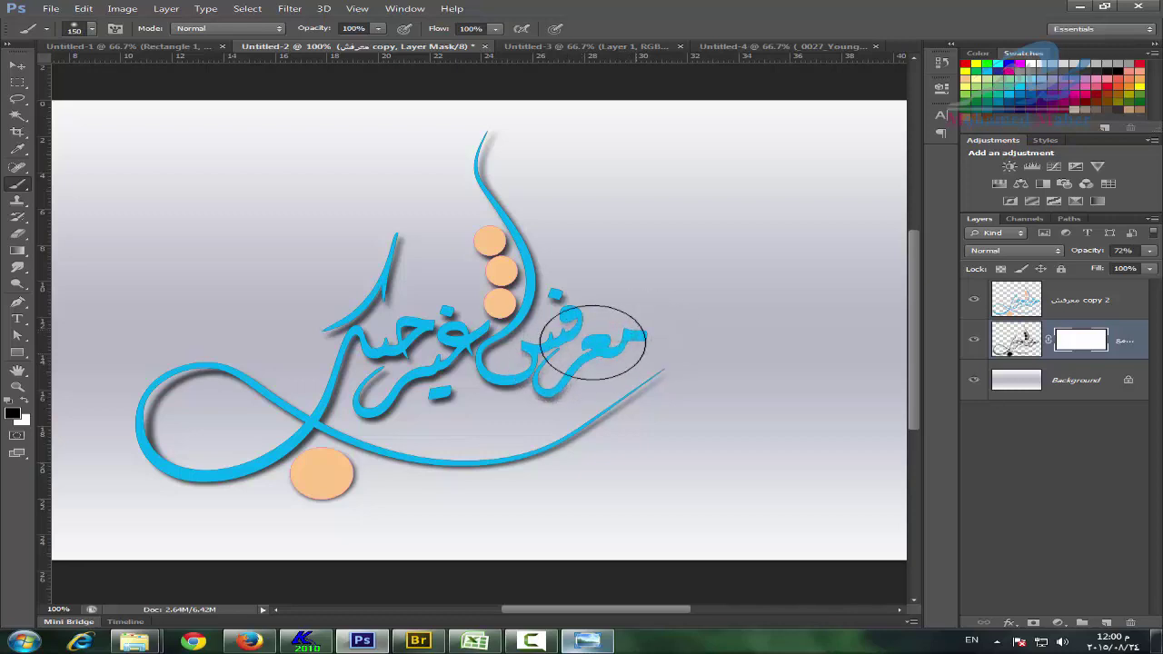
pyautogui.press('[')
pyautogui.press('[')
pyautogui.press('[')
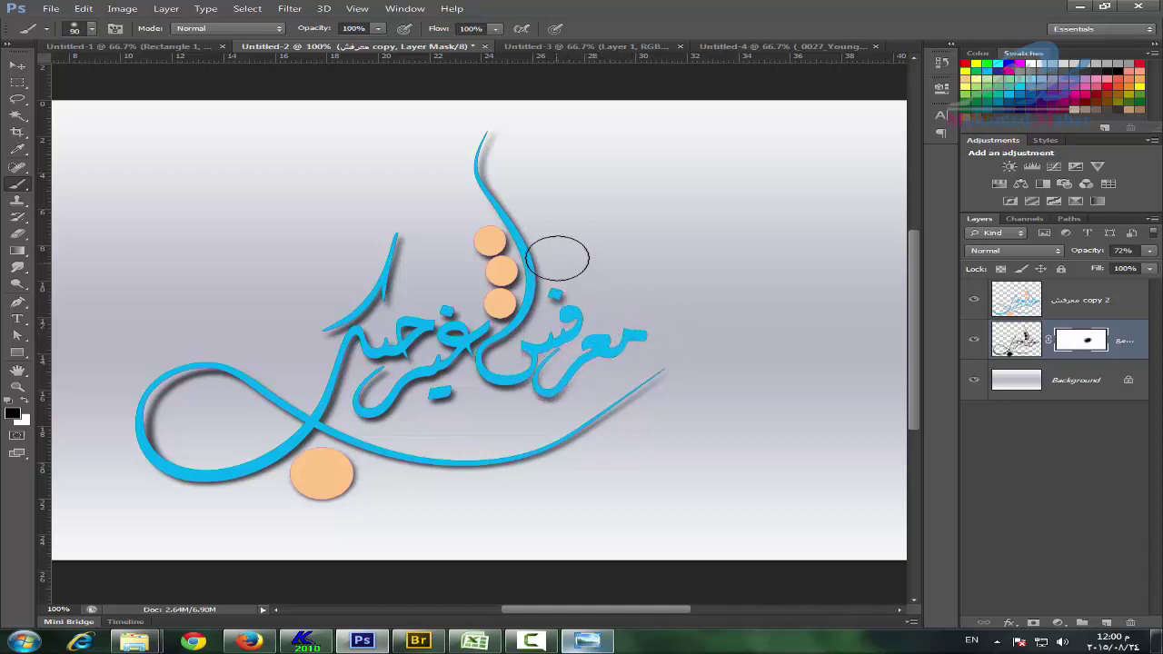
pyautogui.click(541, 211)
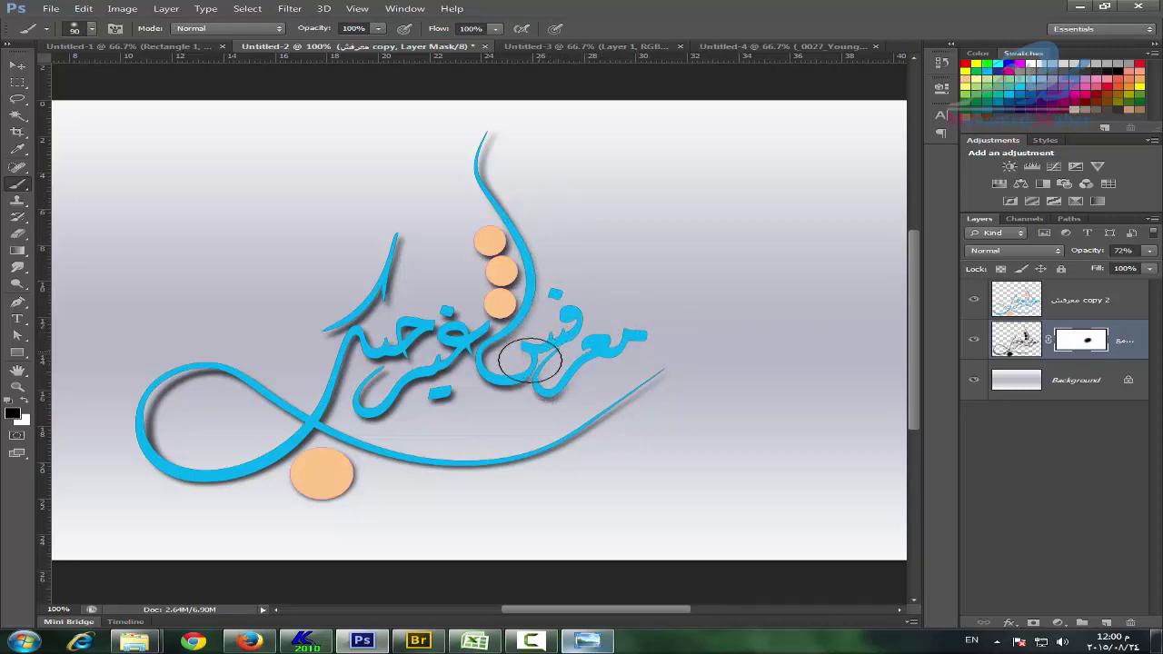
pyautogui.moveTo(519, 371)
pyautogui.mouseDown()
pyautogui.moveTo(576, 369)
pyautogui.moveTo(476, 395)
pyautogui.mouseUp()
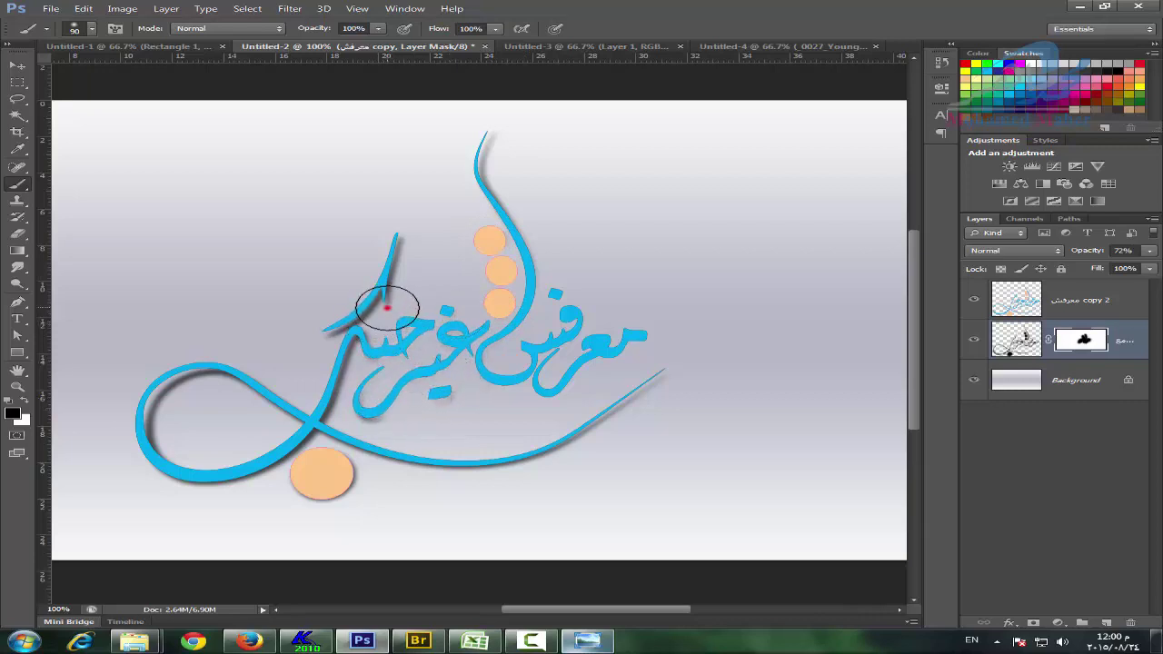
pyautogui.moveTo(403, 317); pyautogui.dragTo(291, 337)
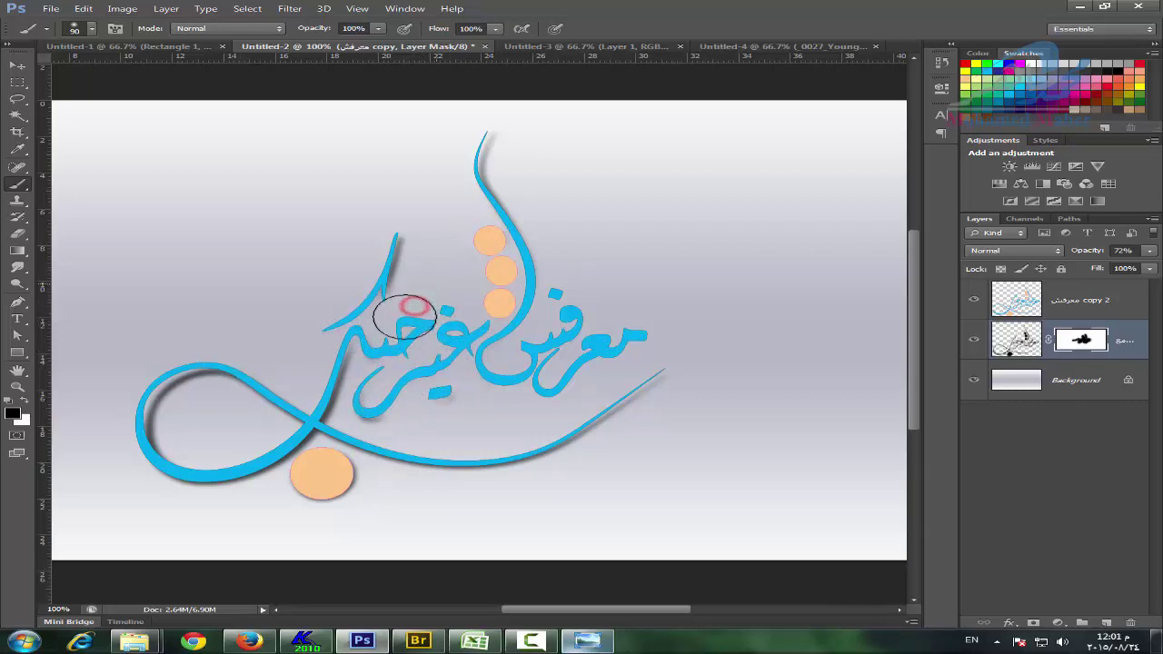
# Mask out shadow along the lower curve and loop, then set layer opacity to 64%.
pyautogui.click(373, 357)
pyautogui.moveTo(353, 408)
pyautogui.mouseDown()
pyautogui.moveTo(311, 463)
pyautogui.moveTo(203, 481)
pyautogui.moveTo(82, 481)
pyautogui.mouseUp()
pyautogui.moveTo(242, 360); pyautogui.dragTo(588, 477)
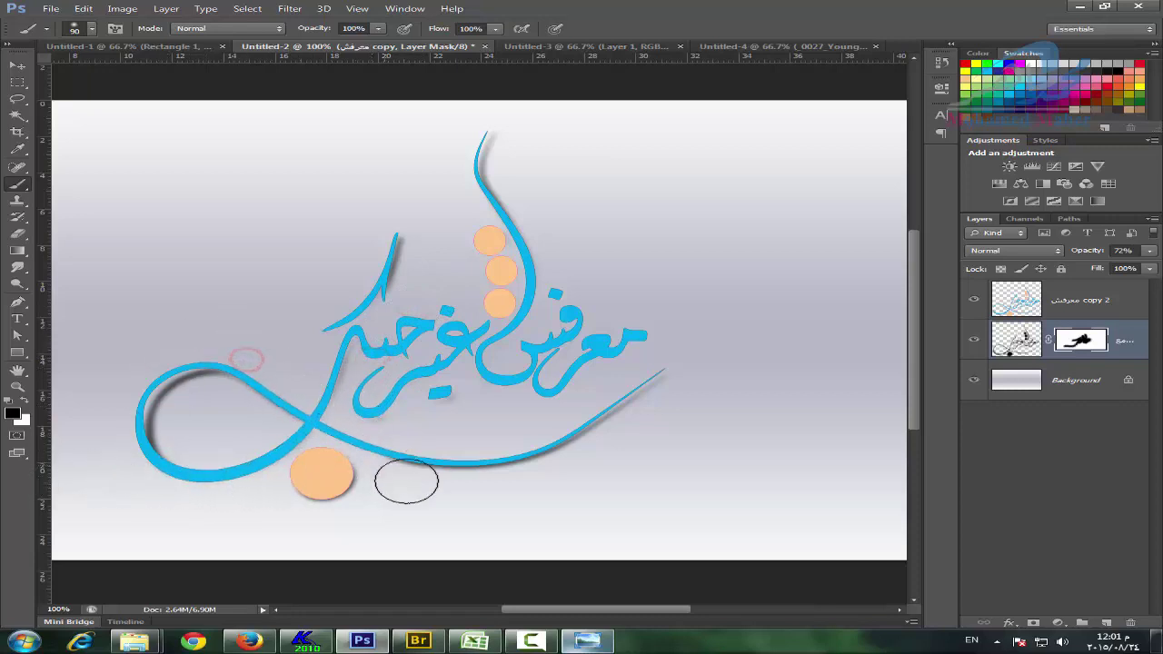
pyautogui.click(576, 476)
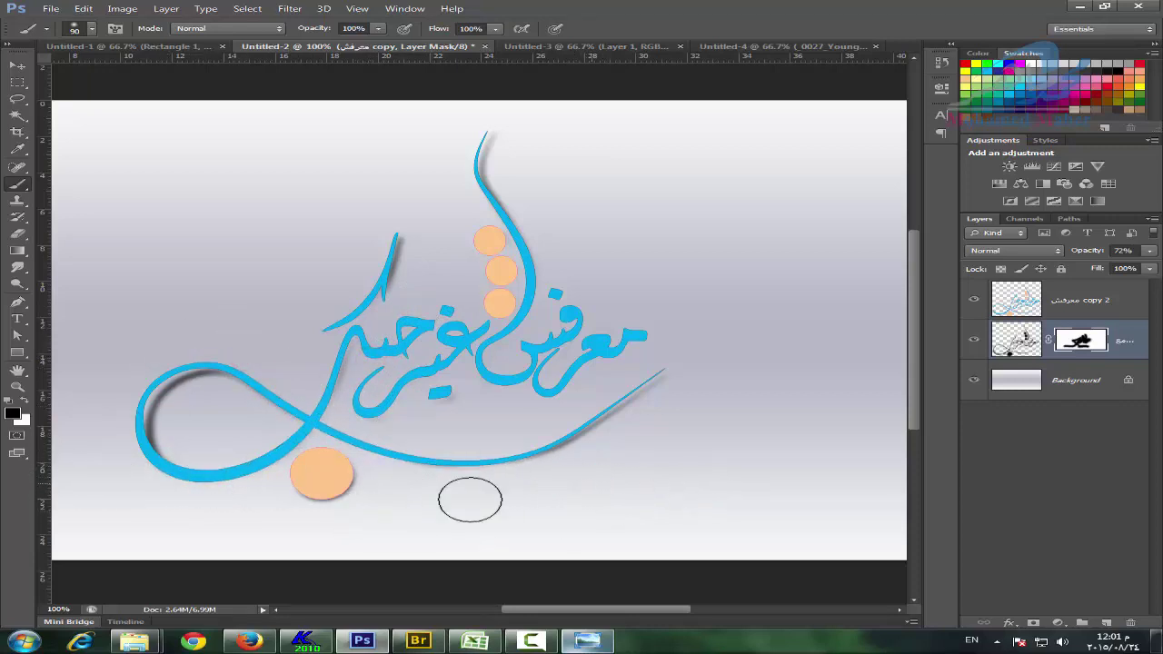
pyautogui.click(399, 495)
pyautogui.click(385, 377)
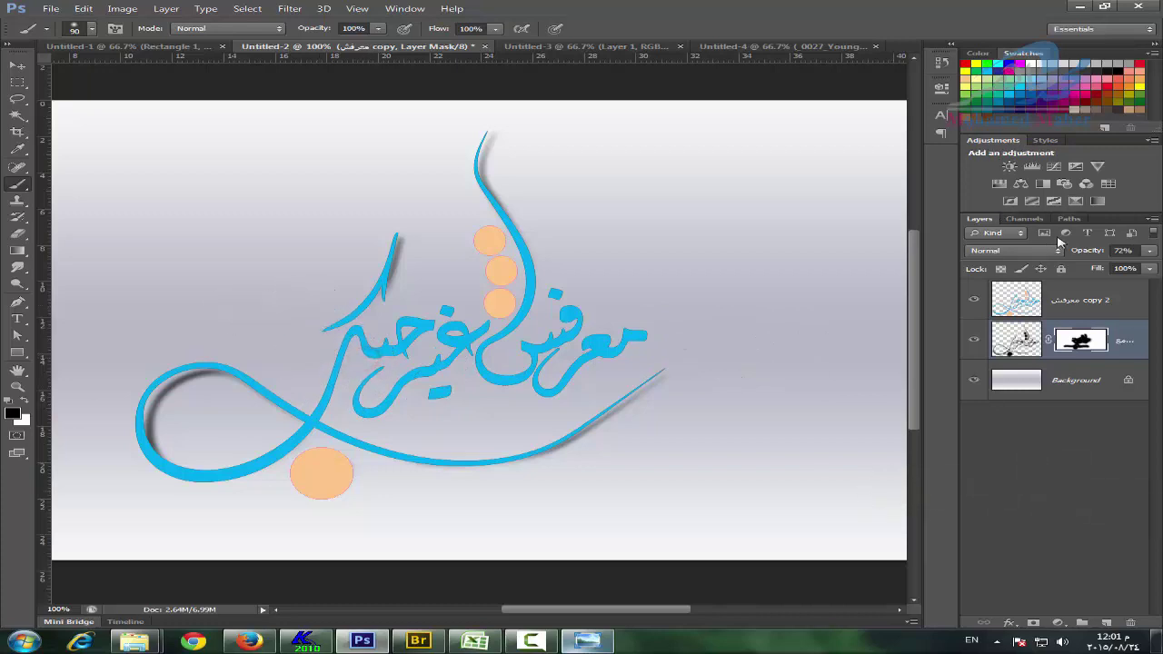
pyautogui.moveTo(1087, 253)
pyautogui.mouseDown()
pyautogui.moveTo(1113, 251)
pyautogui.moveTo(1083, 251)
pyautogui.mouseUp()
# Open the قل هو sample image in Photo Viewer, then minimize the viewer and folder.
pyautogui.click(559, 46)
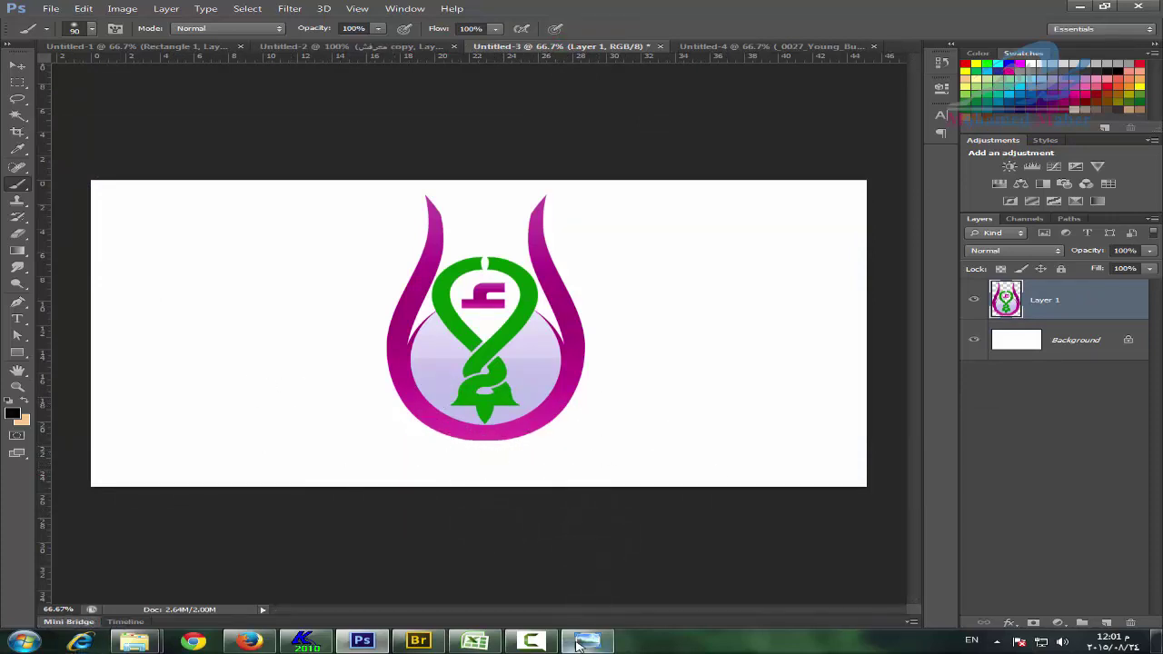
pyautogui.moveTo(135, 642)
pyautogui.moveTo(315, 559)
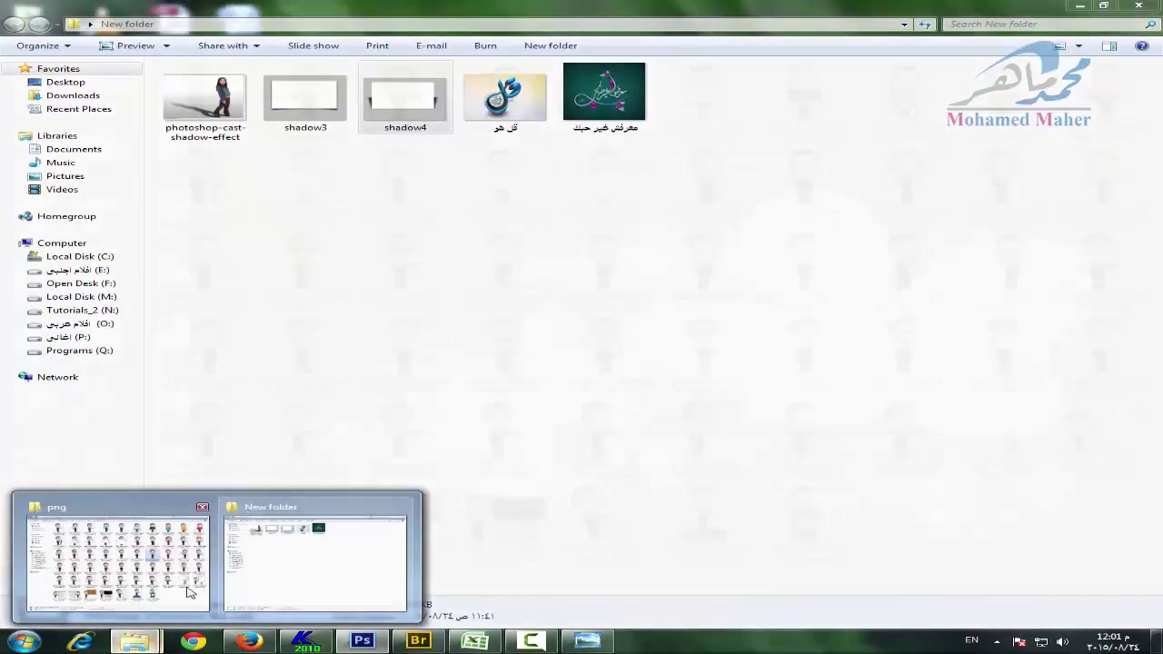
pyautogui.click(327, 582)
pyautogui.doubleClick(505, 95)
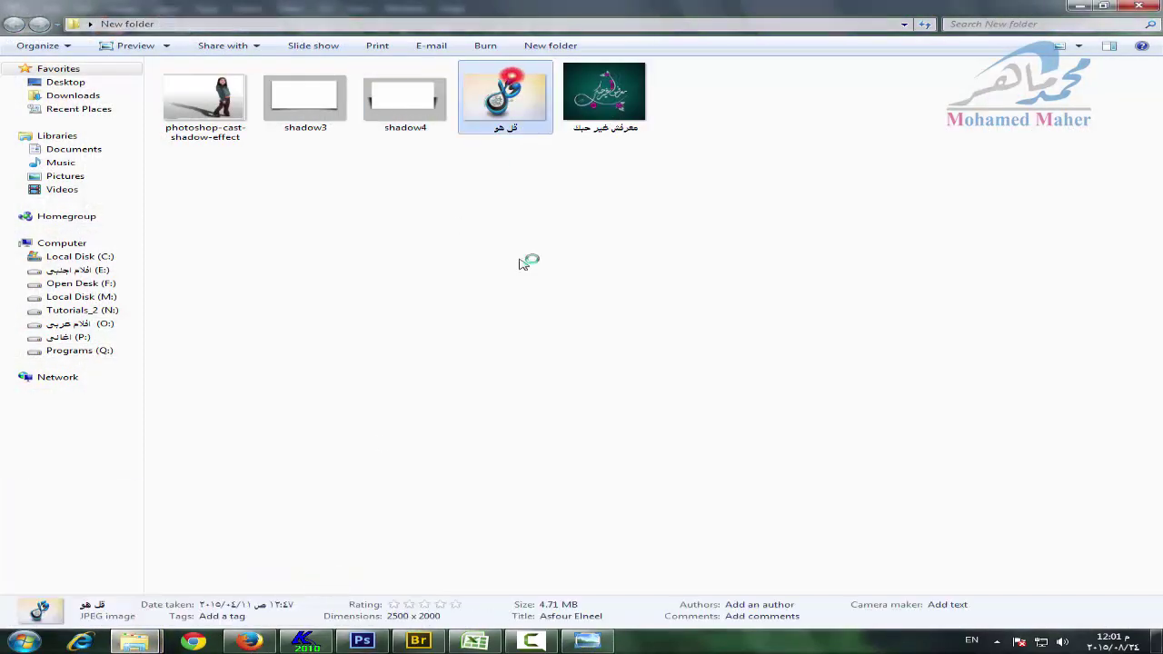
pyautogui.click(1082, 7)
pyautogui.click(1082, 6)
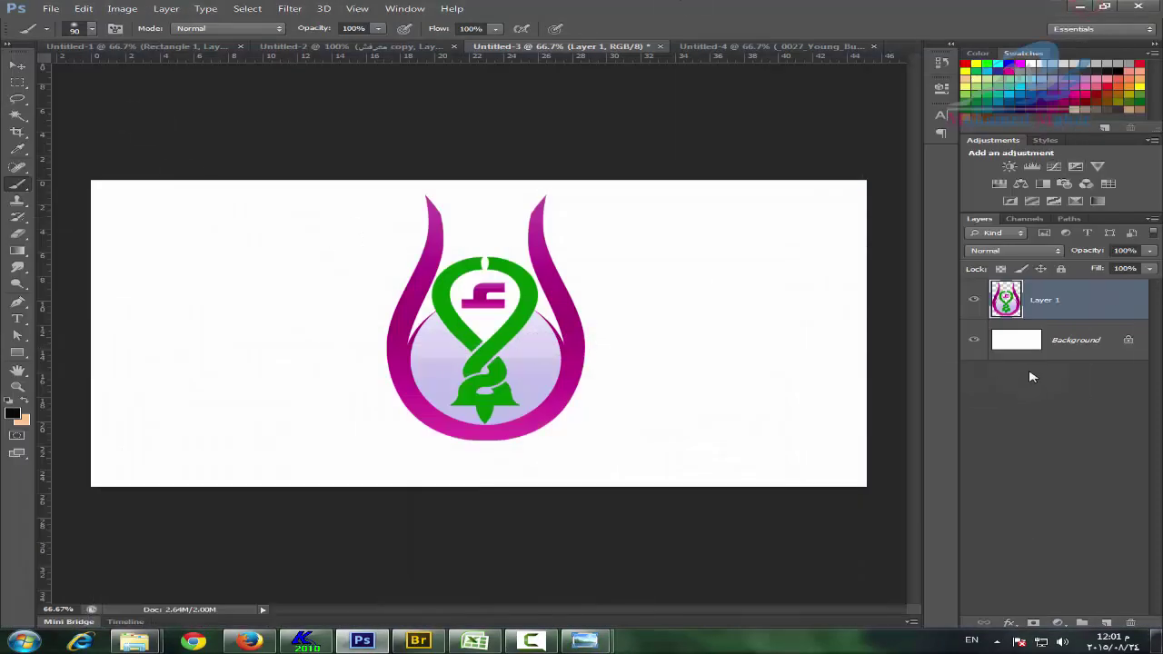
# Add Layer 2 above Background and draw a black-to-transparent radial blob left of the logo.
pyautogui.click(1080, 360)
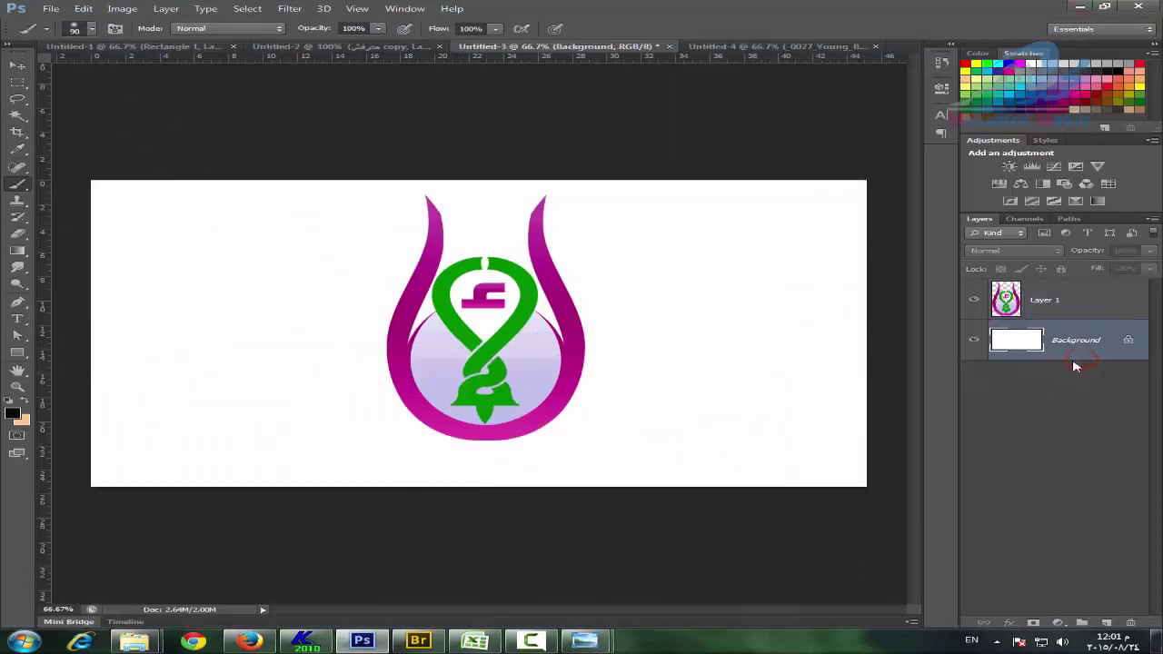
pyautogui.click(1104, 623)
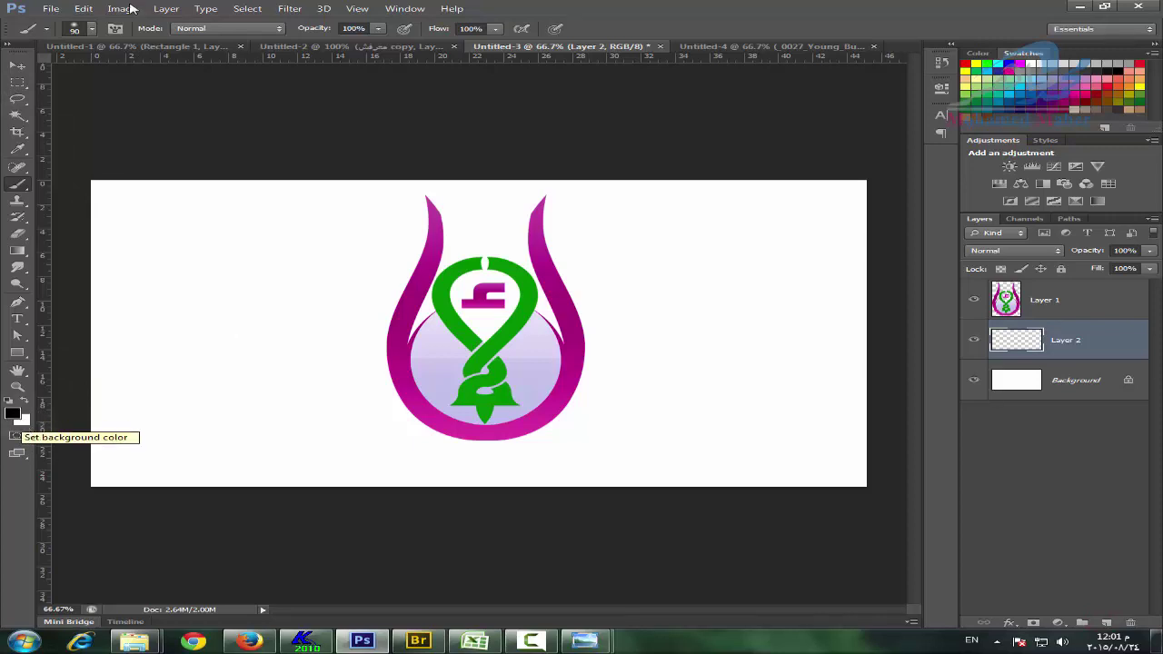
pyautogui.click(13, 252)
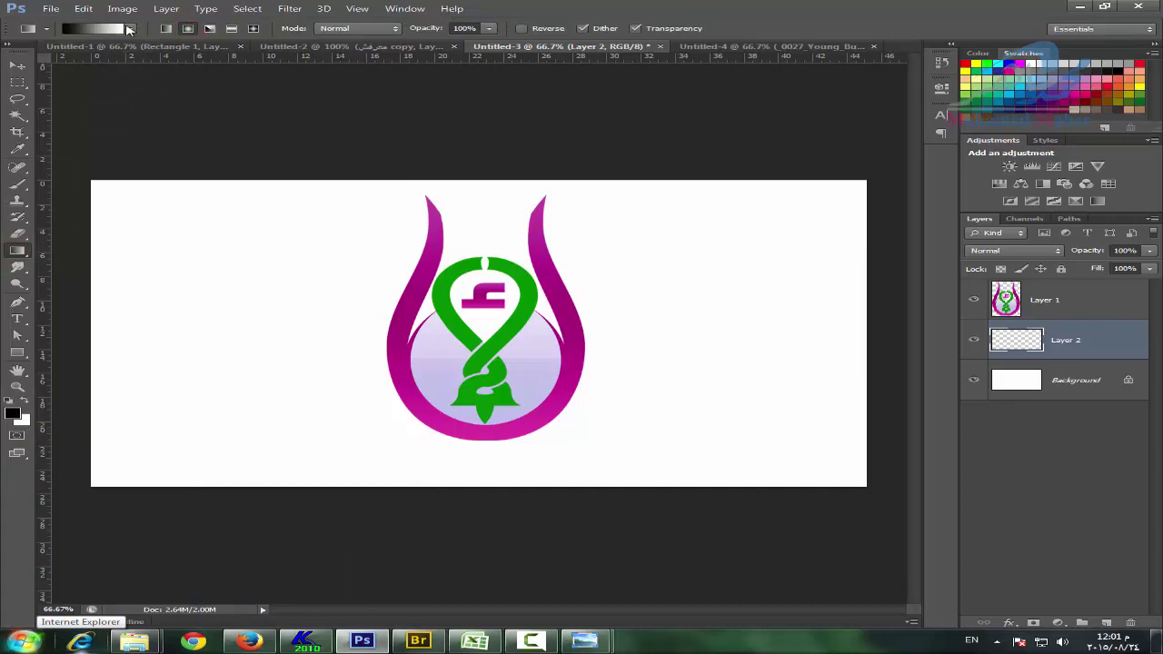
pyautogui.click(128, 29)
pyautogui.click(129, 28)
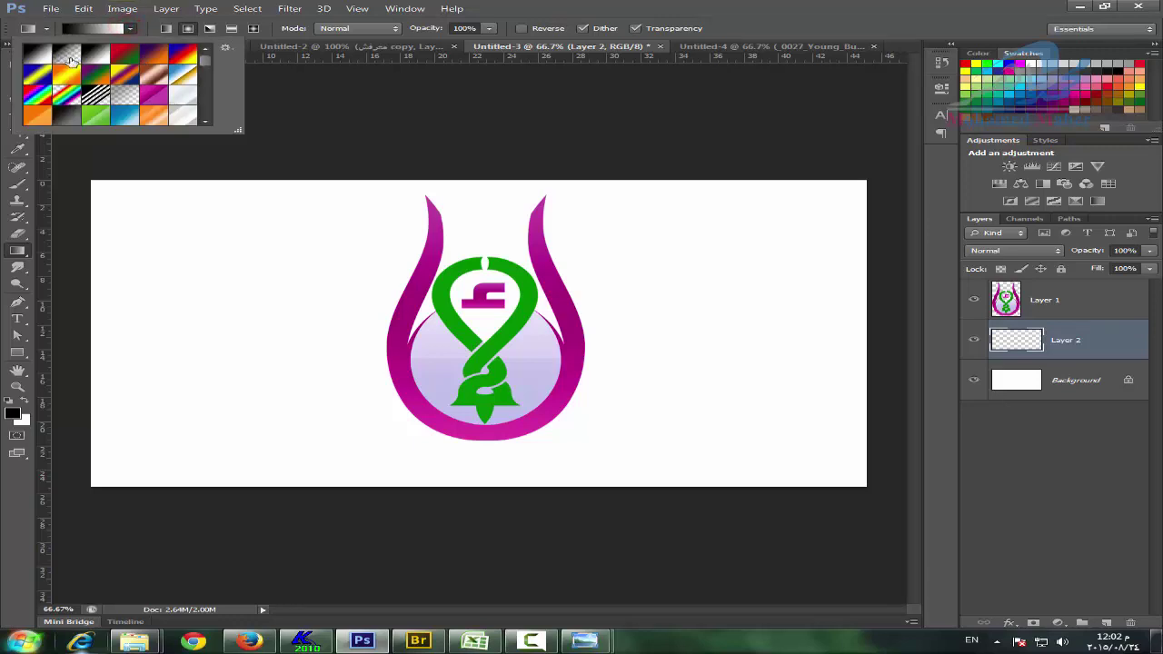
pyautogui.click(71, 60)
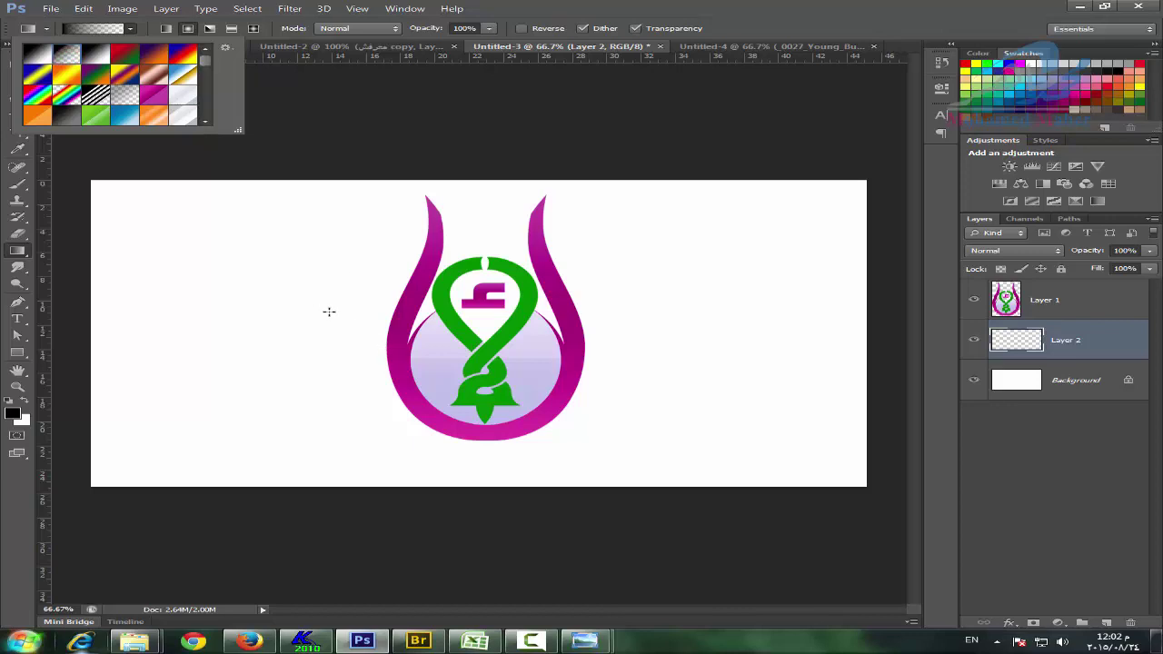
pyautogui.moveTo(302, 308); pyautogui.dragTo(400, 307)
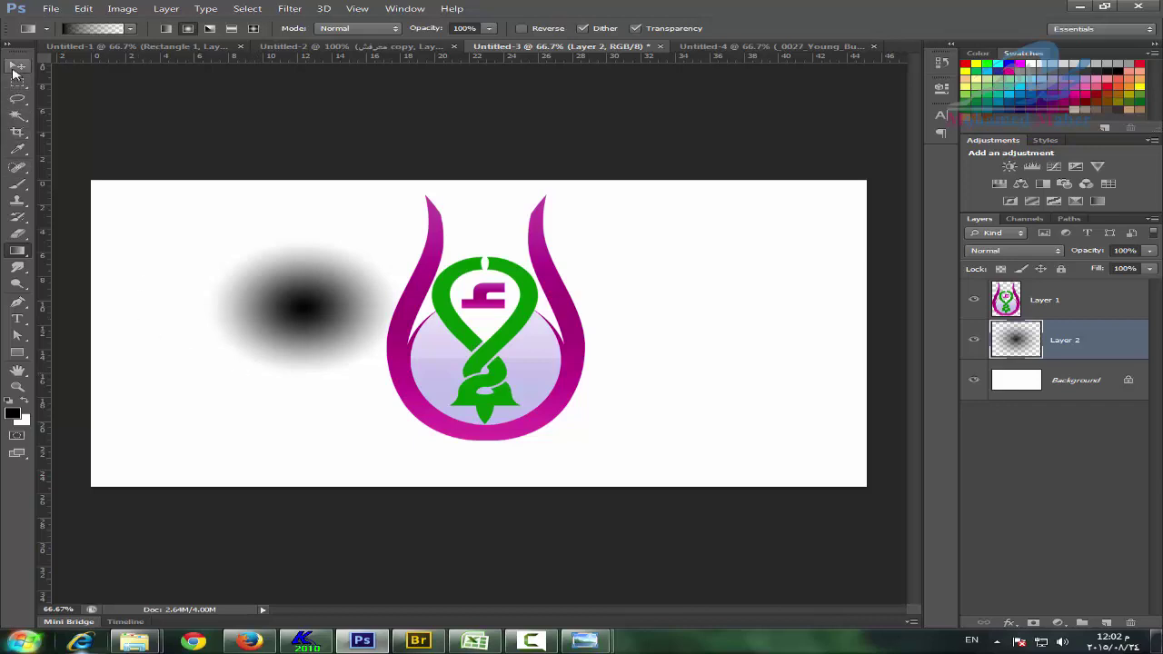
# Squash the blob into a thin band under the logo and set Layer 2 to 70% opacity.
pyautogui.click(16, 66)
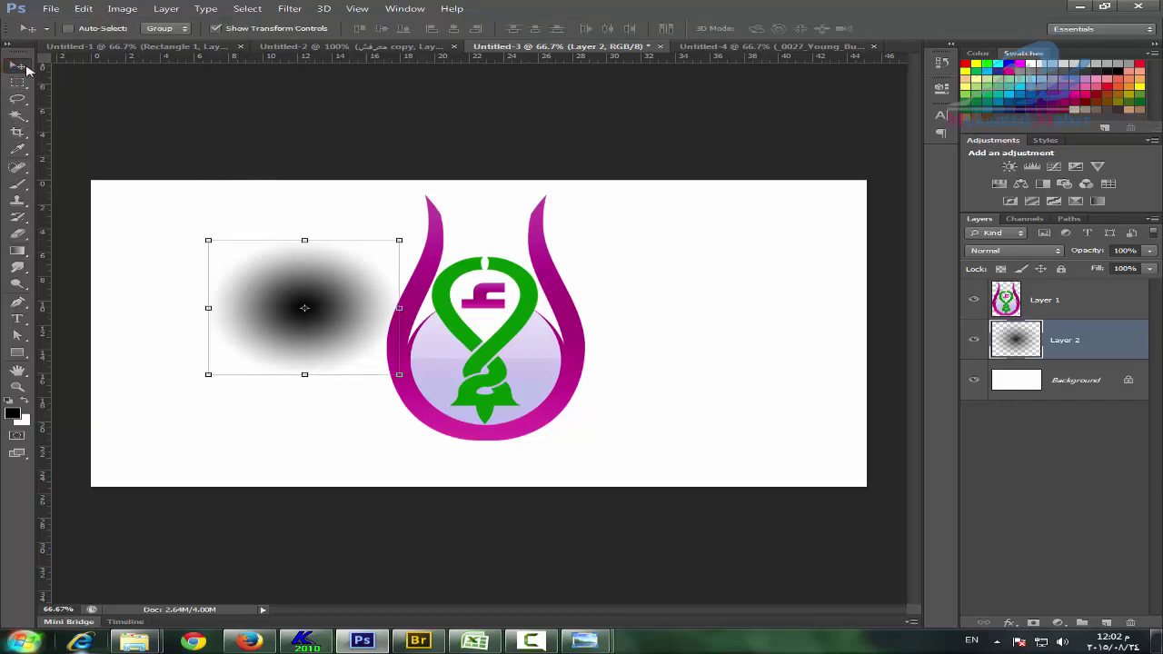
pyautogui.moveTo(310, 241)
pyautogui.mouseDown()
pyautogui.moveTo(328, 360)
pyautogui.moveTo(510, 449)
pyautogui.mouseUp()
pyautogui.click(17, 386)
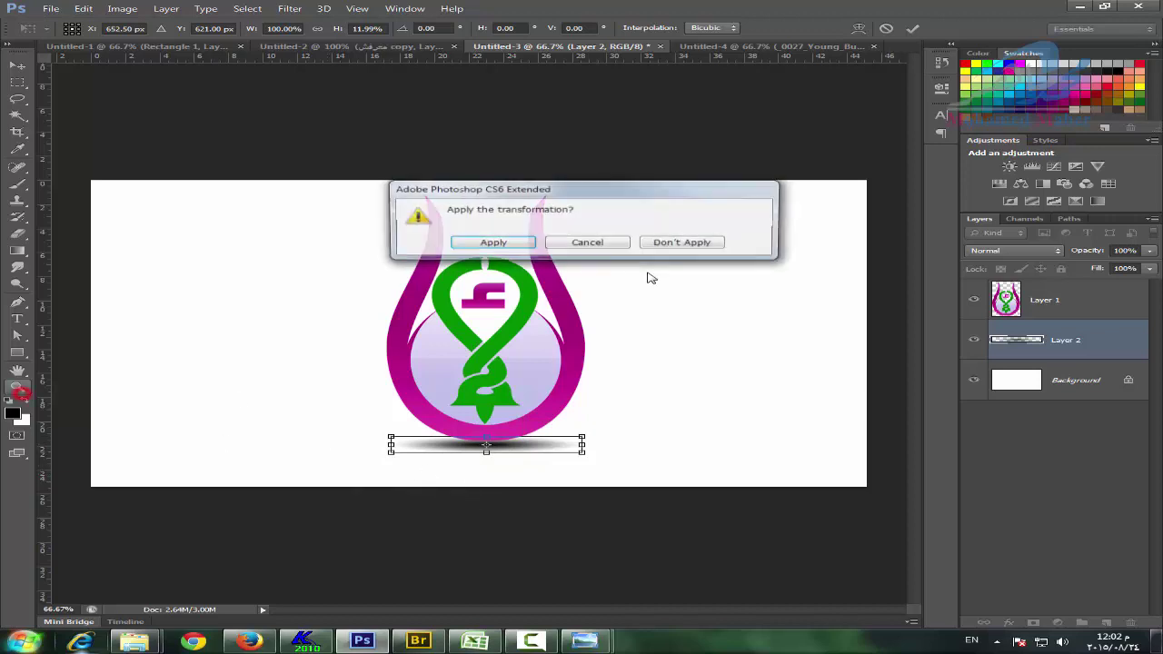
pyautogui.click(515, 248)
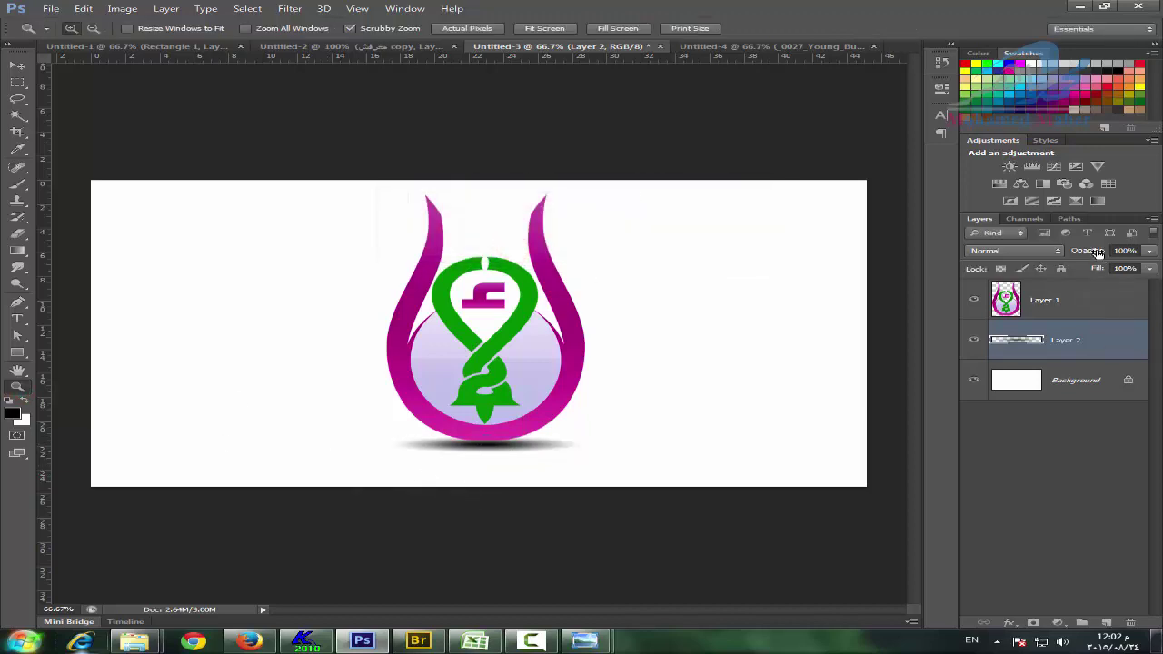
pyautogui.moveTo(1098, 252); pyautogui.dragTo(1065, 253)
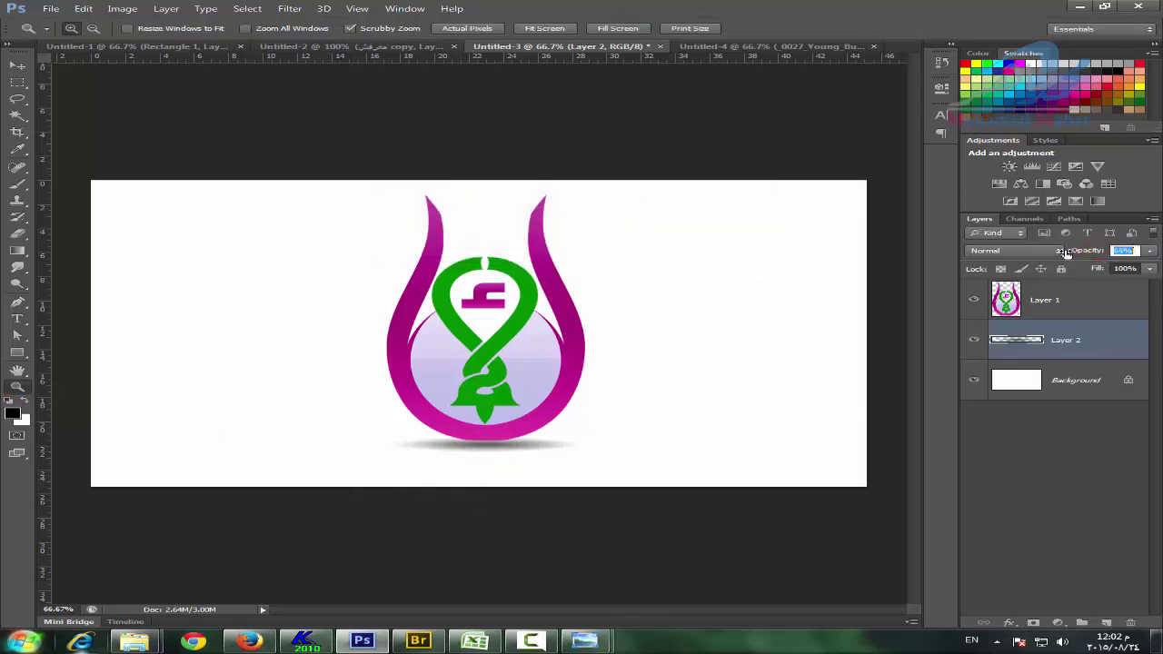
# Apply a 4.8-pixel Gaussian Blur to the ground shadow on Layer 2.
pyautogui.click(290, 9)
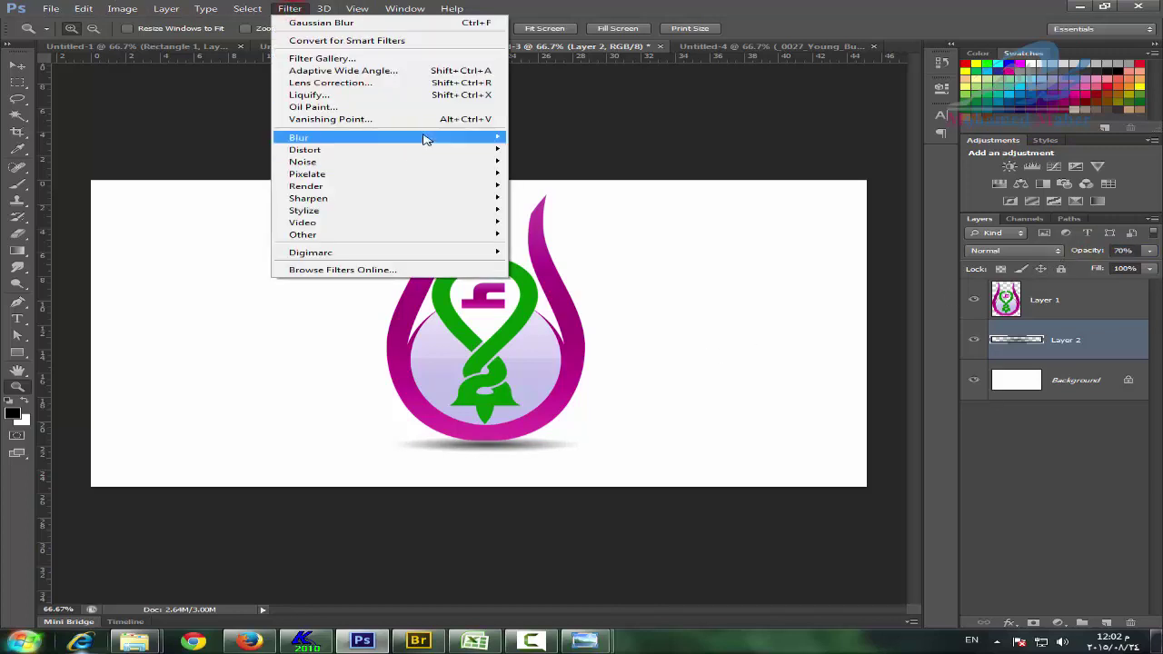
pyautogui.click(569, 228)
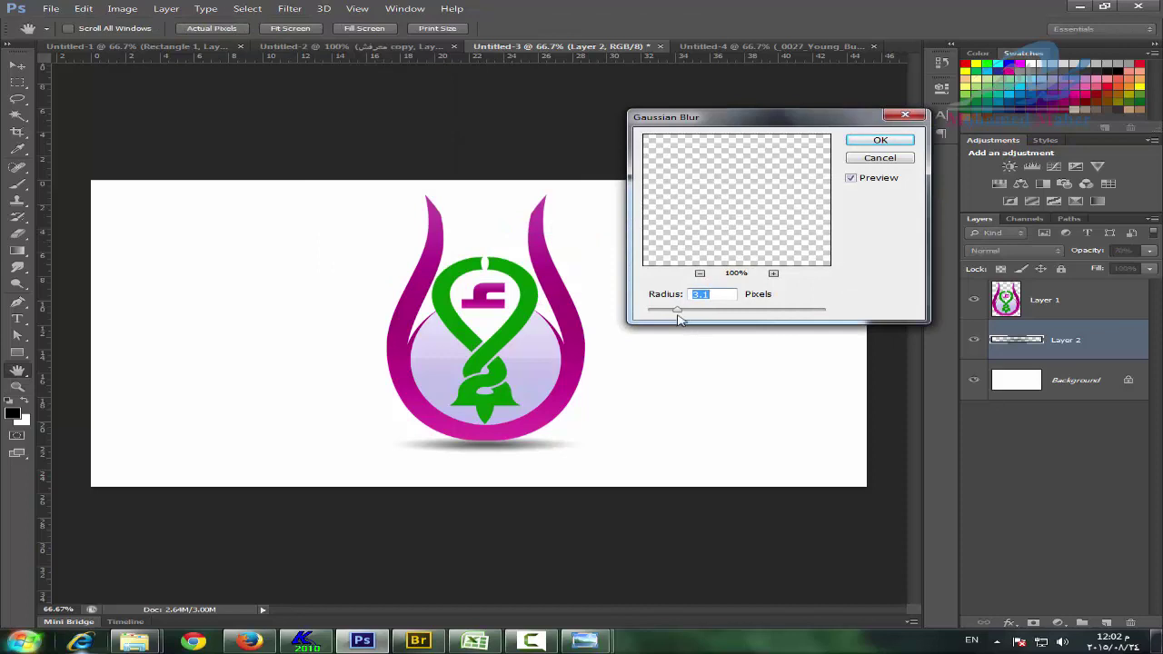
pyautogui.moveTo(680, 317)
pyautogui.mouseDown()
pyautogui.moveTo(670, 309)
pyautogui.moveTo(695, 313)
pyautogui.mouseUp()
pyautogui.click(878, 139)
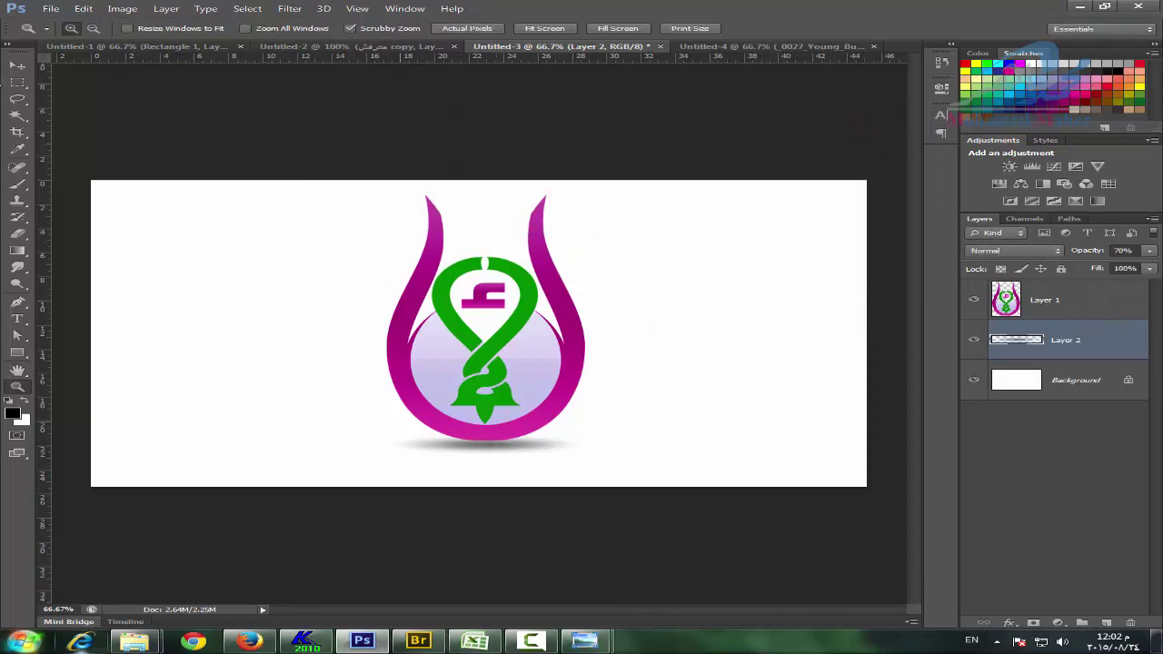
# Nudge the Layer 2 ground shadow up and down to test its position.
pyautogui.press('v')
pyautogui.click(215, 28)
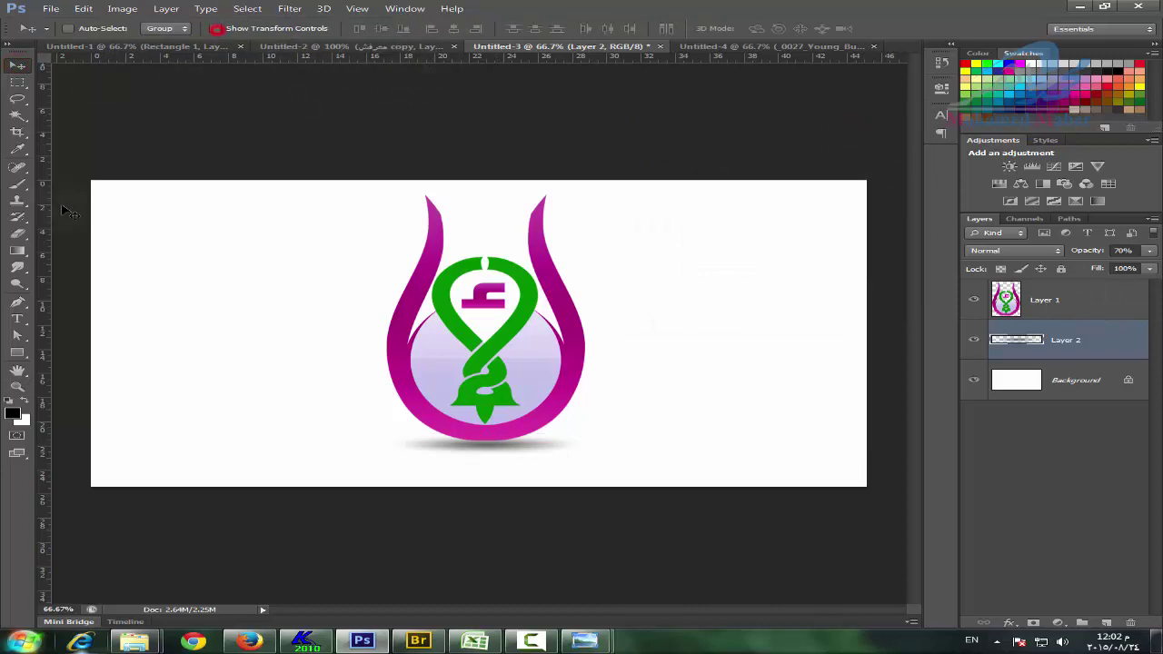
pyautogui.press('Up')
pyautogui.press('Up')
pyautogui.press('Up')
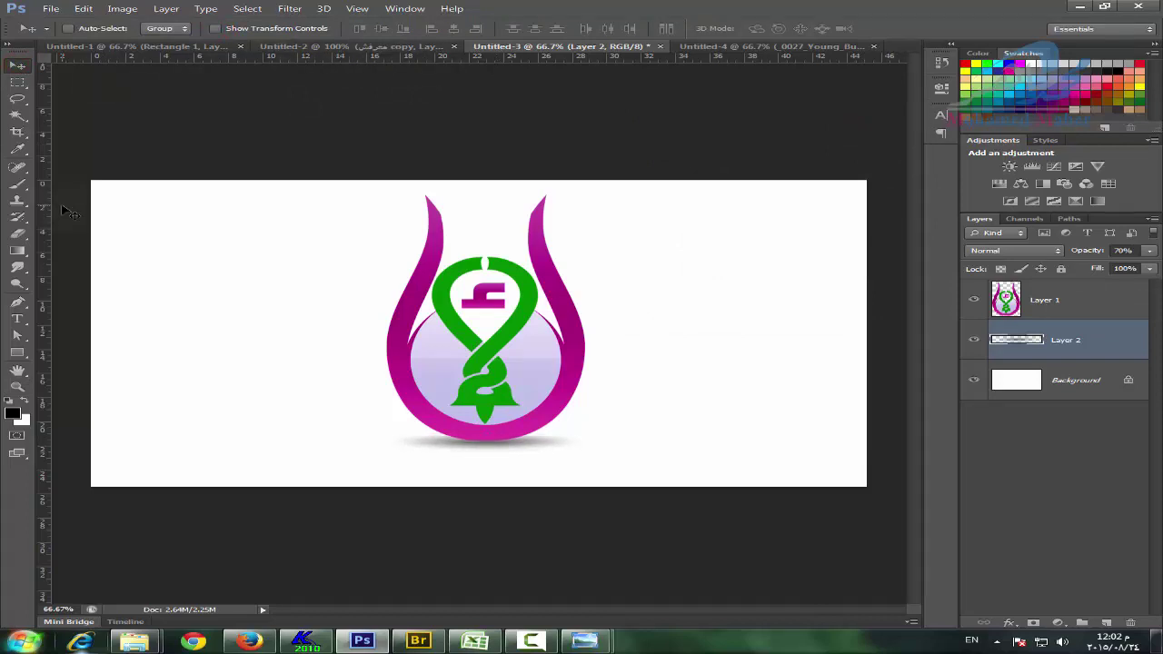
pyautogui.press('Down')
pyautogui.press('Down')
pyautogui.press('Down')
pyautogui.press('Down')
pyautogui.press('Down')
pyautogui.press('Down')
pyautogui.press('Down')
pyautogui.press('Down')
pyautogui.press('Down')
pyautogui.press('Down')
pyautogui.press('Down')
pyautogui.press('Down')
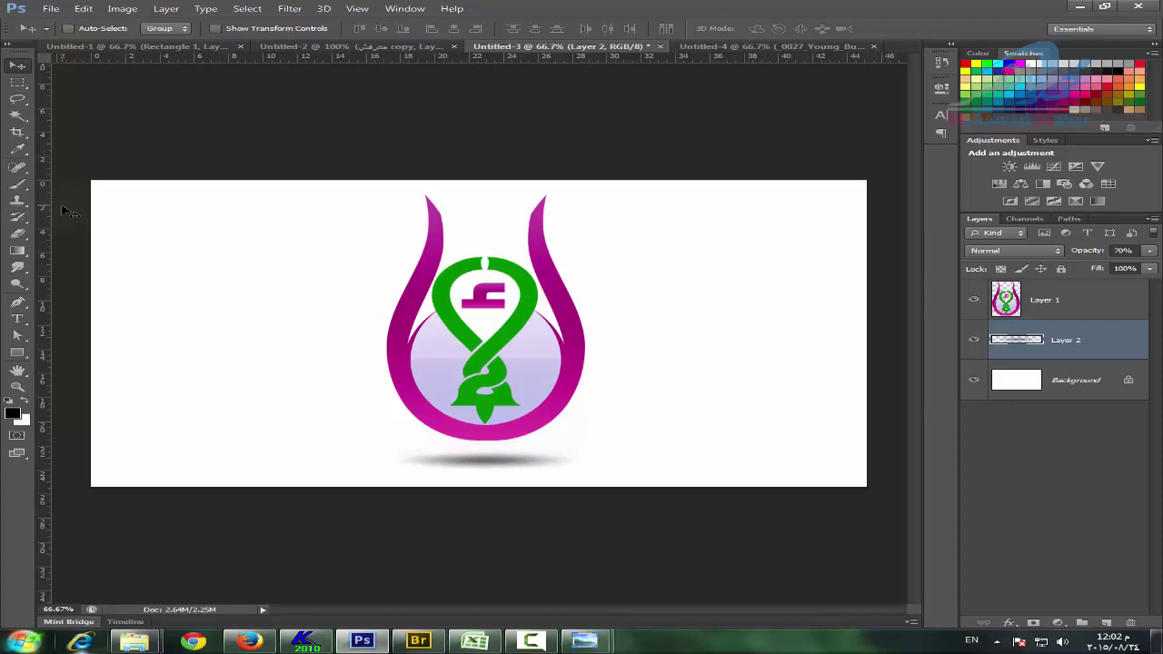
pyautogui.press('Down')
pyautogui.press('Down')
pyautogui.press('Down')
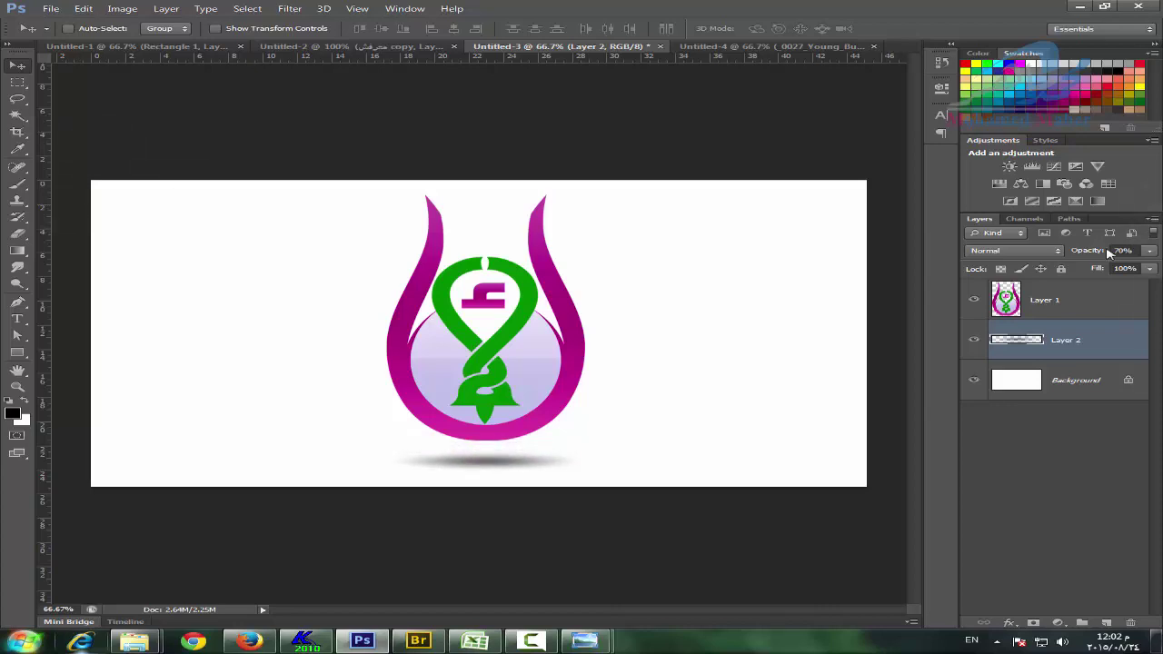
# Try lower and higher shadow opacity and a spot closer to the logo, then delete Layer 2.
pyautogui.moveTo(1107, 252); pyautogui.dragTo(1073, 254)
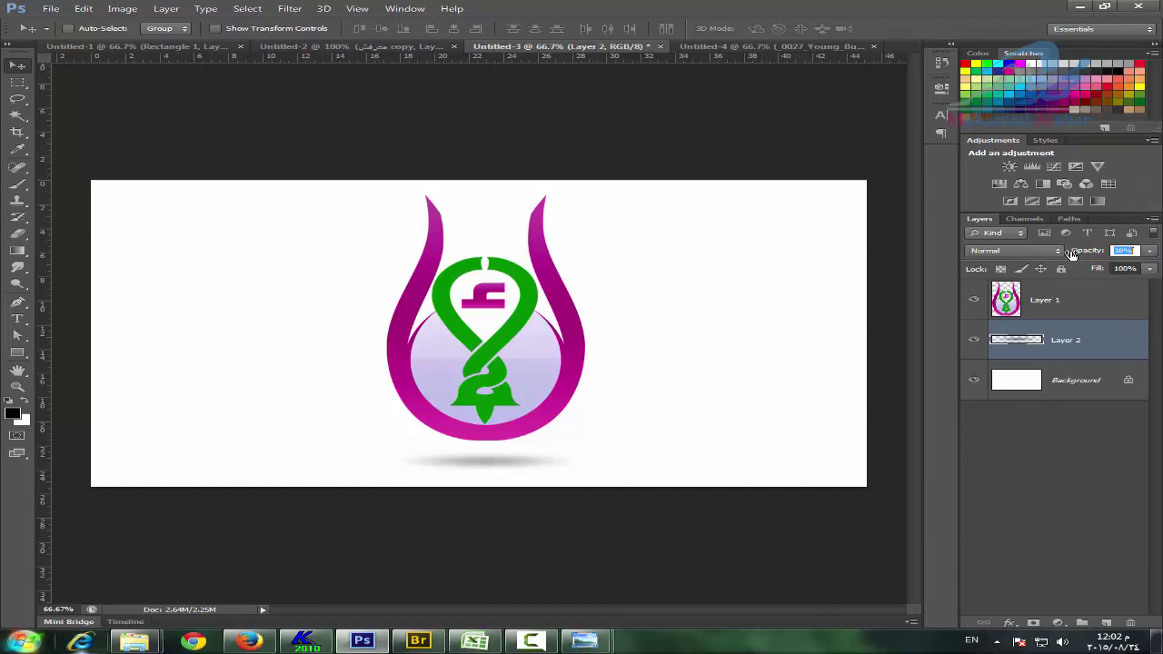
pyautogui.moveTo(1075, 254); pyautogui.dragTo(1129, 252)
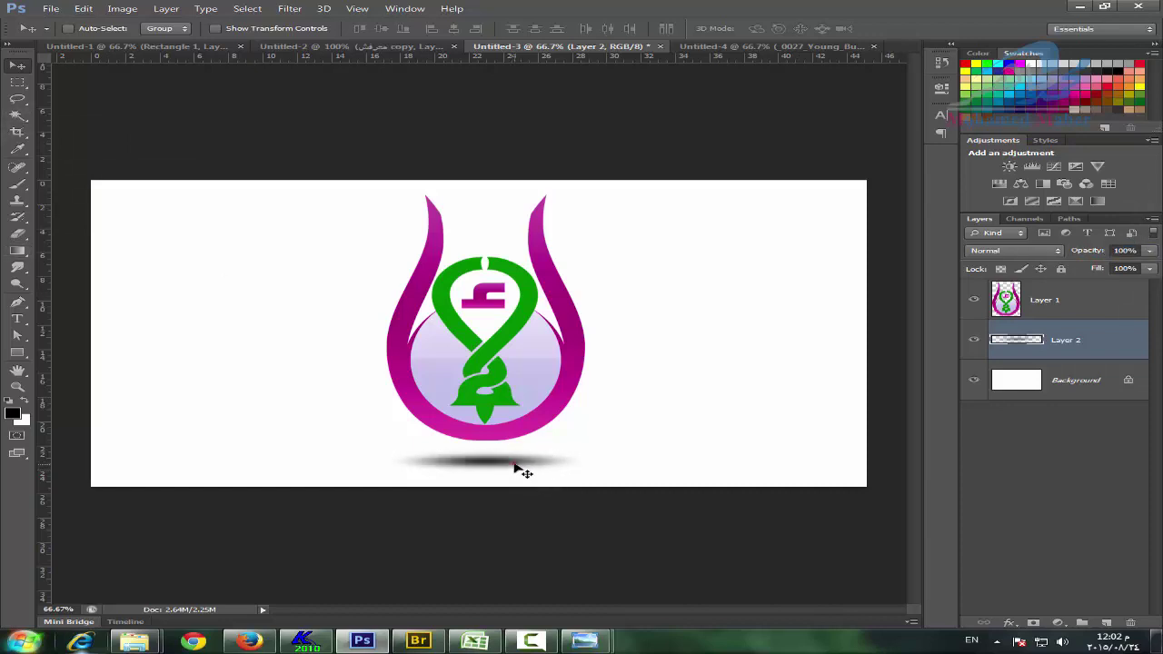
pyautogui.moveTo(514, 464); pyautogui.dragTo(517, 445)
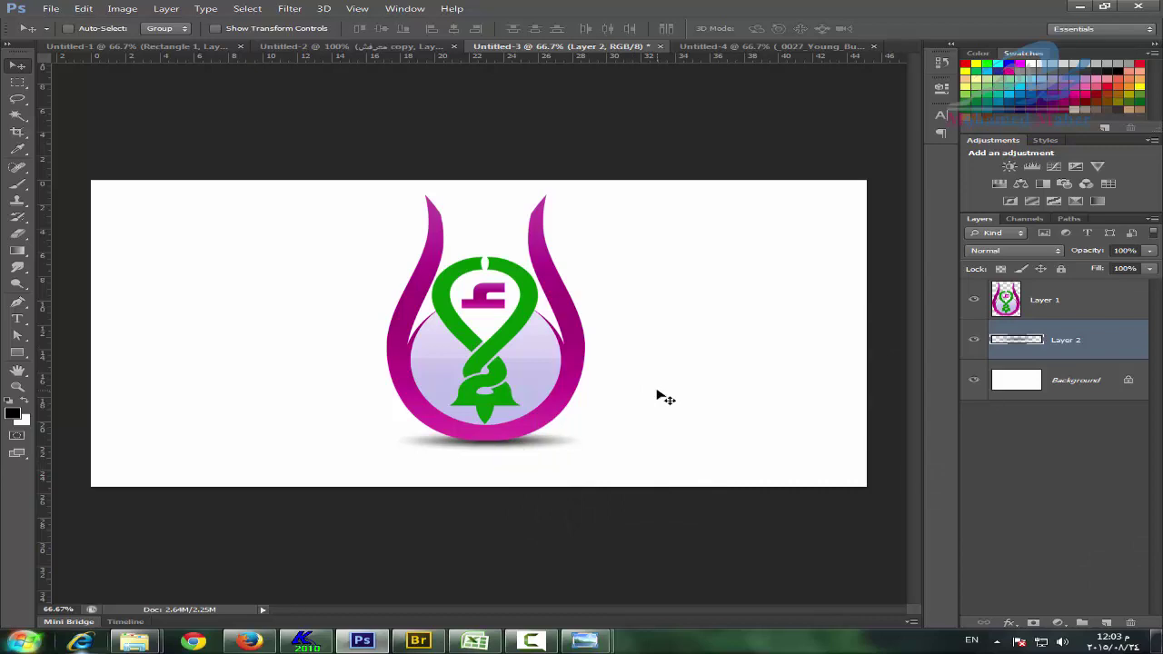
pyautogui.press('Delete')
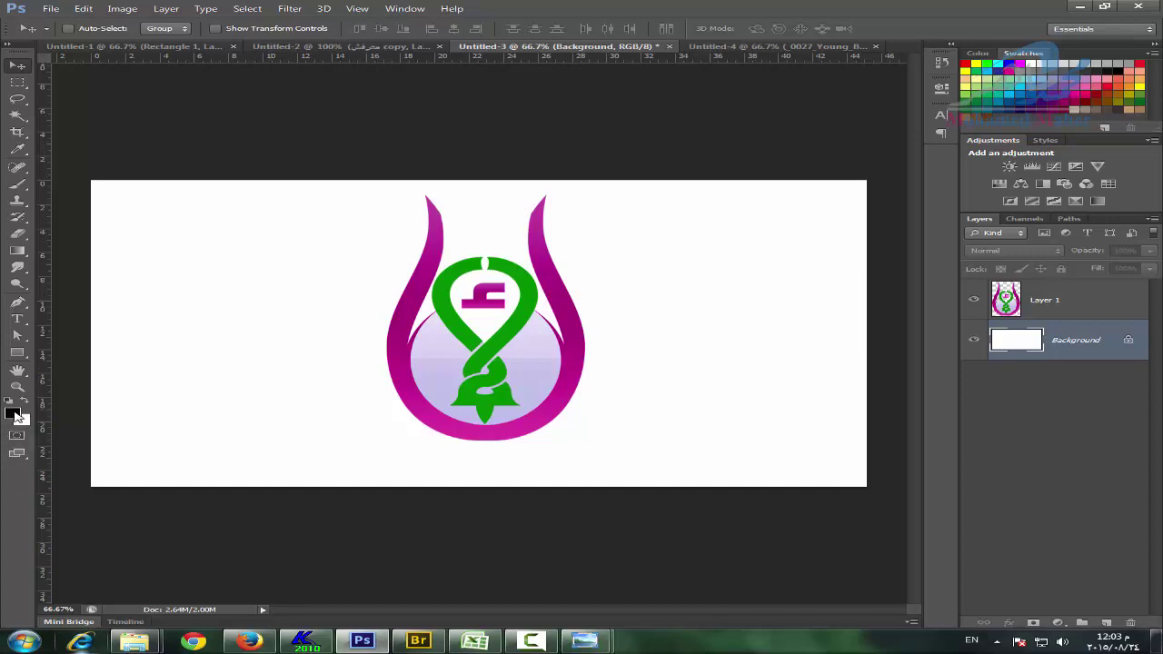
# Select a 300 px soft round brush and add a new empty layer for the shadow.
pyautogui.click(20, 186)
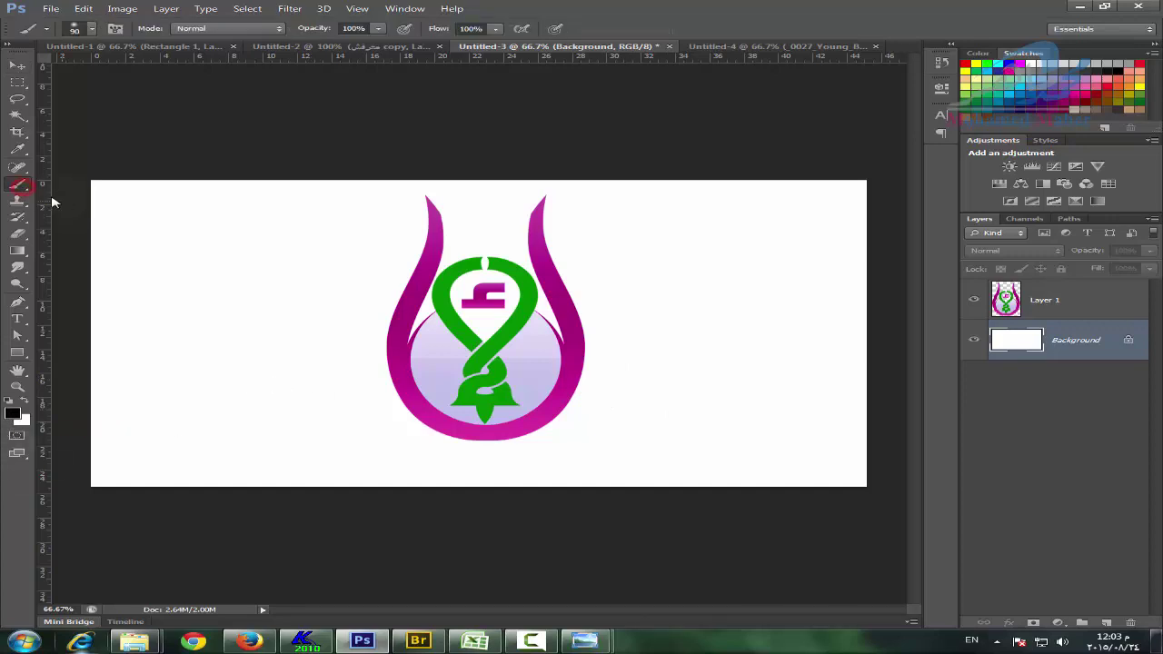
pyautogui.click(88, 29)
pyautogui.click(164, 137)
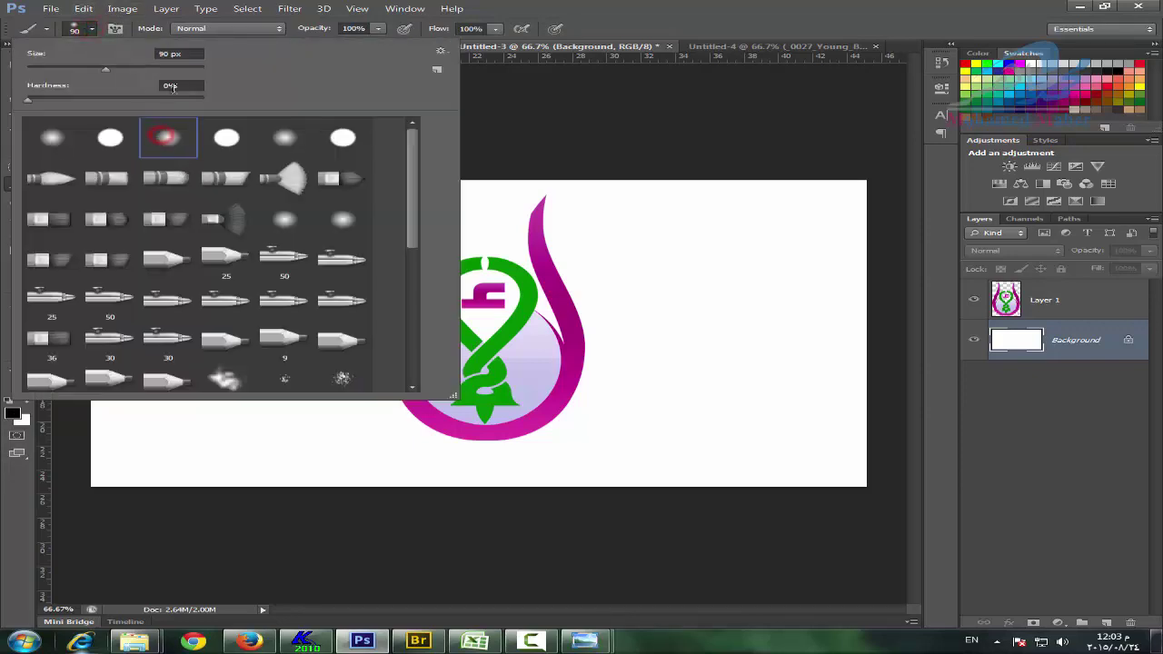
pyautogui.press('Return')
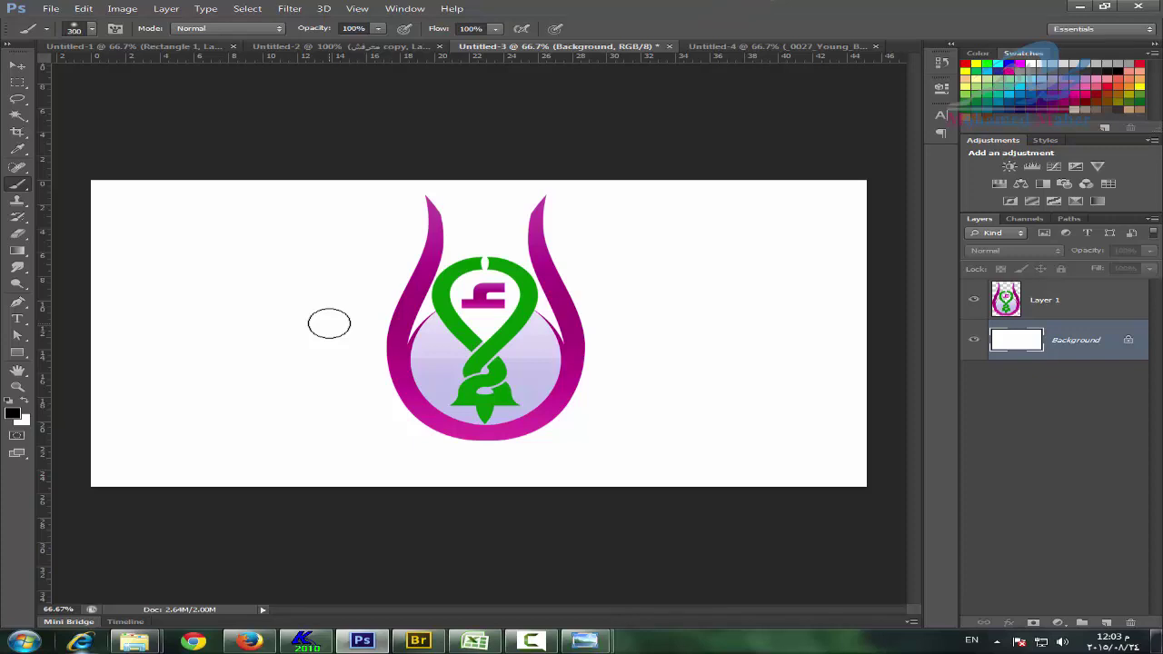
pyautogui.click(1106, 624)
# Paint a soft black blot left of the logo and squash it into a flat oval beneath it.
pyautogui.click(295, 324)
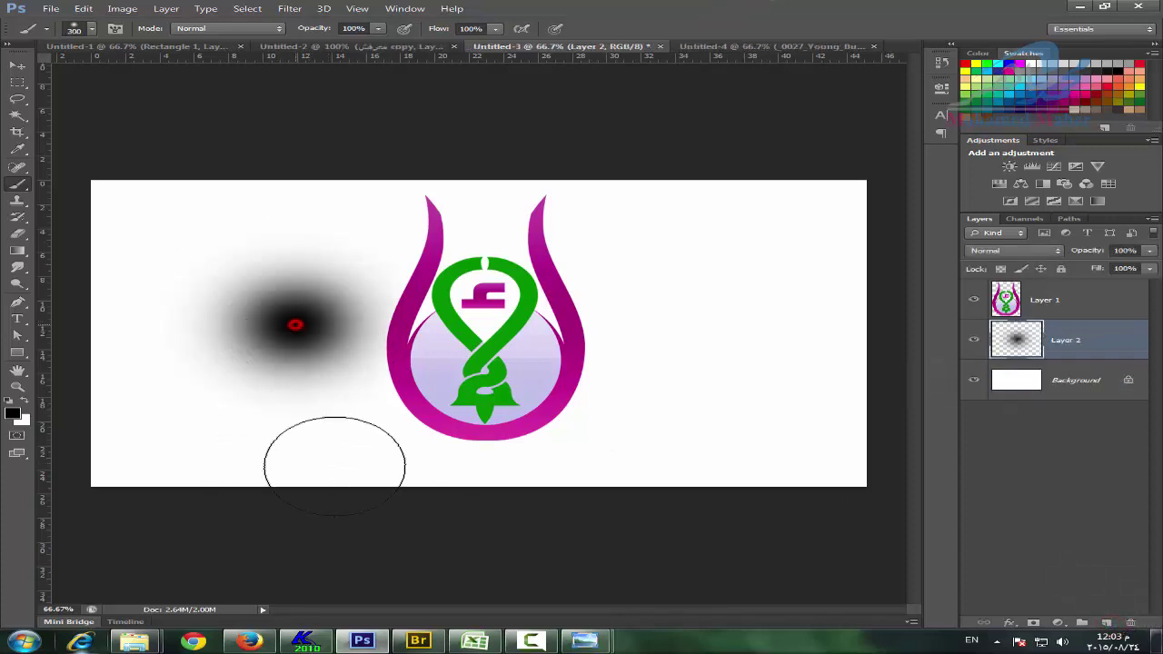
pyautogui.click(16, 66)
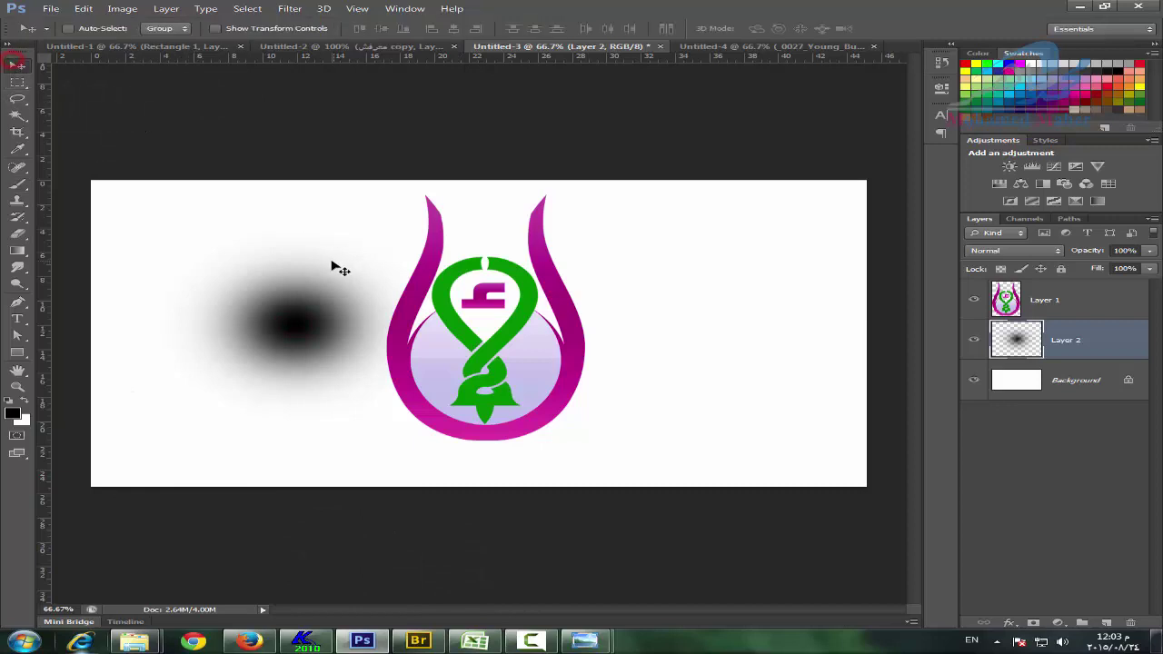
pyautogui.click(216, 28)
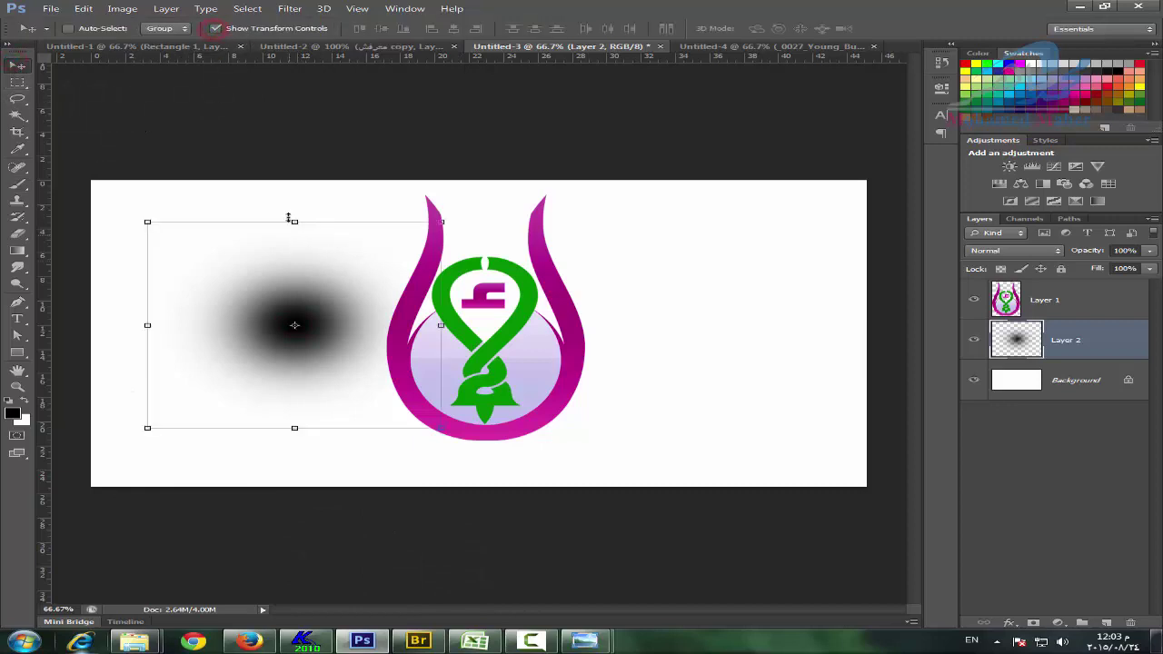
pyautogui.moveTo(294, 219); pyautogui.dragTo(295, 351)
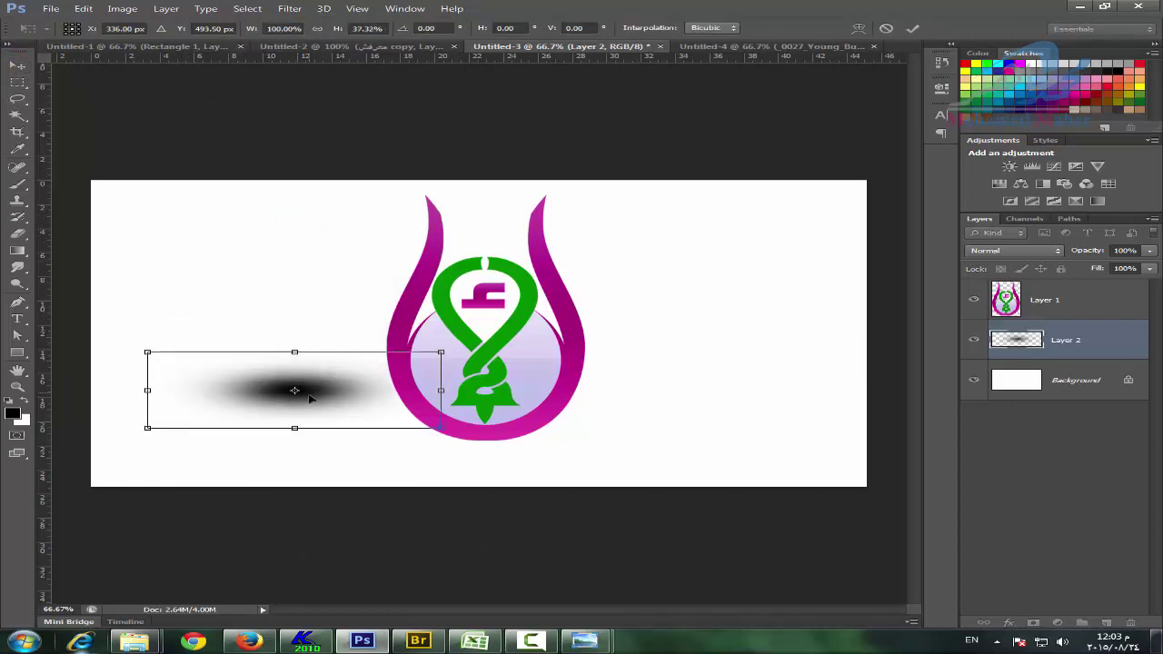
pyautogui.moveTo(308, 394); pyautogui.dragTo(312, 399)
pyautogui.moveTo(557, 467)
pyautogui.mouseDown()
pyautogui.moveTo(499, 445)
pyautogui.moveTo(489, 471)
pyautogui.mouseUp()
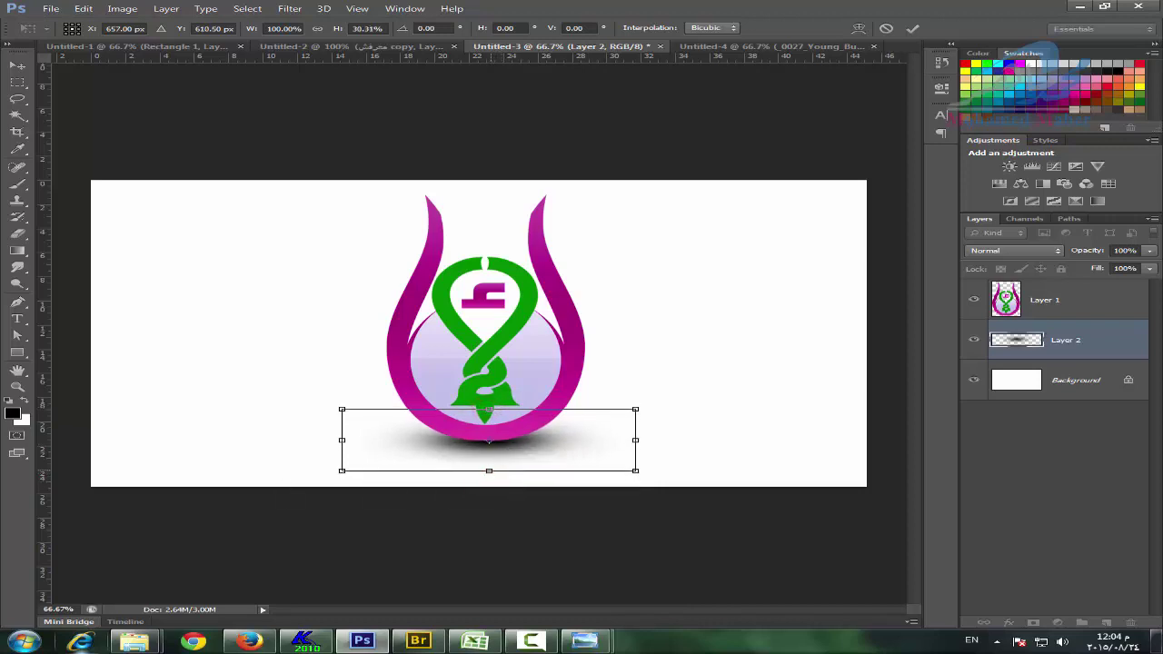
# Apply the transform, set the shadow layer to 82% opacity, and switch to Untitled-4.
pyautogui.click(16, 387)
pyautogui.click(490, 243)
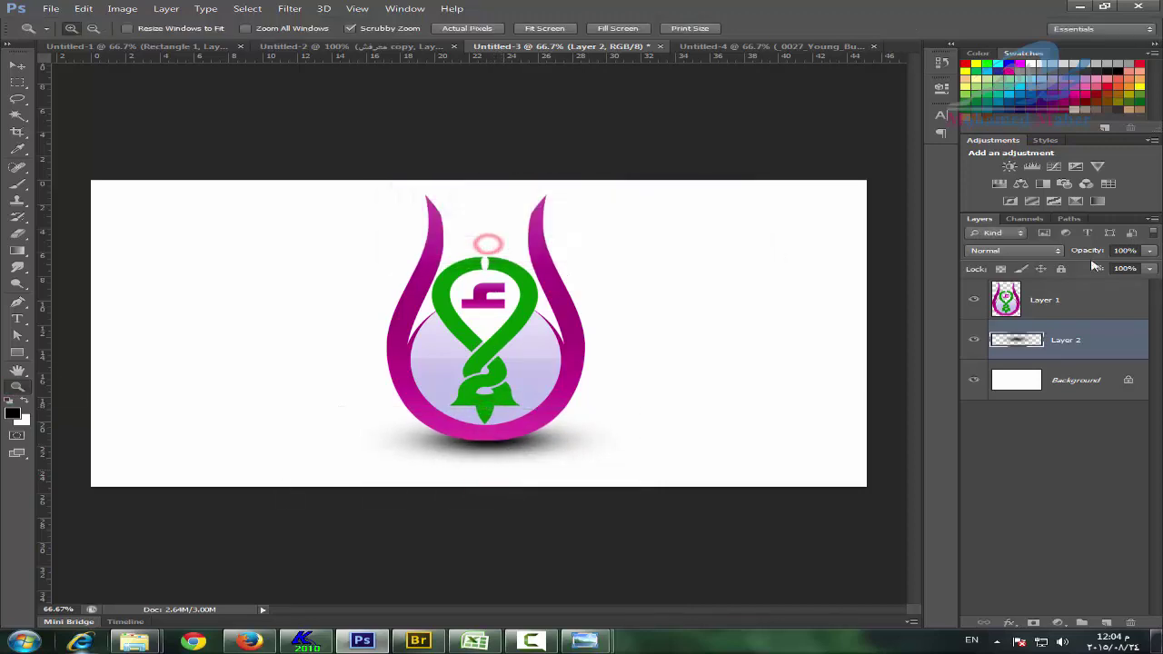
pyautogui.moveTo(1090, 253); pyautogui.dragTo(1074, 256)
pyautogui.press('Return')
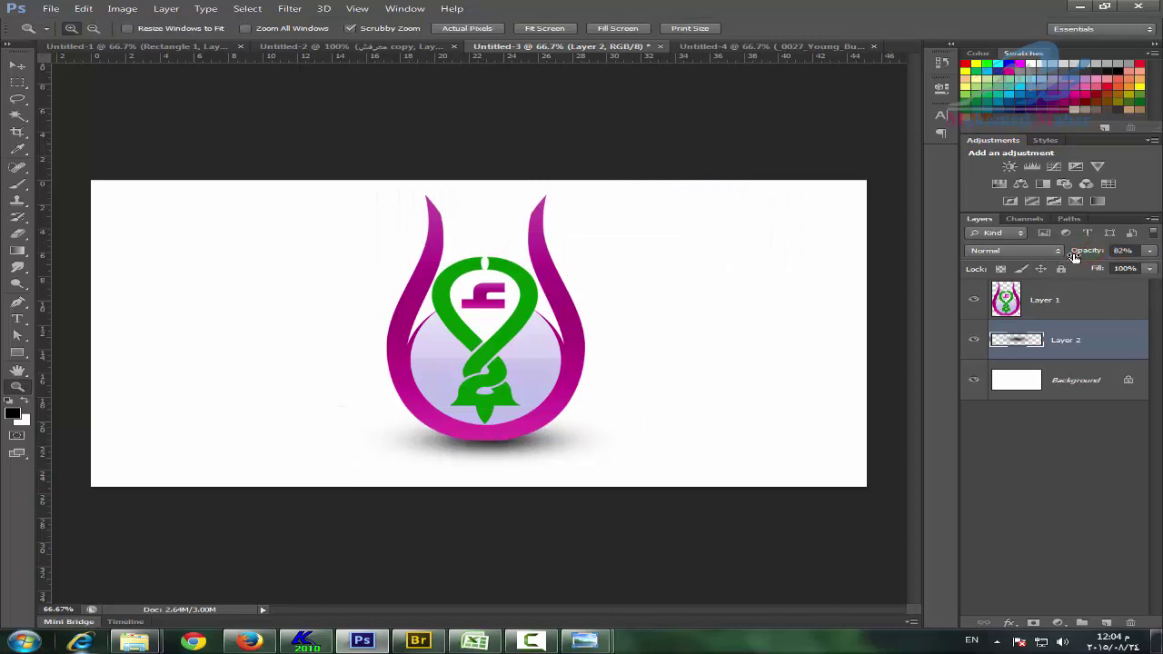
pyautogui.click(772, 47)
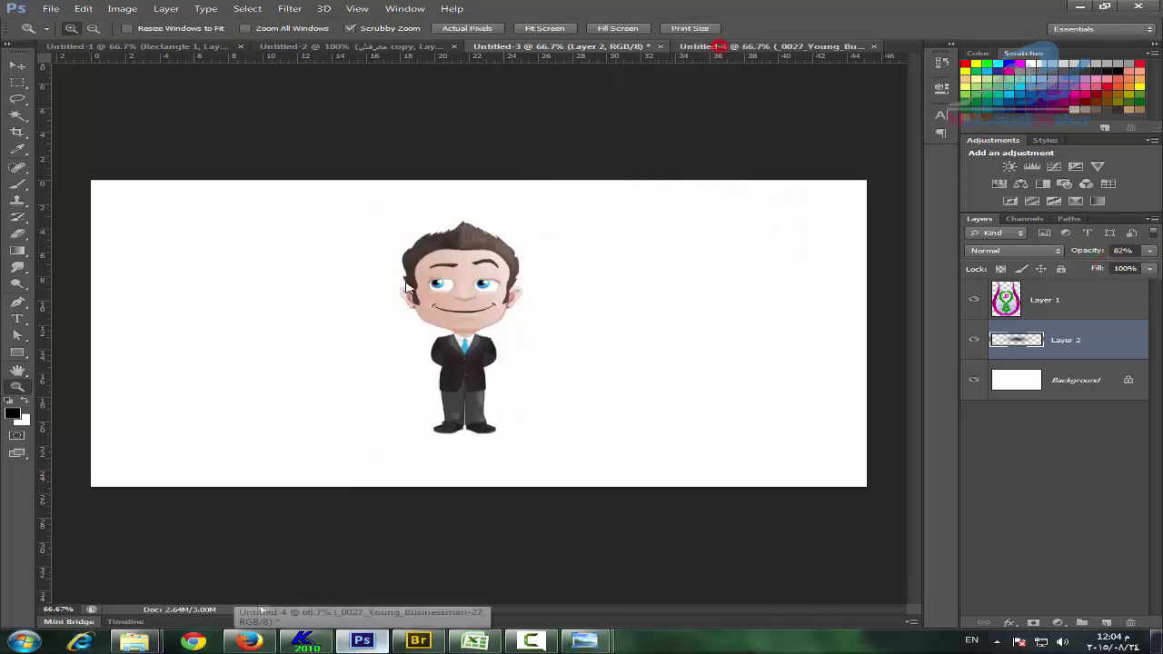
pyautogui.moveTo(135, 641)
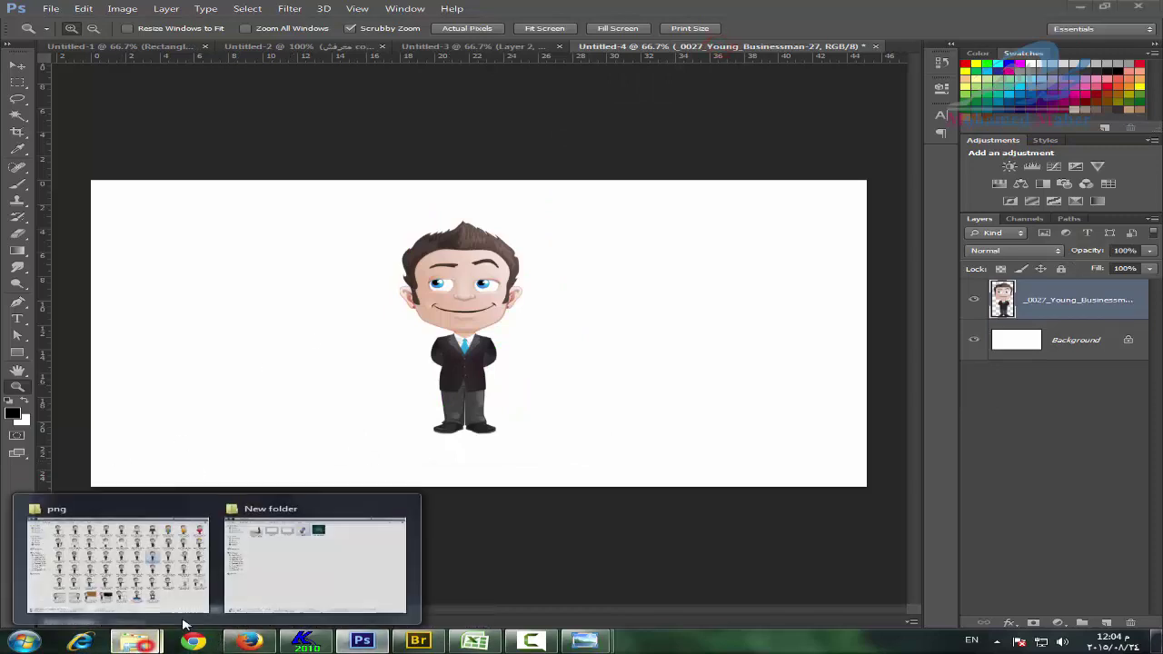
pyautogui.click(259, 587)
pyautogui.doubleClick(195, 108)
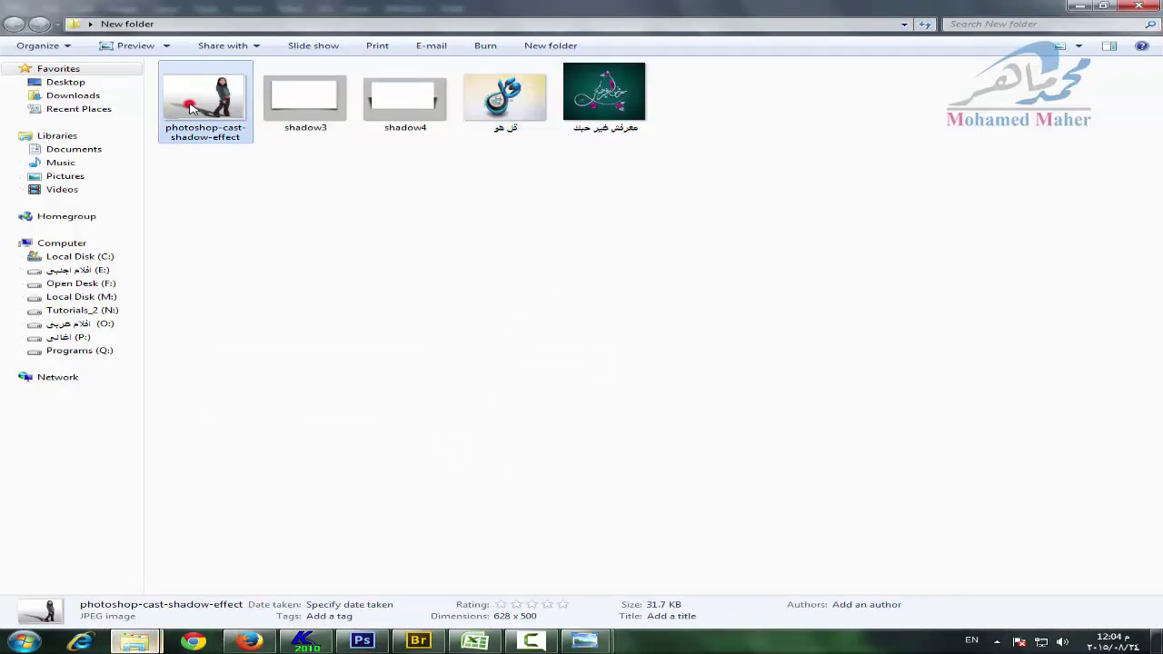
pyautogui.click(1147, 6)
pyautogui.moveTo(306, 642)
pyautogui.click(361, 641)
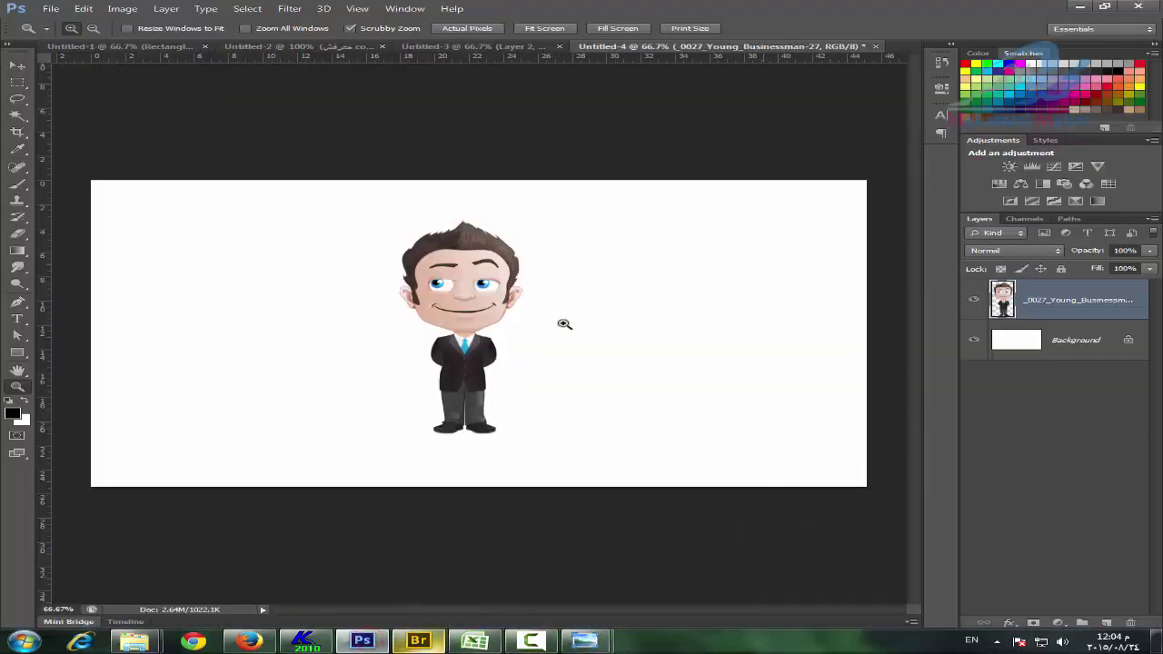
# Nudge the businessman slightly right and duplicate his layer with Ctrl+J.
pyautogui.click(17, 66)
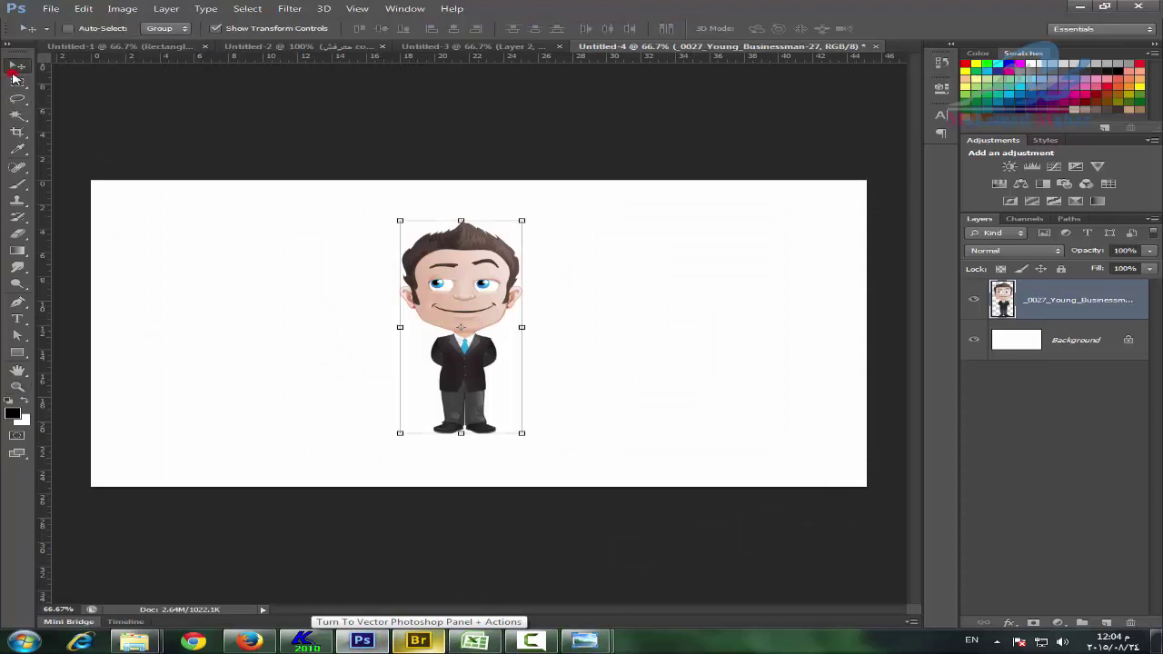
pyautogui.moveTo(452, 381); pyautogui.dragTo(461, 380)
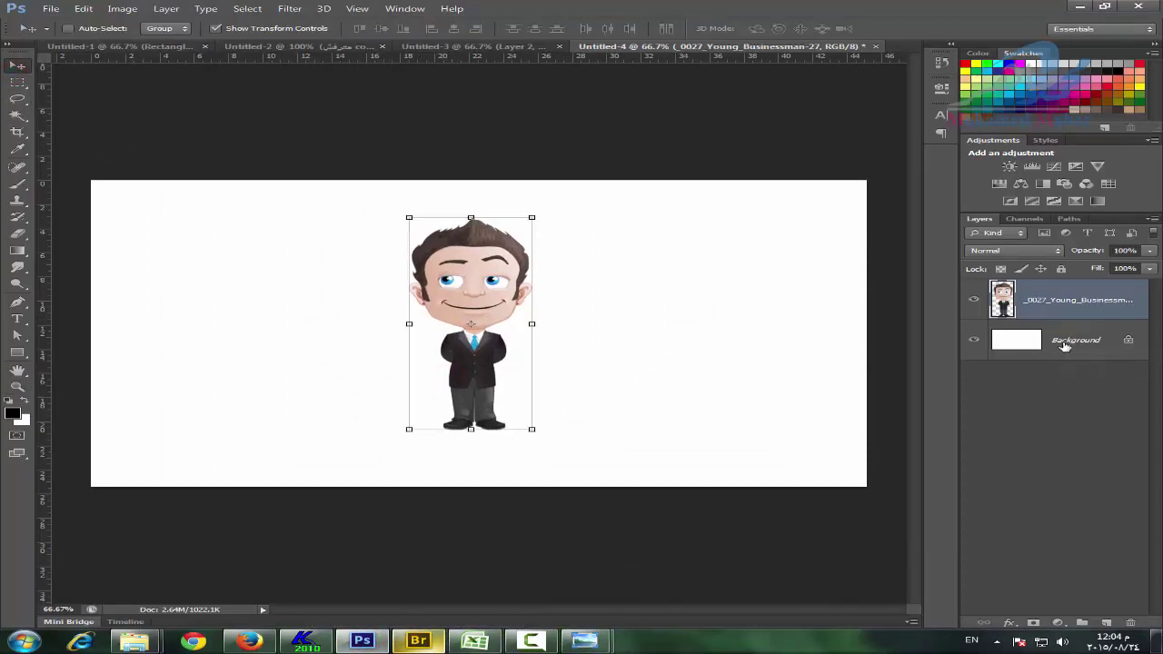
pyautogui.hotkey('ctrl', 'j')
pyautogui.moveTo(1053, 342)
pyautogui.mouseDown()
pyautogui.moveTo(1109, 621)
pyautogui.moveTo(1091, 281)
pyautogui.mouseUp()
# Fill the lower copy's outline with solid black, deselect, and verify the silhouette by toggling the top layer.
pyautogui.click(1043, 344)
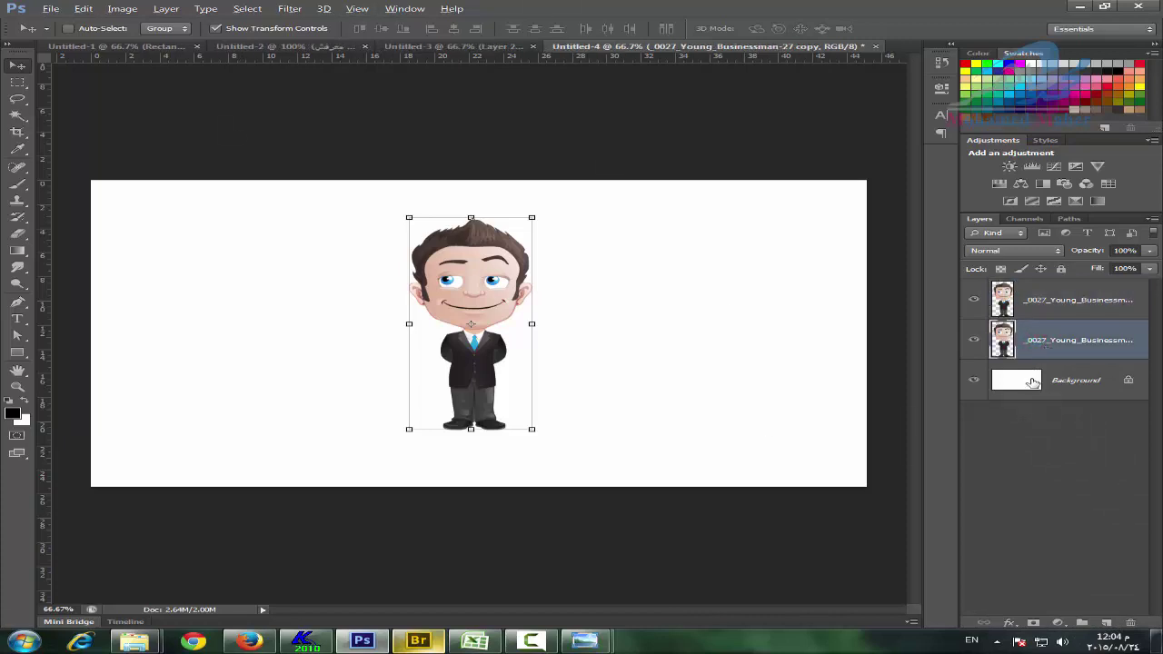
pyautogui.click(1002, 341)
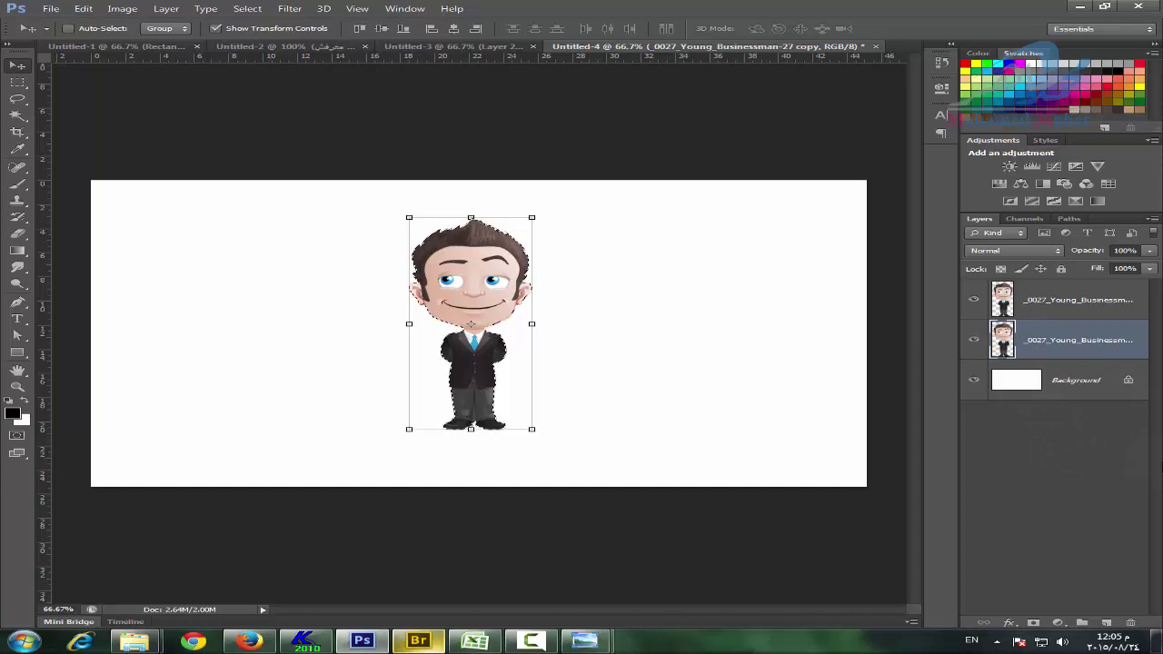
pyautogui.hotkey('alt', 'BackSpace')
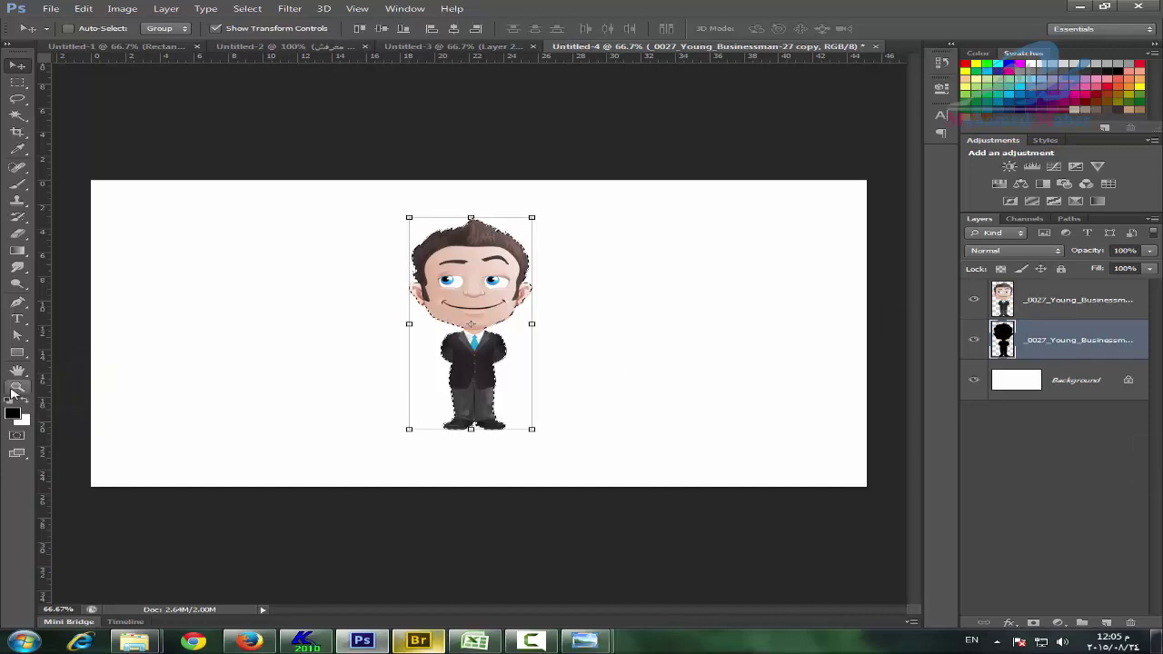
pyautogui.hotkey('ctrl', 'd')
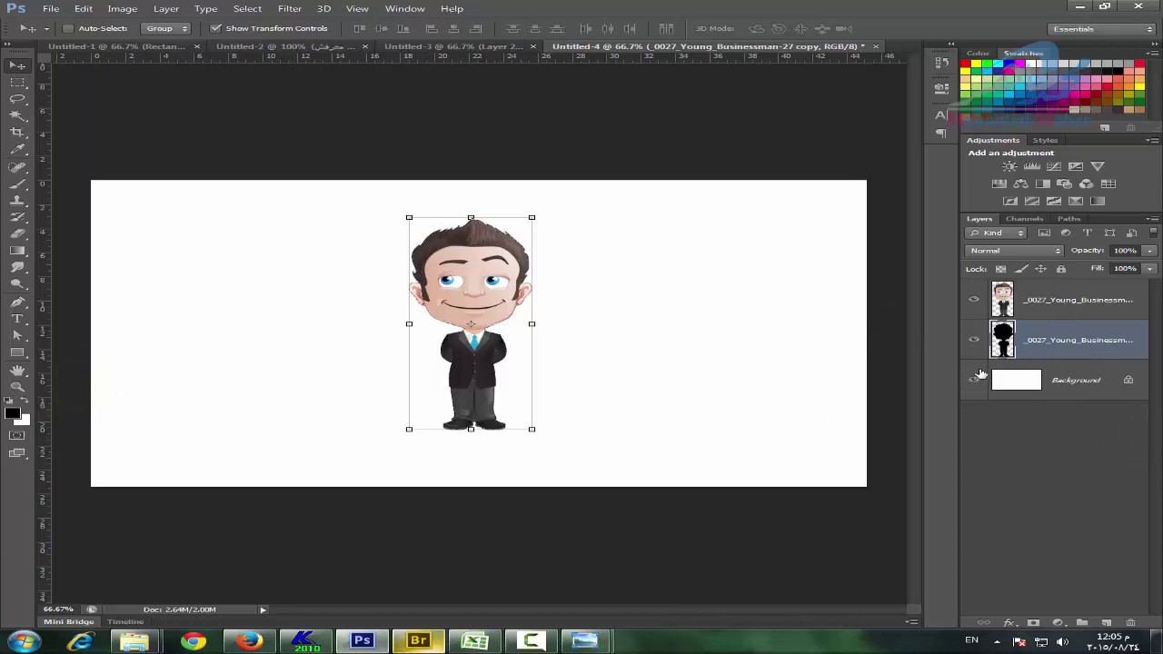
pyautogui.click(976, 299)
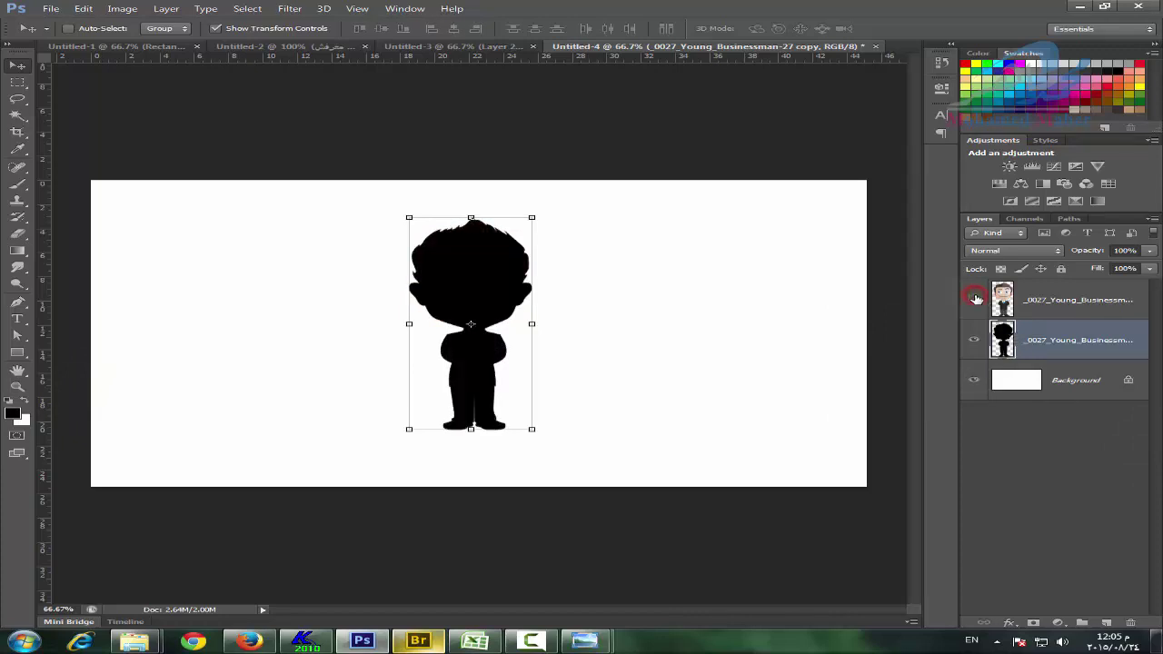
pyautogui.click(975, 299)
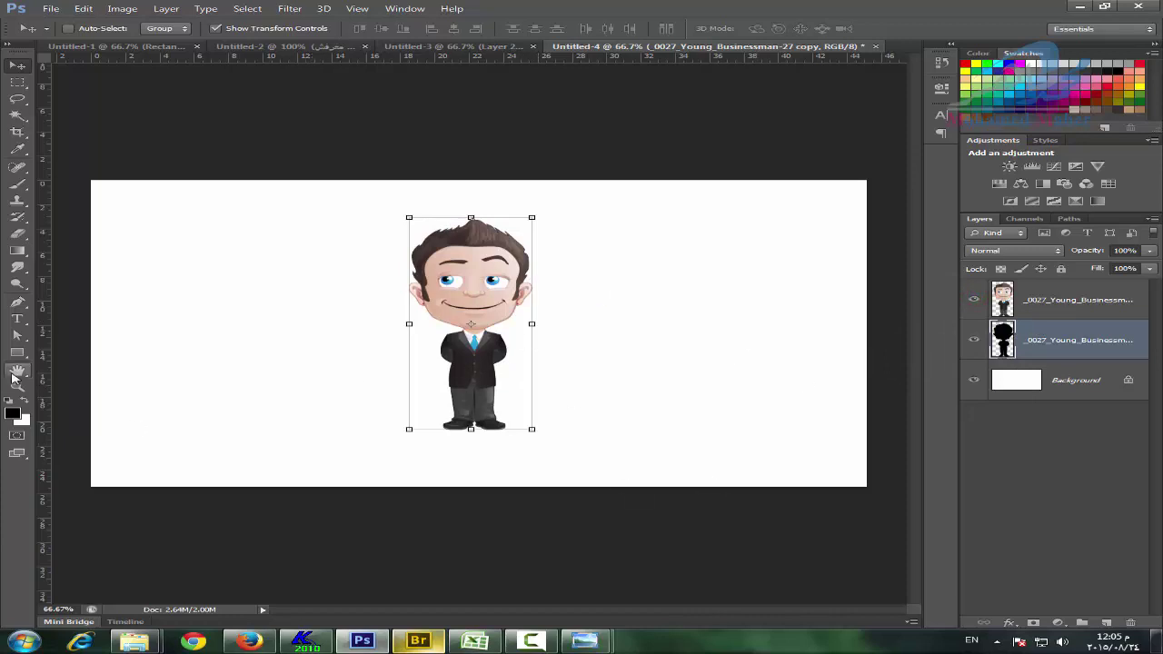
pyautogui.click(17, 387)
# View the document at actual size and duplicate the black silhouette layer.
pyautogui.moveTo(464, 367); pyautogui.dragTo(584, 395)
pyautogui.hotkey('ctrl', '+')
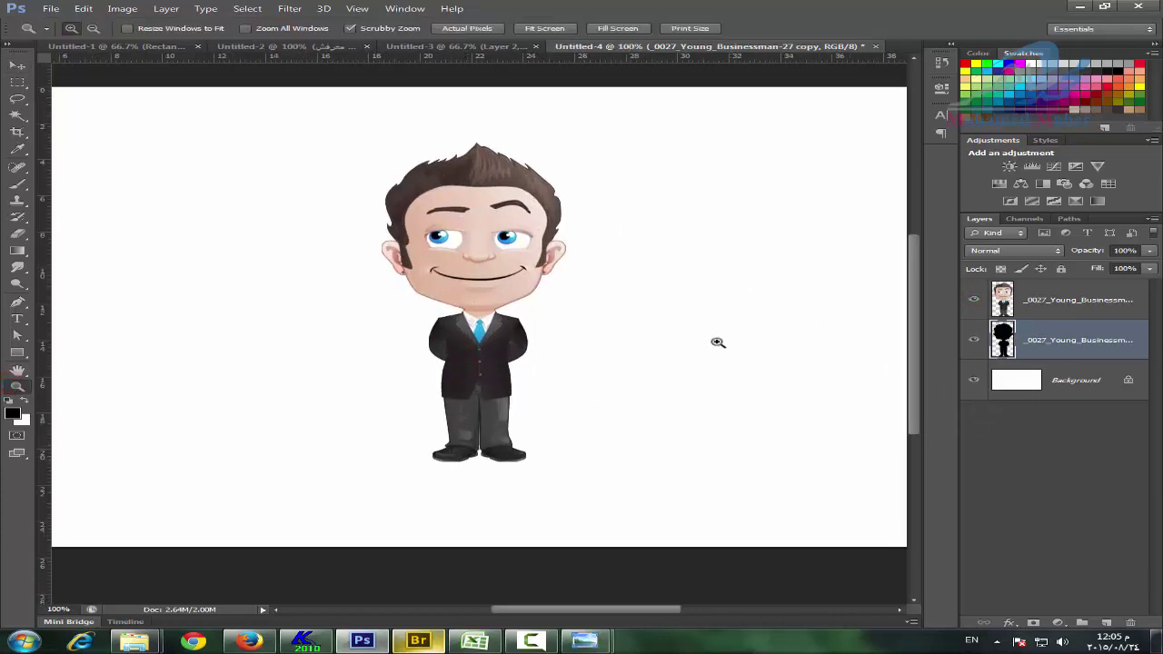
pyautogui.press('v')
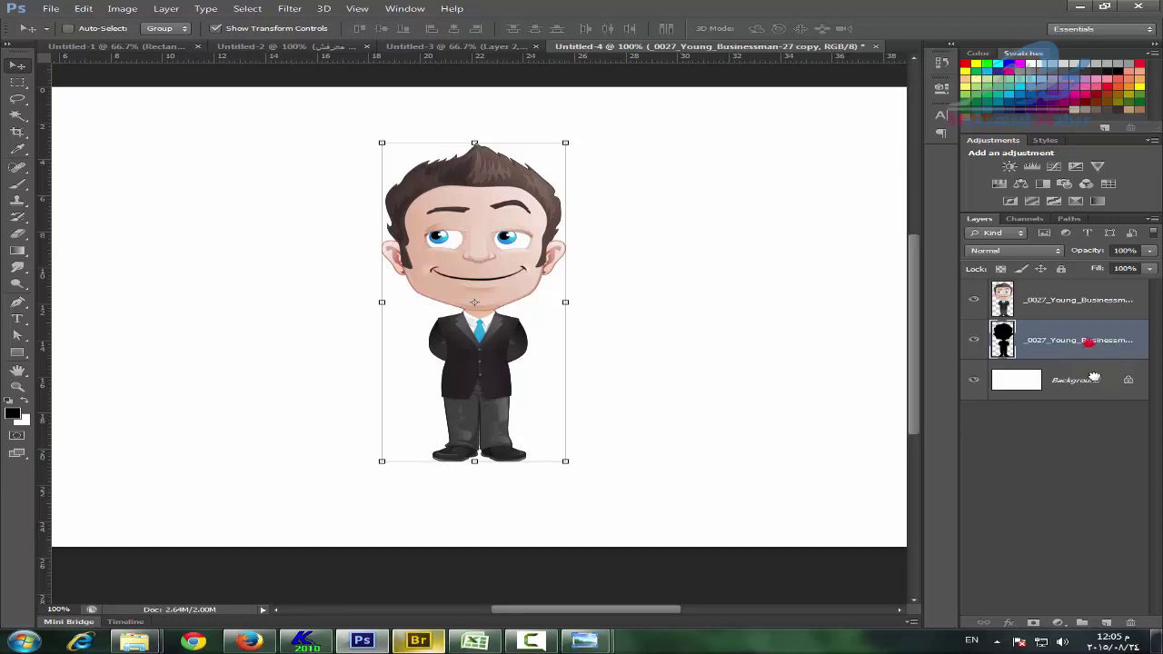
pyautogui.moveTo(1102, 362); pyautogui.dragTo(1106, 622)
# Hide the lower silhouette copy and start free transform on the visible silhouette.
pyautogui.click(975, 378)
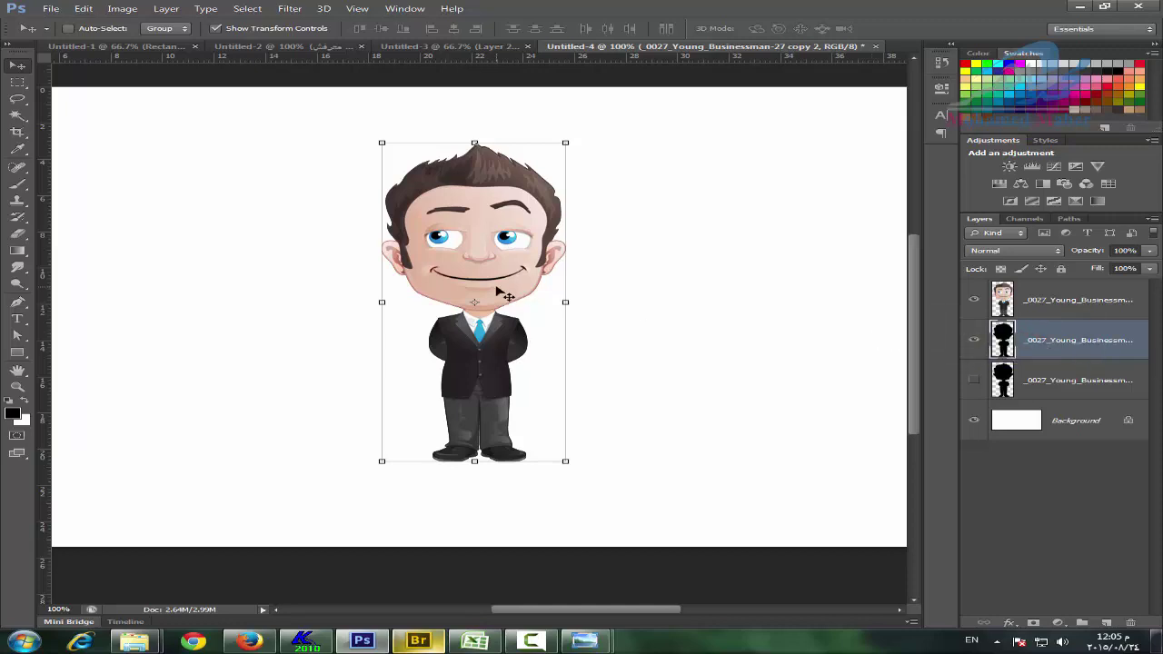
pyautogui.click(1032, 300)
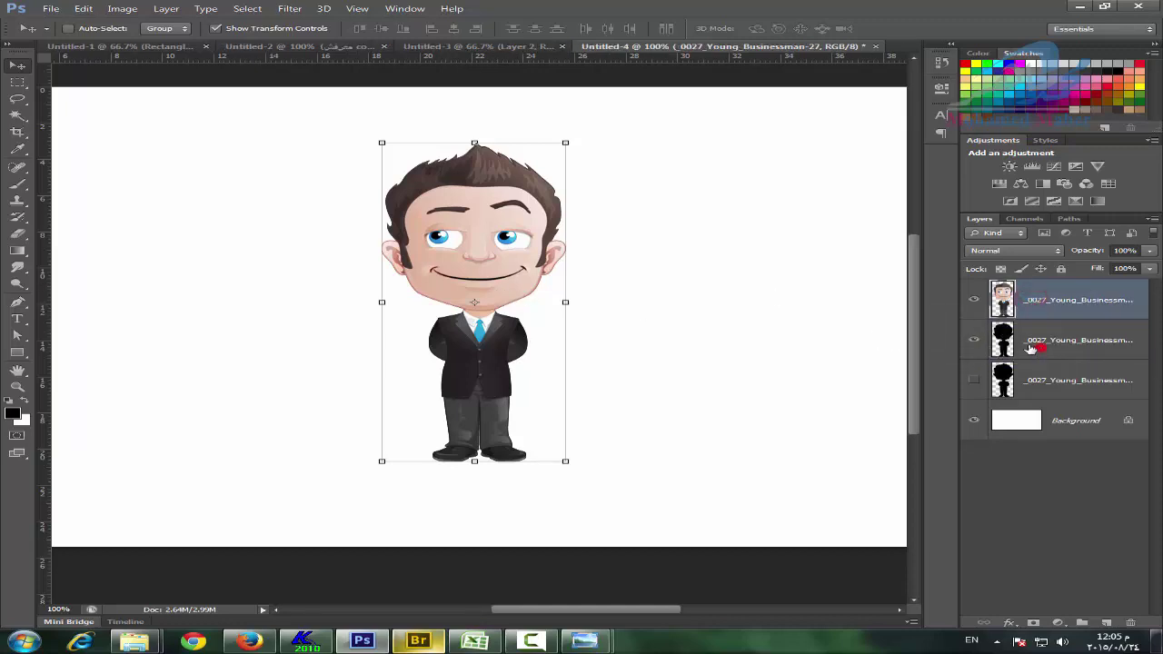
pyautogui.click(1039, 349)
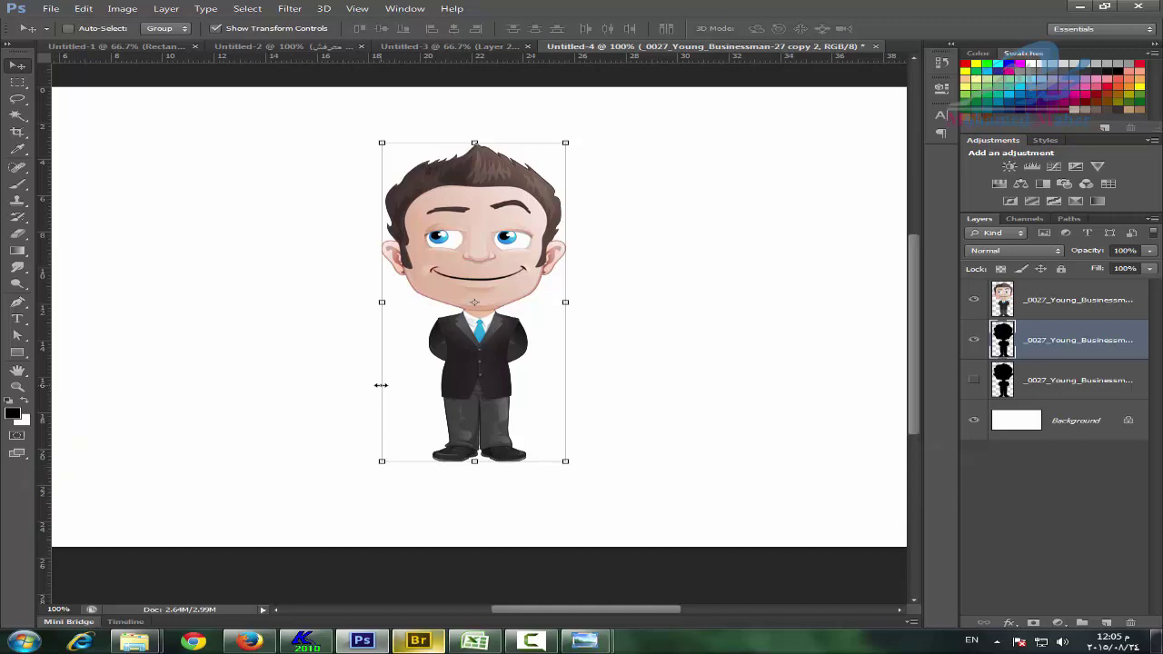
pyautogui.hotkey('ctrl', 't')
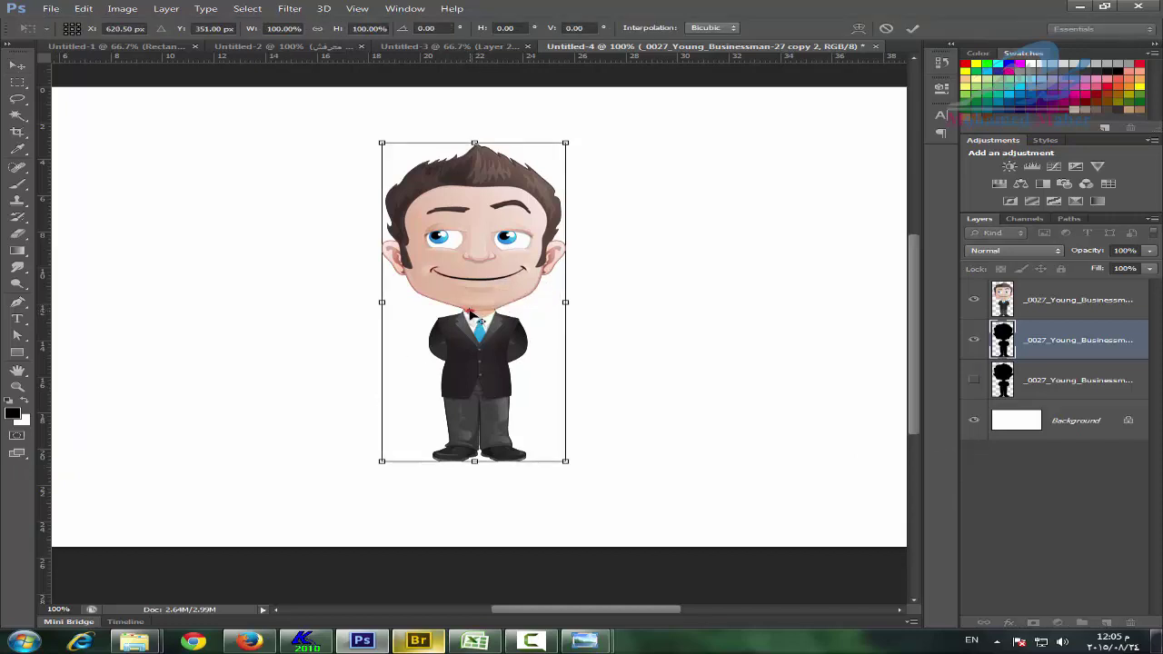
# Move the transform pivot down to the silhouette's feet, undoing trial rotations.
pyautogui.moveTo(470, 313); pyautogui.dragTo(474, 301)
pyautogui.moveTo(583, 463); pyautogui.dragTo(400, 500)
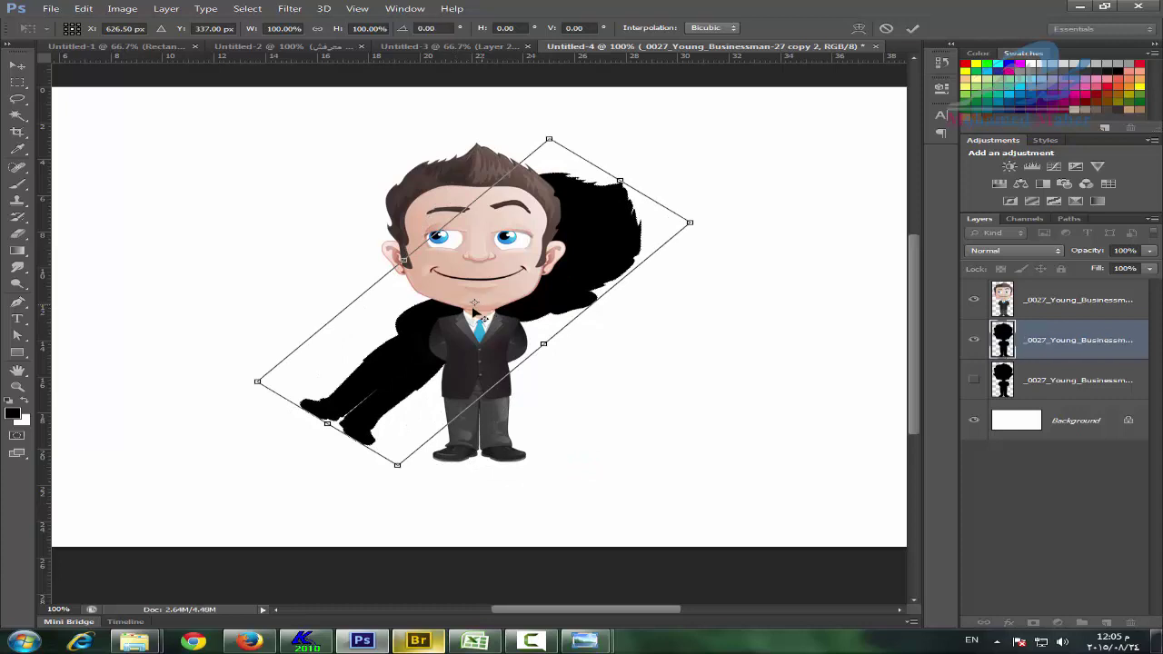
pyautogui.hotkey('ctrl', 'z')
pyautogui.moveTo(474, 303); pyautogui.dragTo(475, 461)
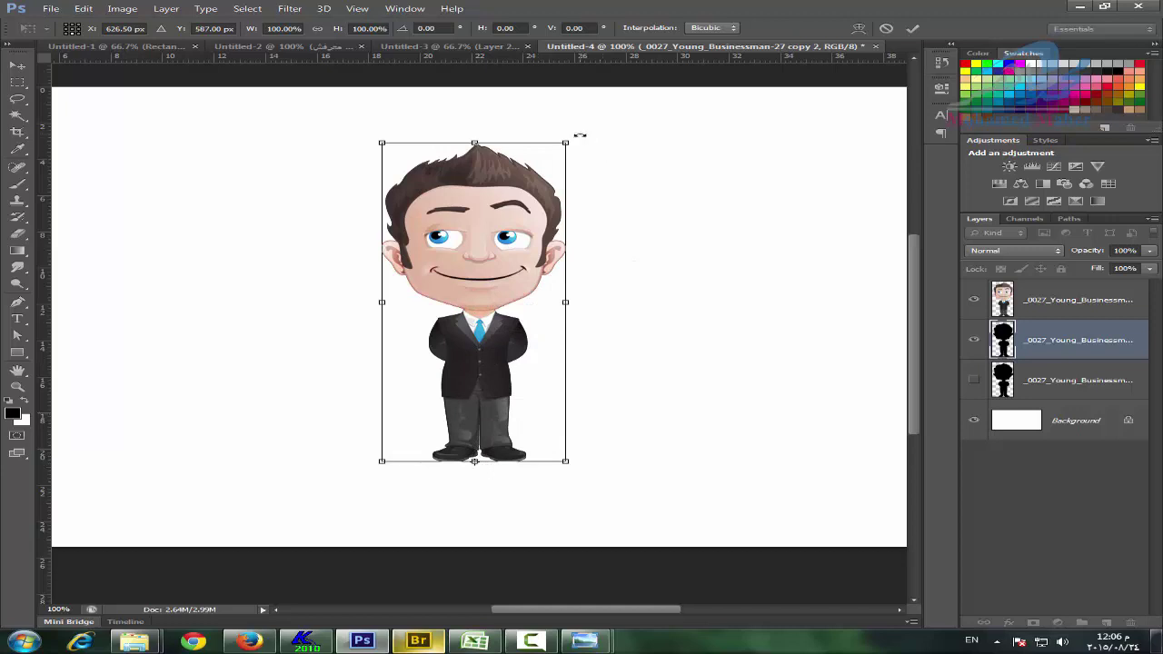
pyautogui.moveTo(579, 134)
pyautogui.mouseDown()
pyautogui.moveTo(631, 160)
pyautogui.moveTo(677, 210)
pyautogui.mouseUp()
pyautogui.hotkey('ctrl', 'z')
# Rotate the silhouette about 80° around its feet to lie behind the businessman, and commit.
pyautogui.moveTo(705, 262)
pyautogui.mouseDown()
pyautogui.moveTo(773, 480)
pyautogui.moveTo(768, 465)
pyautogui.mouseUp()
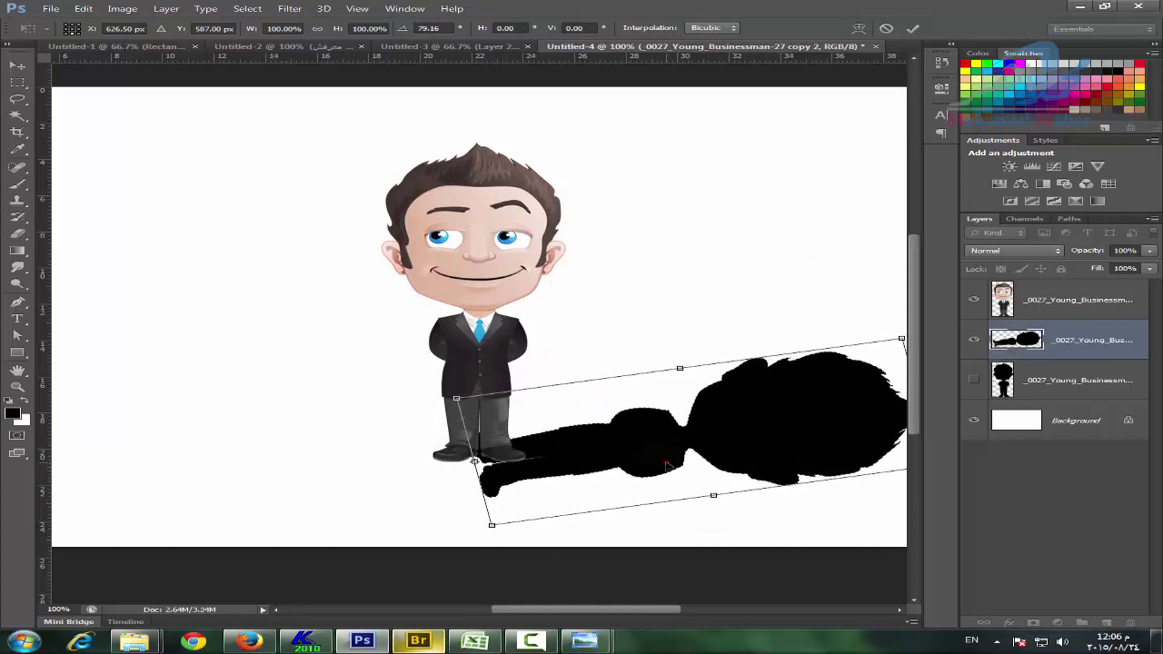
pyautogui.moveTo(667, 465)
pyautogui.mouseDown()
pyautogui.moveTo(680, 435)
pyautogui.moveTo(672, 457)
pyautogui.mouseUp()
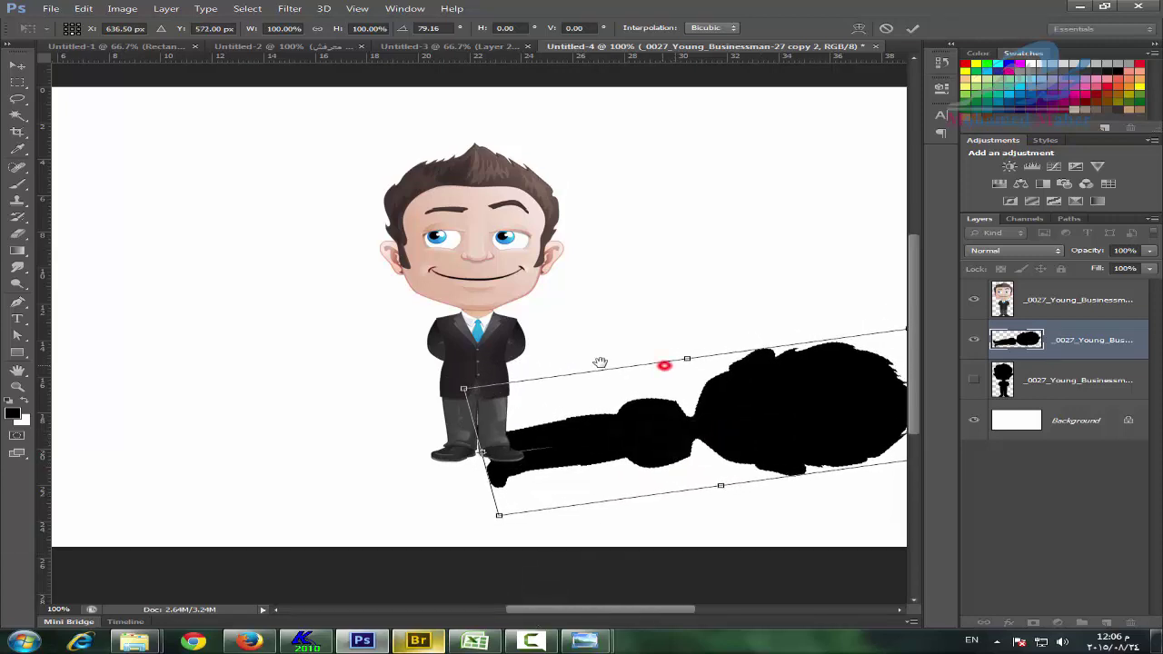
pyautogui.moveTo(663, 363); pyautogui.dragTo(597, 361)
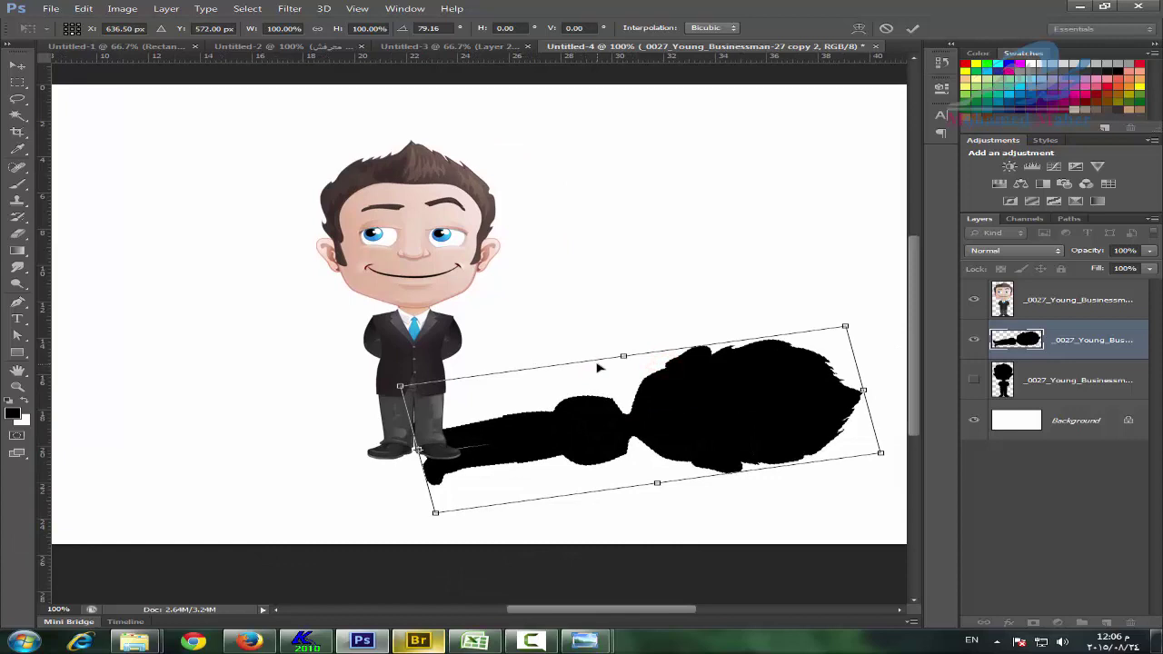
pyautogui.moveTo(861, 319)
pyautogui.mouseDown()
pyautogui.moveTo(209, 418)
pyautogui.moveTo(422, 323)
pyautogui.moveTo(501, 353)
pyautogui.moveTo(544, 423)
pyautogui.moveTo(386, 481)
pyautogui.mouseUp()
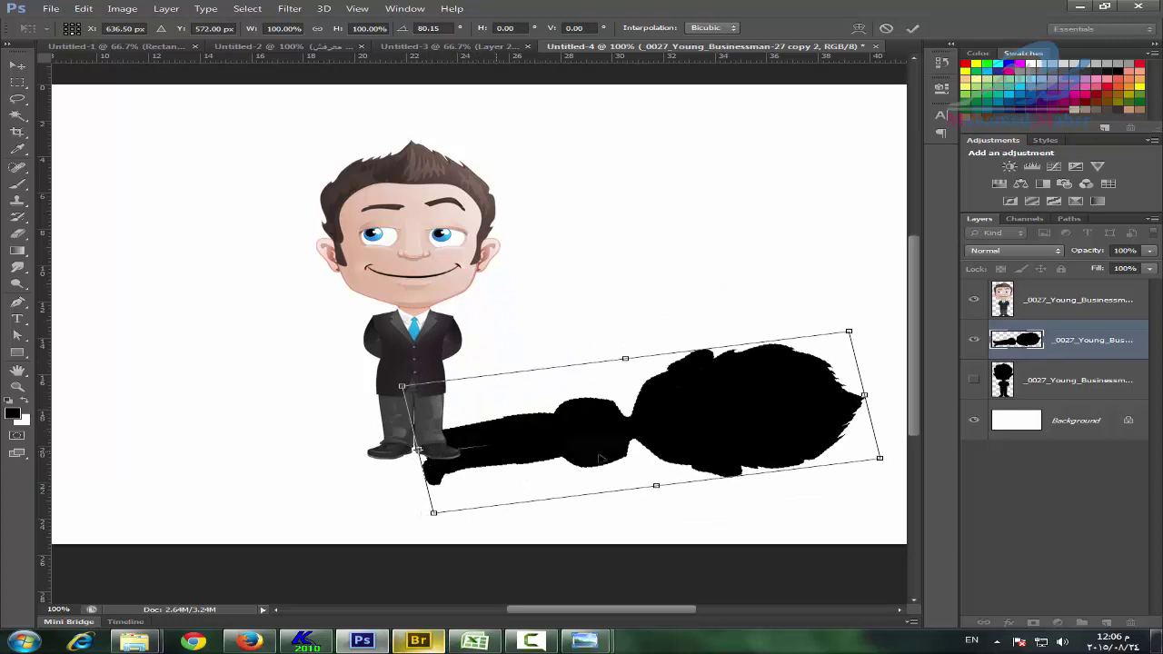
pyautogui.moveTo(747, 440); pyautogui.dragTo(754, 461)
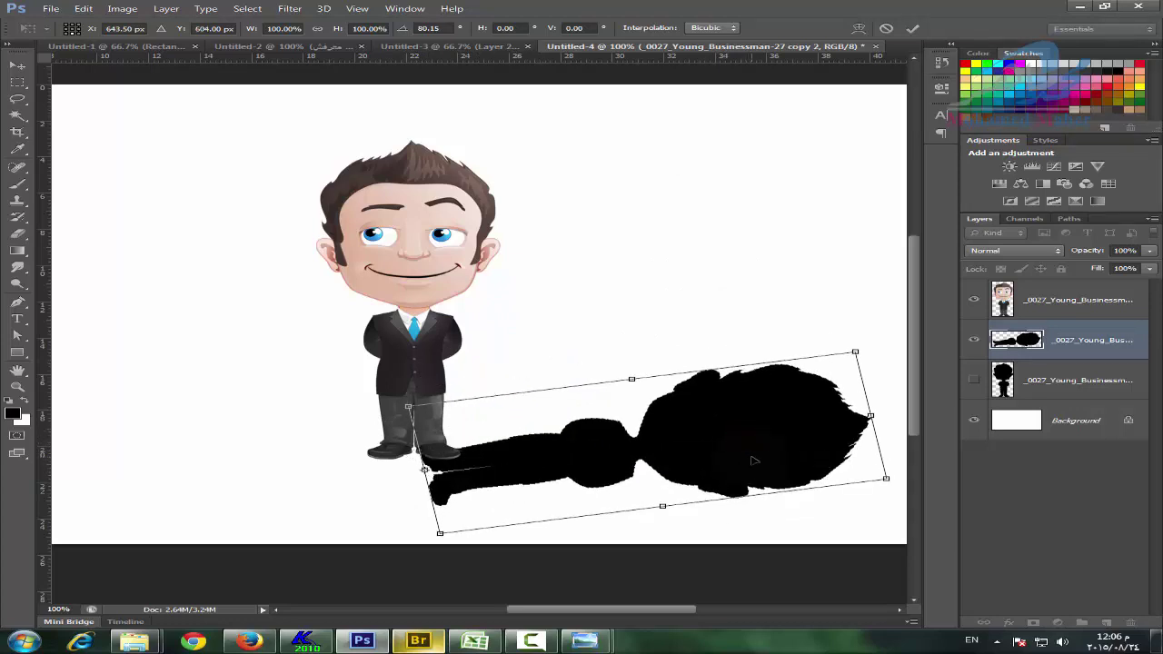
pyautogui.hotkey('ctrl', 'z')
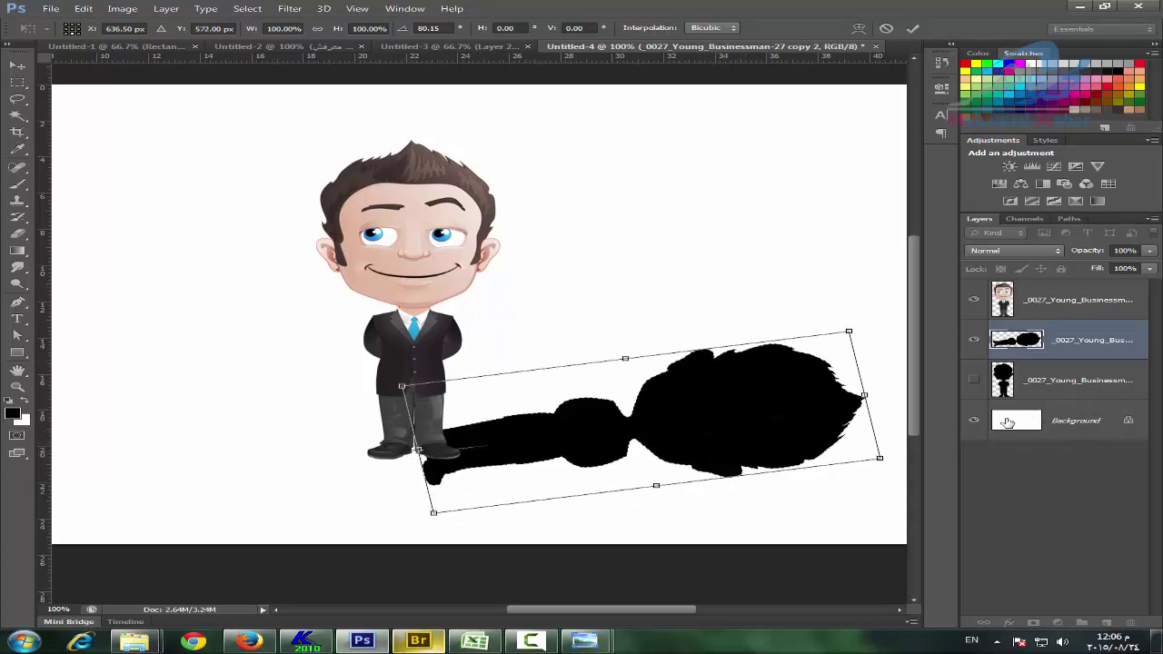
pyautogui.click(18, 387)
# Confirm the transform, mask the shadow with a fading gradient, and set its opacity to 22%.
pyautogui.click(519, 248)
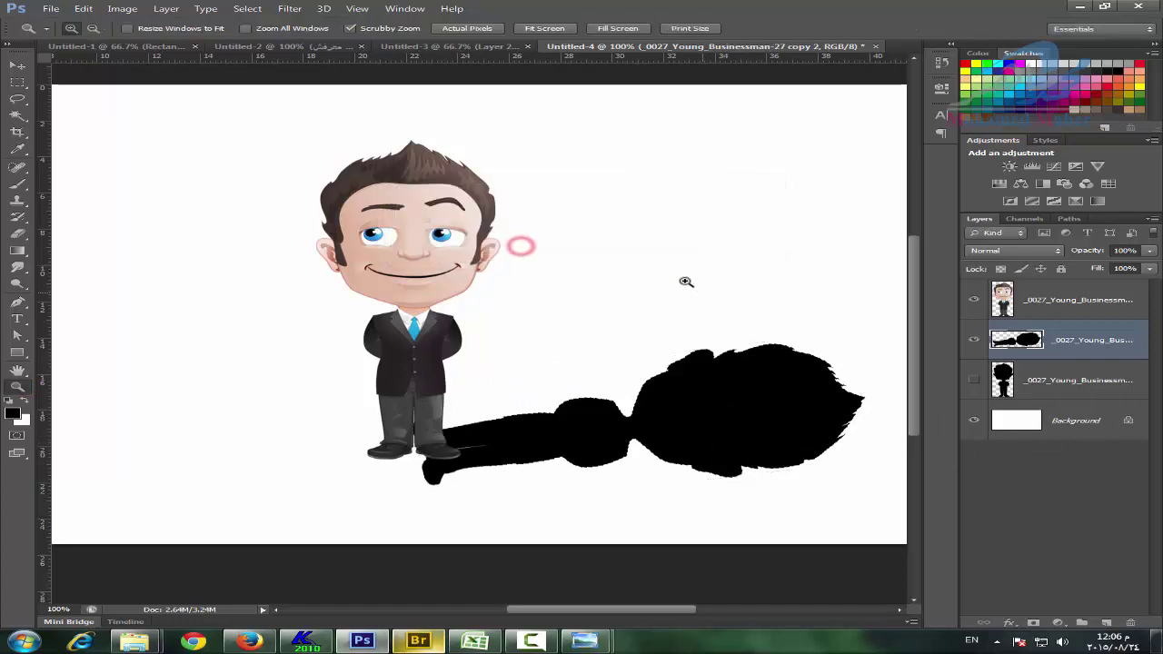
pyautogui.moveTo(691, 274); pyautogui.dragTo(603, 277)
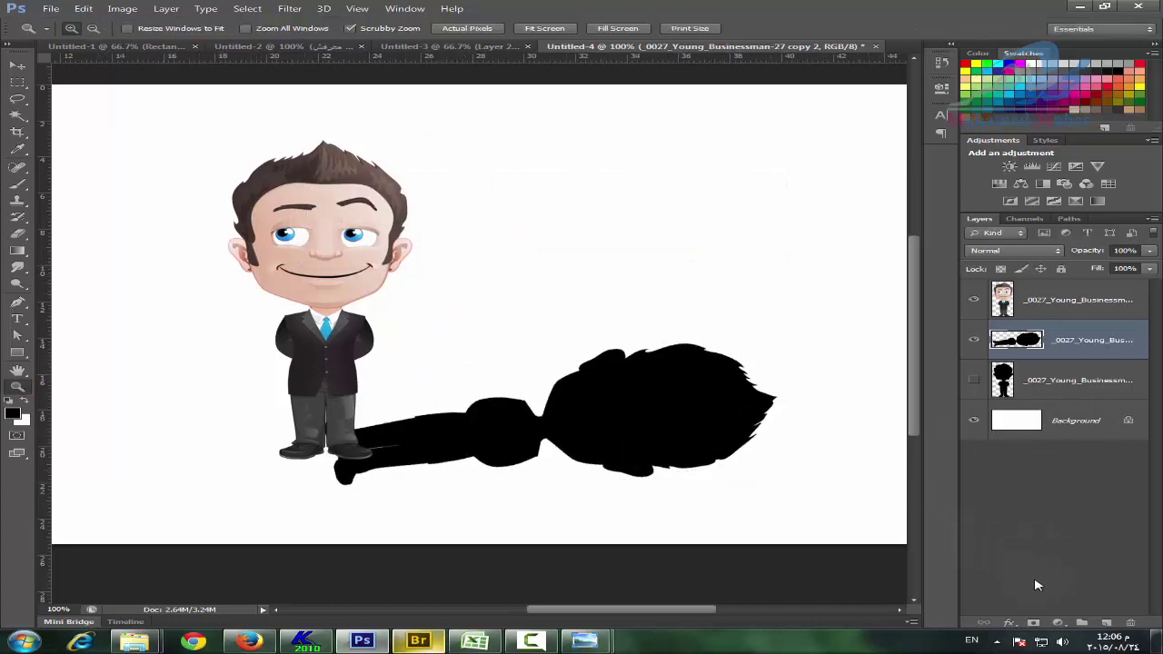
pyautogui.click(1035, 625)
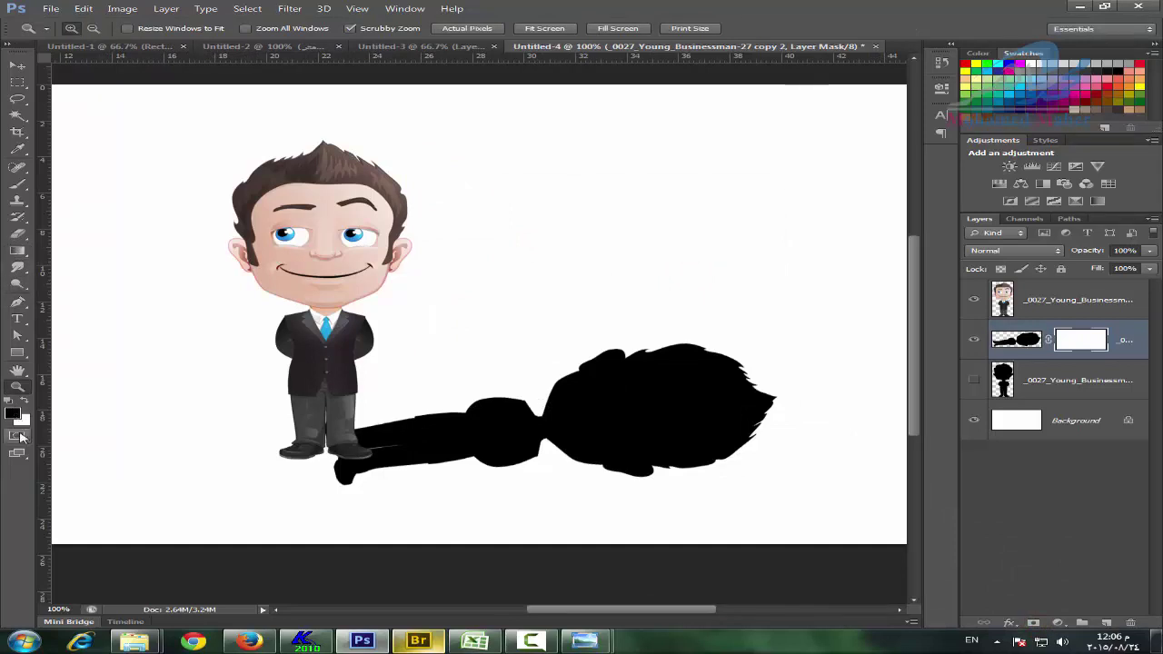
pyautogui.click(17, 251)
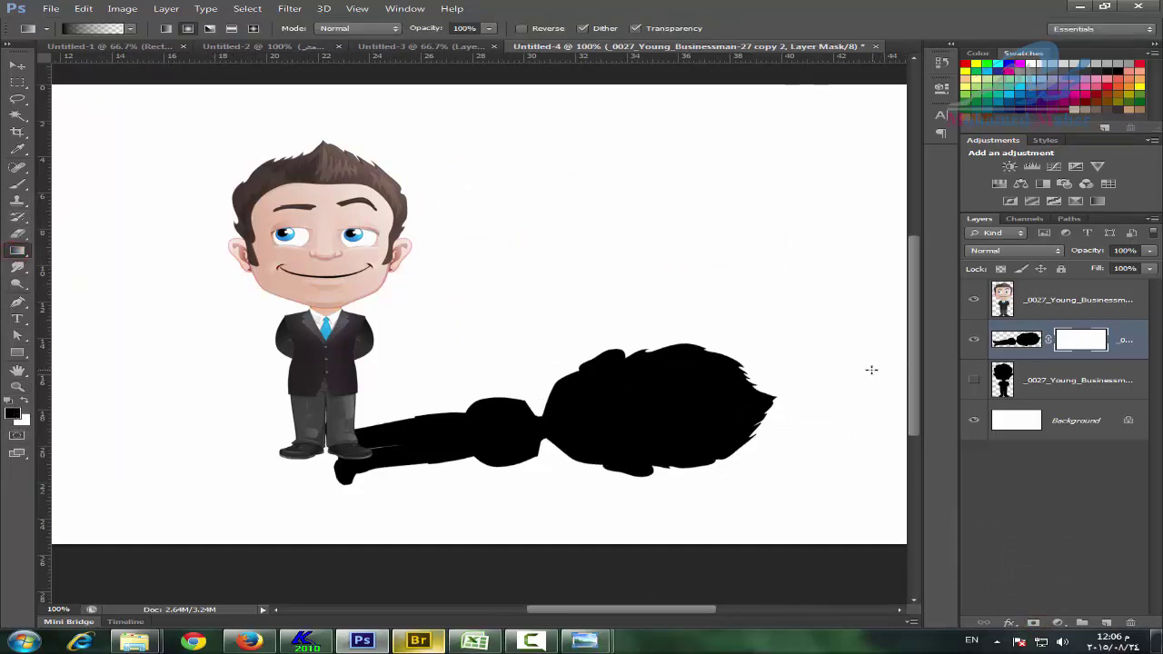
pyautogui.moveTo(872, 370); pyautogui.dragTo(488, 435)
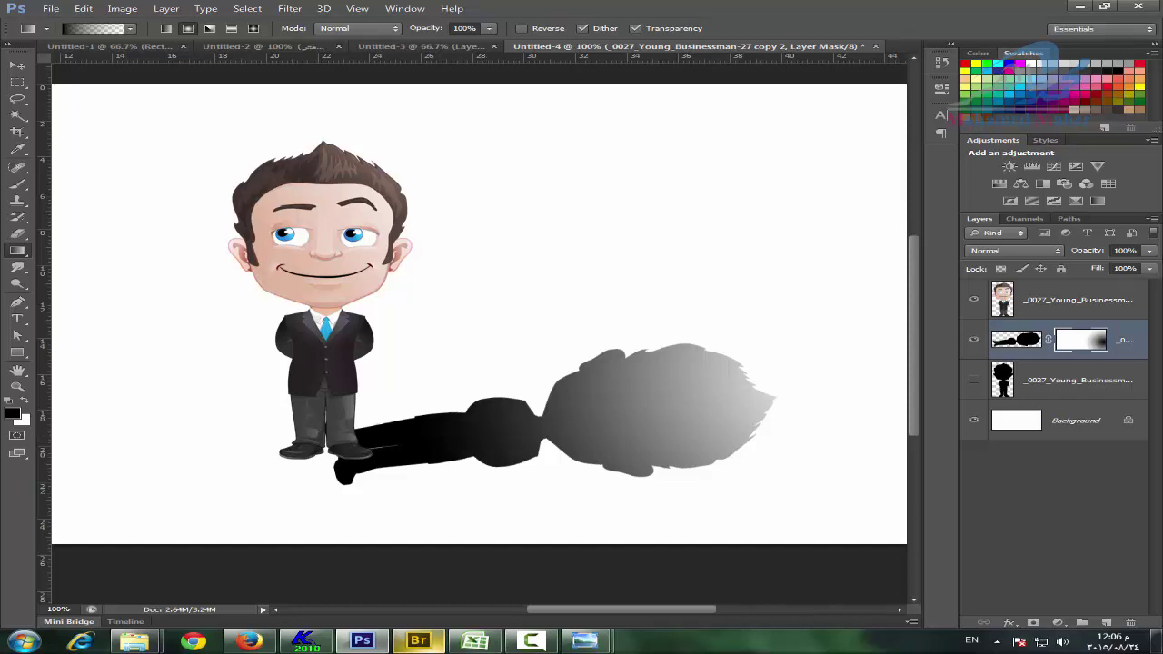
pyautogui.moveTo(1094, 254); pyautogui.dragTo(1023, 251)
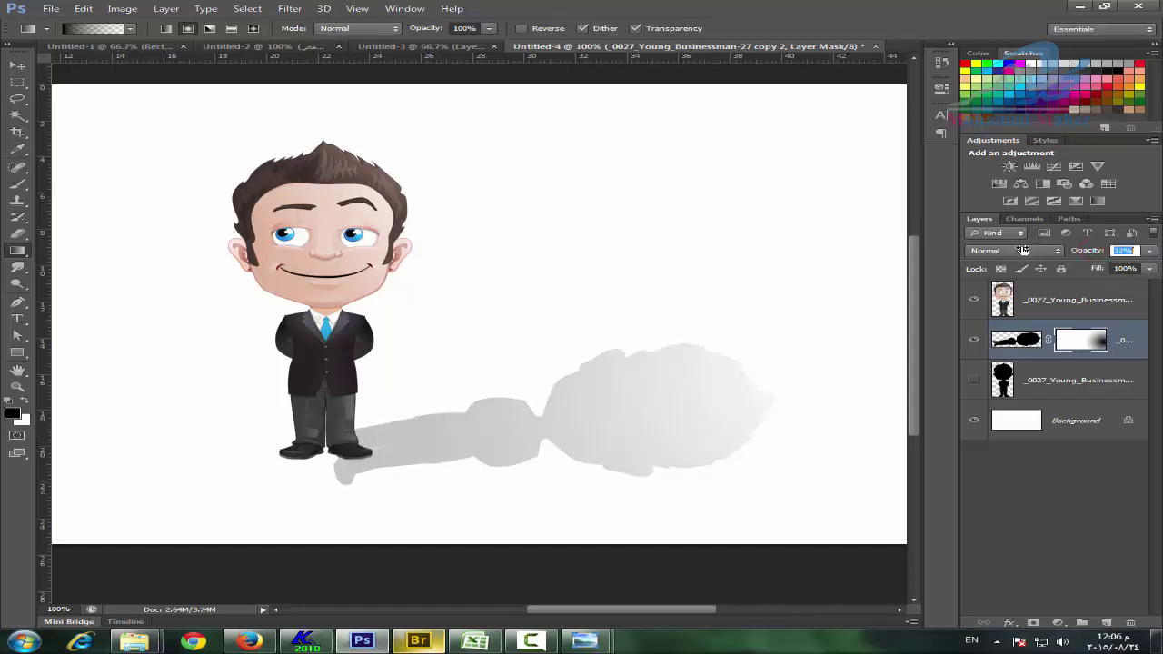
# Apply a large-radius Gaussian Blur to the shadow's layer mask.
pyautogui.click(290, 8)
pyautogui.click(575, 227)
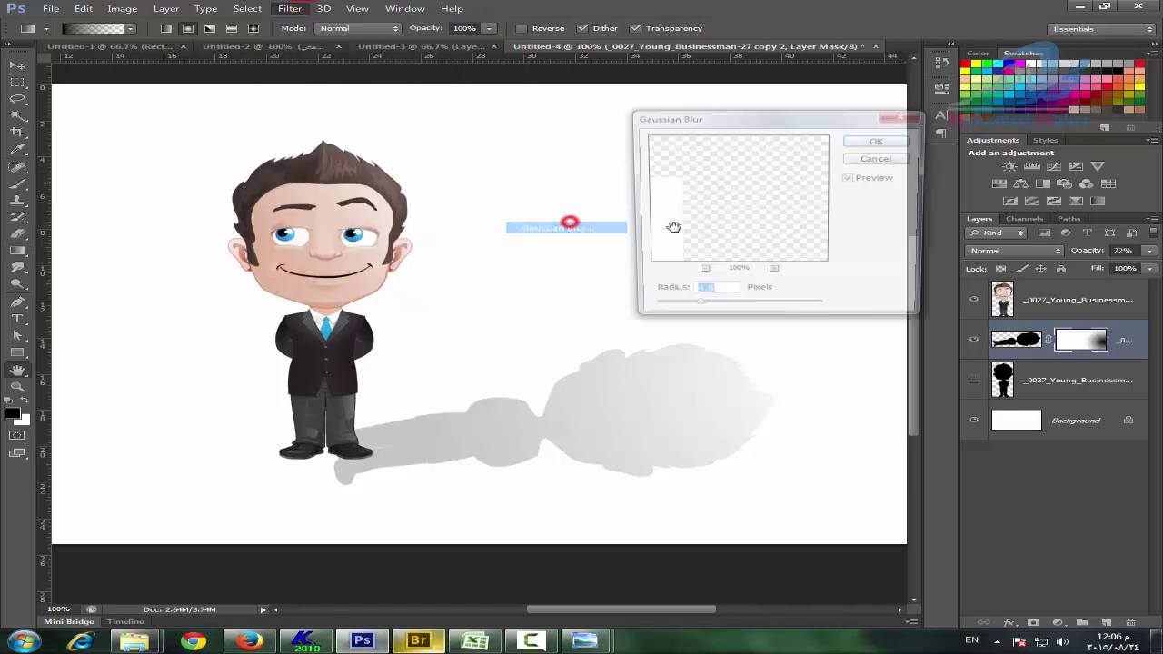
pyautogui.moveTo(694, 312); pyautogui.dragTo(727, 311)
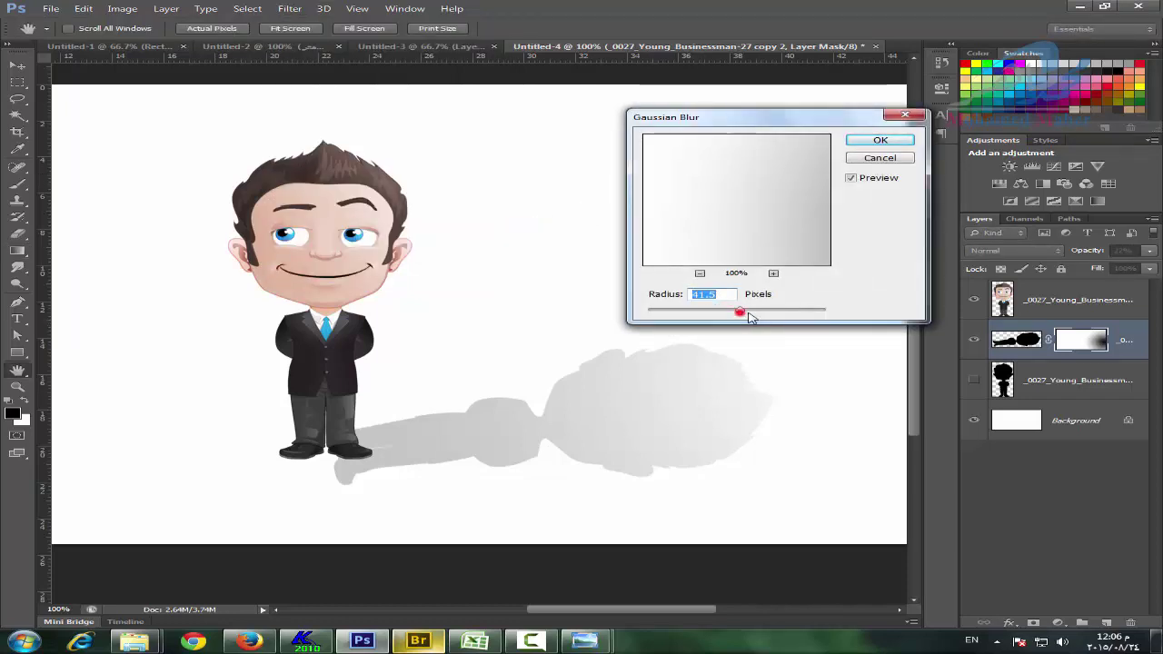
pyautogui.moveTo(727, 311); pyautogui.dragTo(761, 312)
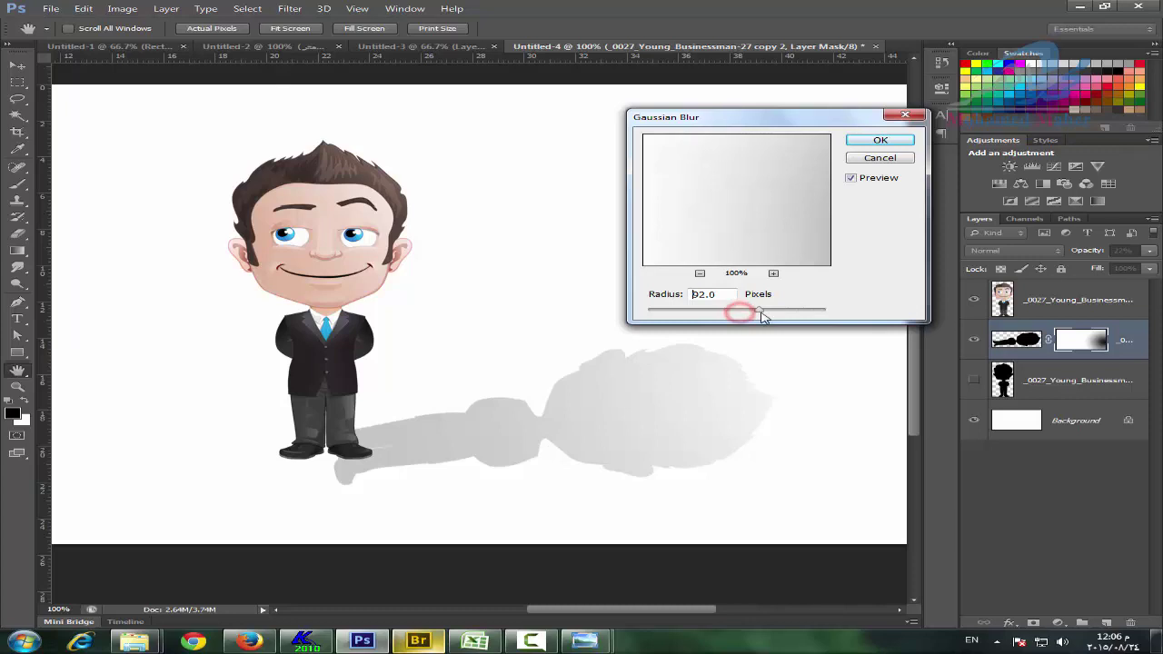
pyautogui.click(880, 141)
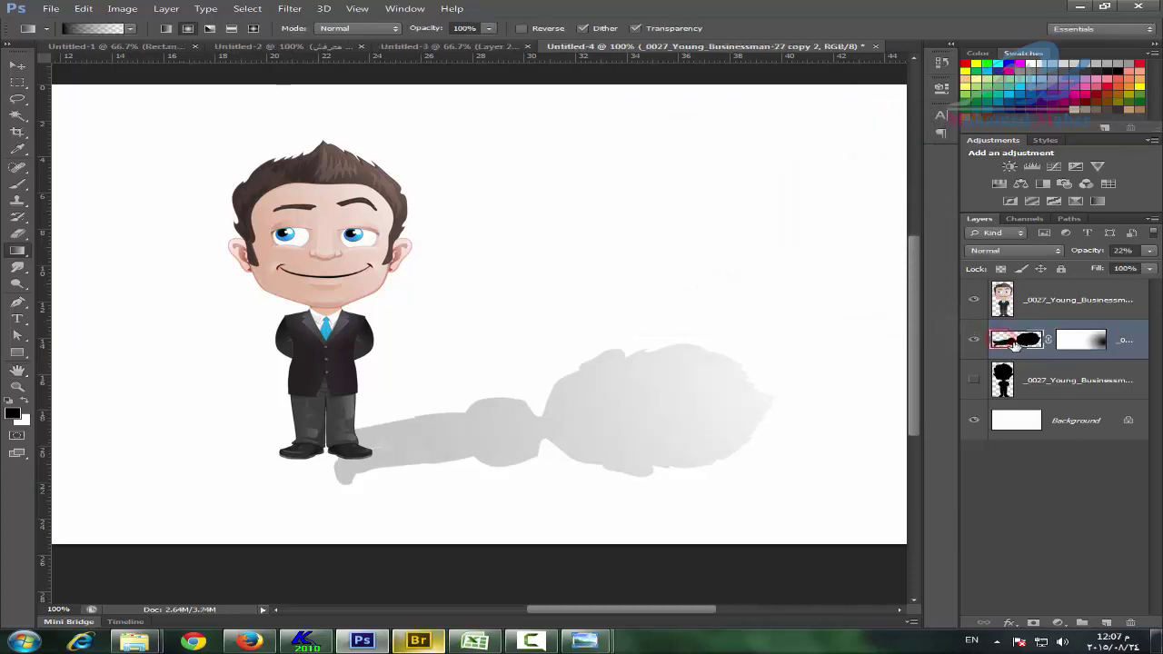
# Blur the shadow layer's pixels at 6.3 px and raise its opacity to 36%.
pyautogui.click(1002, 342)
pyautogui.click(291, 8)
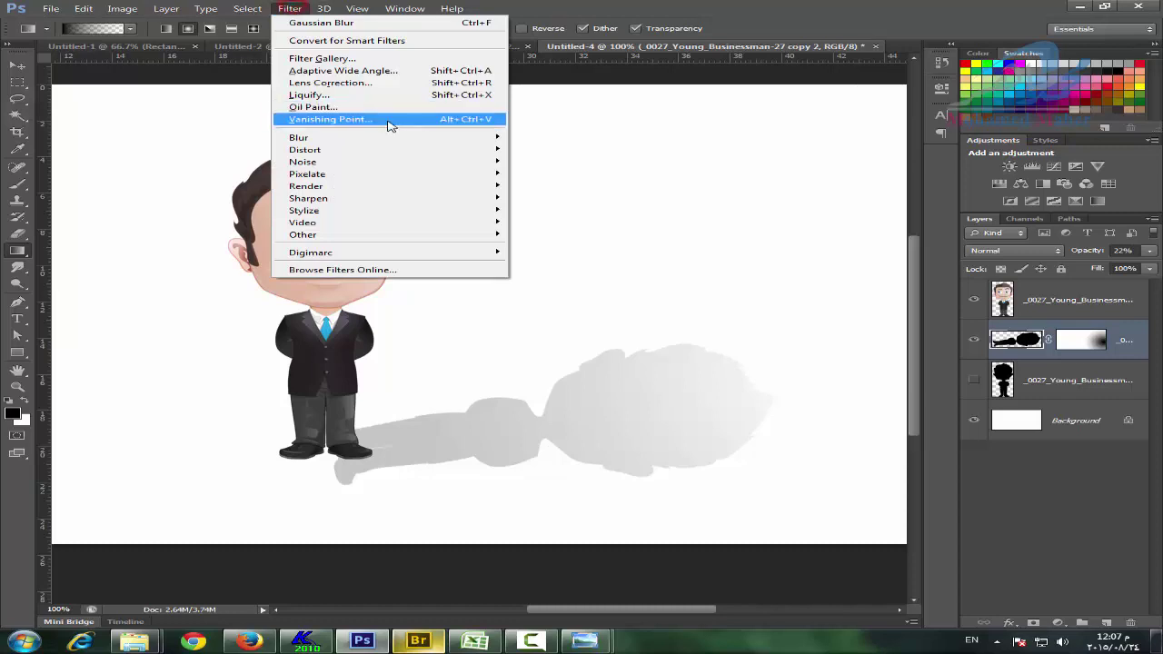
pyautogui.moveTo(299, 137)
pyautogui.click(604, 227)
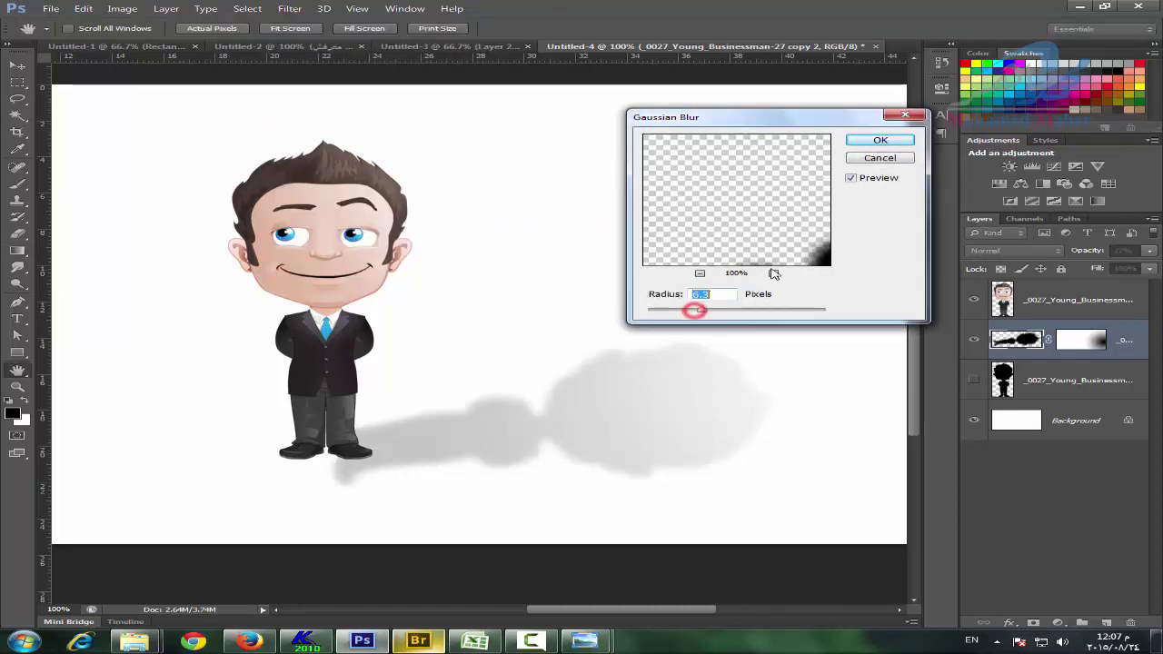
pyautogui.moveTo(694, 310); pyautogui.dragTo(702, 308)
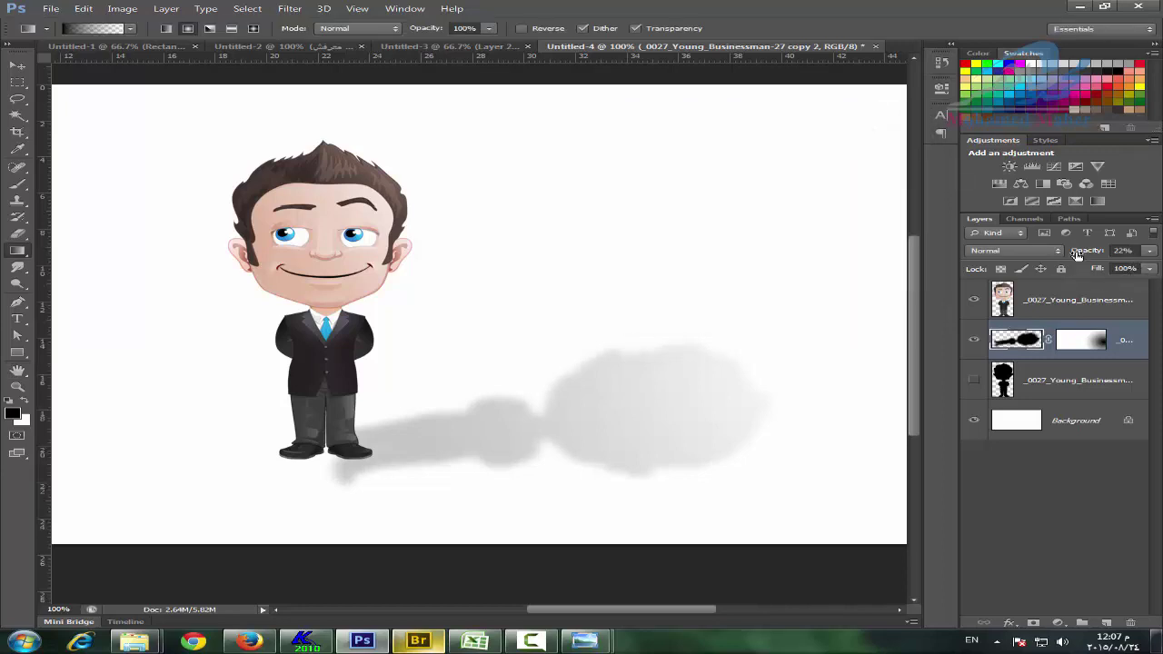
pyautogui.moveTo(1077, 256); pyautogui.dragTo(1089, 253)
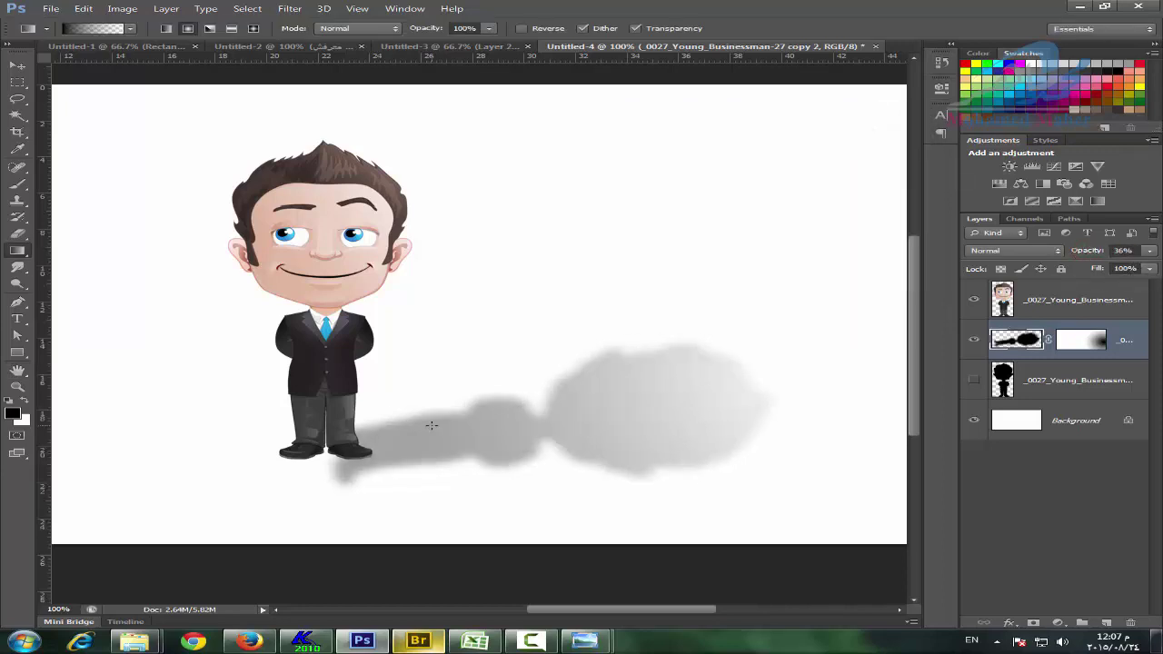
# Nudge the shadow down and back up, then delete the shadow layer.
pyautogui.click(17, 65)
pyautogui.moveTo(437, 430); pyautogui.dragTo(441, 451)
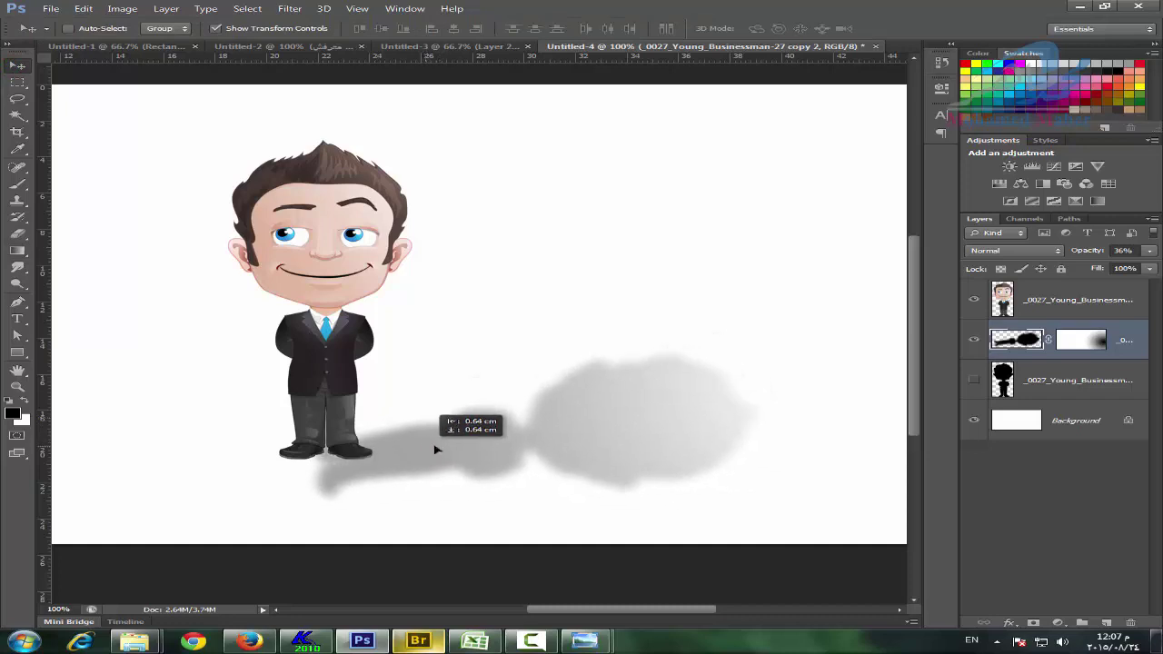
pyautogui.moveTo(440, 451); pyautogui.dragTo(444, 442)
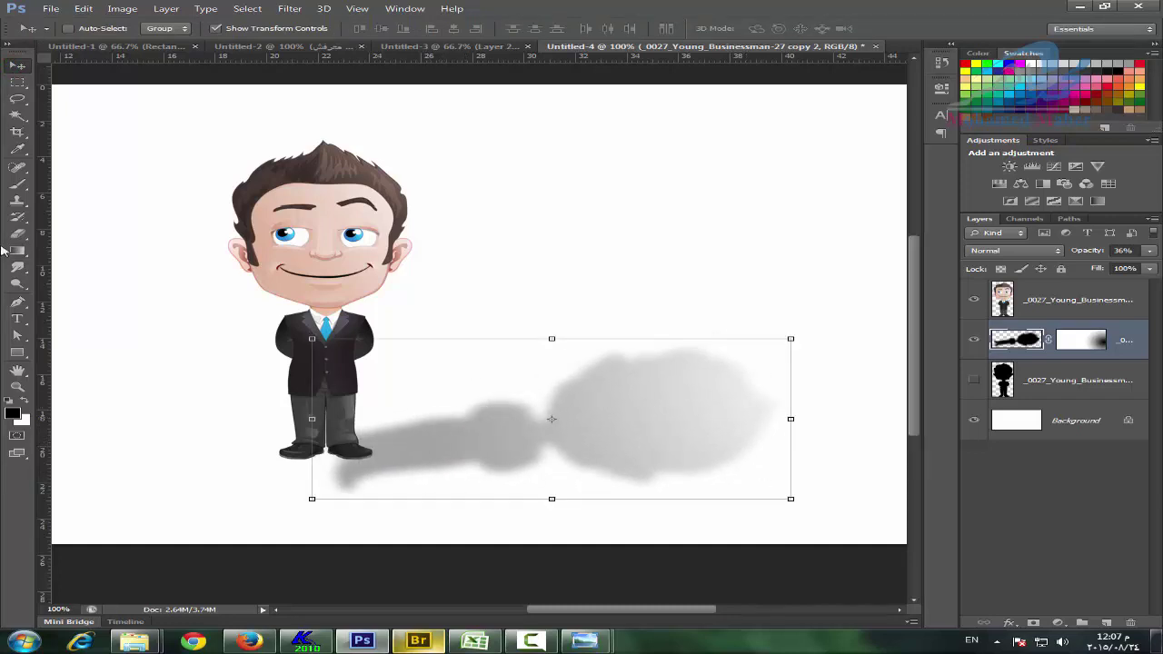
pyautogui.click(15, 389)
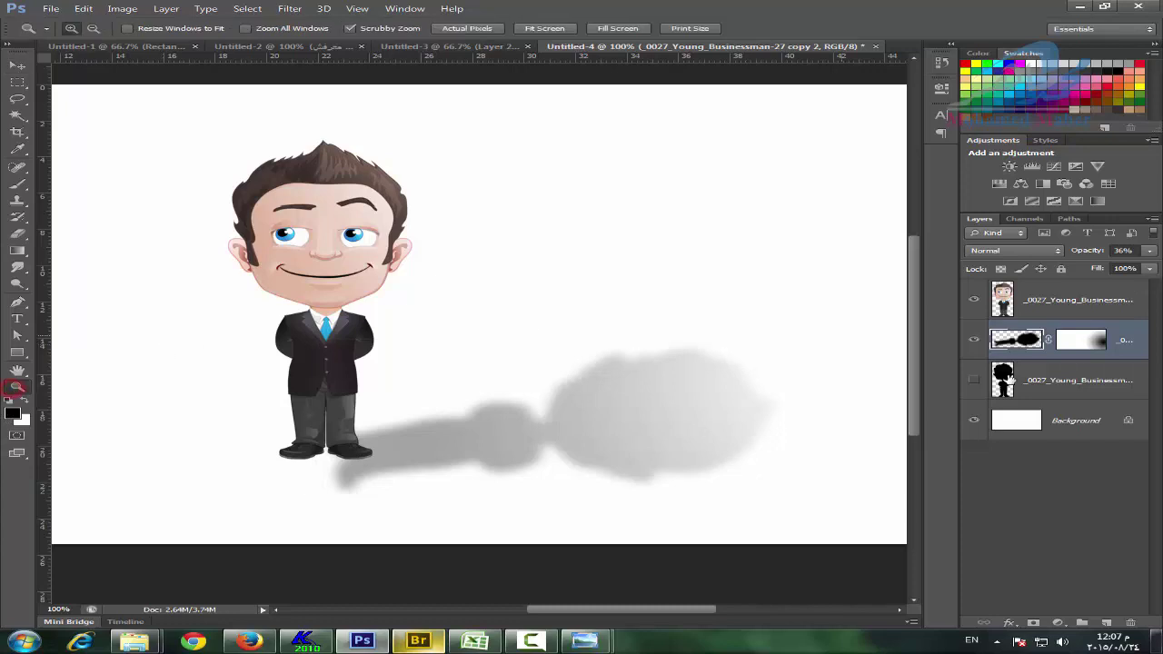
pyautogui.moveTo(1133, 346)
pyautogui.mouseDown()
pyautogui.moveTo(1144, 627)
pyautogui.moveTo(1131, 624)
pyautogui.mouseUp()
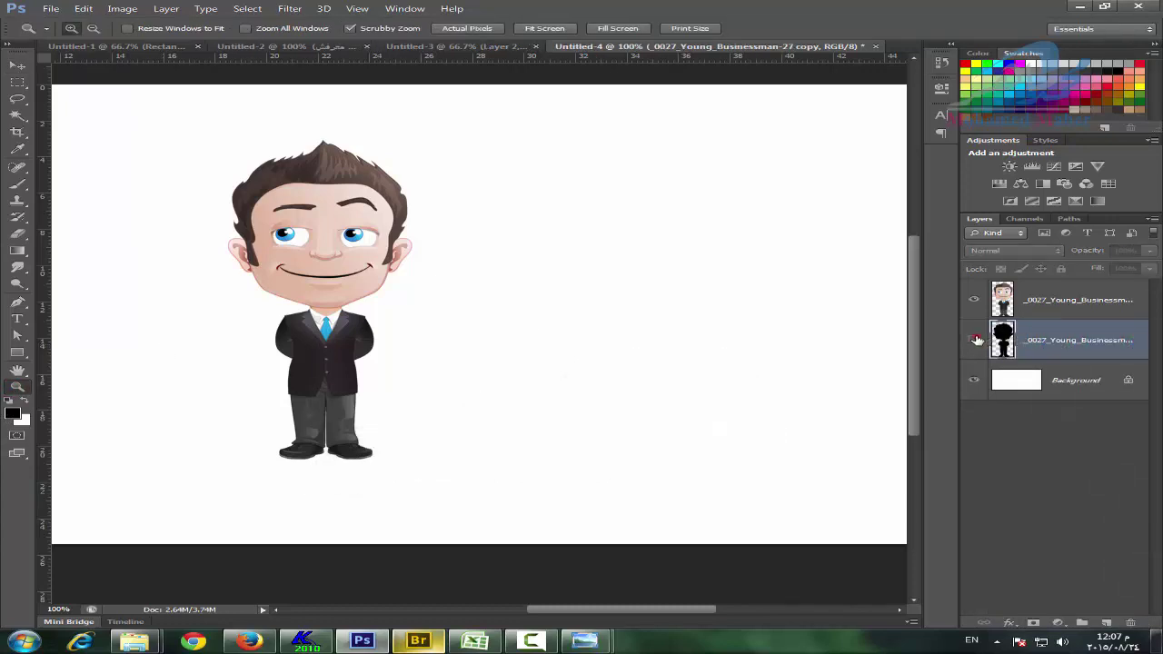
# Make the spare black silhouette layer visible and open the Edit > Transform options.
pyautogui.click(975, 339)
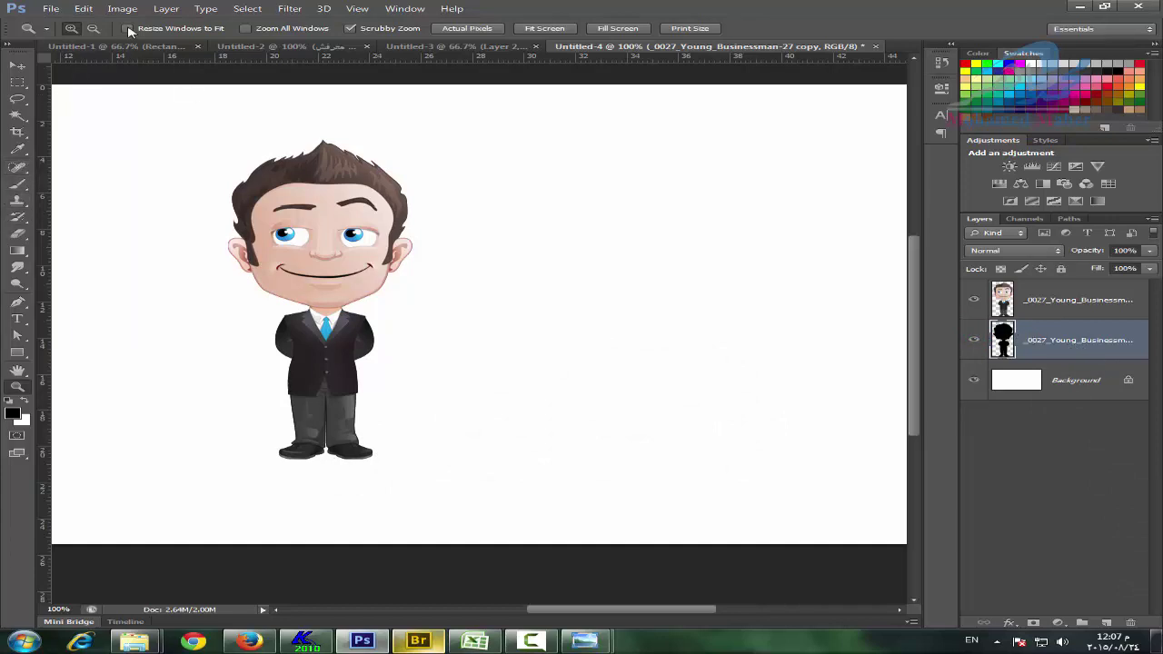
pyautogui.click(83, 8)
pyautogui.moveTo(110, 258)
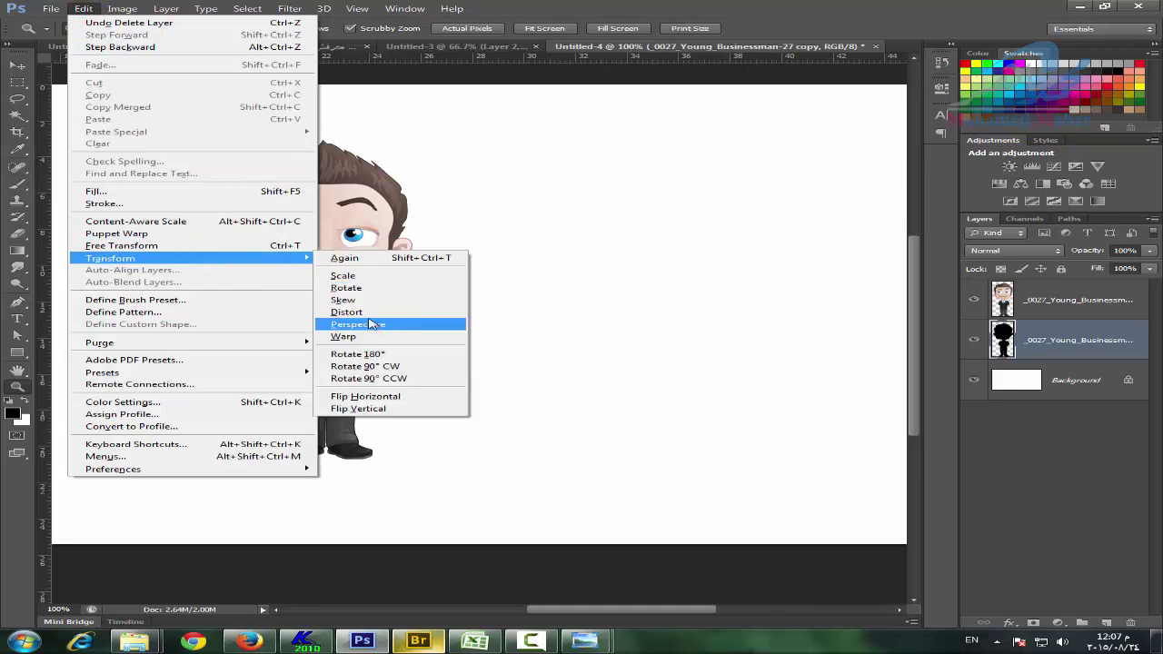
# Skew the silhouette, pulling its top down and to the right behind the businessman.
pyautogui.click(361, 304)
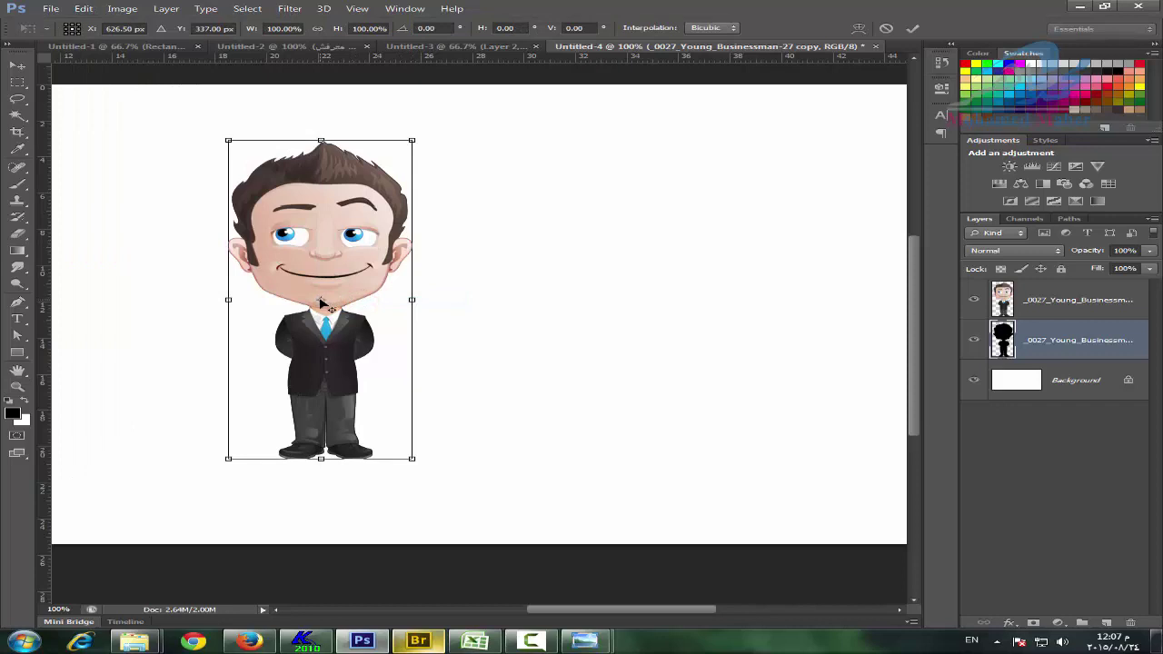
pyautogui.moveTo(319, 303); pyautogui.dragTo(320, 464)
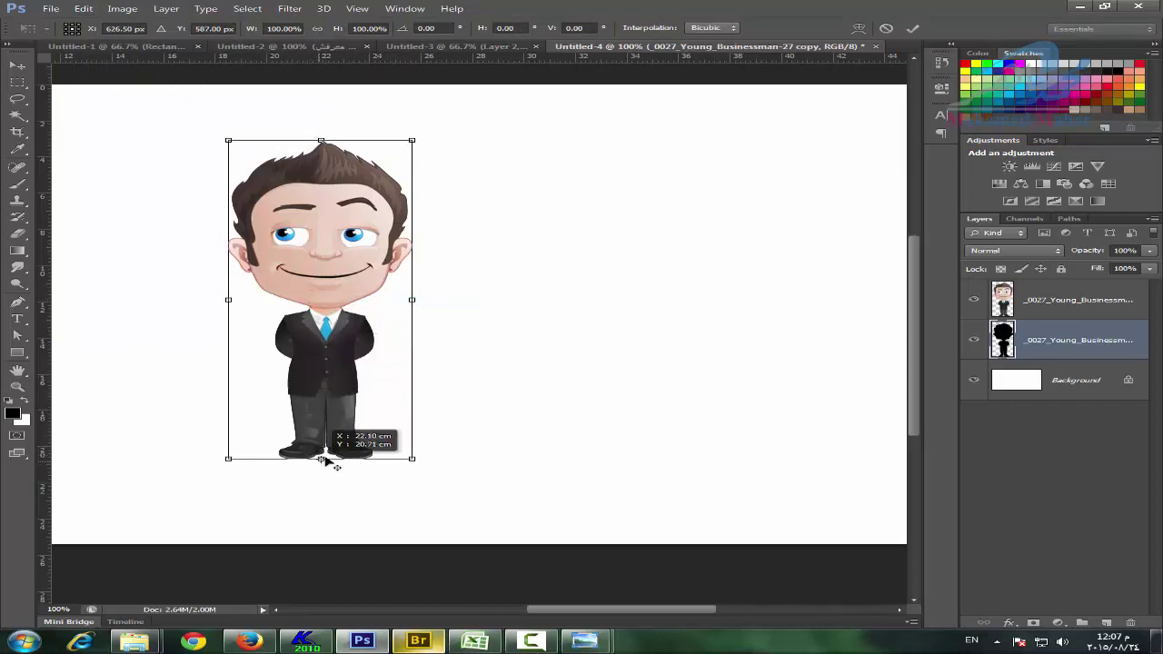
pyautogui.moveTo(324, 144); pyautogui.dragTo(378, 211)
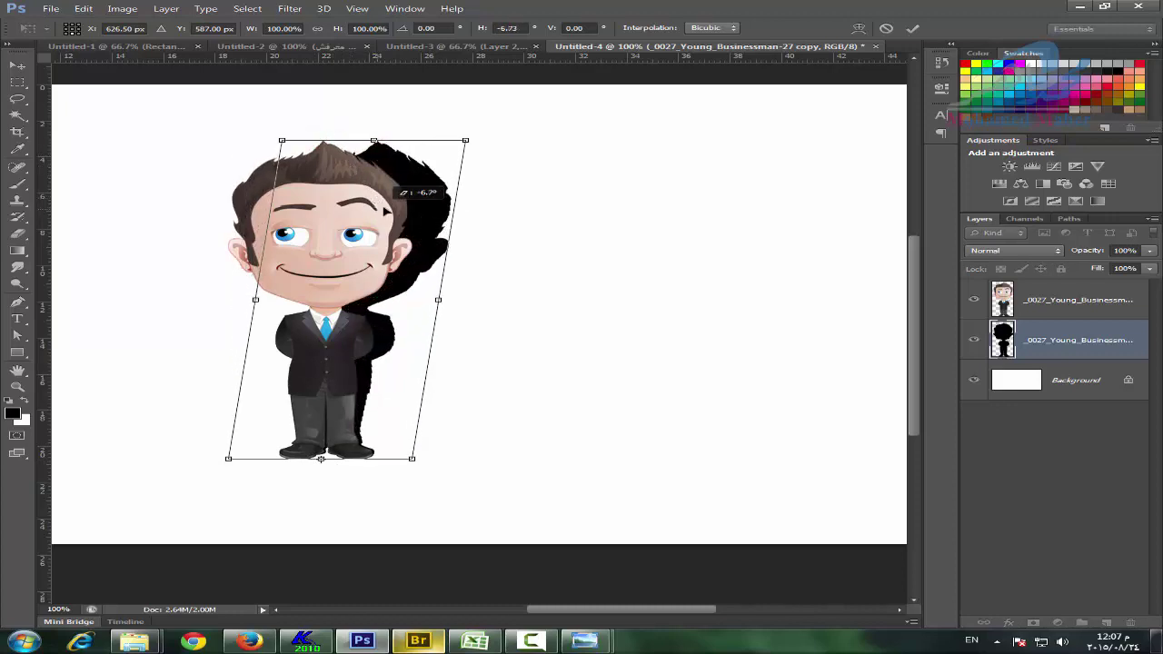
pyautogui.moveTo(460, 141); pyautogui.dragTo(472, 190)
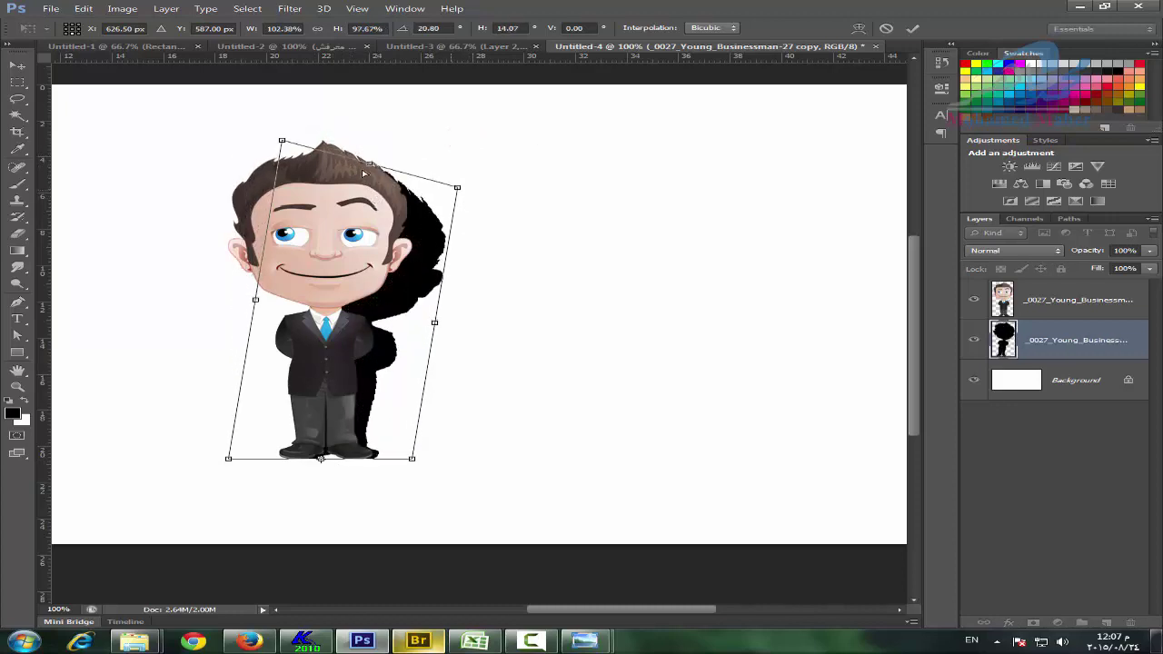
pyautogui.moveTo(372, 167); pyautogui.dragTo(473, 192)
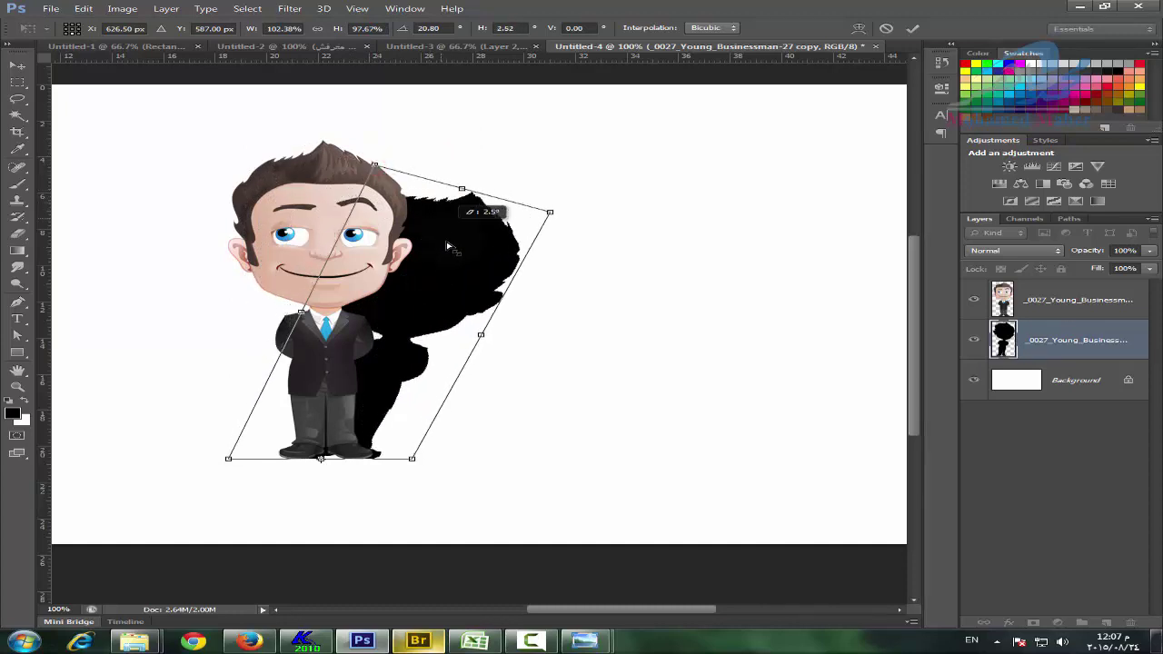
pyautogui.moveTo(385, 168); pyautogui.dragTo(340, 251)
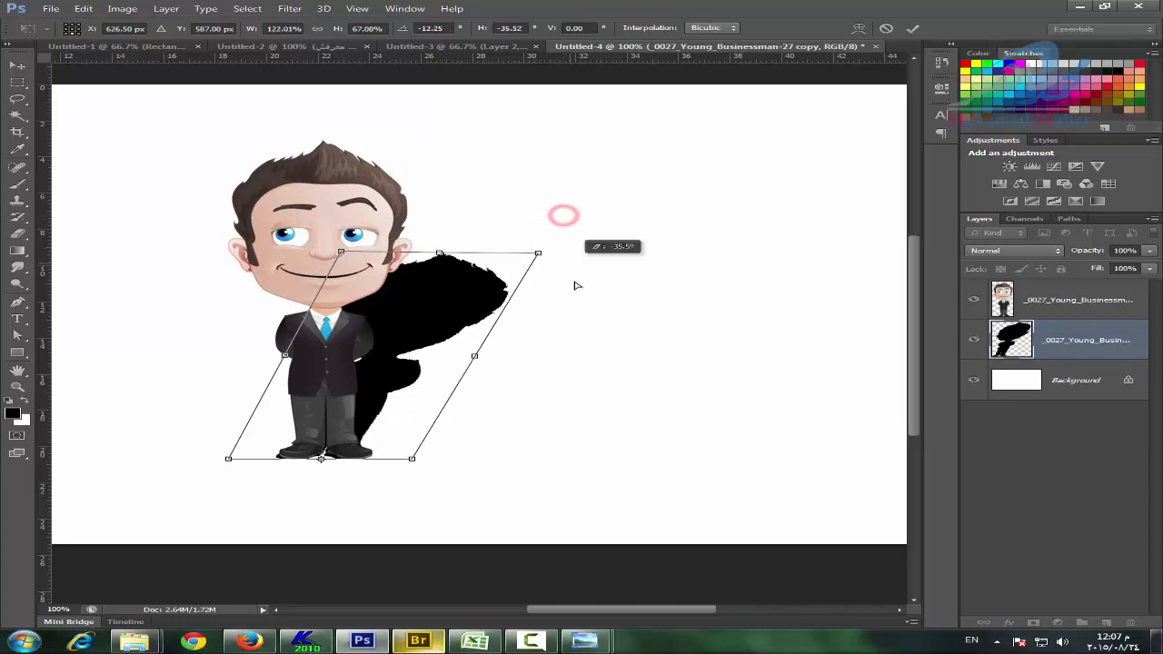
pyautogui.moveTo(564, 218); pyautogui.dragTo(516, 289)
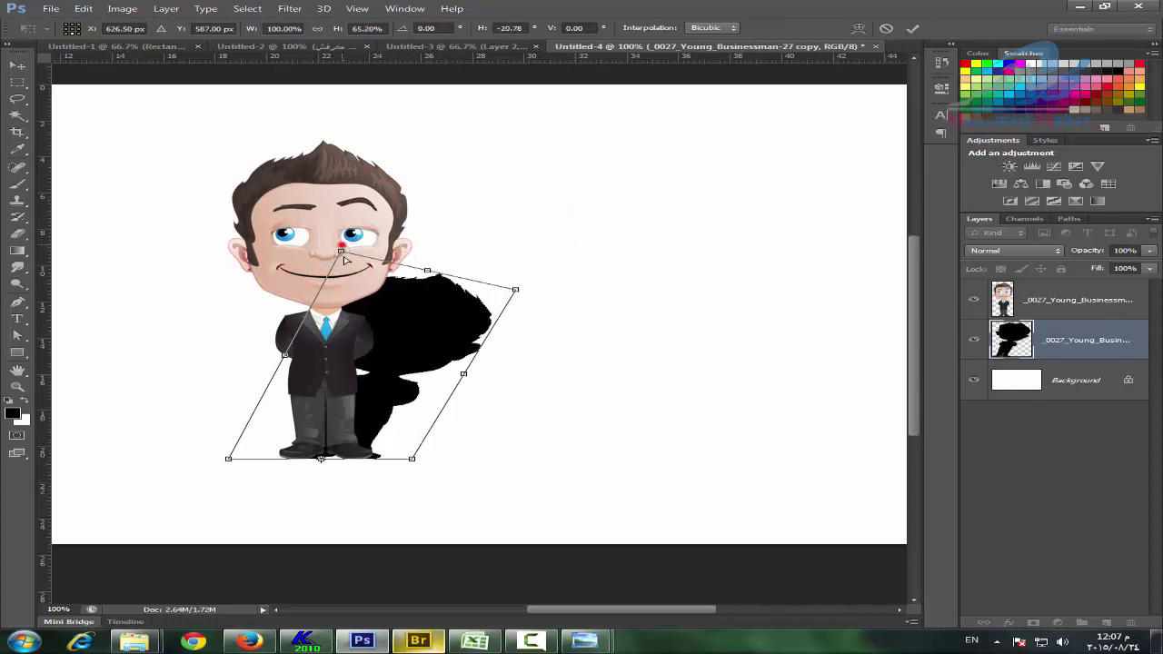
pyautogui.moveTo(344, 260); pyautogui.dragTo(416, 309)
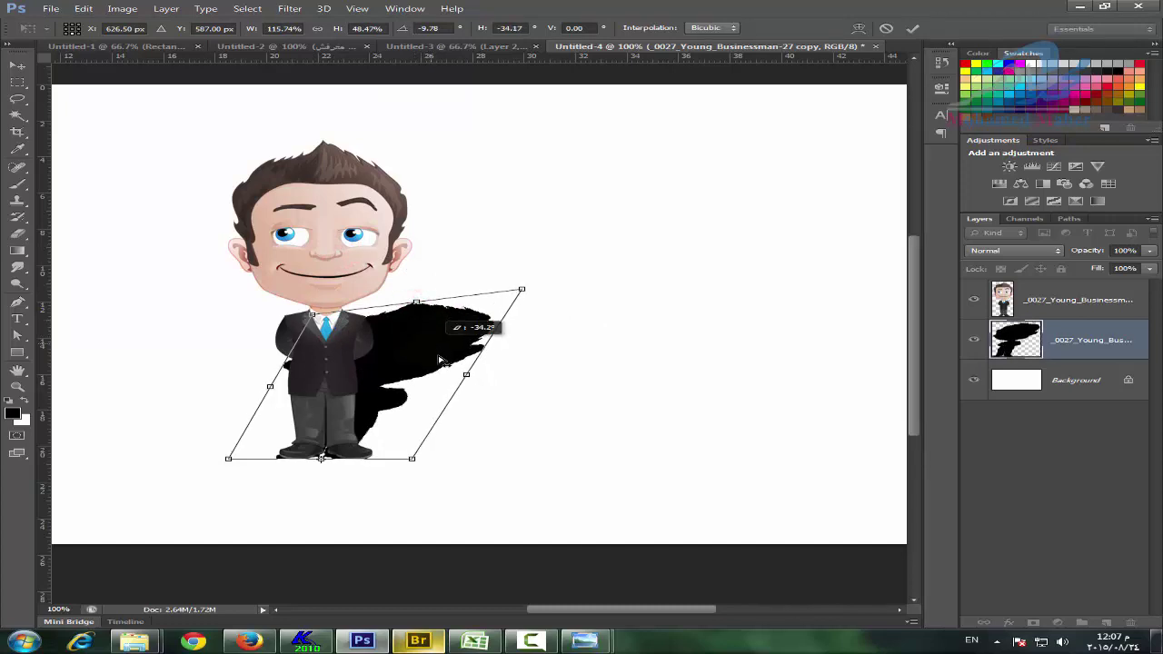
# Flatten the shadow further onto the ground and apply the distortion.
pyautogui.moveTo(424, 322); pyautogui.dragTo(445, 320)
pyautogui.moveTo(538, 289); pyautogui.dragTo(582, 374)
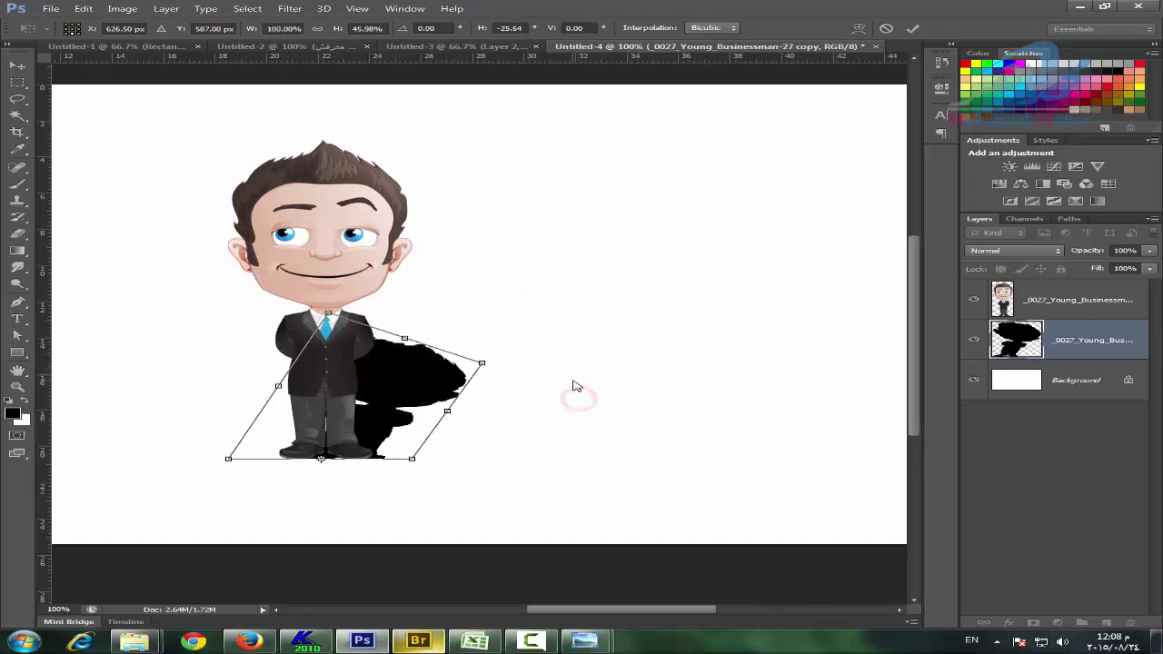
pyautogui.moveTo(328, 314)
pyautogui.mouseDown()
pyautogui.moveTo(345, 388)
pyautogui.moveTo(386, 380)
pyautogui.moveTo(385, 401)
pyautogui.mouseUp()
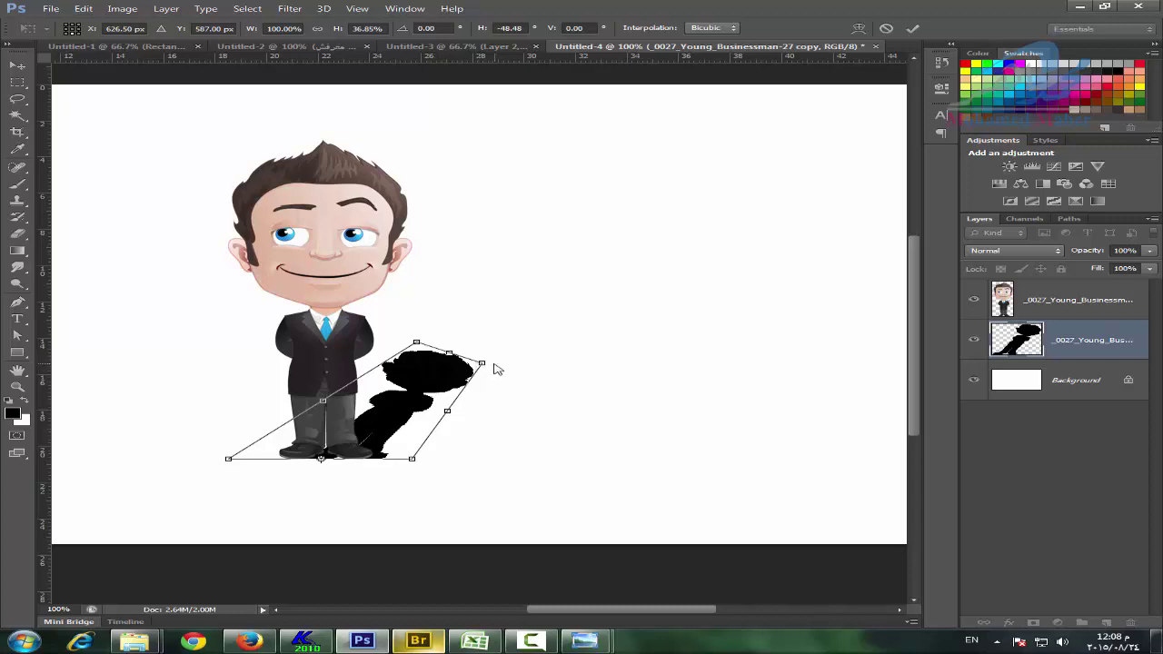
pyautogui.moveTo(491, 375); pyautogui.dragTo(469, 382)
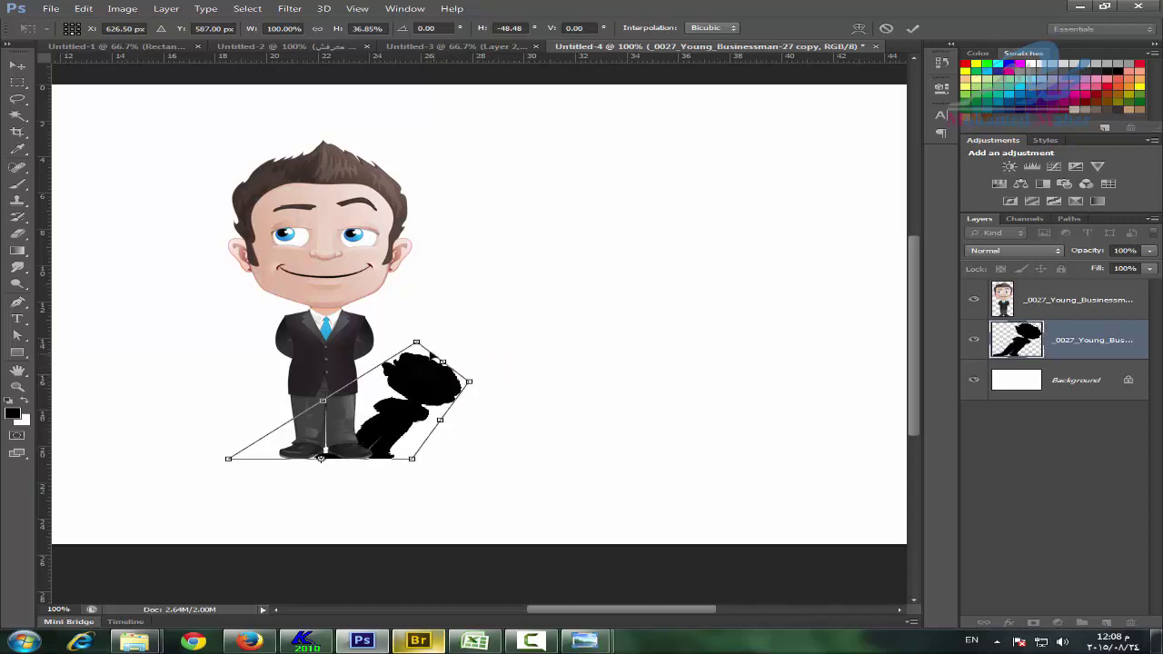
pyautogui.moveTo(415, 344); pyautogui.dragTo(397, 368)
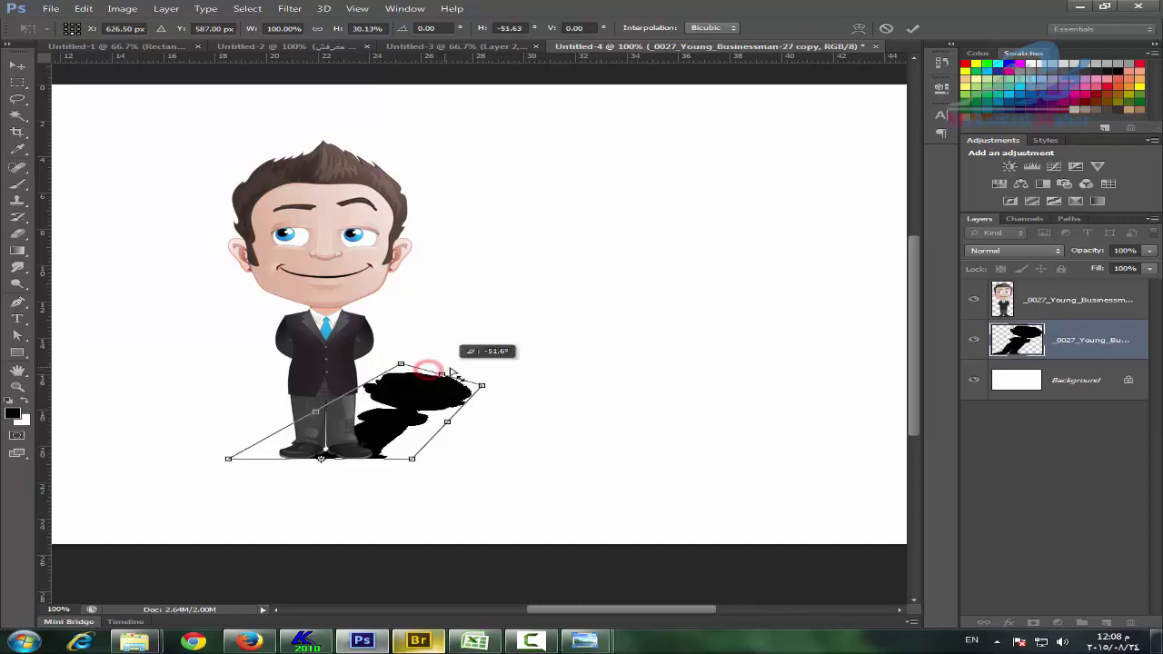
pyautogui.moveTo(397, 368); pyautogui.dragTo(478, 372)
pyautogui.press('z')
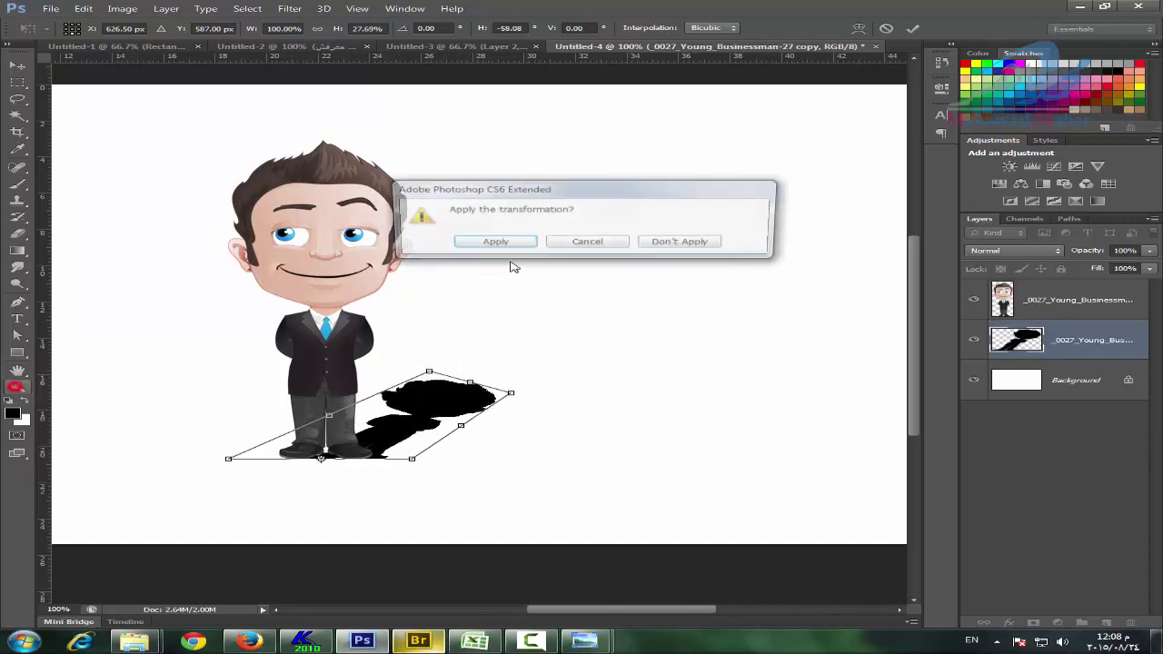
pyautogui.click(500, 242)
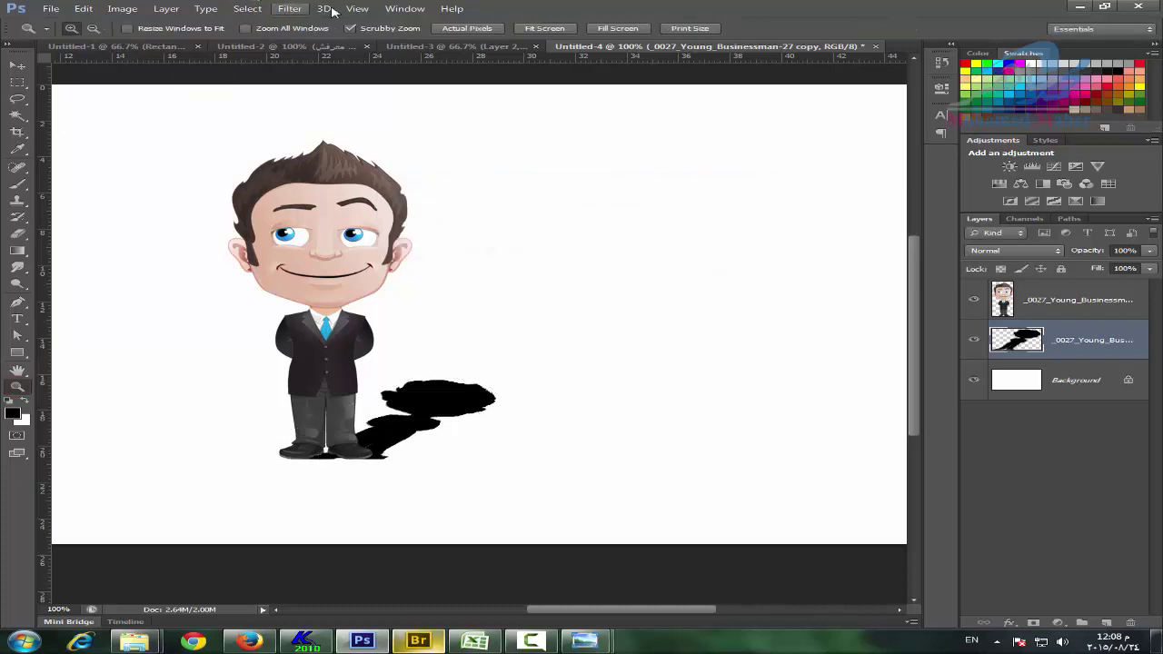
# Gaussian-blur the flattened shadow, drop it to 87% opacity, and add a layer mask.
pyautogui.click(291, 9)
pyautogui.moveTo(300, 137)
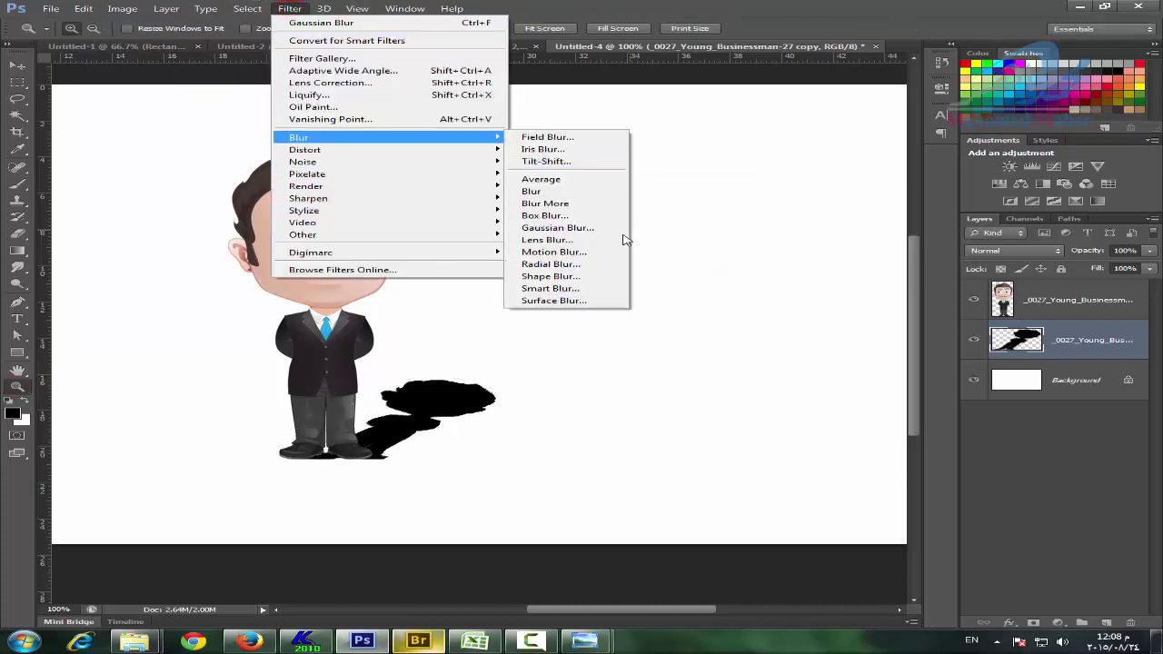
pyautogui.click(615, 234)
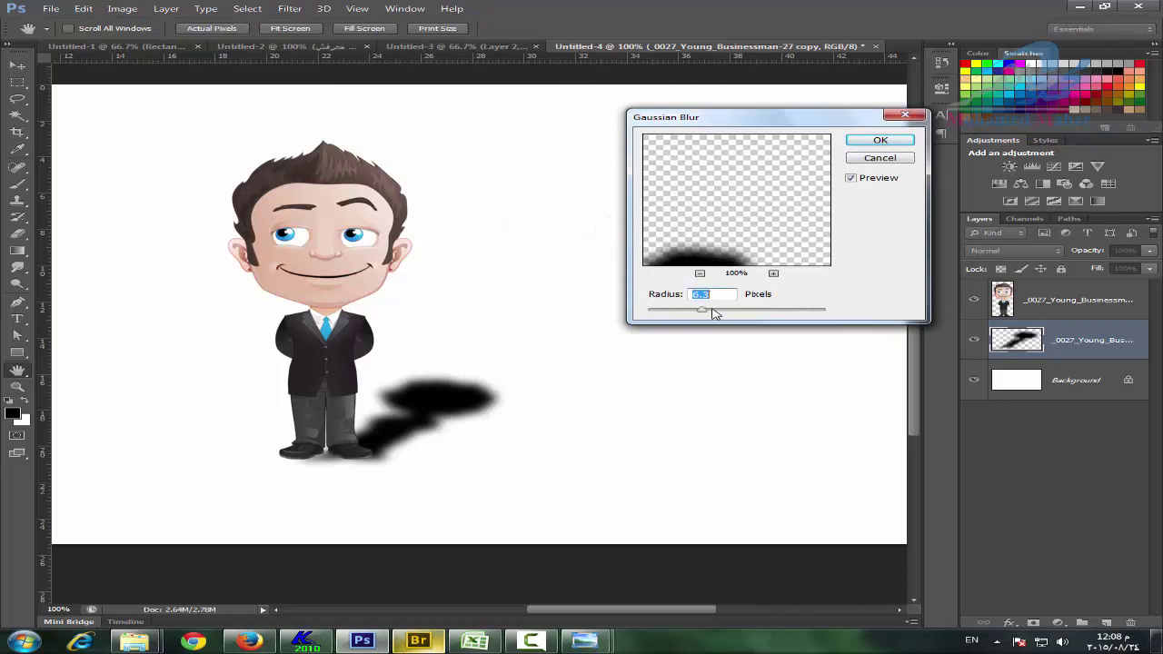
pyautogui.click(868, 140)
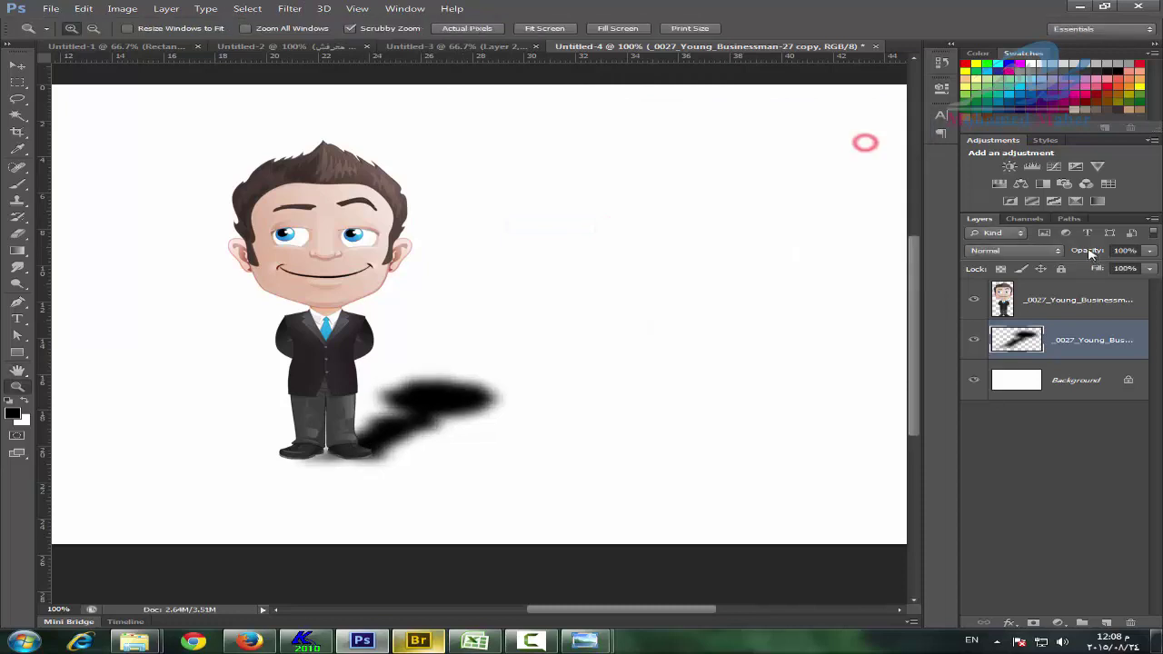
pyautogui.moveTo(1087, 250); pyautogui.dragTo(1079, 252)
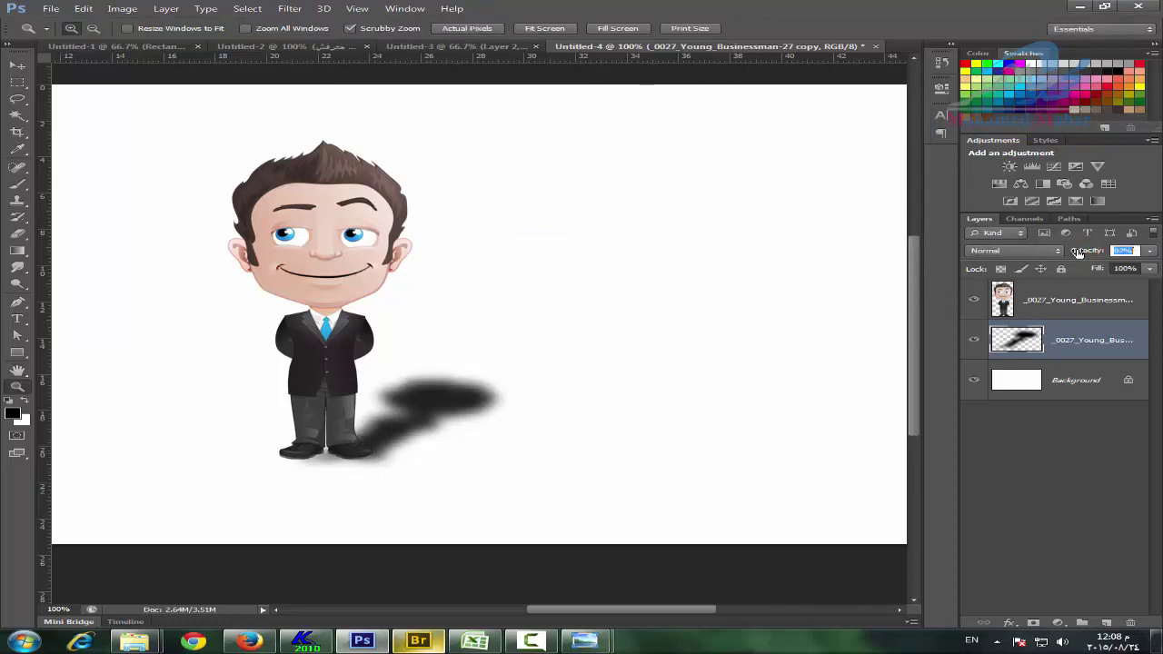
pyautogui.click(1034, 623)
# Gradient-fade the shadow's far end on its mask, then widen it to 123% by 109% and shift it left under his feet.
pyautogui.click(17, 251)
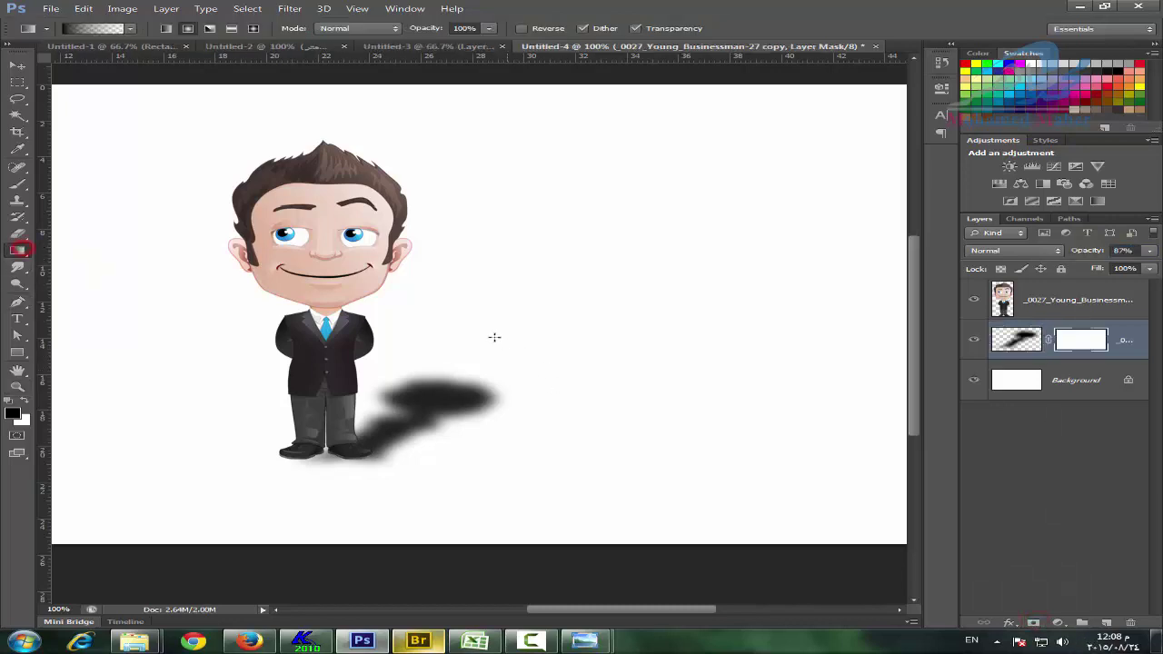
pyautogui.moveTo(494, 335); pyautogui.dragTo(376, 429)
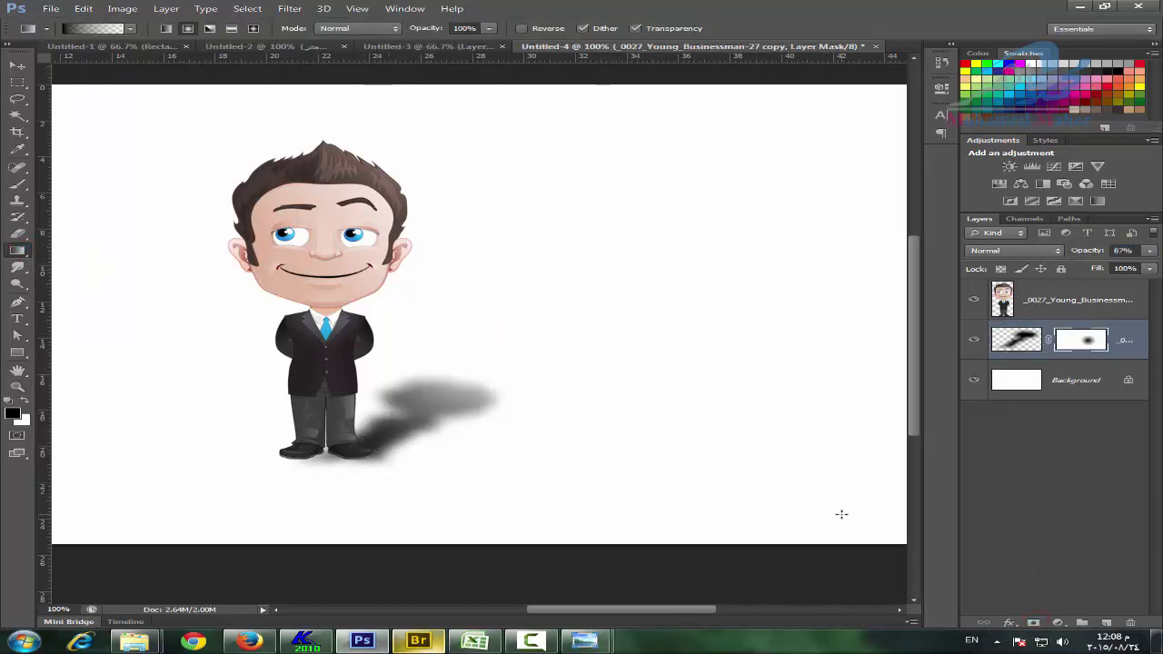
pyautogui.click(17, 65)
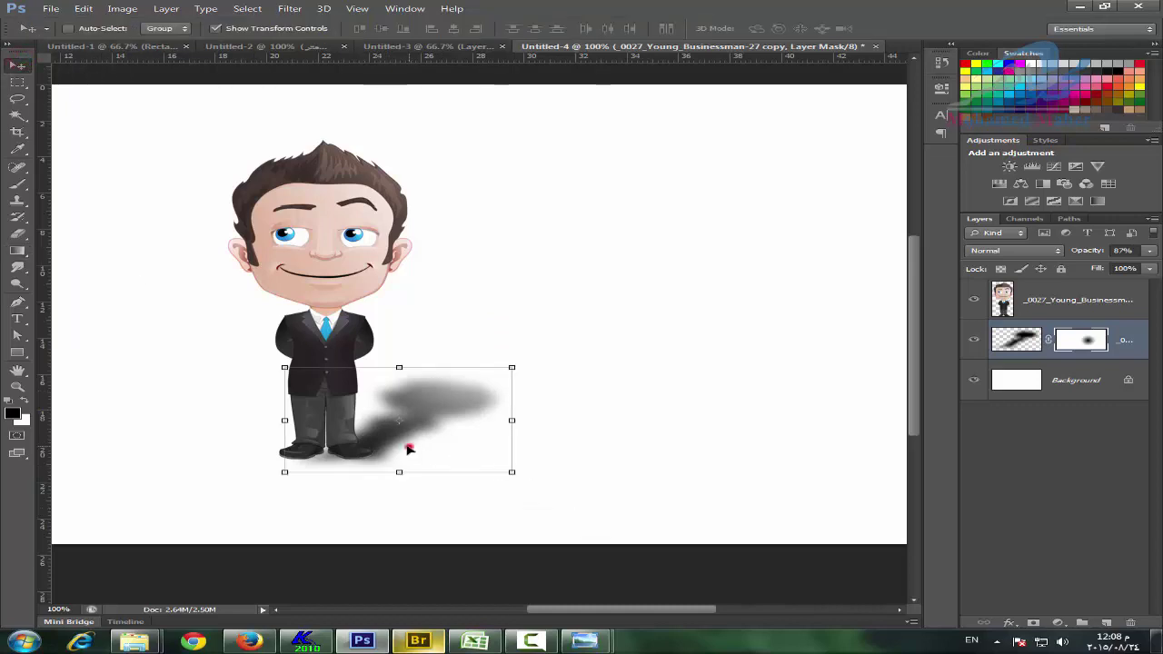
pyautogui.moveTo(409, 449); pyautogui.dragTo(394, 448)
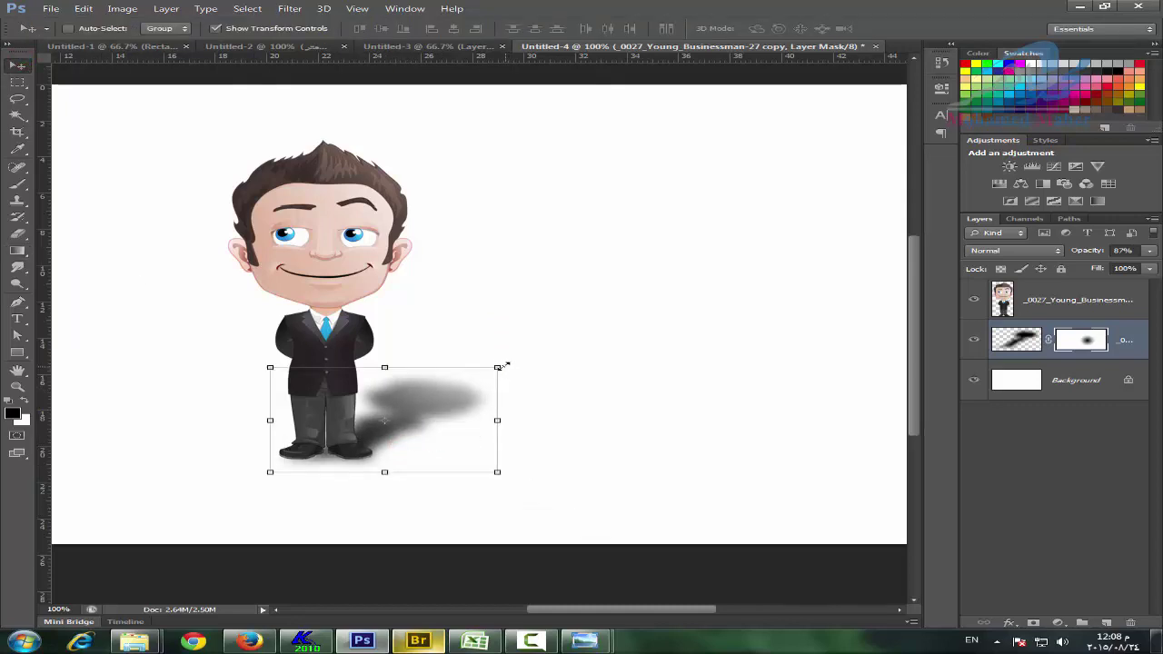
pyautogui.moveTo(500, 366); pyautogui.dragTo(549, 358)
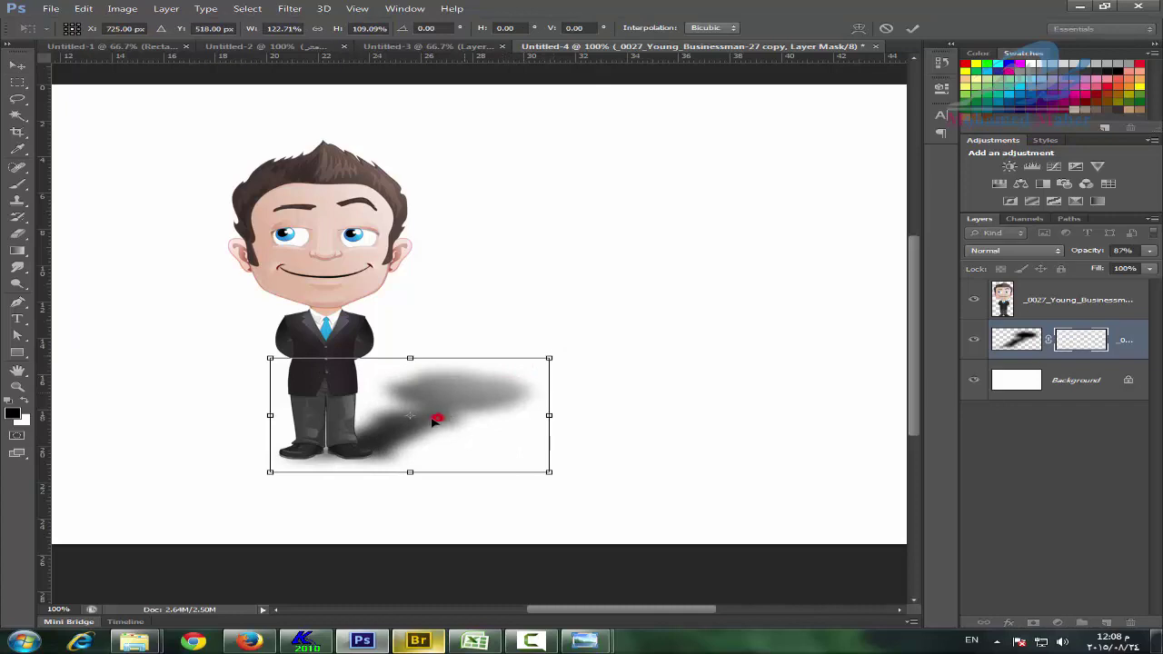
pyautogui.moveTo(434, 420); pyautogui.dragTo(419, 422)
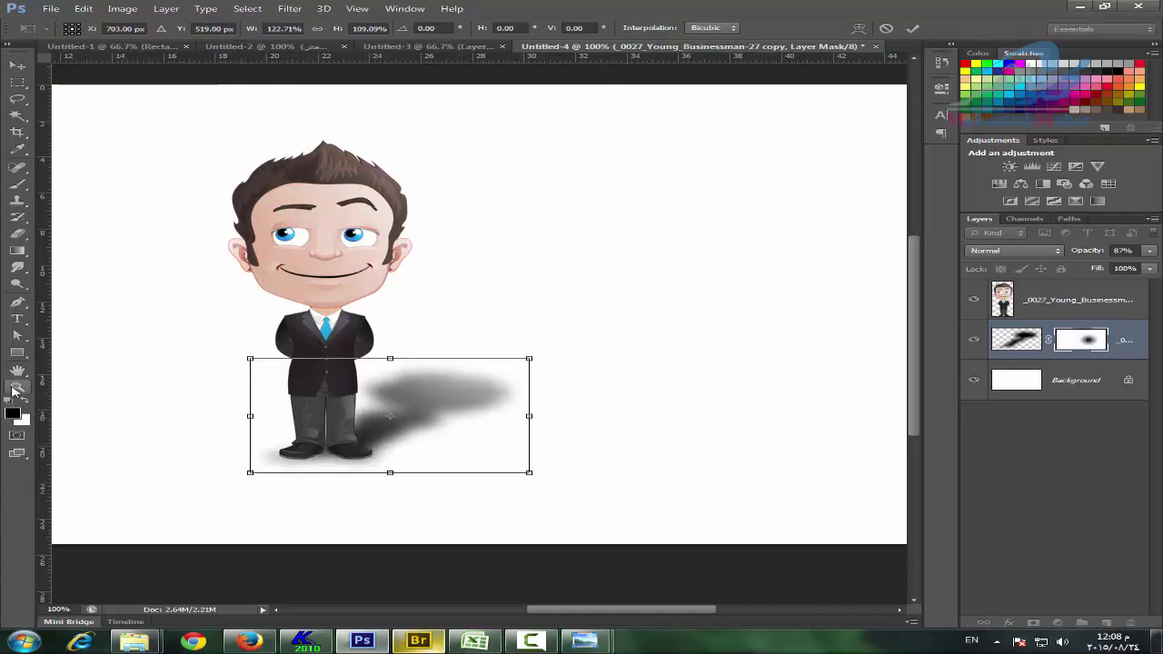
pyautogui.click(13, 389)
pyautogui.click(475, 242)
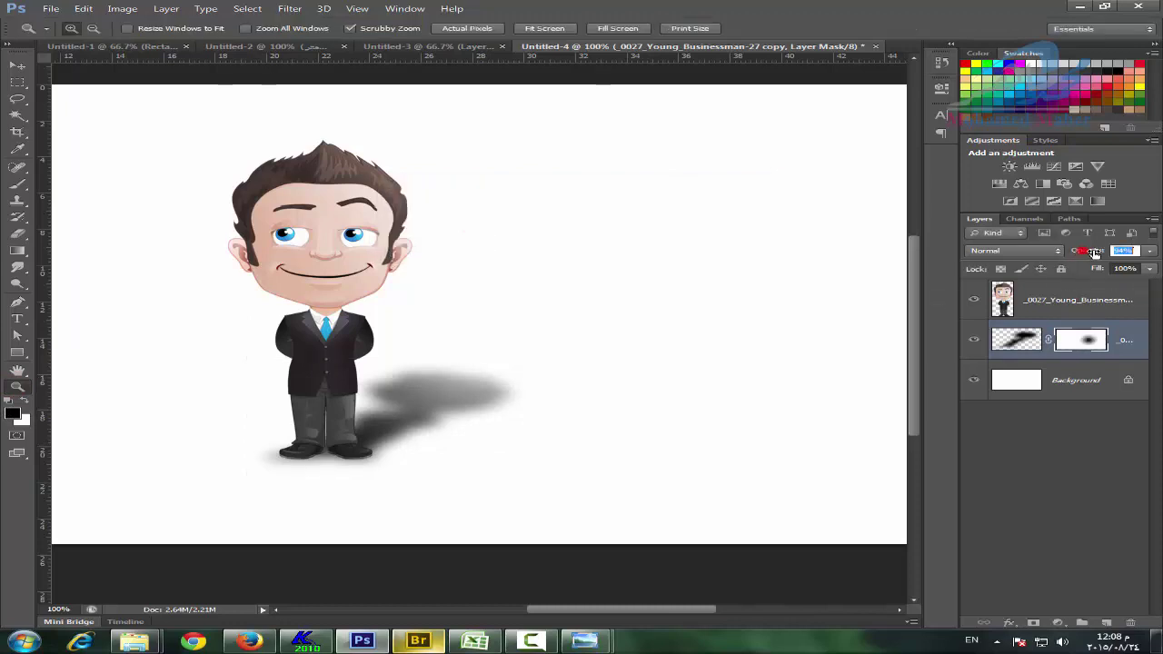
# Drop the shadow layer to 65% opacity, zoom out, and bring up the reference images in Photo Viewer.
pyautogui.moveTo(1095, 252); pyautogui.dragTo(1066, 253)
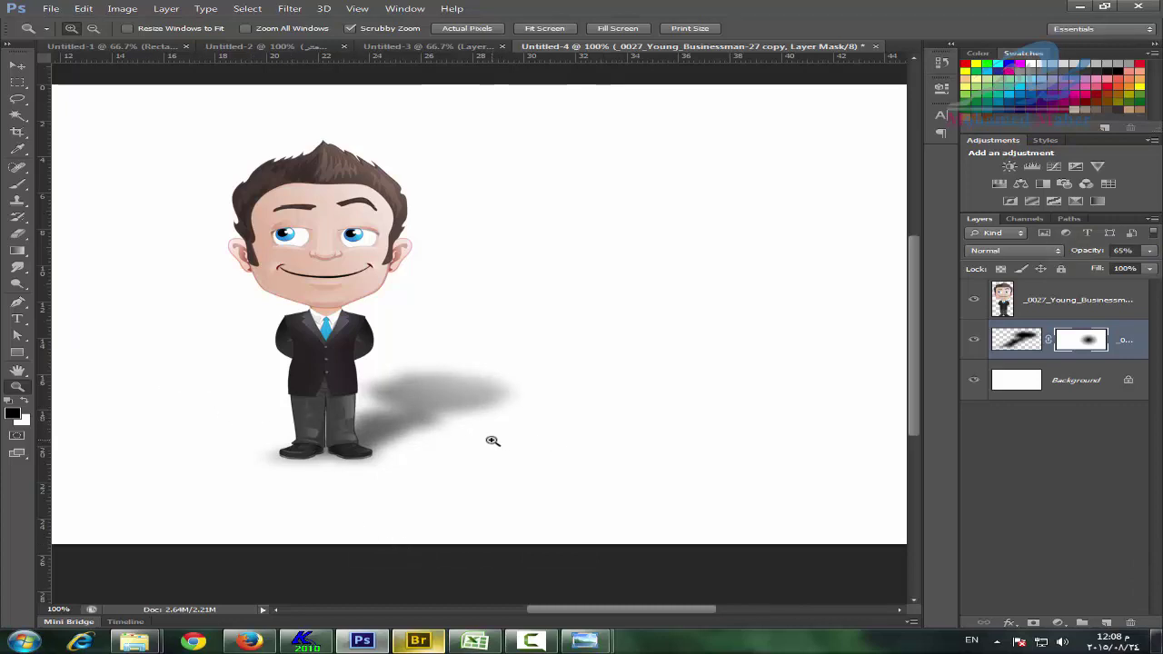
pyautogui.hotkey('ctrl', '-')
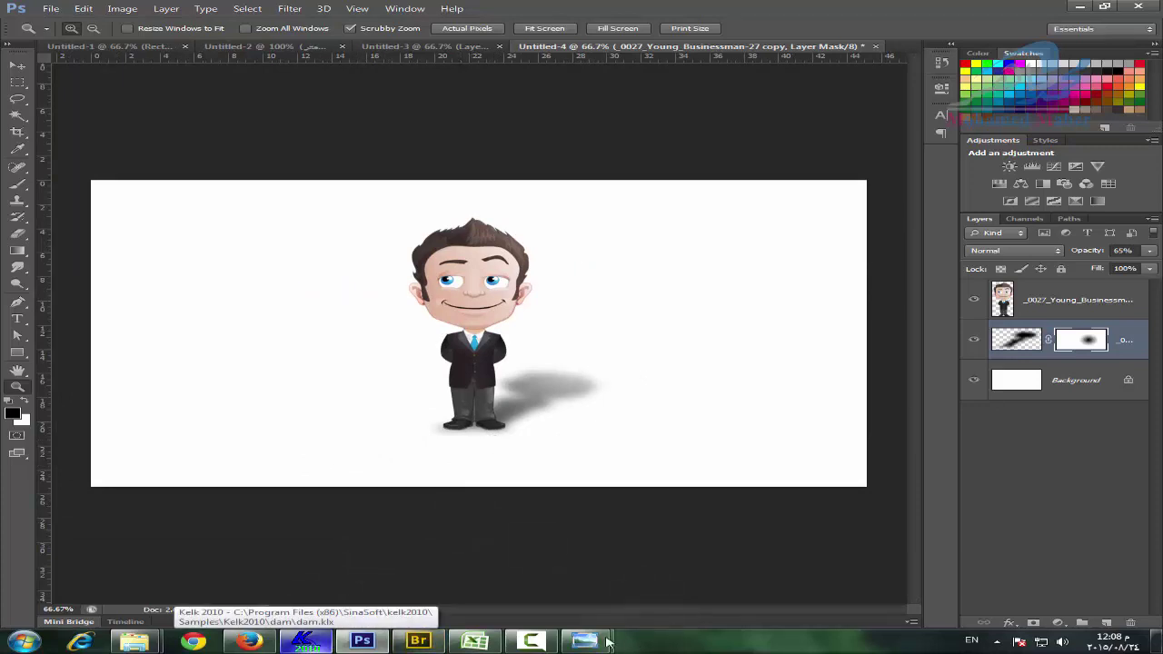
pyautogui.moveTo(584, 641)
pyautogui.click(661, 575)
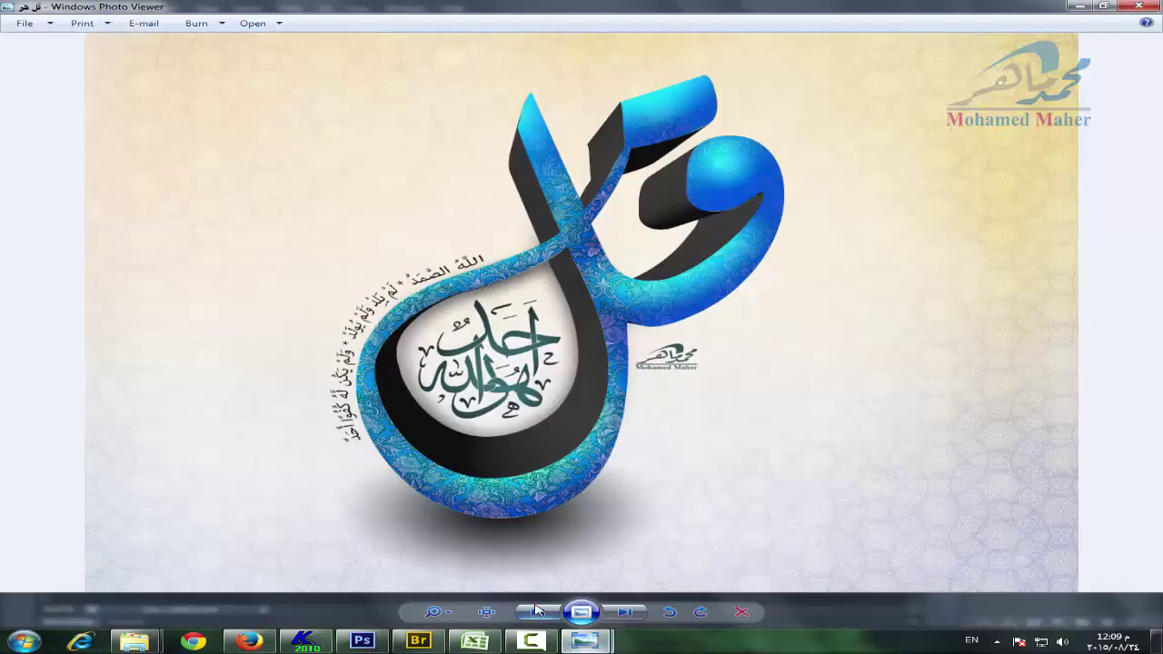
# Step back through the reference images to the calligraphy example, then close the viewer.
pyautogui.click(538, 613)
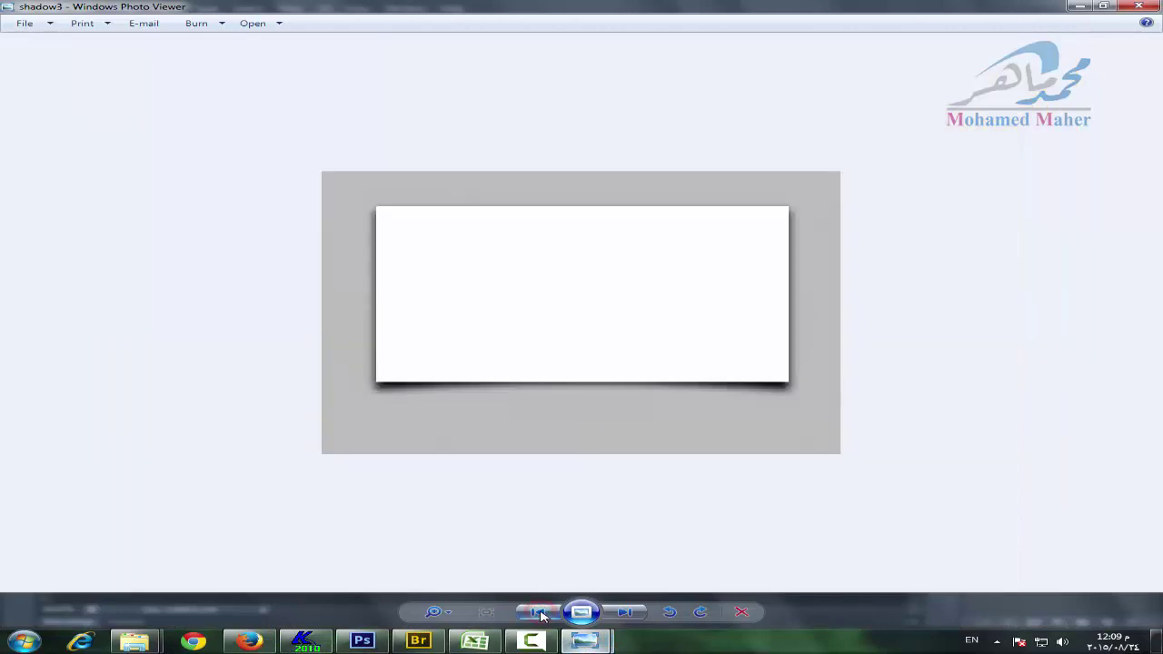
pyautogui.click(539, 612)
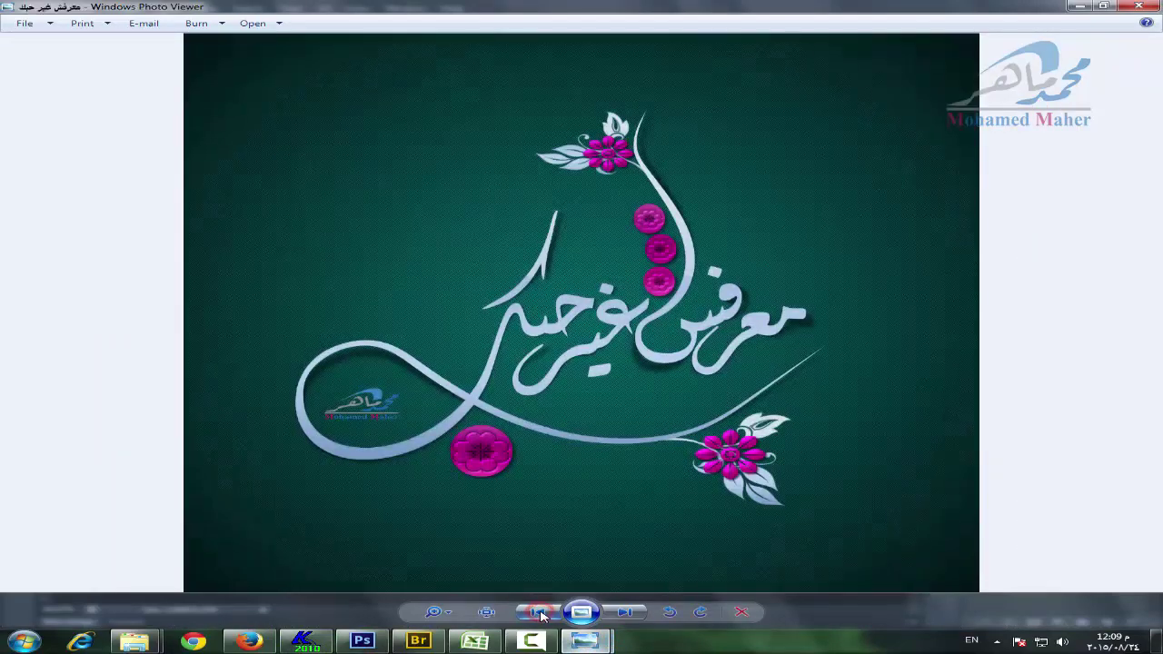
pyautogui.click(539, 613)
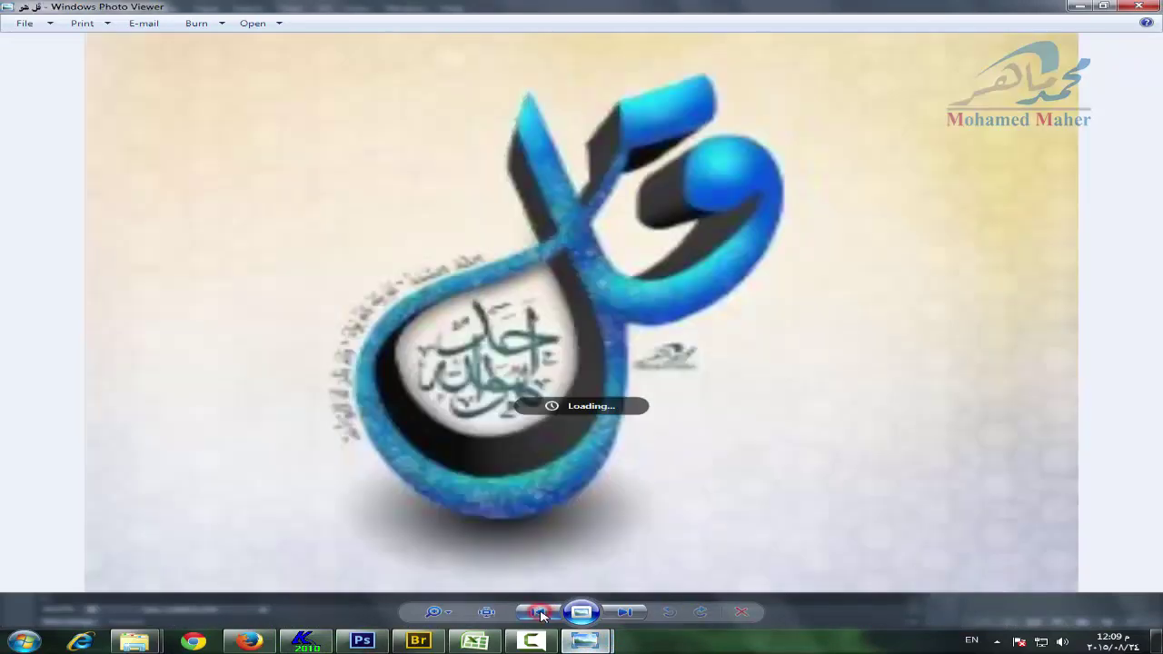
pyautogui.click(1082, 6)
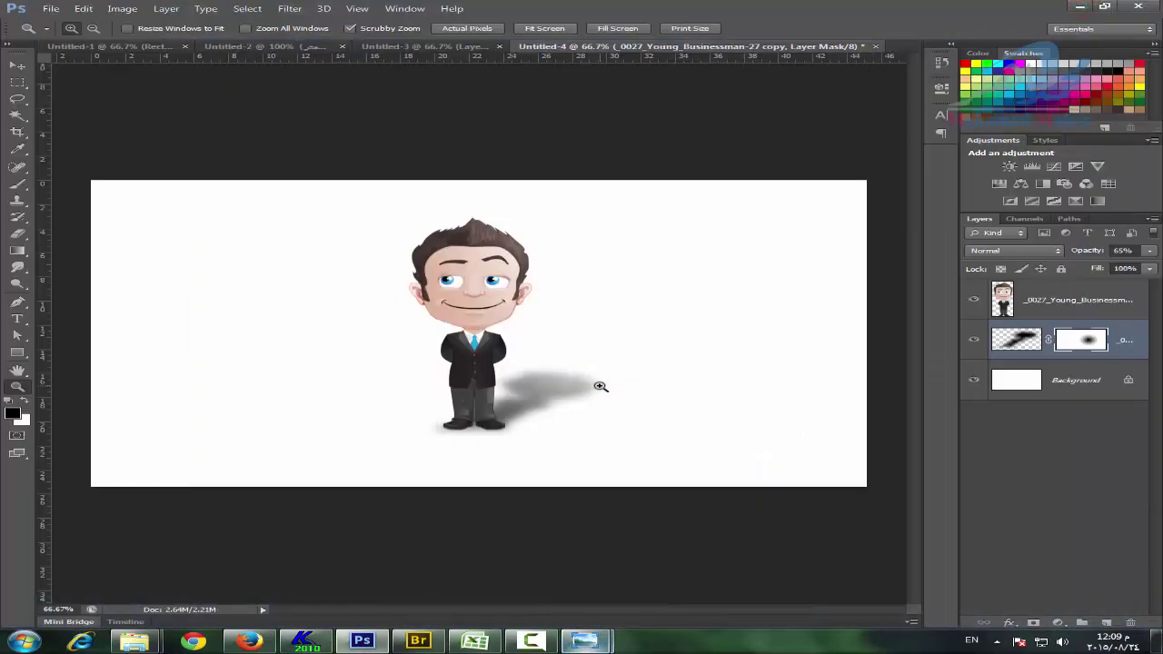